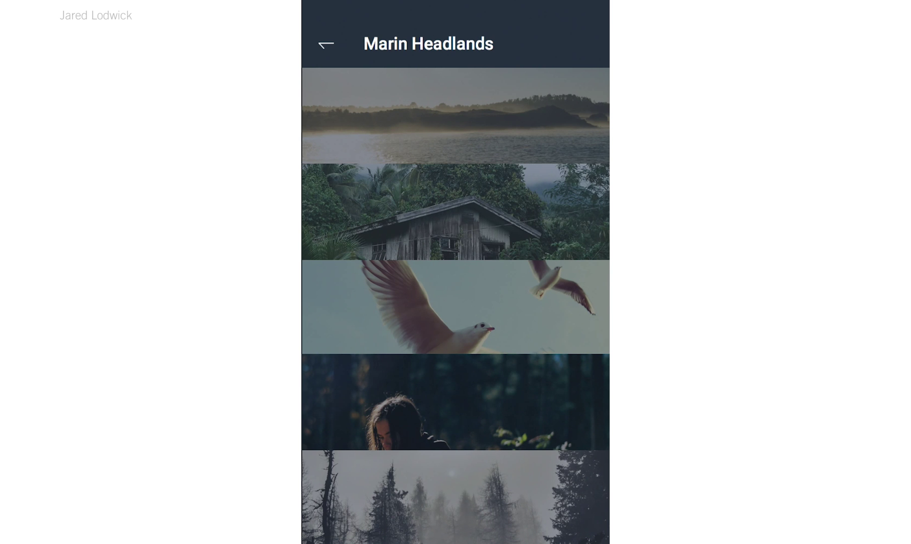
pyautogui.scroll(-5, 455, 305)
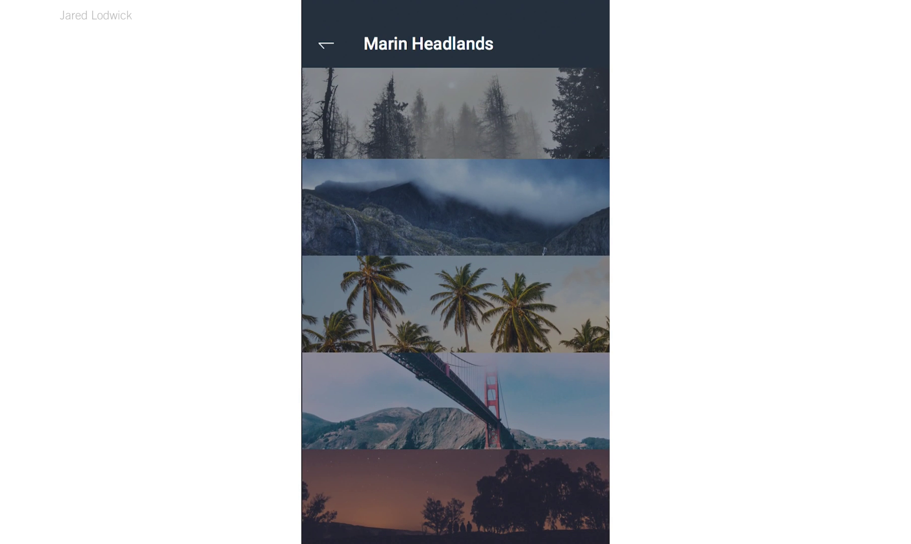
pyautogui.scroll(5, 456, 306)
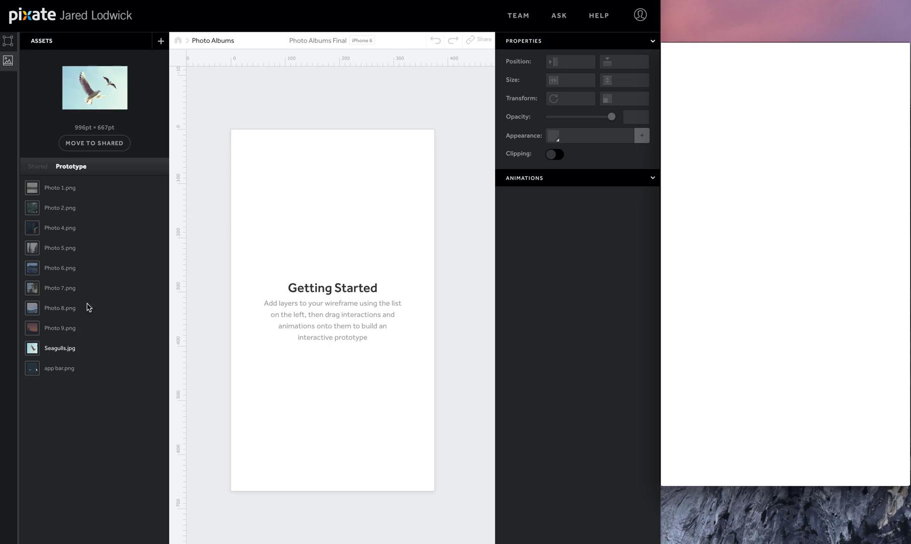
# Place the app bar.png asset across the top edge of the empty canvas at position 0, 0 pt
pyautogui.moveTo(59, 373); pyautogui.dragTo(316, 148)
pyautogui.click(10, 41)
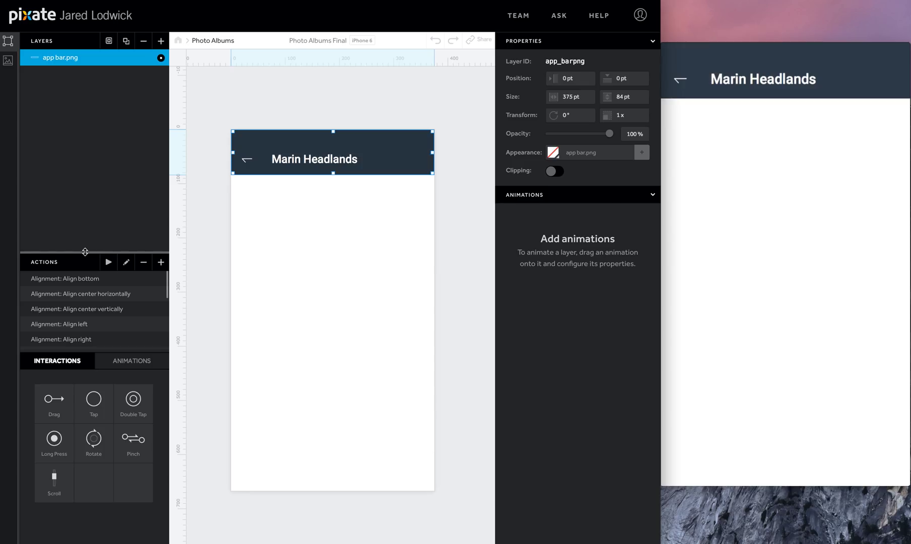
# Add a layer covering the whole canvas at 375 × 667 pt and fill it with near-black
pyautogui.click(162, 41)
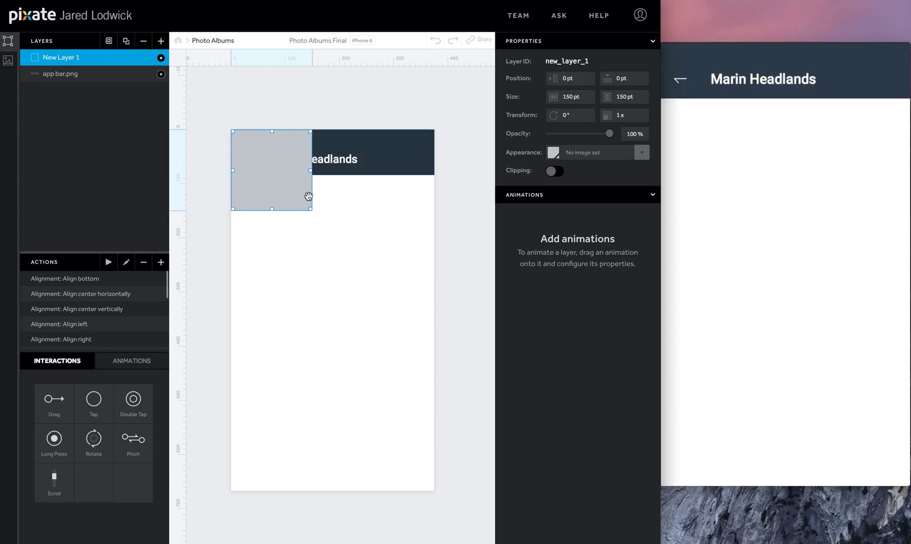
pyautogui.moveTo(311, 209); pyautogui.dragTo(432, 489)
pyautogui.click(557, 150)
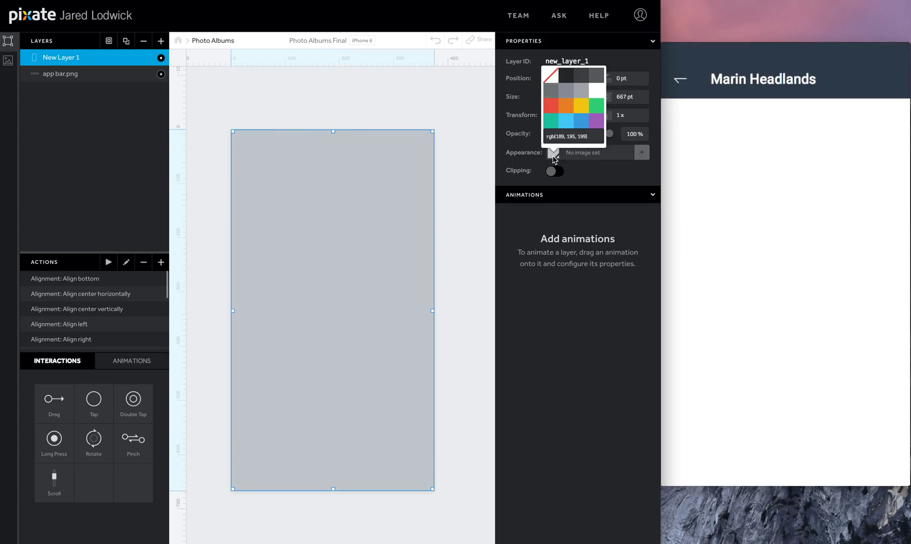
pyautogui.click(570, 77)
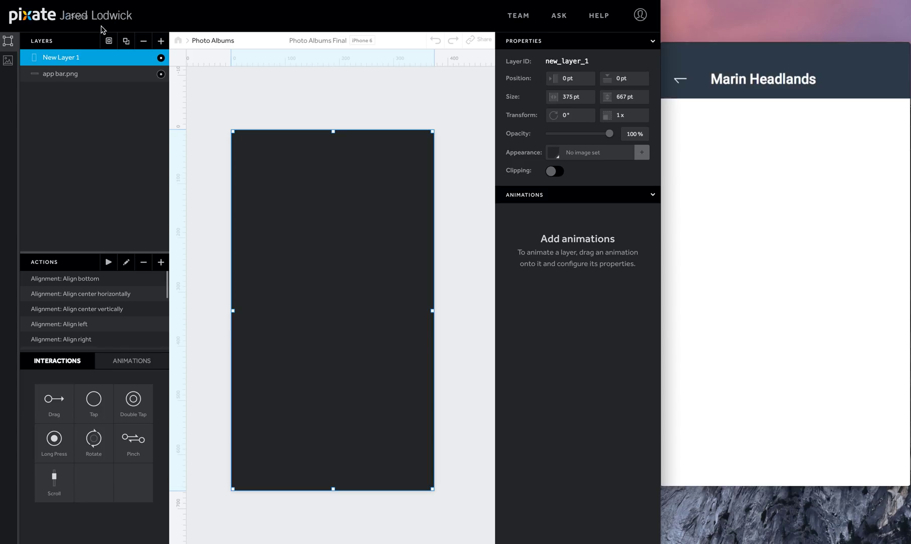
# Rename the dark full-canvas layer BG and move the app bar.png layer above it
pyautogui.doubleClick(62, 60)
pyautogui.write('BG')
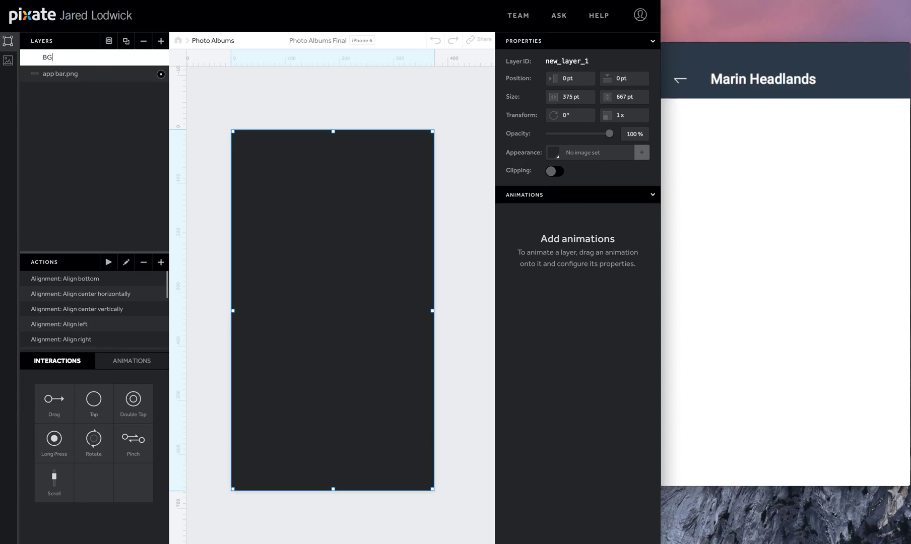
pyautogui.press('Return')
pyautogui.moveTo(68, 76); pyautogui.dragTo(66, 52)
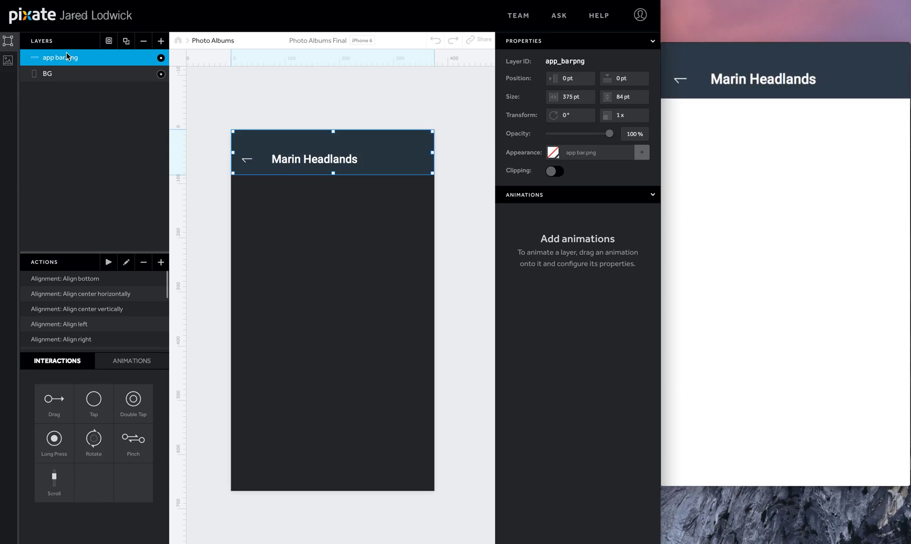
# Add a 375 × 583 pt layer directly below the app bar at 0, 84 pt and give it no fill
pyautogui.click(161, 41)
pyautogui.moveTo(285, 182); pyautogui.dragTo(432, 489)
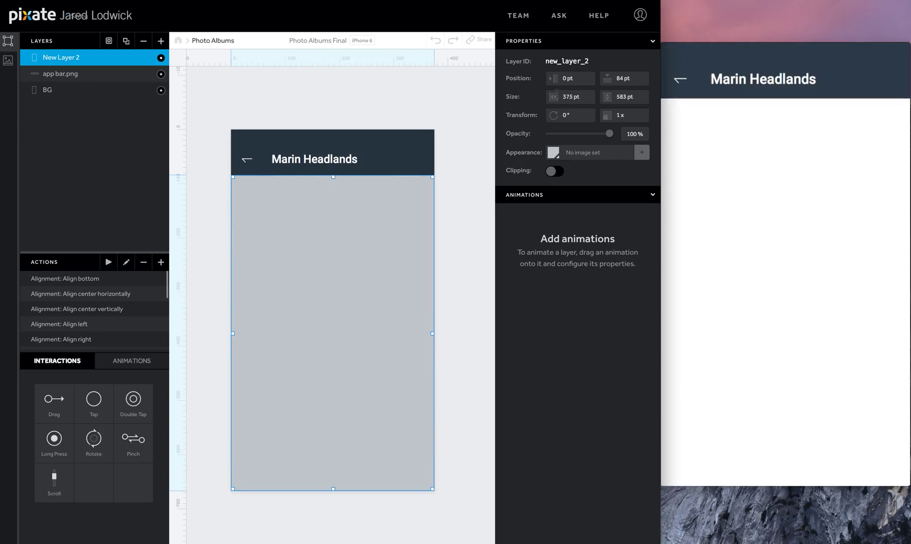
pyautogui.click(553, 152)
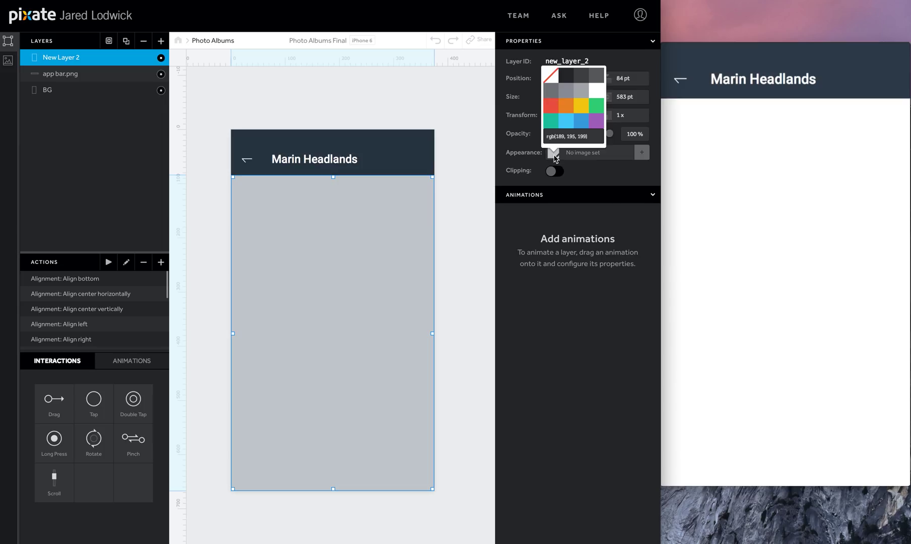
pyautogui.click(551, 77)
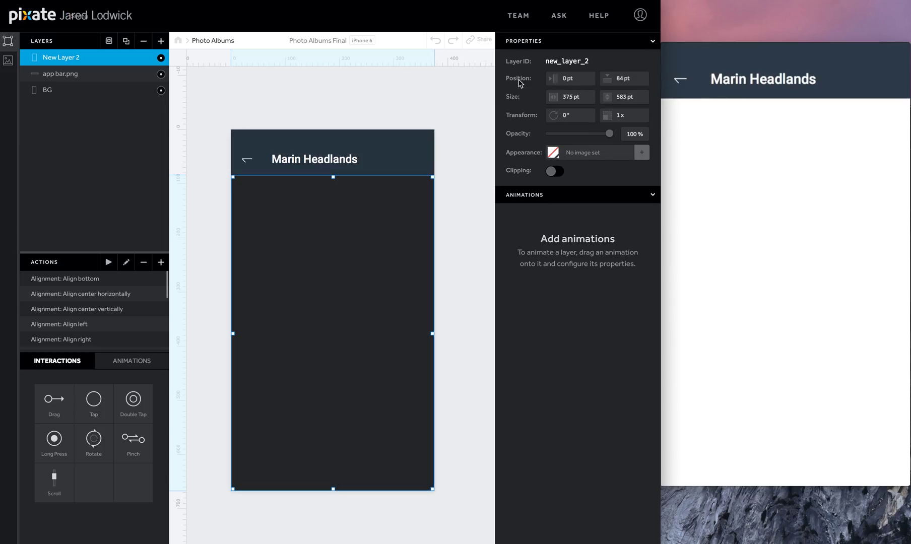
# Rename the new transparent layer Scroll and order it between app bar.png and BG
pyautogui.doubleClick(53, 61)
pyautogui.write('Scroll')
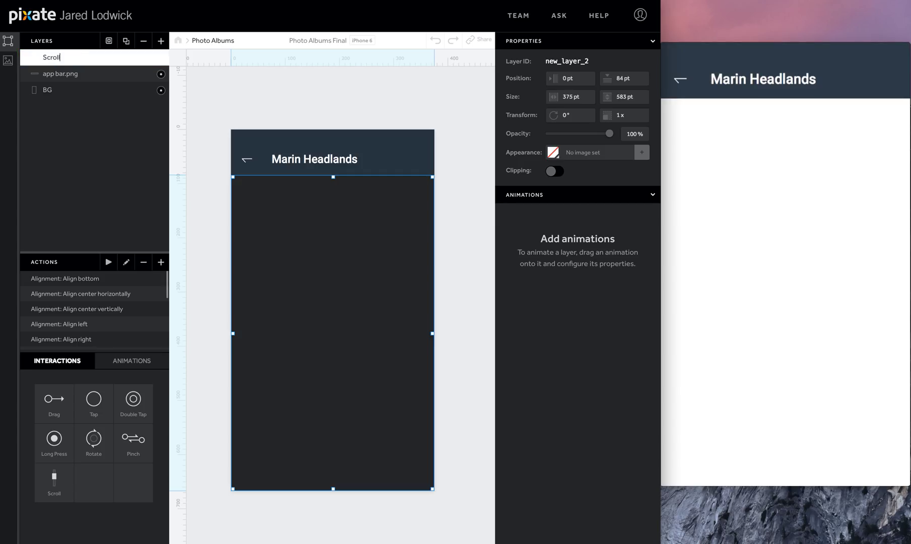
pyautogui.press('Return')
pyautogui.moveTo(58, 62); pyautogui.dragTo(58, 82)
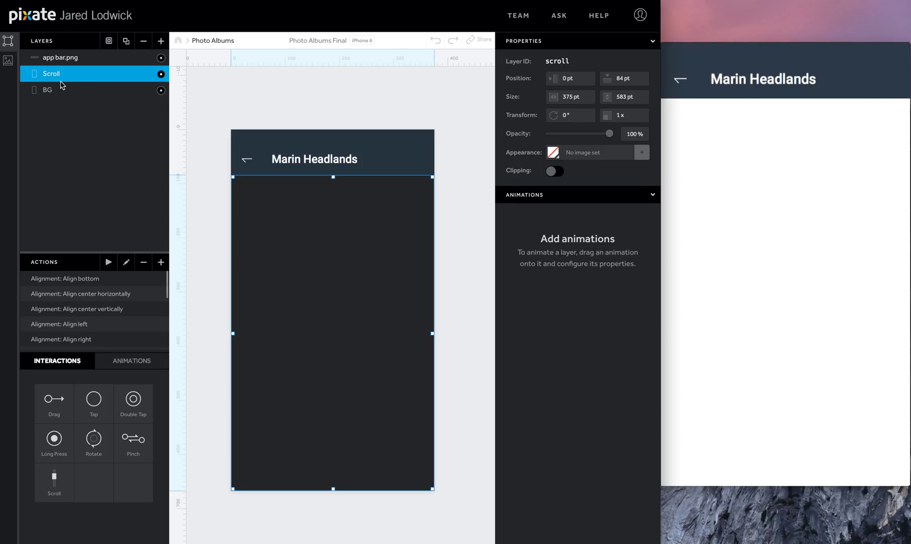
# Place Photo 1, Photo 2, Photo 4 and Photo 5 down the canvas below the app bar, leaving a photo-high gap after Photo 2
pyautogui.click(8, 61)
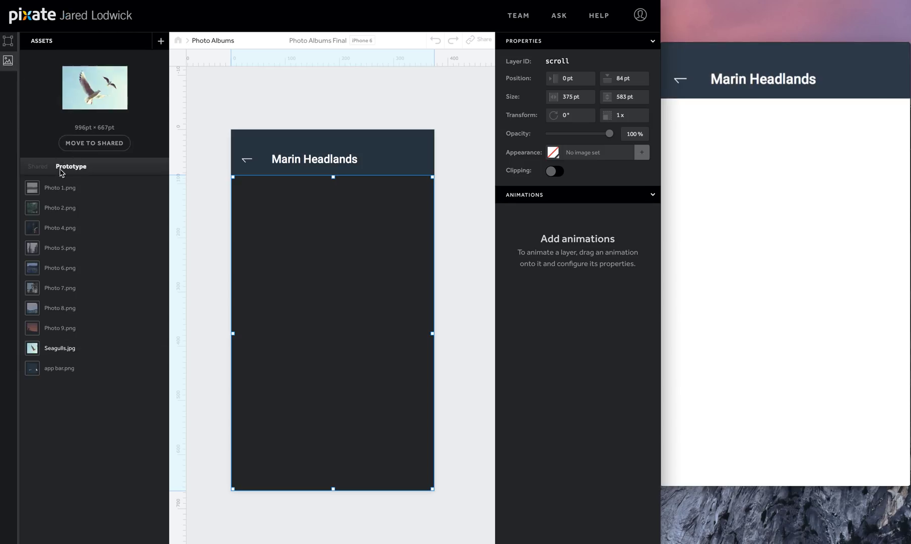
pyautogui.moveTo(57, 187); pyautogui.dragTo(333, 212)
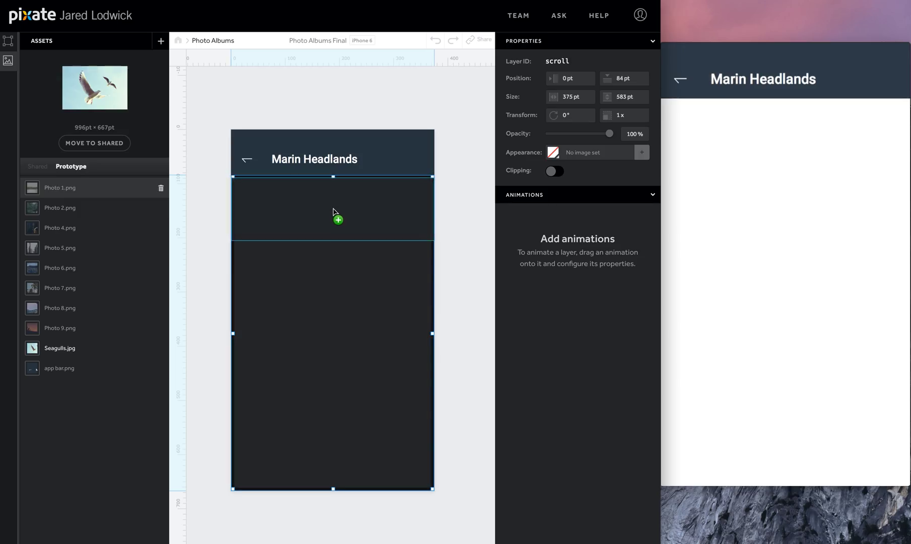
pyautogui.moveTo(101, 209); pyautogui.dragTo(313, 268)
pyautogui.moveTo(61, 233); pyautogui.dragTo(333, 398)
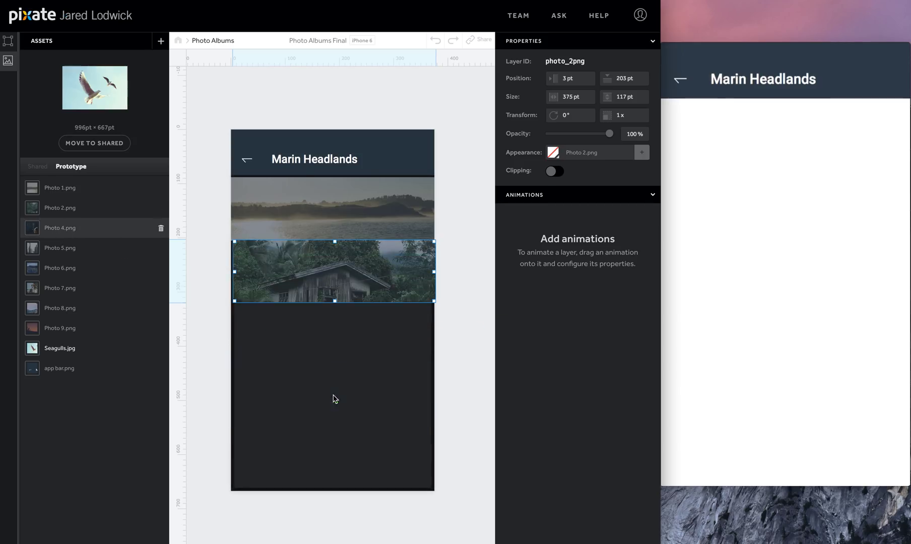
pyautogui.moveTo(67, 252); pyautogui.dragTo(332, 464)
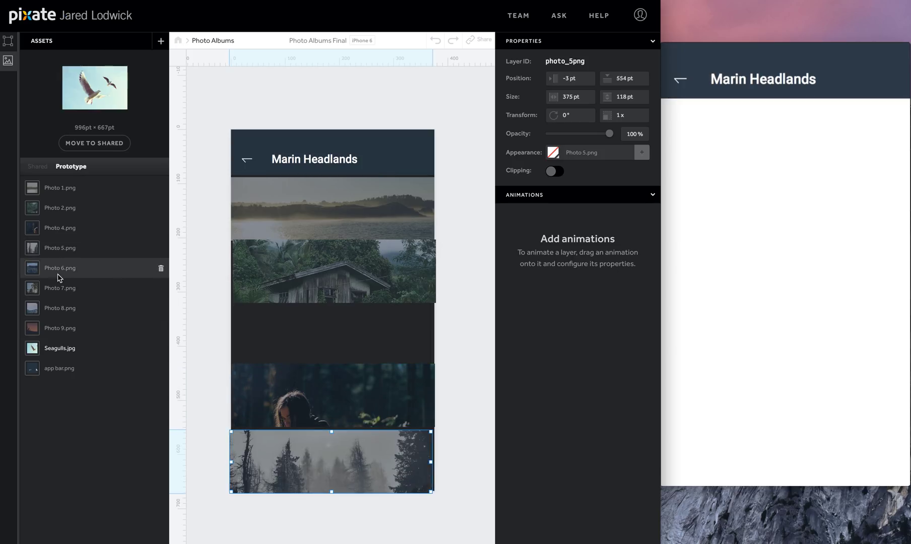
# Place Photo 6, Photo 7, Photo 8 and Photo 9 one below another, continuing the stack beneath Photo 5
pyautogui.scroll(-3, 282, 375)
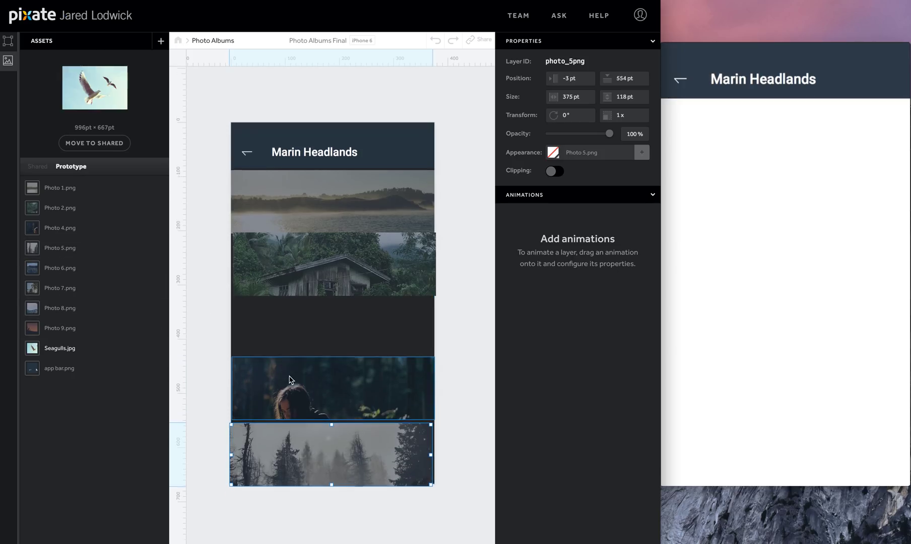
pyautogui.scroll(-3, 290, 380)
pyautogui.moveTo(61, 269); pyautogui.dragTo(334, 408)
pyautogui.moveTo(79, 287); pyautogui.dragTo(335, 478)
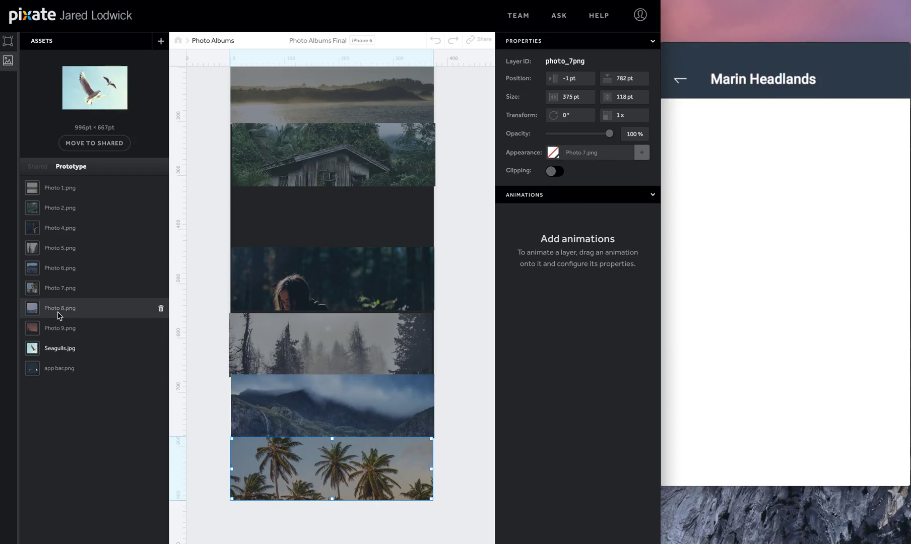
pyautogui.moveTo(61, 306); pyautogui.dragTo(331, 527)
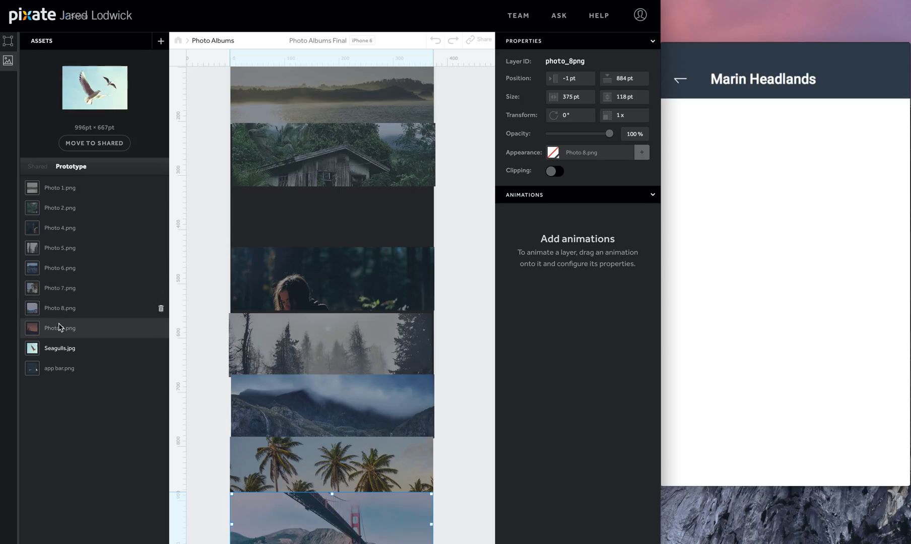
pyautogui.scroll(-5, 299, 416)
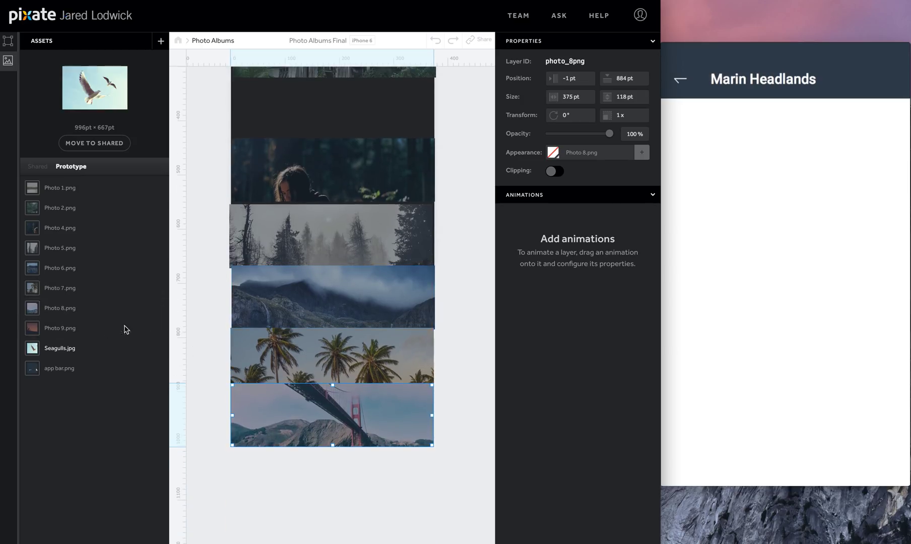
pyautogui.moveTo(67, 328); pyautogui.dragTo(334, 475)
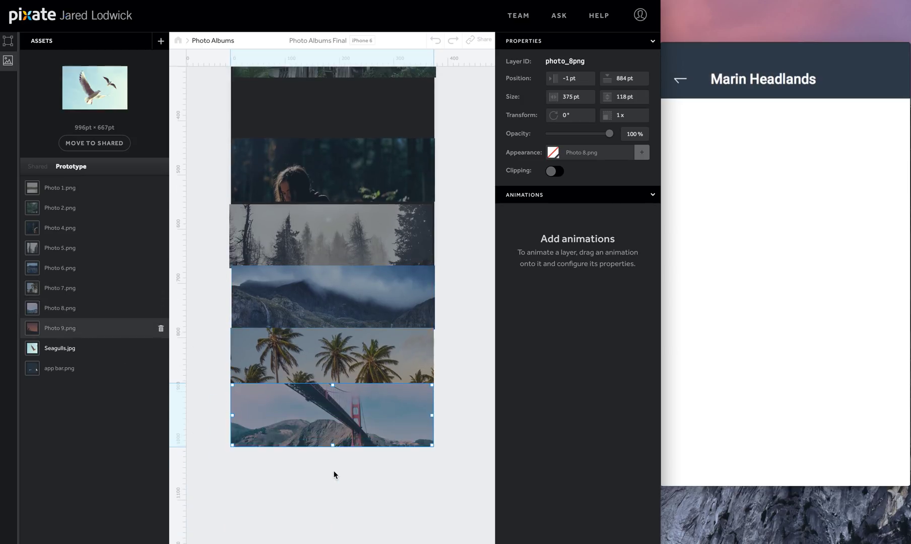
# Nest all eight photo layers inside the Scroll layer, ordered from Photo 1 down to Photo 9
pyautogui.scroll(7, 335, 276)
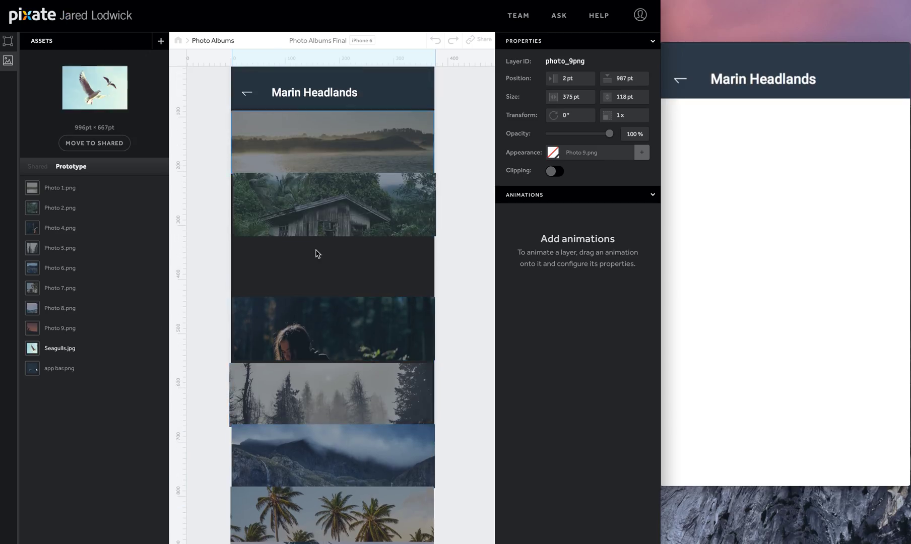
pyautogui.scroll(2, 318, 254)
pyautogui.click(8, 41)
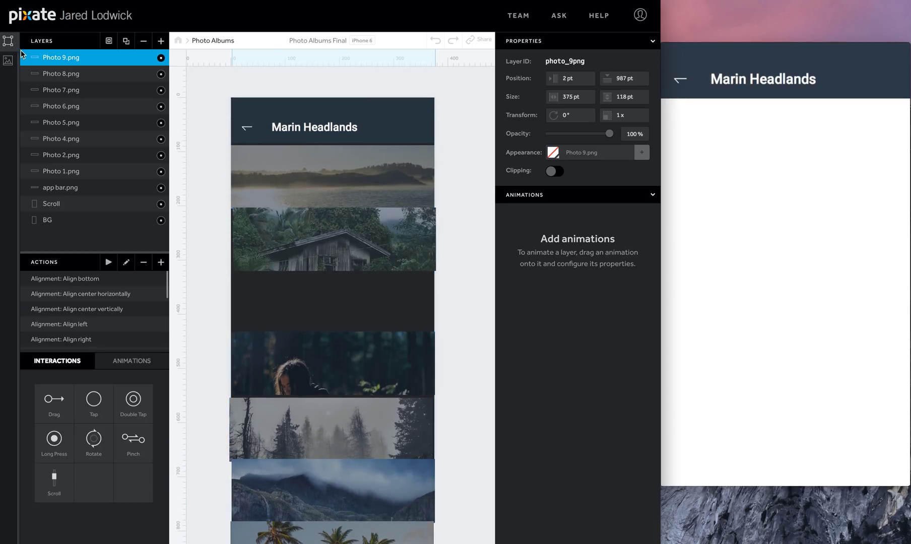
pyautogui.moveTo(66, 62); pyautogui.dragTo(56, 205)
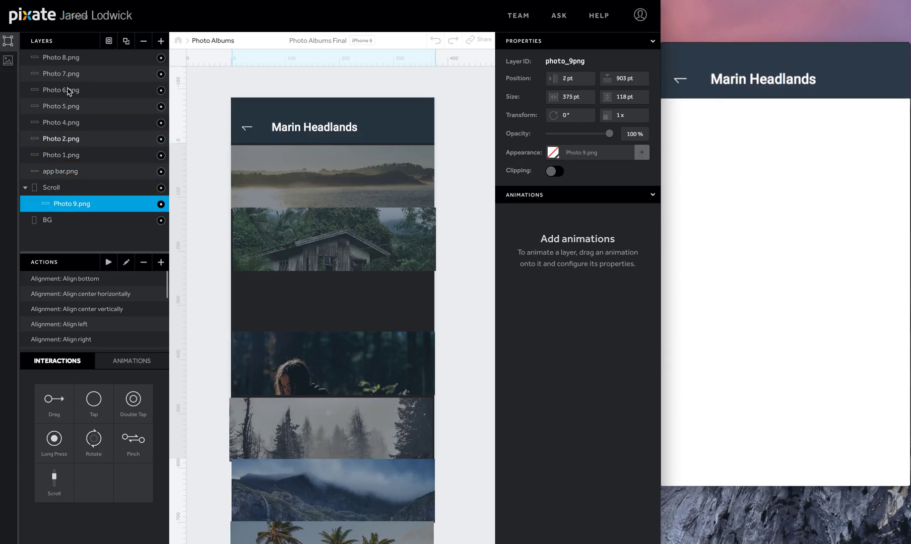
pyautogui.moveTo(68, 58); pyautogui.dragTo(66, 198)
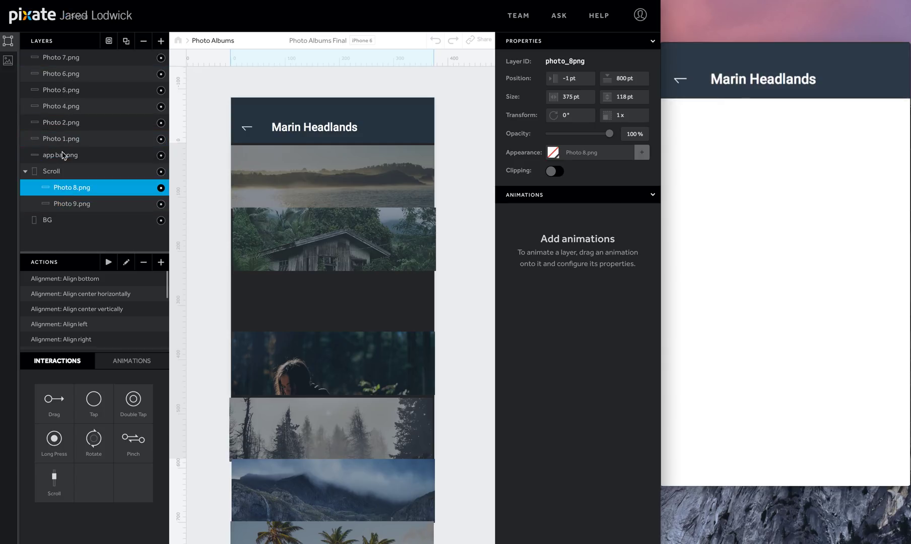
pyautogui.moveTo(62, 58); pyautogui.dragTo(65, 164)
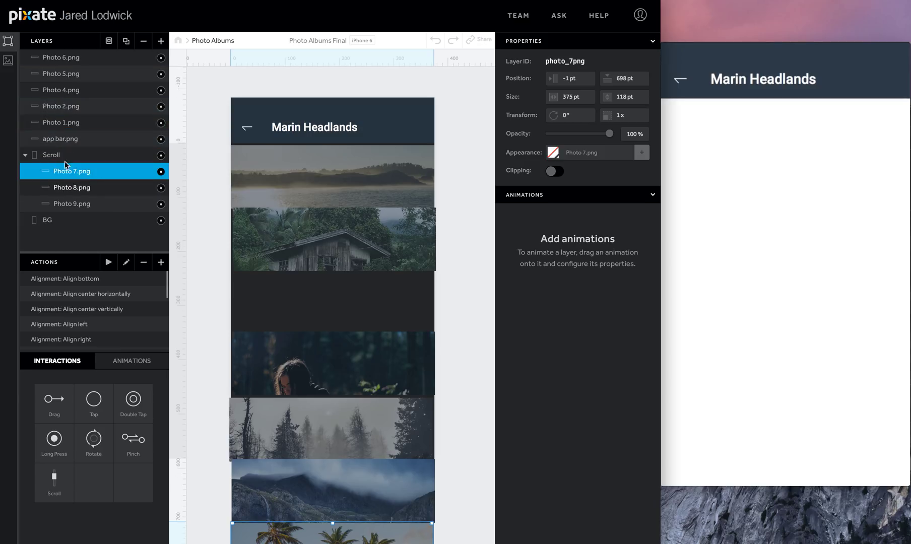
pyautogui.moveTo(61, 58); pyautogui.dragTo(63, 164)
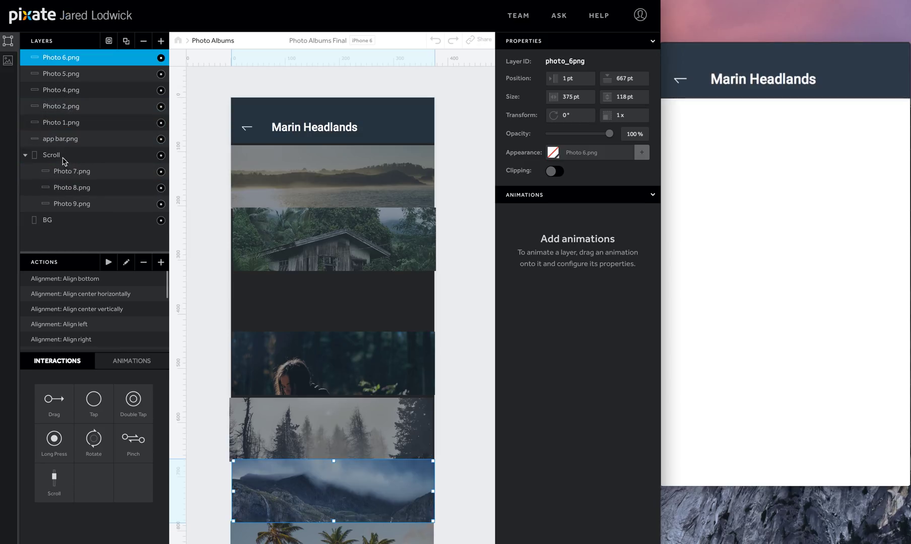
pyautogui.moveTo(66, 62); pyautogui.dragTo(68, 142)
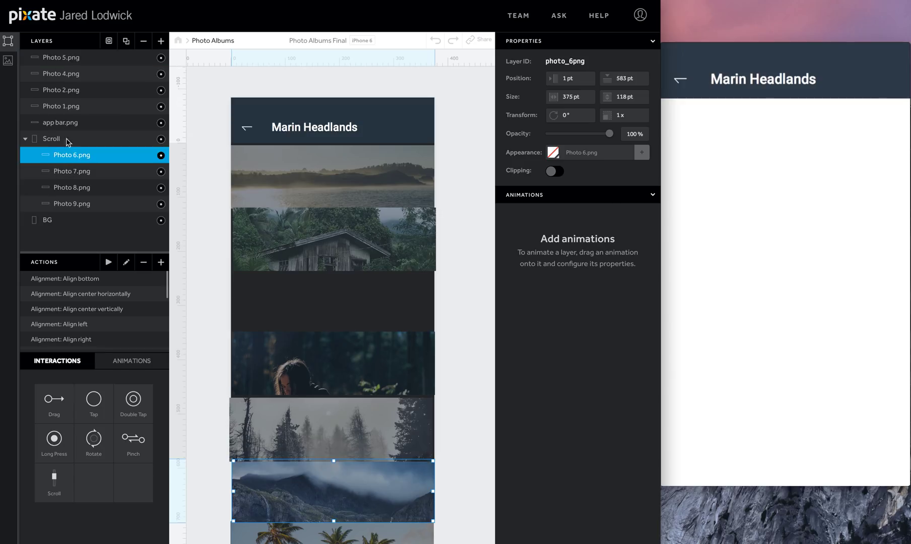
pyautogui.moveTo(66, 57); pyautogui.dragTo(66, 144)
pyautogui.moveTo(66, 57); pyautogui.dragTo(70, 122)
pyautogui.moveTo(71, 58); pyautogui.dragTo(74, 100)
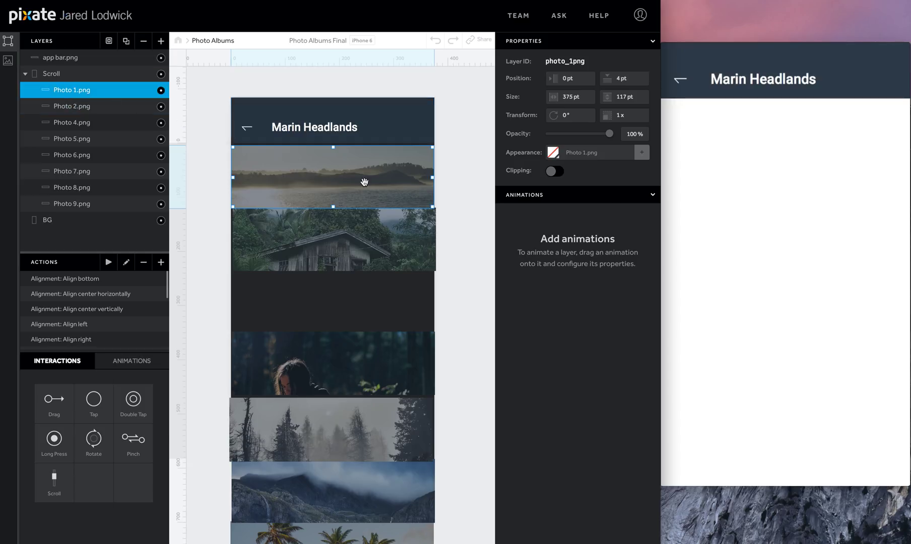
# Move Photo 1 flush against the app bar at position 0, 0 pt within the Scroll layer
pyautogui.moveTo(402, 157); pyautogui.dragTo(402, 160)
pyautogui.press('Down')
pyautogui.press('Up')
pyautogui.press('Up')
pyautogui.press('Up')
pyautogui.press('Up')
pyautogui.press('Up')
pyautogui.press('Up')
pyautogui.press('Up')
pyautogui.press('Up')
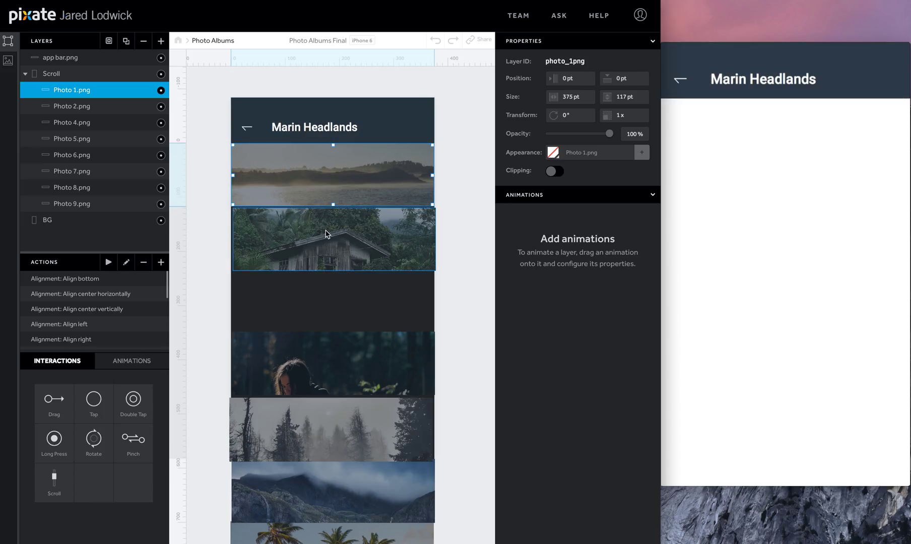
# Left-align Photo 2, Photo 4 and Photo 5 at 0 pt, with vertical positions of 117, 349 and 466 pt respectively
pyautogui.moveTo(326, 242); pyautogui.dragTo(320, 240)
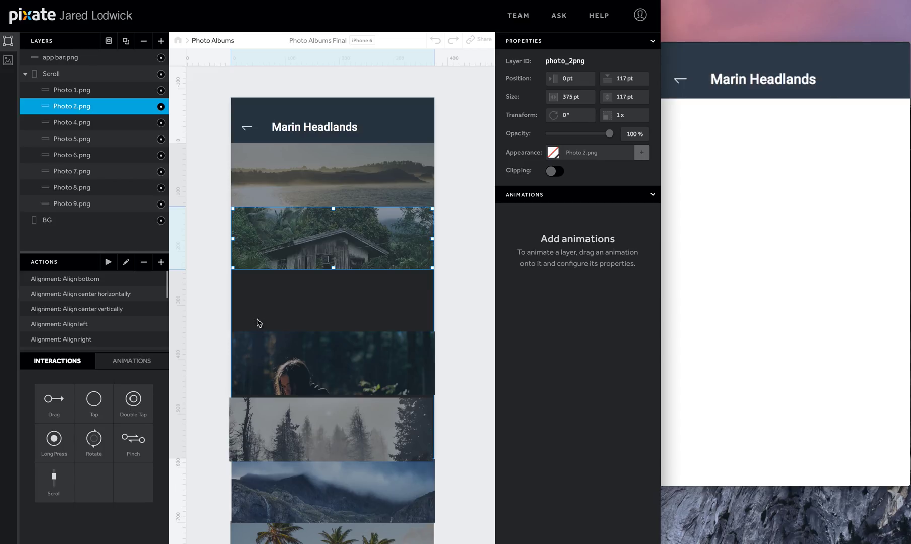
pyautogui.click(310, 370)
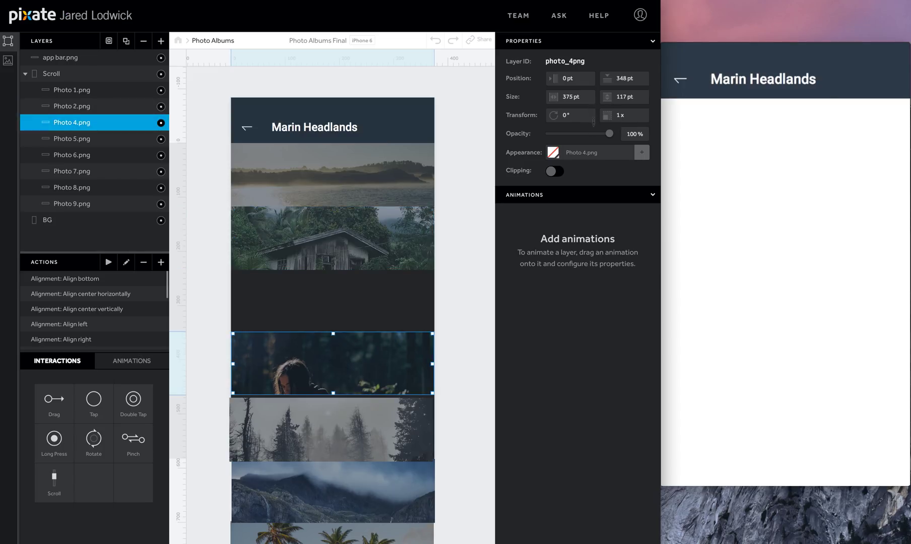
pyautogui.press('Down')
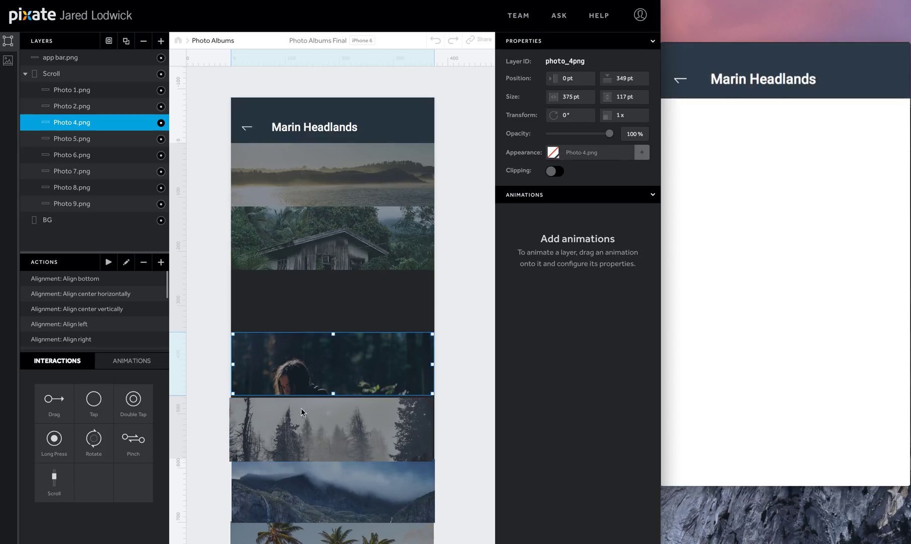
pyautogui.moveTo(316, 436)
pyautogui.mouseDown()
pyautogui.moveTo(316, 447)
pyautogui.moveTo(312, 435)
pyautogui.mouseUp()
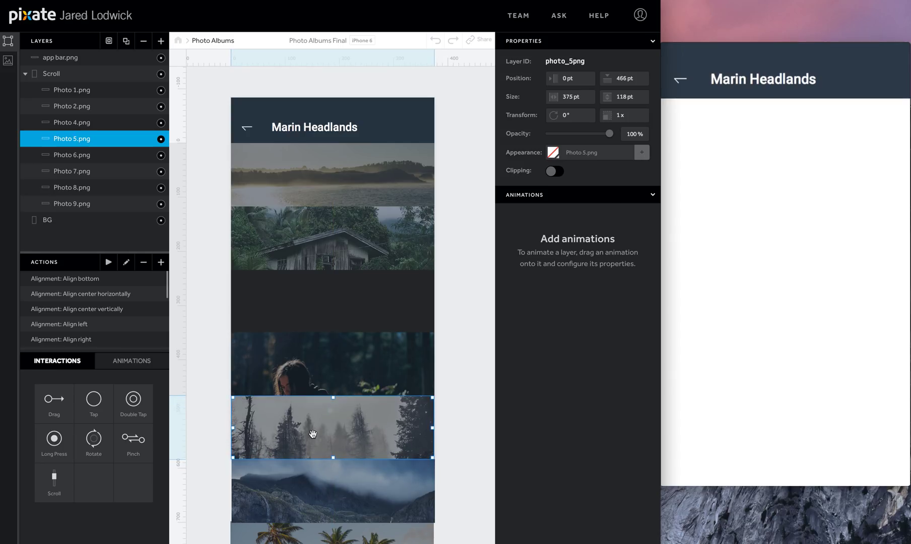
# Stack Photo 6, Photo 7, Photo 8 and Photo 9 flush beneath Photo 5, with Photo 9 at 0, 938 pt, and collapse the Scroll layer
pyautogui.scroll(-1, 312, 435)
pyautogui.scroll(-3, 396, 257)
pyautogui.scroll(-8, 393, 273)
pyautogui.moveTo(328, 236); pyautogui.dragTo(326, 237)
pyautogui.moveTo(324, 304)
pyautogui.mouseDown()
pyautogui.moveTo(323, 314)
pyautogui.moveTo(324, 303)
pyautogui.mouseUp()
pyautogui.moveTo(314, 360); pyautogui.dragTo(314, 374)
pyautogui.moveTo(314, 423); pyautogui.dragTo(314, 449)
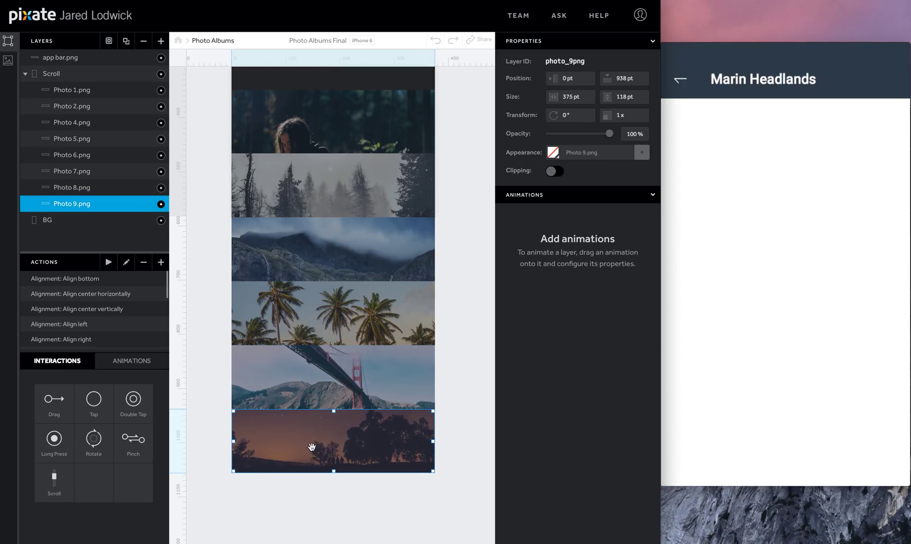
pyautogui.click(24, 76)
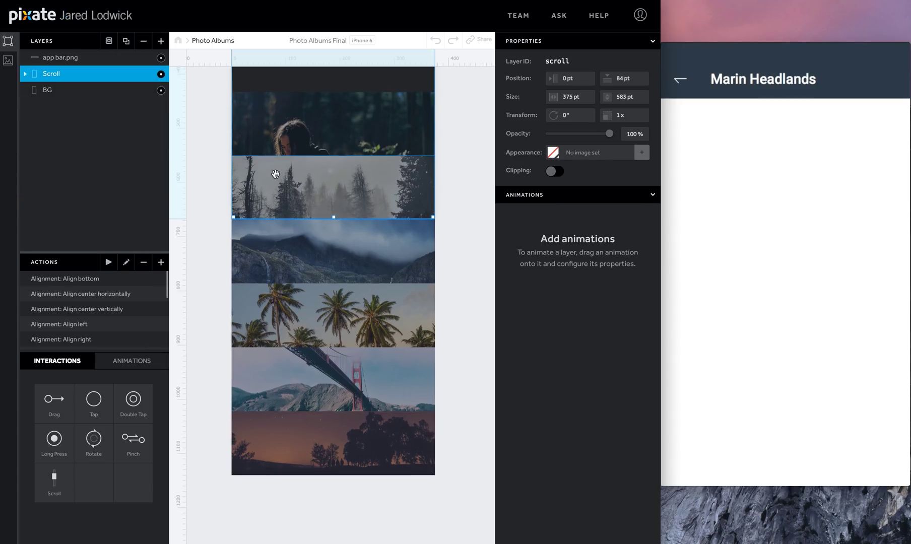
# Add a new layer above the Scroll layer and size it to 375 × 117 pt
pyautogui.scroll(5, 276, 174)
pyautogui.scroll(2, 276, 174)
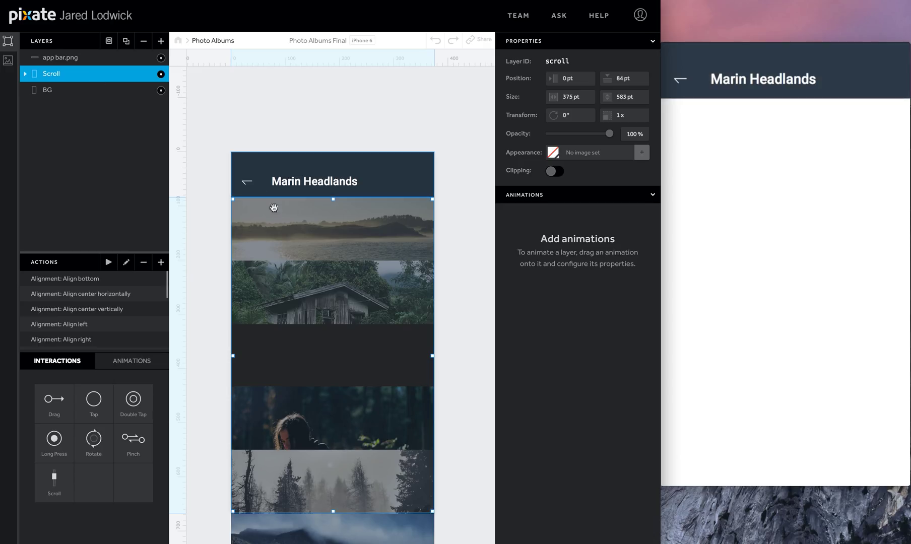
pyautogui.click(161, 41)
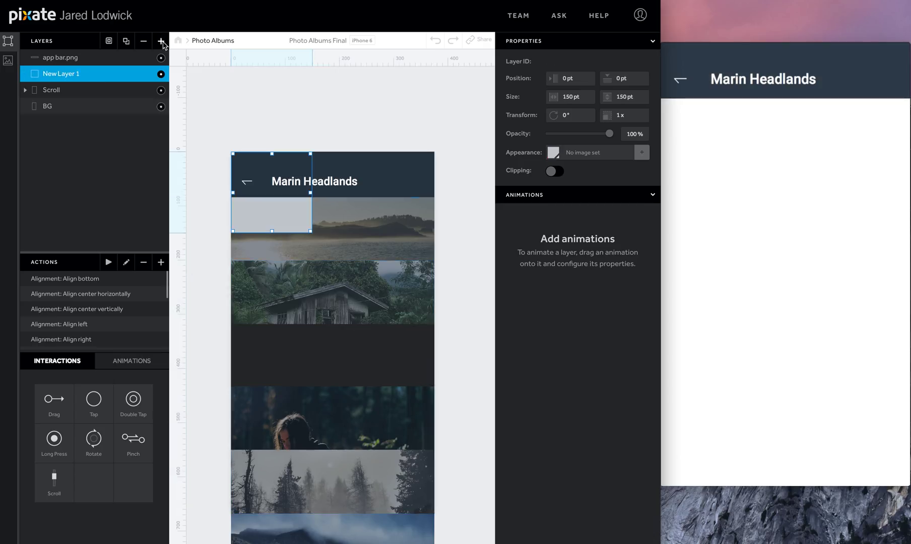
pyautogui.moveTo(290, 214); pyautogui.dragTo(433, 329)
pyautogui.click(646, 97)
pyautogui.write('117')
pyautogui.press('Tab')
# Place the new layer in the gap between Photo 2 and Photo 4 at 0, 318 pt, and make its fill transparent
pyautogui.moveTo(395, 296); pyautogui.dragTo(389, 363)
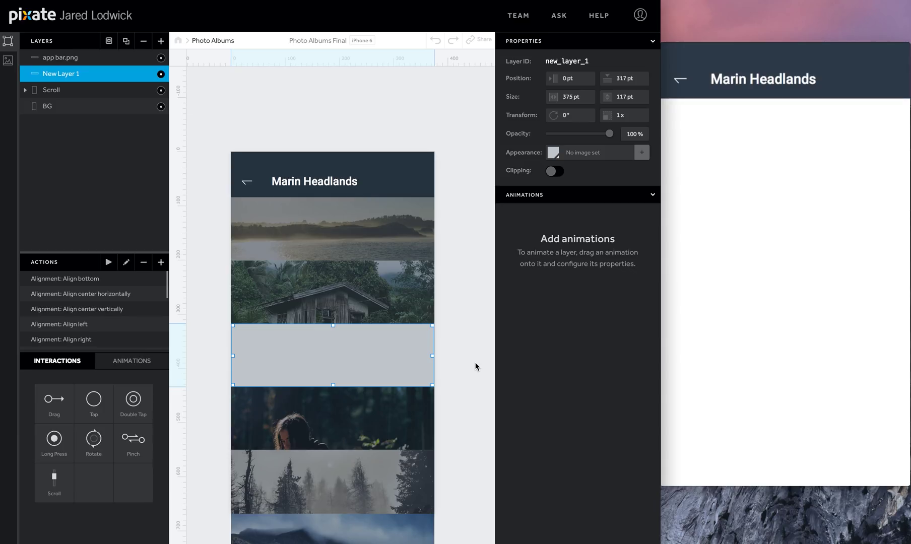
pyautogui.press('Up')
pyautogui.press('Down')
pyautogui.press('Down')
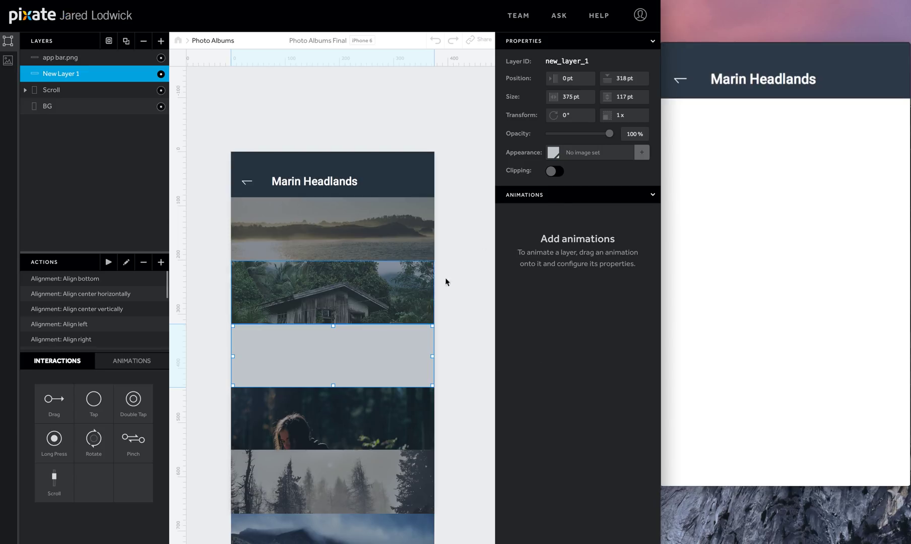
pyautogui.click(554, 154)
pyautogui.click(549, 76)
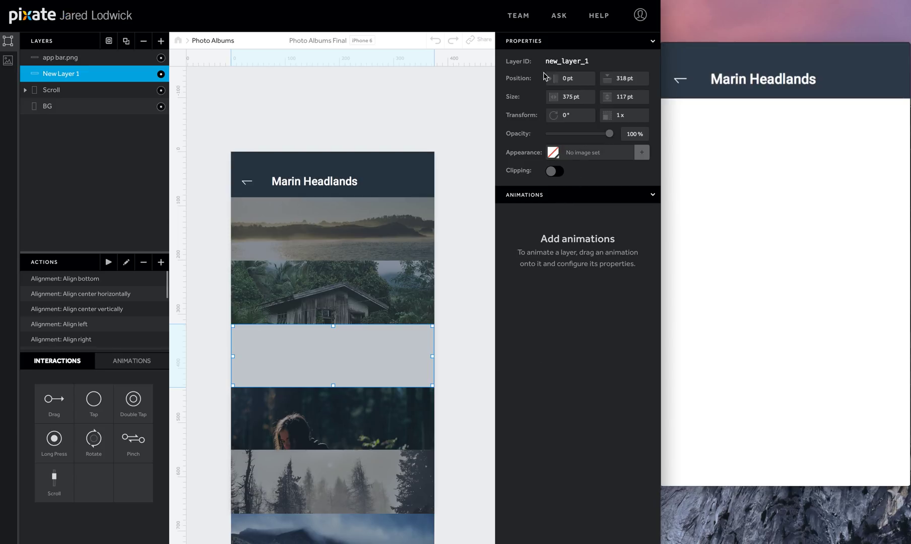
# Rename the new layer as Photo 3 and reorder it between the Scroll and BG layers
pyautogui.doubleClick(74, 74)
pyautogui.write('Photo 3')
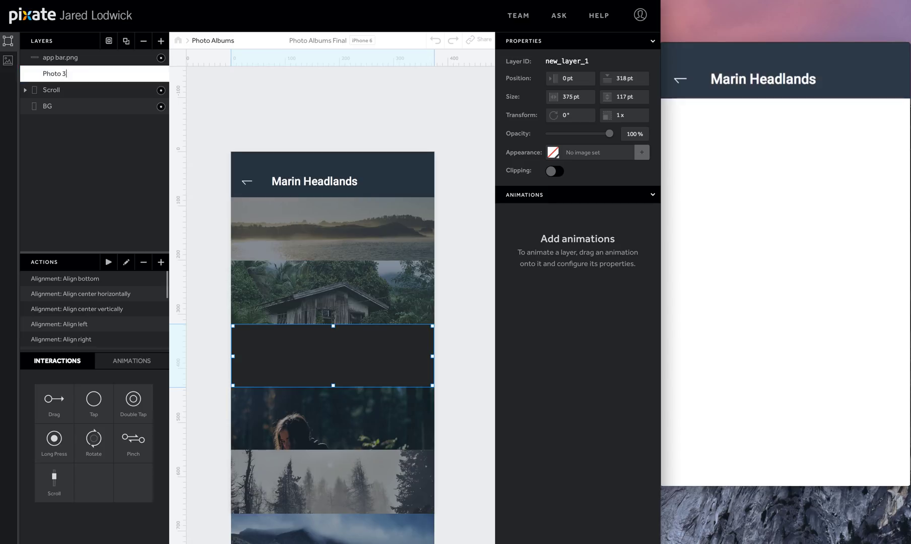
pyautogui.press('Return')
pyautogui.moveTo(56, 78); pyautogui.dragTo(55, 105)
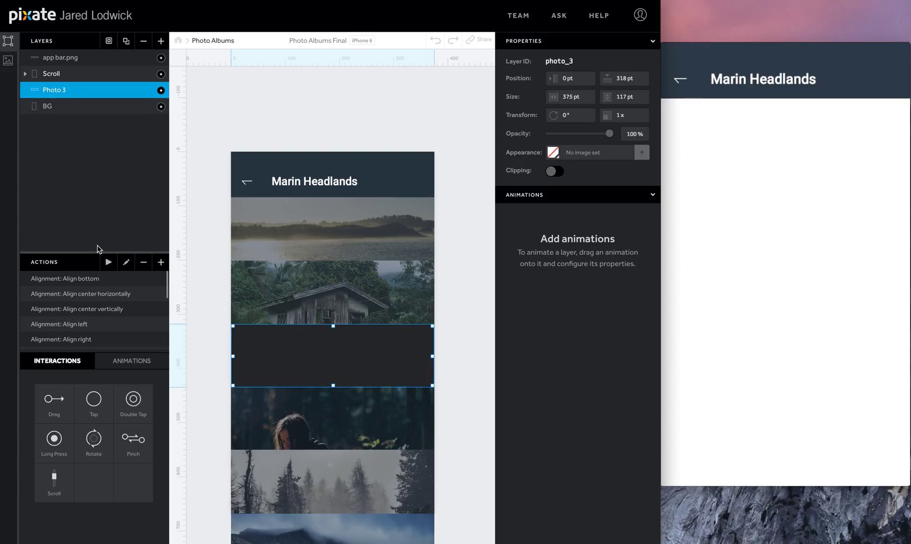
# Add the Seagulls.jpg asset to the canvas over the photo gap and nest its layer inside Photo 3
pyautogui.click(8, 60)
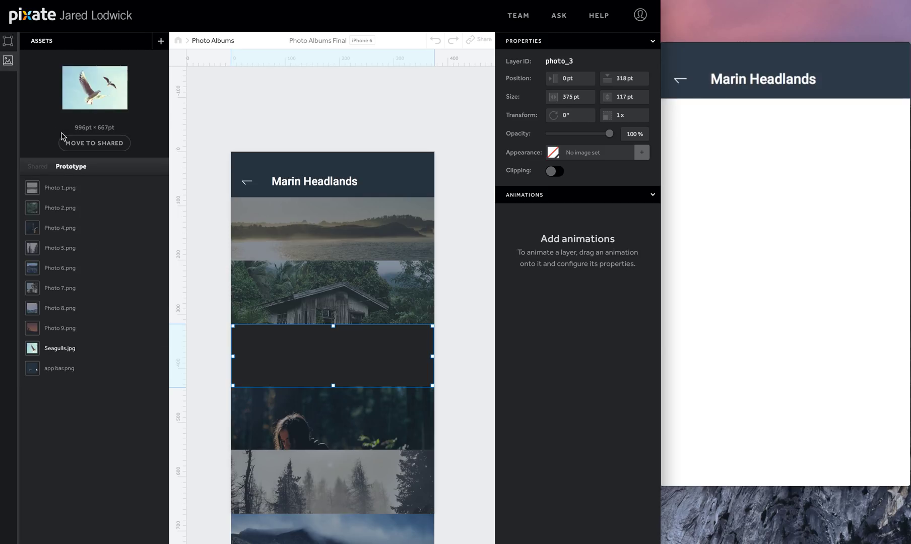
pyautogui.moveTo(112, 350); pyautogui.dragTo(335, 354)
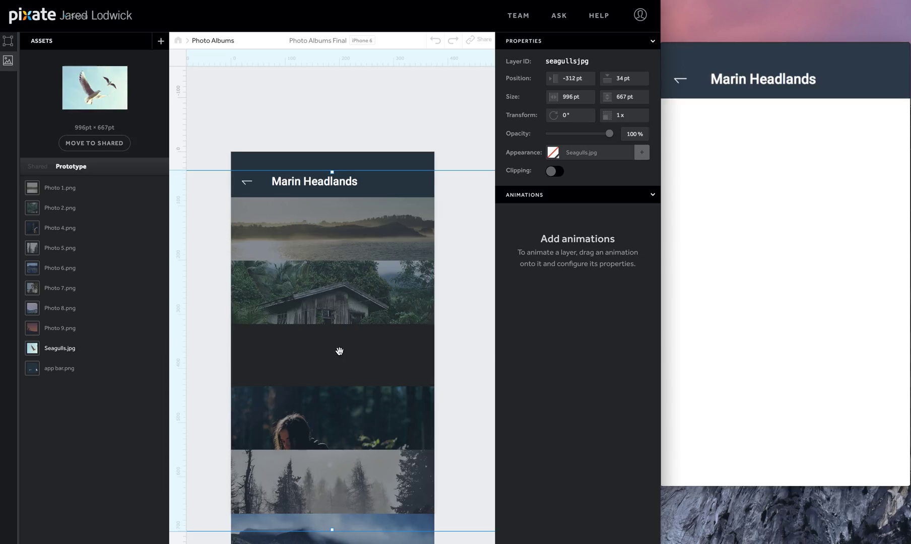
pyautogui.click(8, 40)
pyautogui.moveTo(67, 64); pyautogui.dragTo(58, 109)
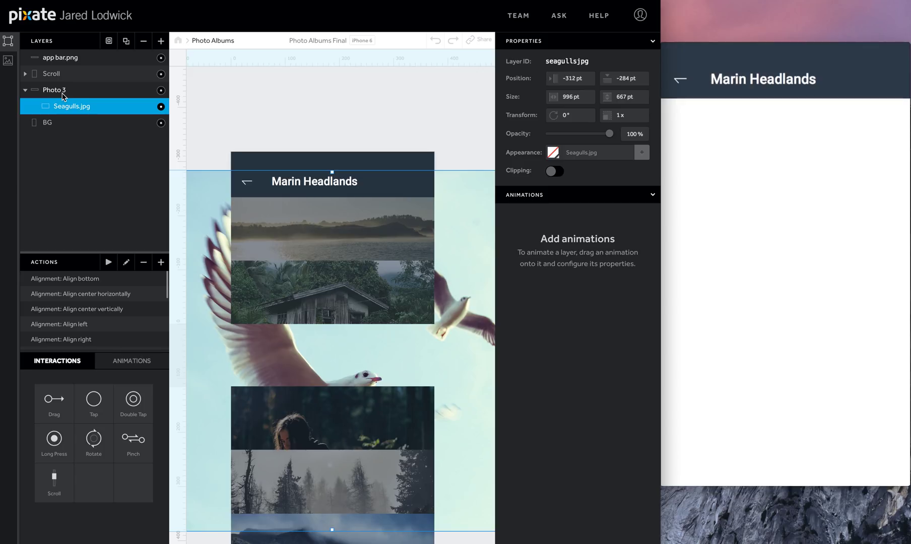
# Set the Seagulls.jpg layer's position to -310, -276 pt within Photo 3
pyautogui.click(584, 78)
pyautogui.write('-310')
pyautogui.press('Tab')
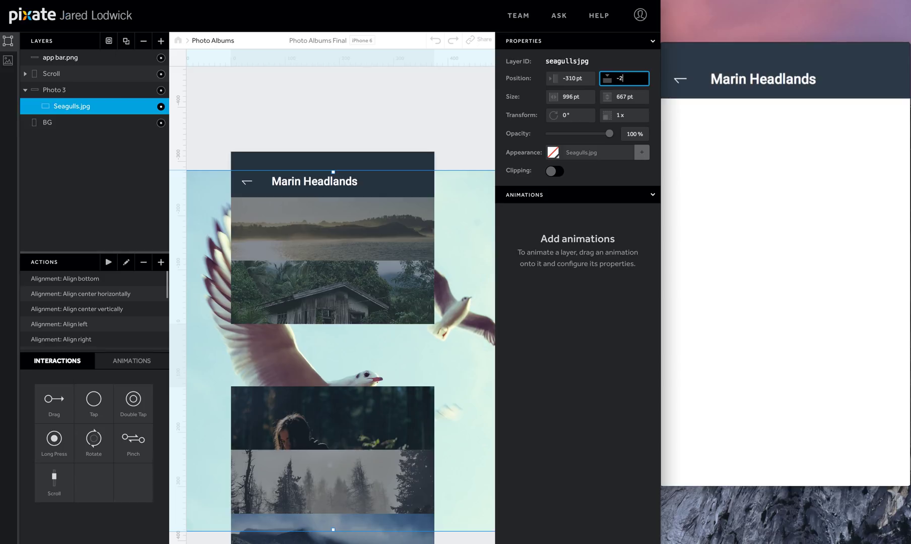
pyautogui.press('Tab')
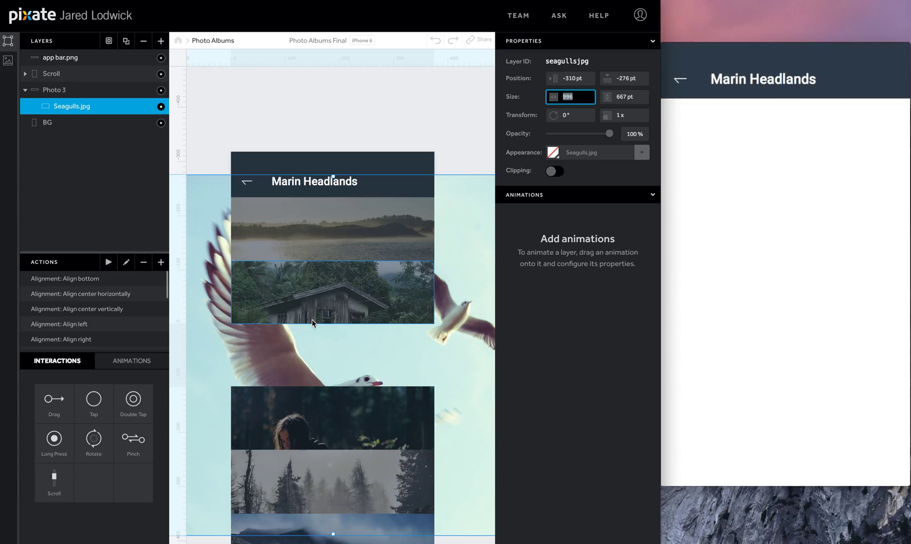
# Add Tap, Long Press and Drag interactions to the Seagulls.jpg layer
pyautogui.scroll(-5, 312, 322)
pyautogui.scroll(3, 312, 323)
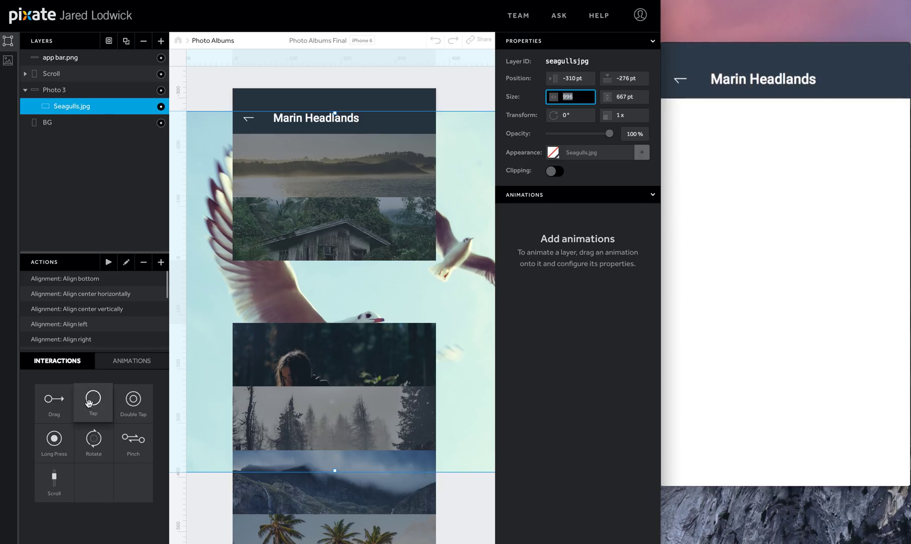
pyautogui.moveTo(93, 402); pyautogui.dragTo(67, 106)
pyautogui.moveTo(46, 449); pyautogui.dragTo(83, 106)
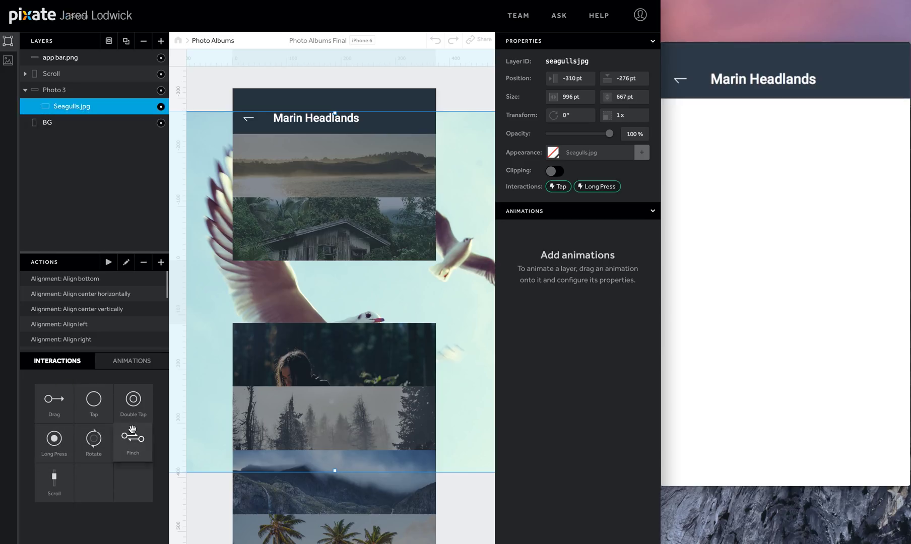
pyautogui.moveTo(54, 399); pyautogui.dragTo(72, 106)
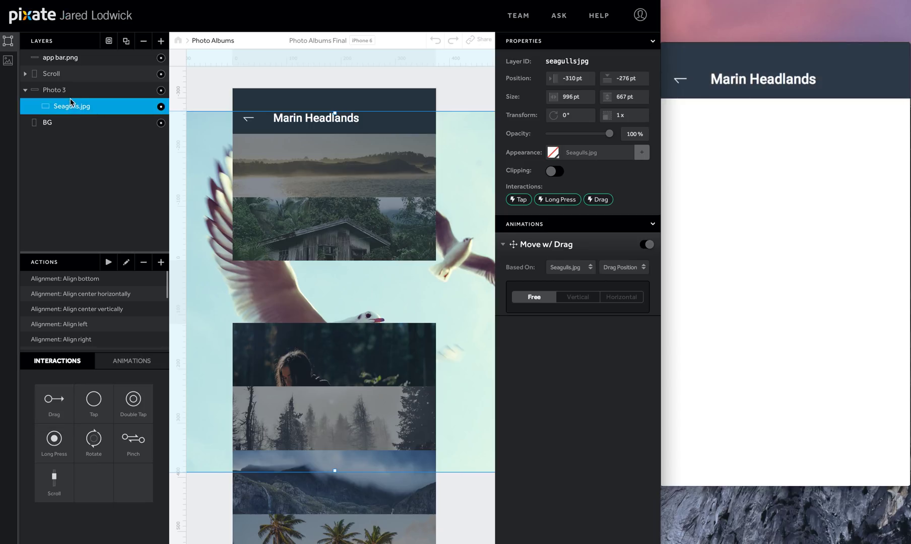
# Add another layer above Scroll, sized 375 × 183 pt and positioned at 0, 284 pt so it overlaps the seagull gap
pyautogui.click(70, 91)
pyautogui.click(83, 76)
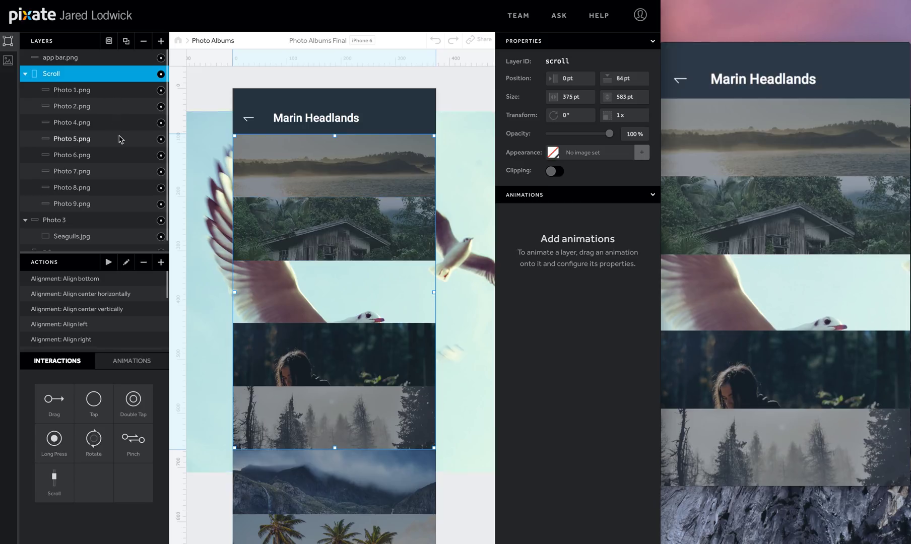
pyautogui.click(161, 41)
pyautogui.moveTo(276, 156); pyautogui.dragTo(276, 304)
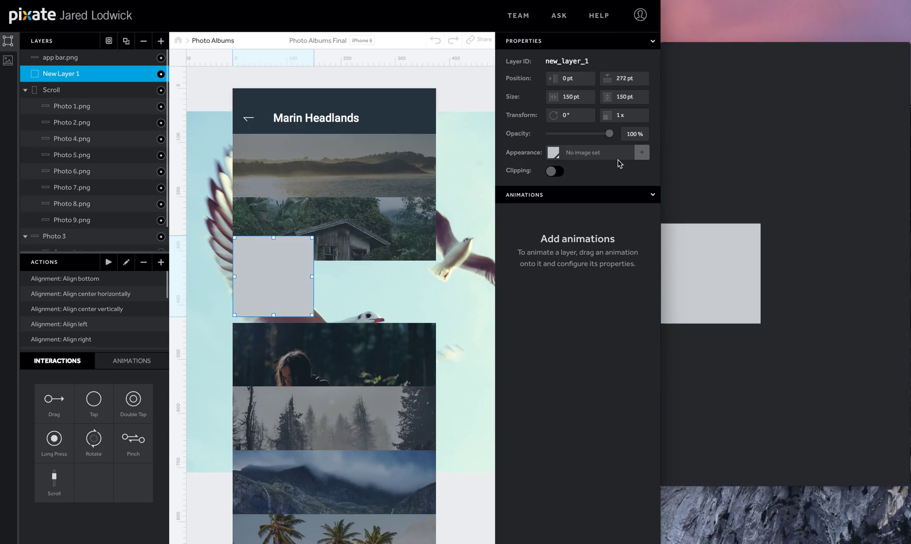
pyautogui.click(638, 99)
pyautogui.write('1')
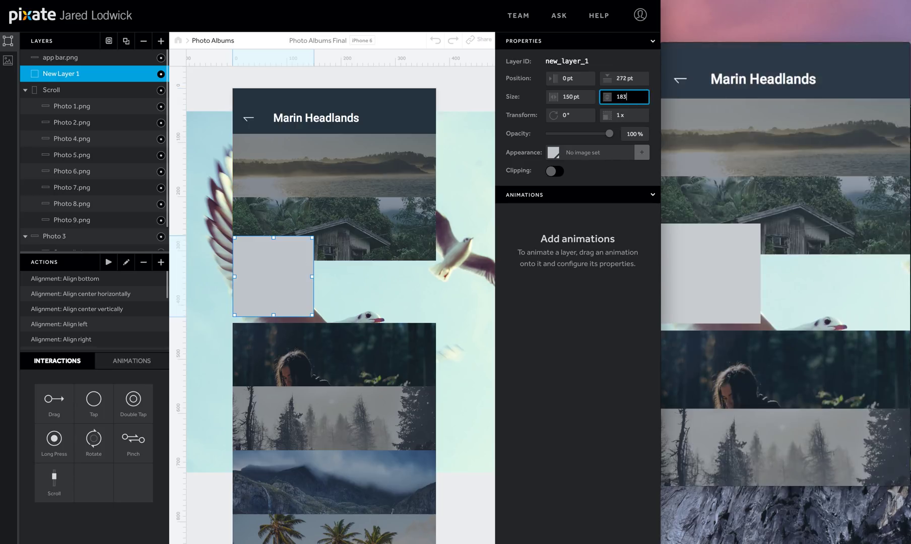
pyautogui.write('83')
pyautogui.press('Tab')
pyautogui.moveTo(277, 287); pyautogui.dragTo(278, 293)
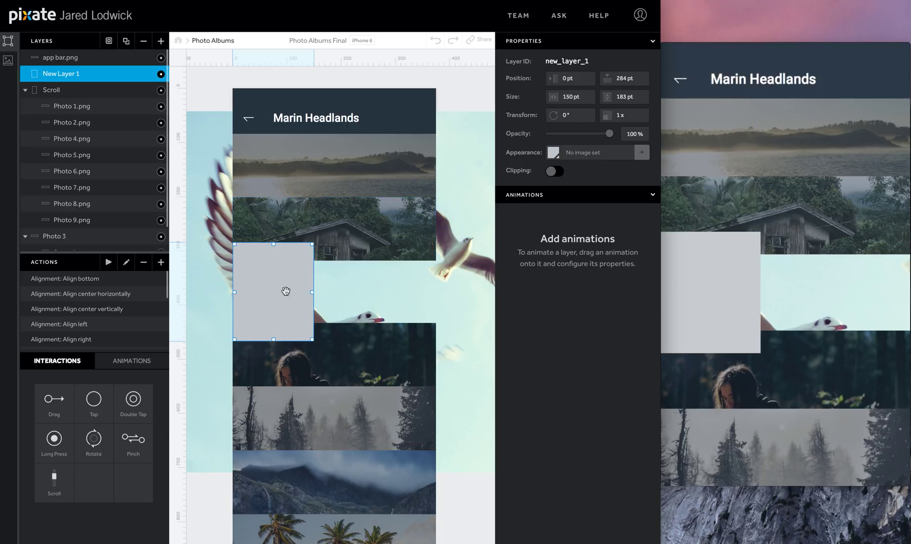
pyautogui.moveTo(312, 290); pyautogui.dragTo(433, 280)
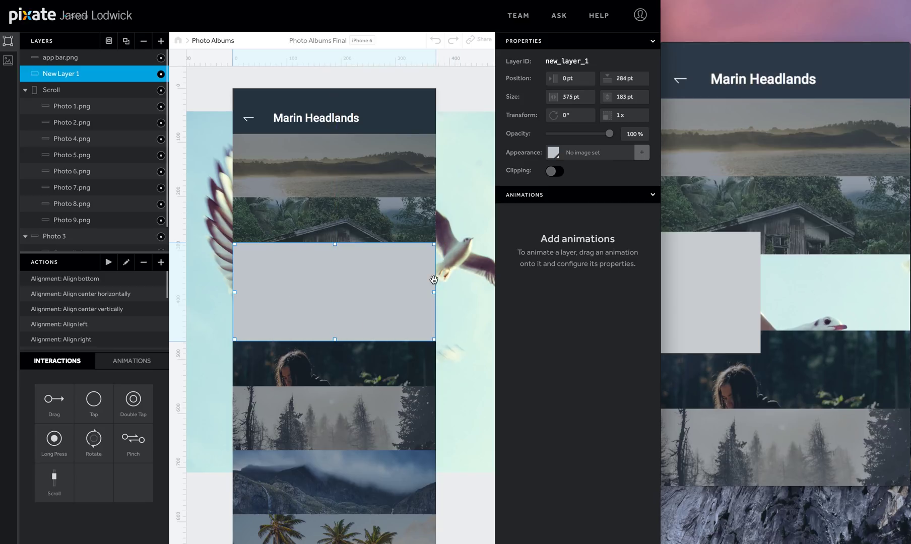
# Fill the new 375 × 183 pt layer with a near-black colour and set its opacity to 50%
pyautogui.click(560, 157)
pyautogui.click(568, 79)
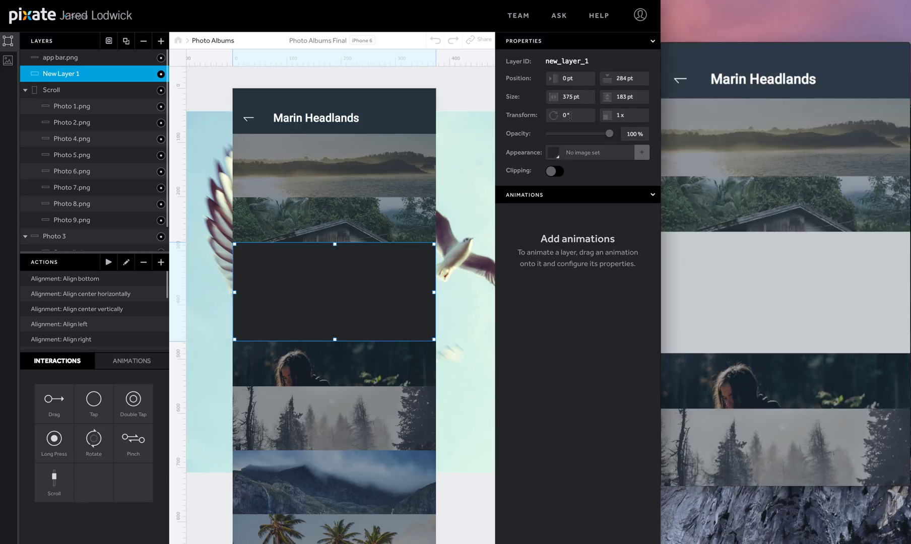
pyautogui.click(634, 133)
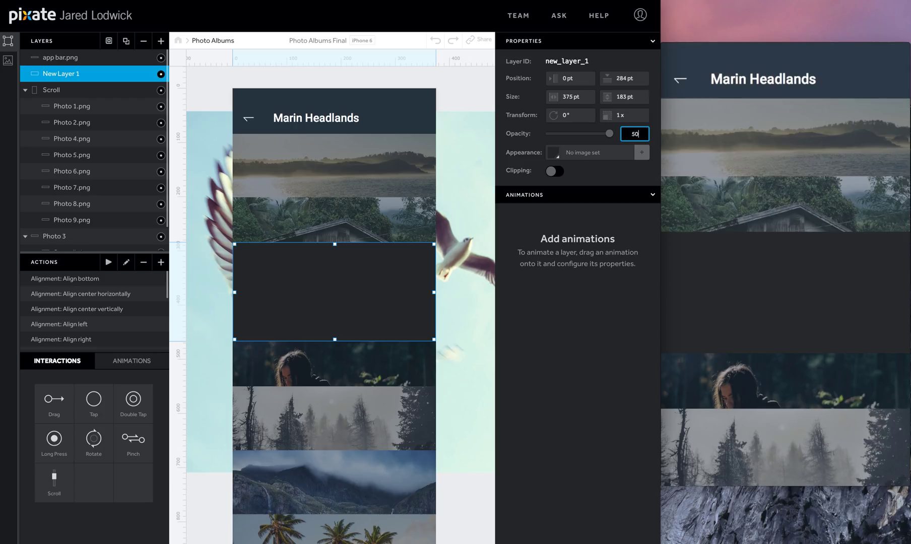
pyautogui.press('Return')
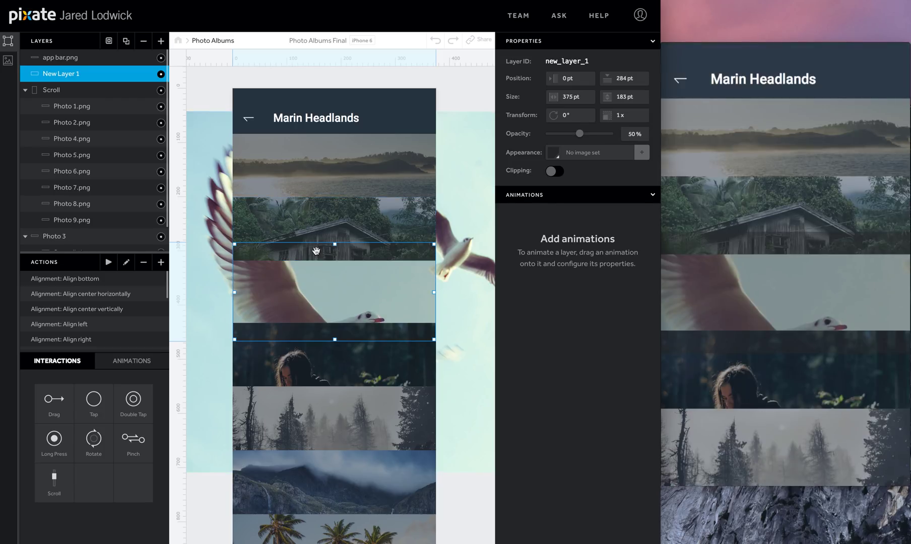
# Rename the semi-transparent dark layer as Skrim and add a Tap interaction to it
pyautogui.doubleClick(69, 84)
pyautogui.write('Skrim')
pyautogui.press('Return')
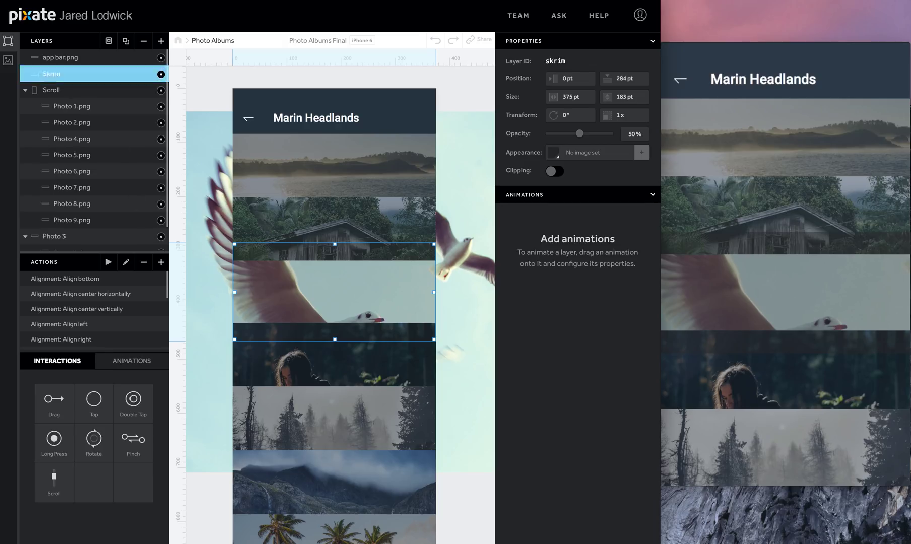
pyautogui.moveTo(101, 406); pyautogui.dragTo(53, 74)
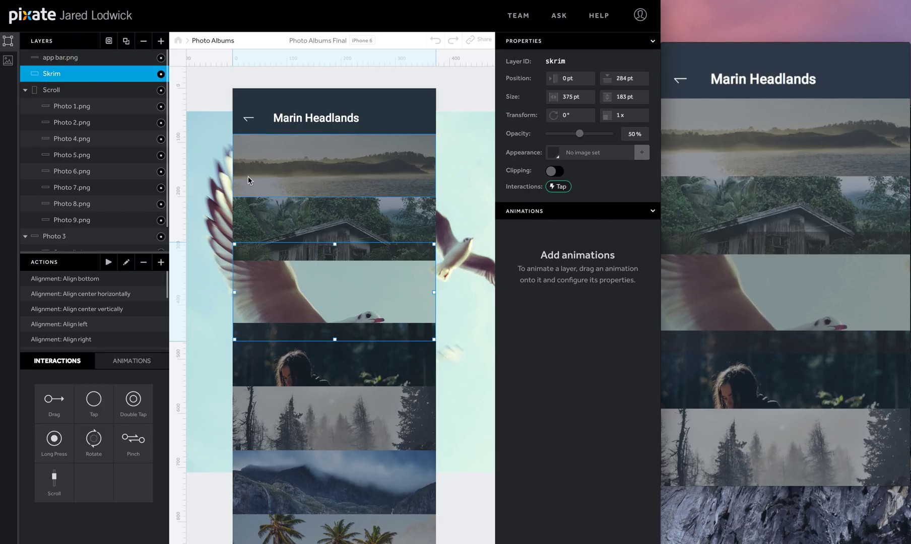
# Nest Skrim inside the Scroll layer between Photo 4 and Photo 5, and give the Scroll layer a Scroll interaction
pyautogui.moveTo(53, 73); pyautogui.dragTo(74, 149)
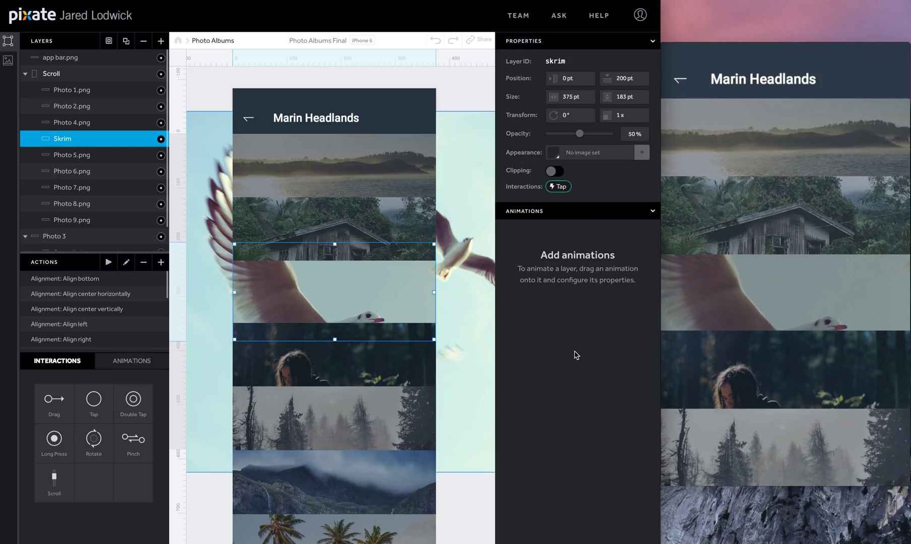
pyautogui.click(64, 74)
pyautogui.moveTo(56, 479); pyautogui.dragTo(49, 72)
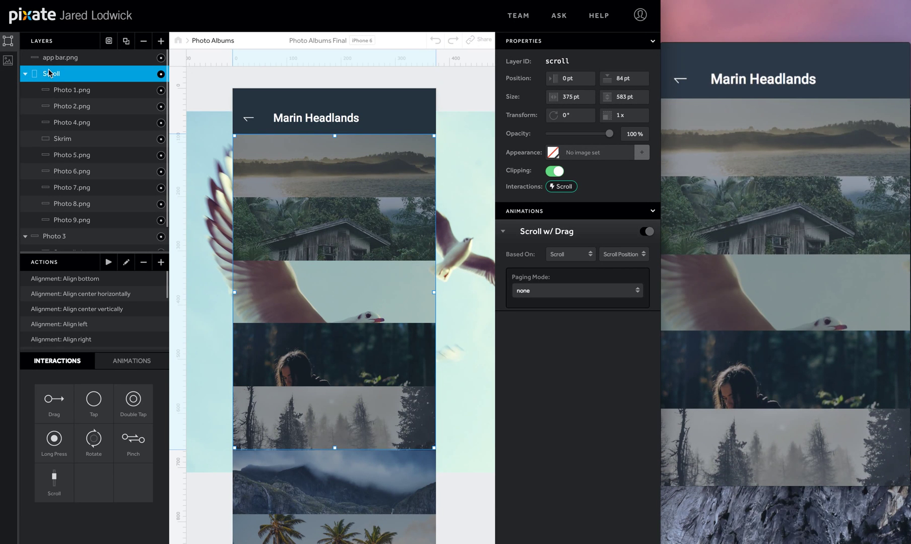
pyautogui.click(25, 75)
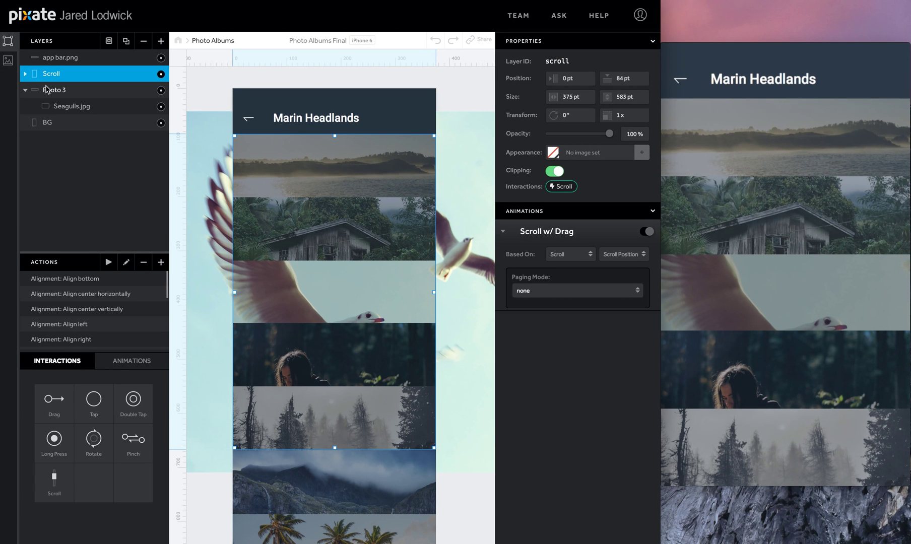
# Add a Move animation to the Photo 3 layer and name it "Move w/ Scroll"
pyautogui.click(41, 90)
pyautogui.click(131, 361)
pyautogui.moveTo(60, 419); pyautogui.dragTo(50, 89)
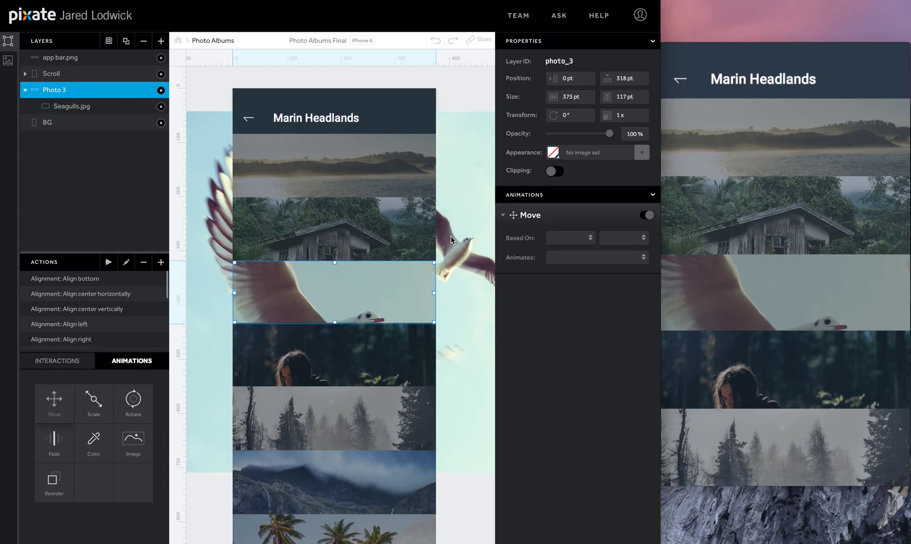
pyautogui.doubleClick(532, 215)
pyautogui.write('w/ S')
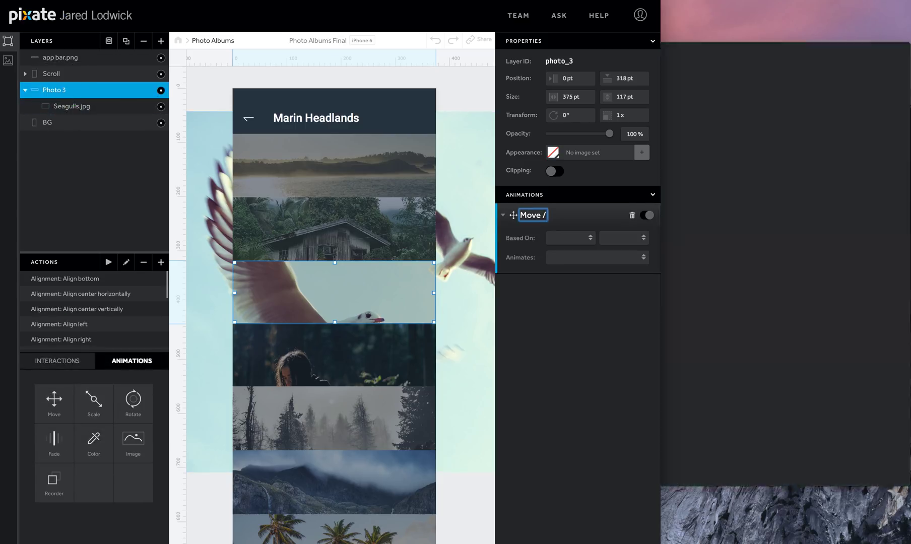
pyautogui.write('croll')
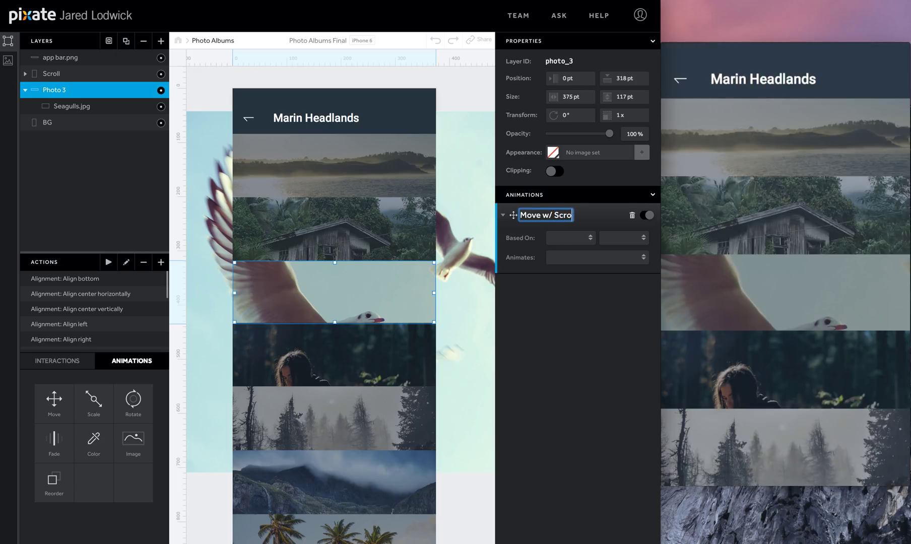
# Base Photo 3's Move w/ Scroll animation on the Scroll layer's Scroll Position
pyautogui.click(562, 238)
pyautogui.click(564, 256)
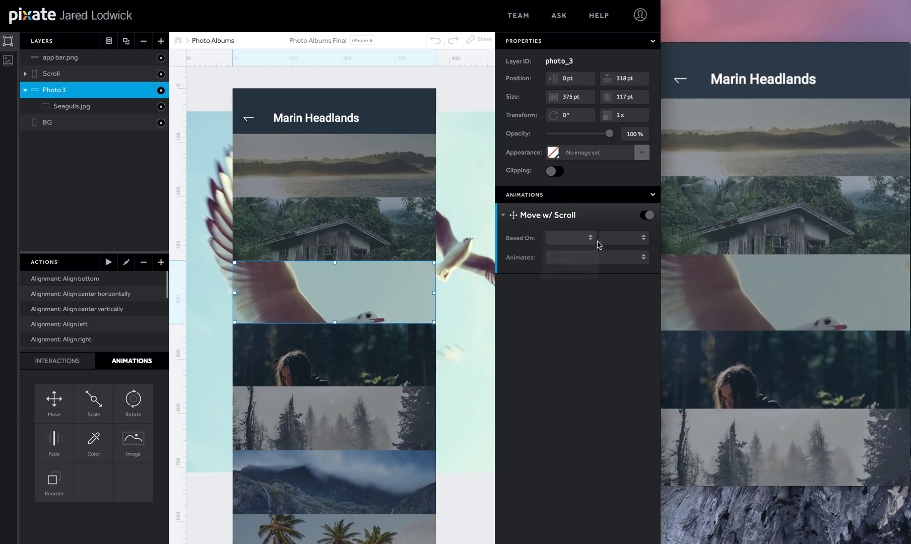
pyautogui.click(623, 238)
pyautogui.click(614, 250)
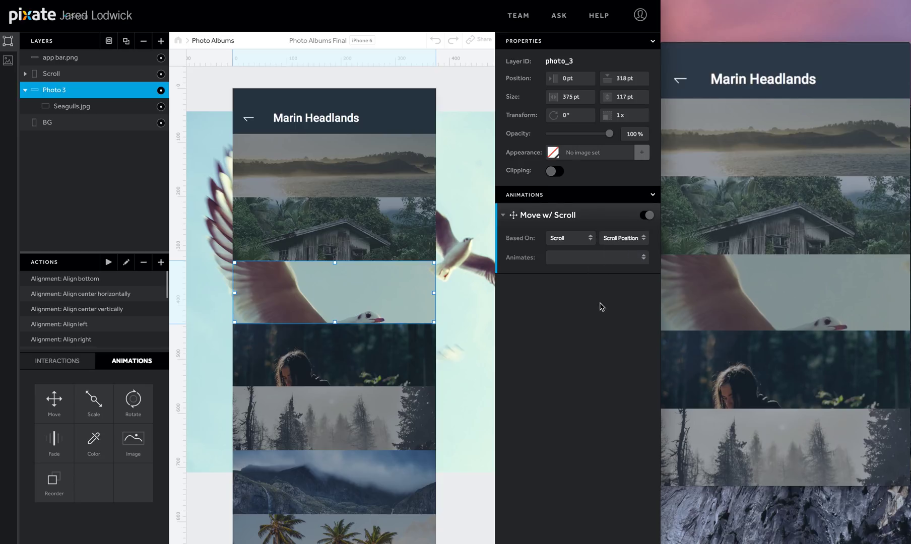
# Make Photo 3's Move w/ Scroll animation run continuously with rate on vertical scrolling, with the Top rate set to -1
pyautogui.click(601, 258)
pyautogui.click(598, 275)
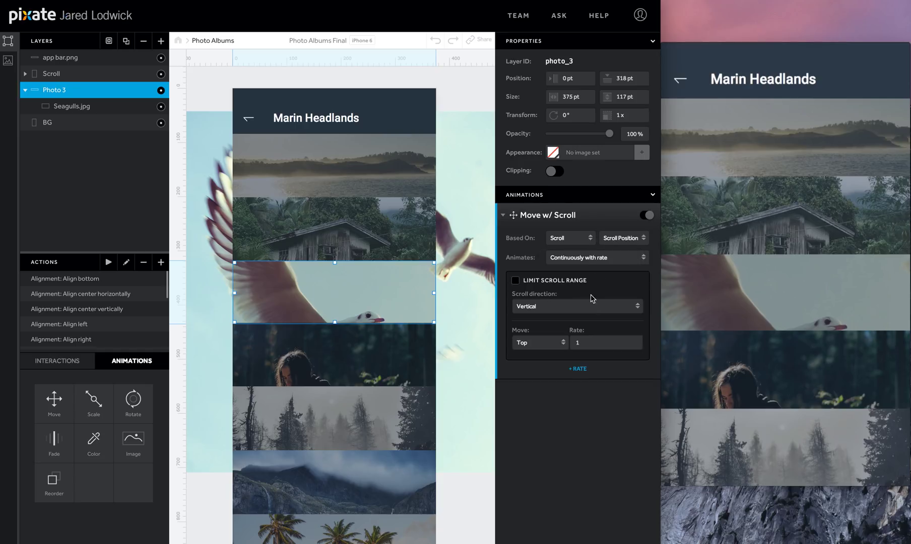
pyautogui.click(595, 342)
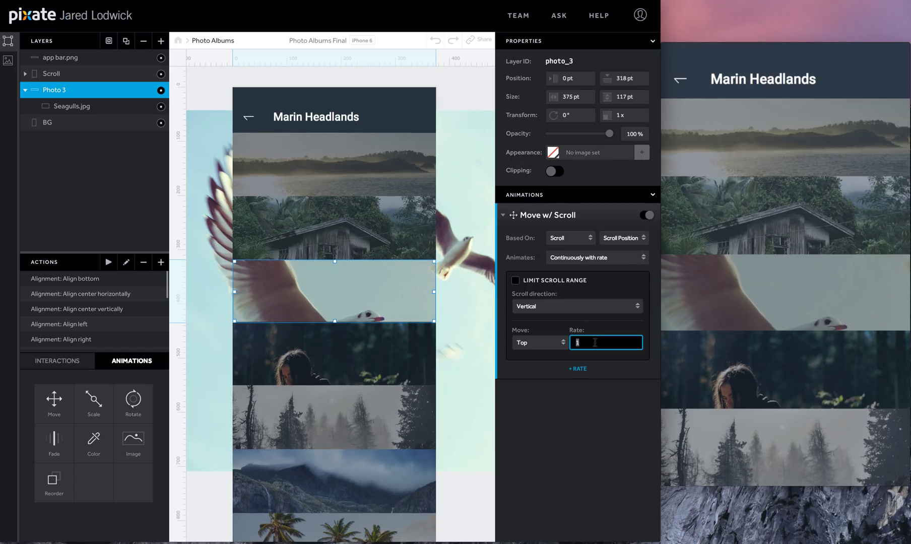
pyautogui.press('Return')
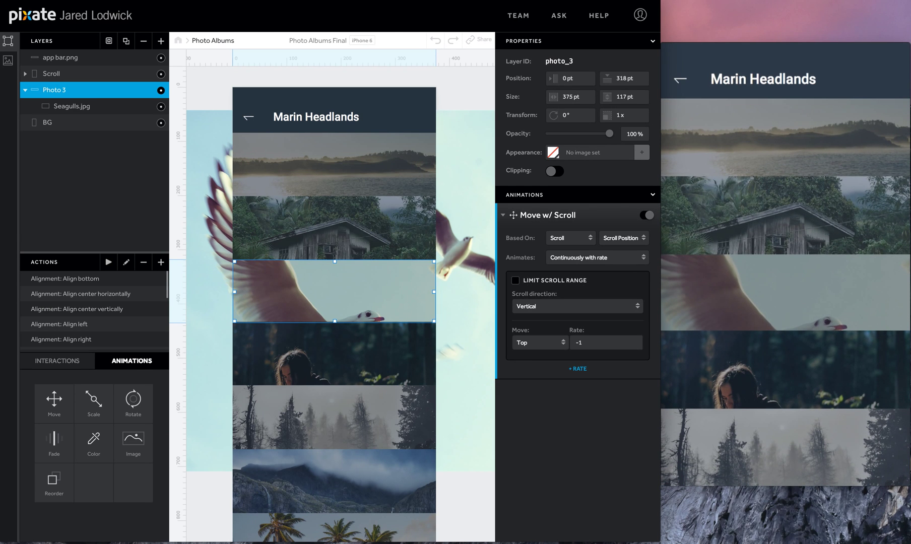
# Set the Photo 3 layer's scale to 0.5x
pyautogui.moveTo(198, 249); pyautogui.dragTo(225, 211)
pyautogui.scroll(3, 225, 211)
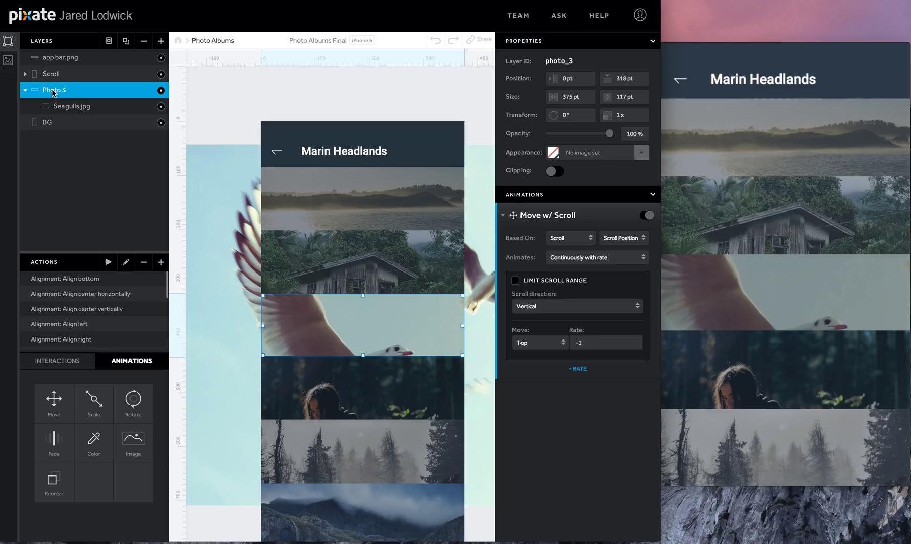
pyautogui.click(631, 116)
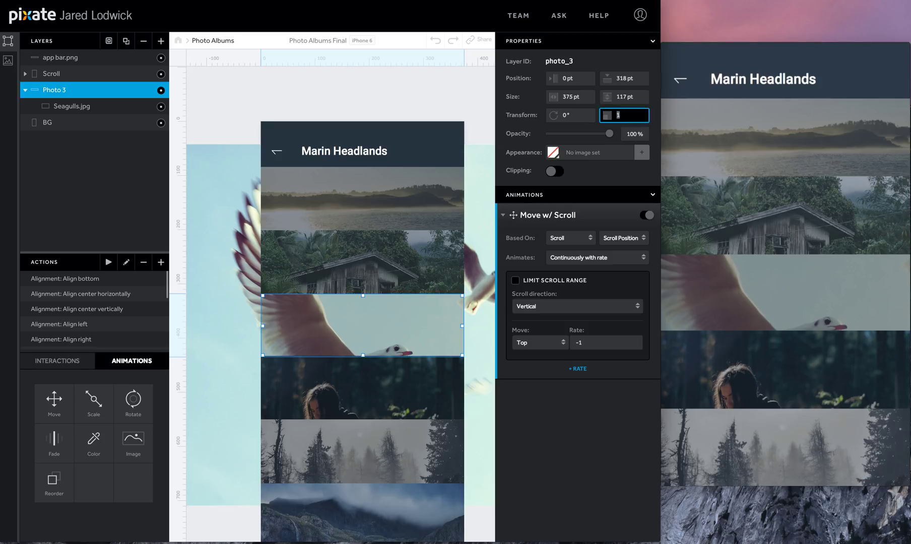
pyautogui.write('.5')
pyautogui.press('Return')
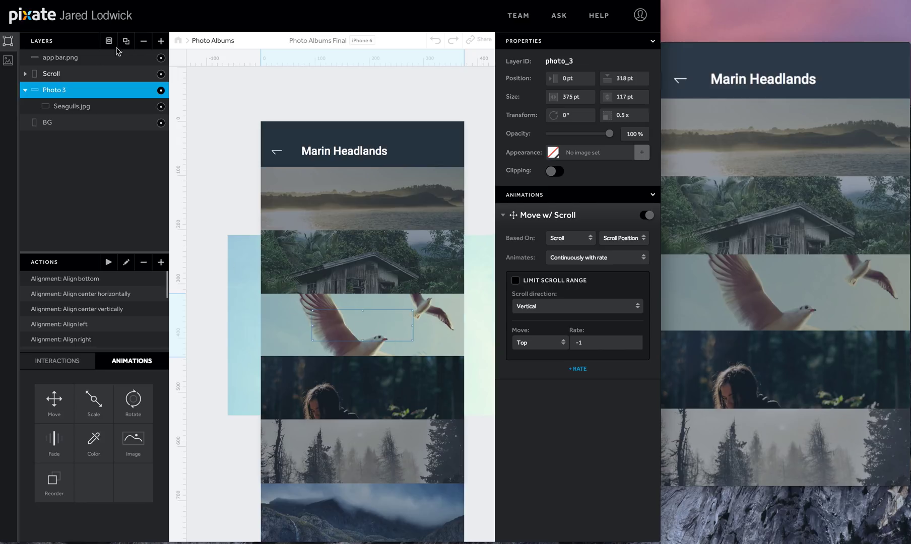
# Collapse the Photo 3 layer and expand the Scroll layer to reach its nested photos and Skrim
pyautogui.click(25, 90)
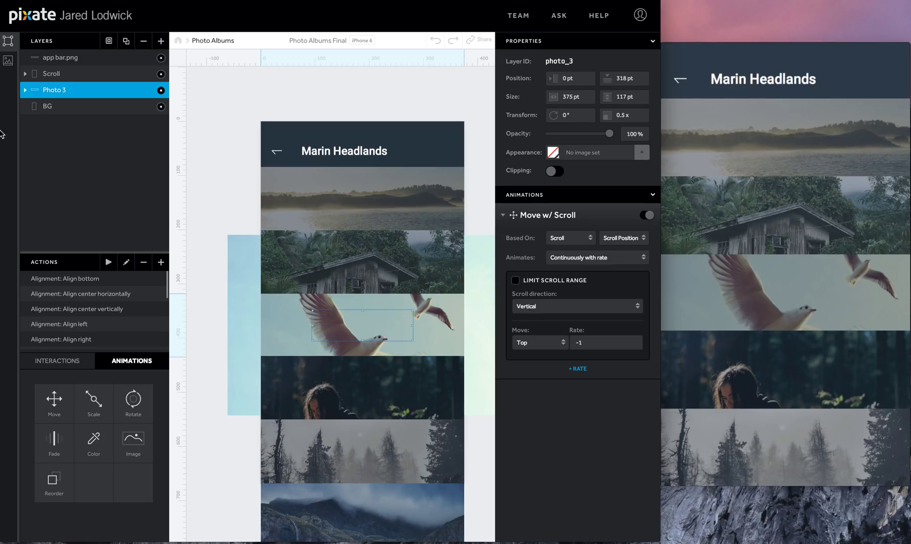
pyautogui.click(28, 75)
pyautogui.click(25, 74)
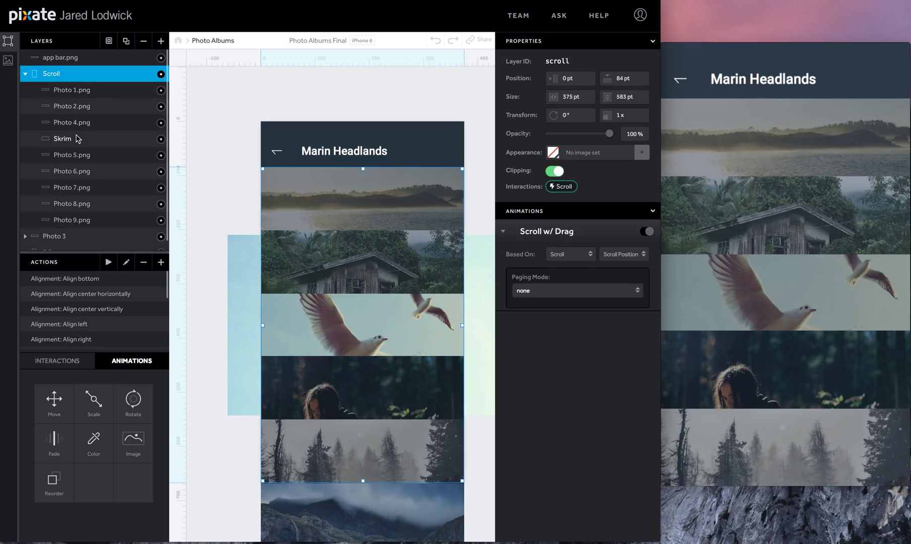
pyautogui.click(63, 139)
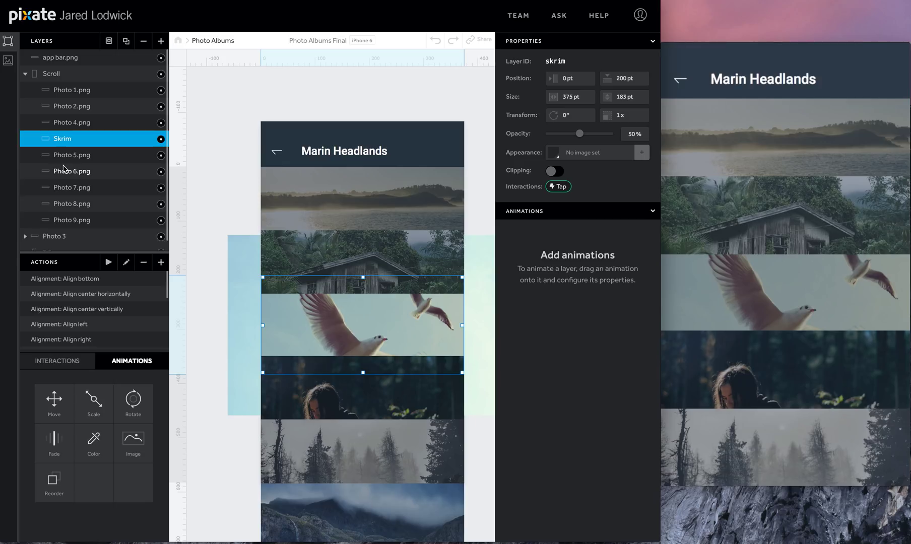
pyautogui.click(62, 92)
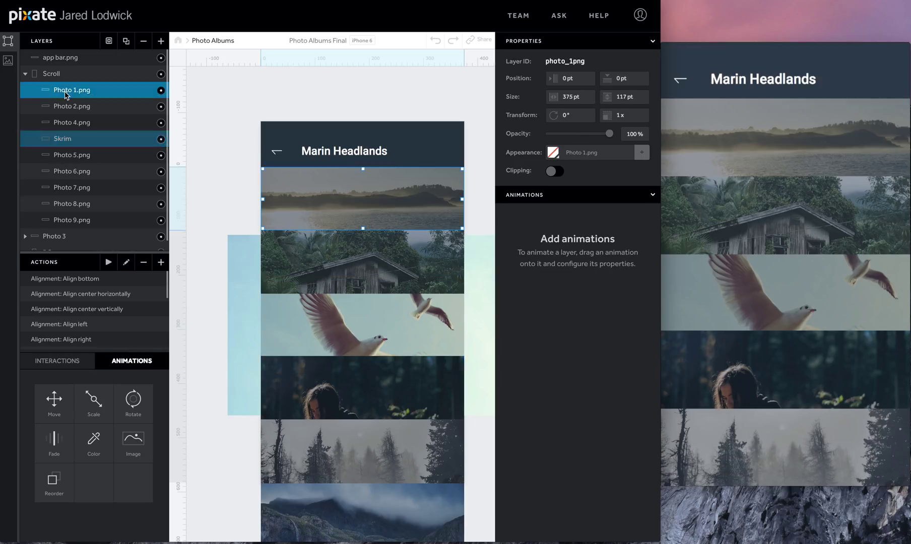
# Add two Move animations to the app bar.png layer and name them "Move Out" and "Move In"
pyautogui.click(90, 62)
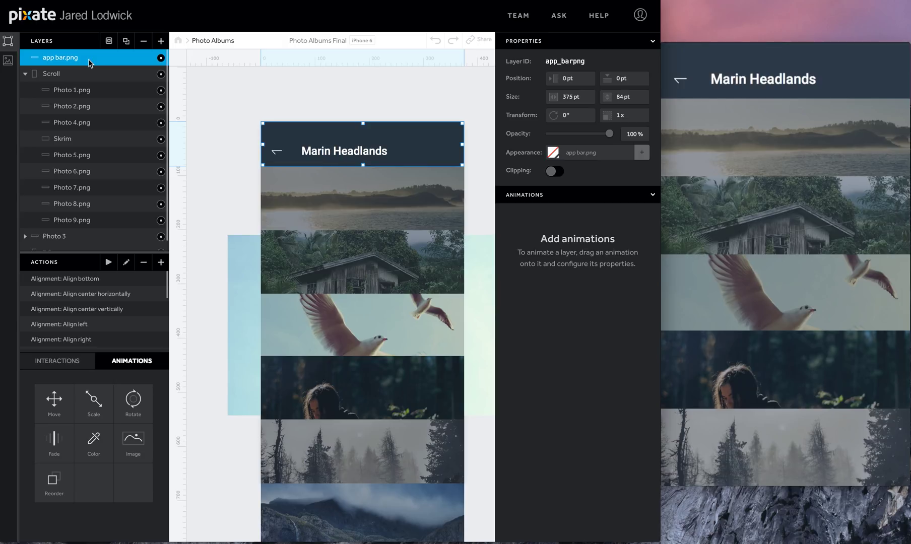
pyautogui.moveTo(54, 401); pyautogui.dragTo(57, 66)
pyautogui.moveTo(54, 400); pyautogui.dragTo(57, 61)
pyautogui.click(531, 216)
pyautogui.write('Out')
pyautogui.click(537, 287)
pyautogui.write('In')
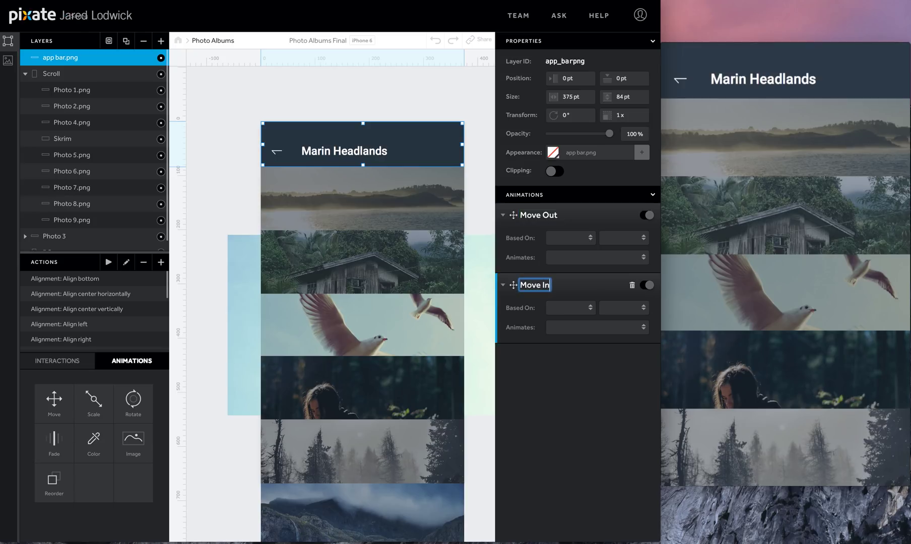
# Base the app bar's Move Out animation on Skrim's Tap and make it move the Bottom edge to 0 pt
pyautogui.click(591, 237)
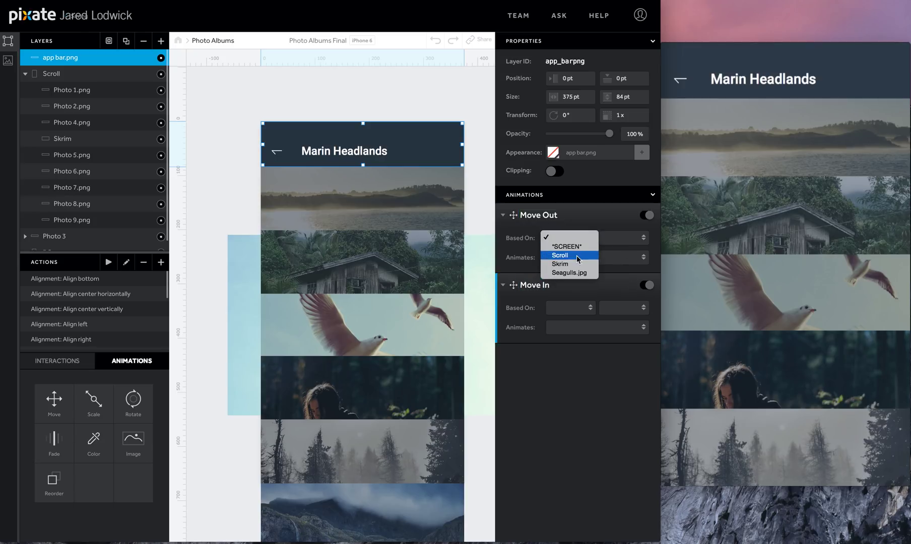
pyautogui.click(576, 264)
pyautogui.click(611, 238)
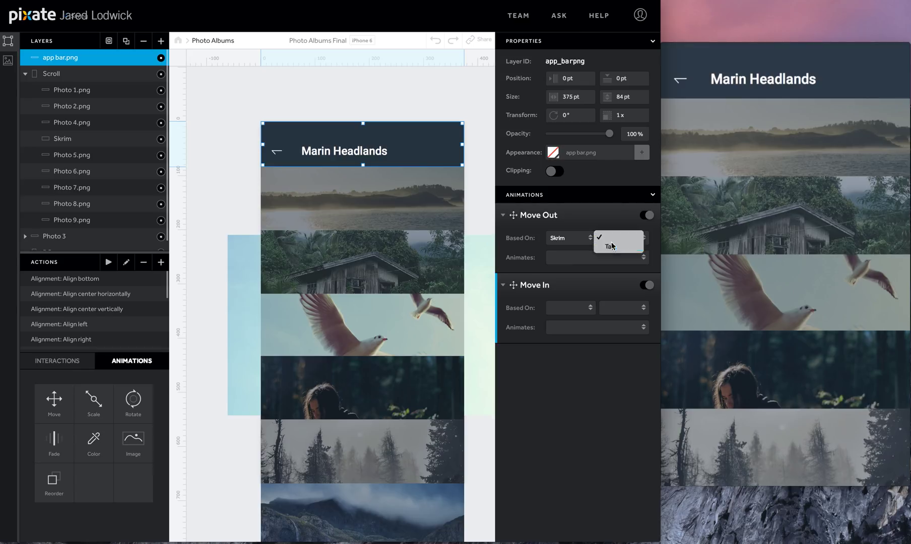
pyautogui.click(613, 245)
pyautogui.click(560, 357)
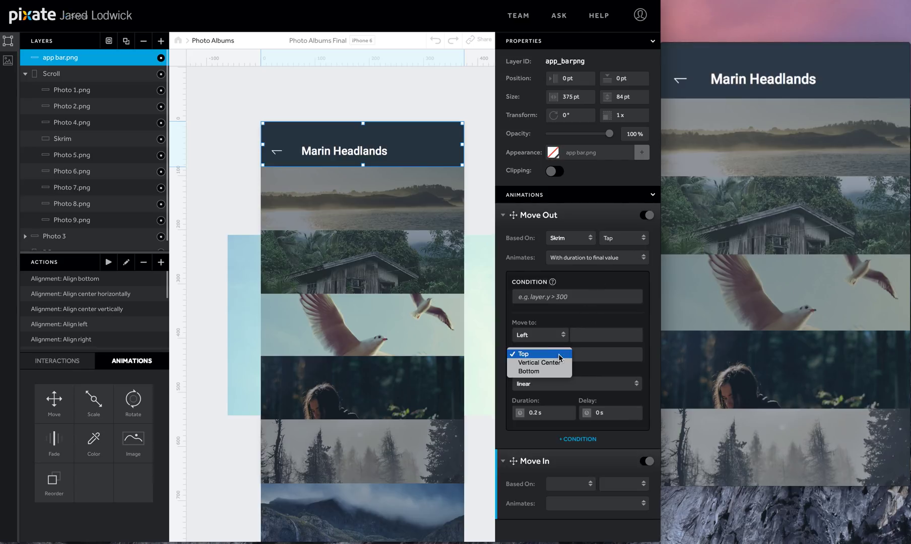
pyautogui.click(549, 372)
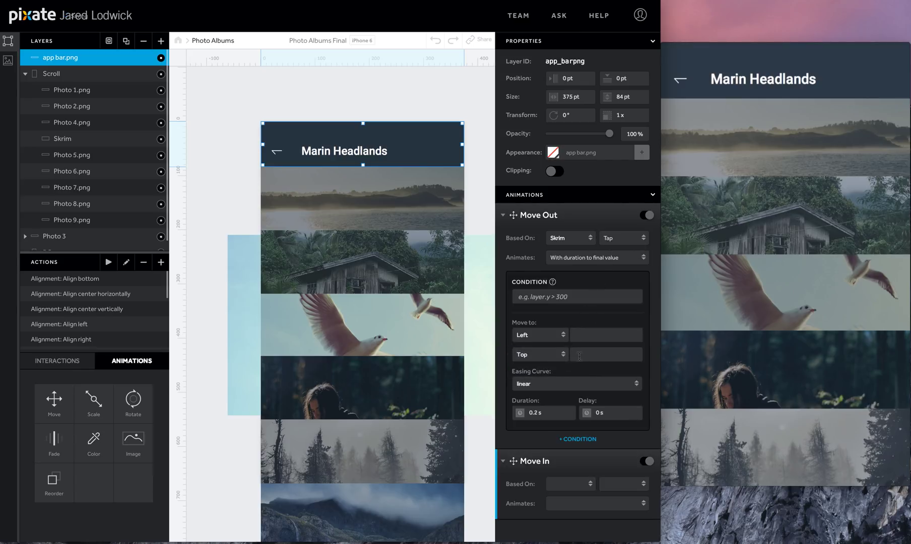
pyautogui.click(579, 356)
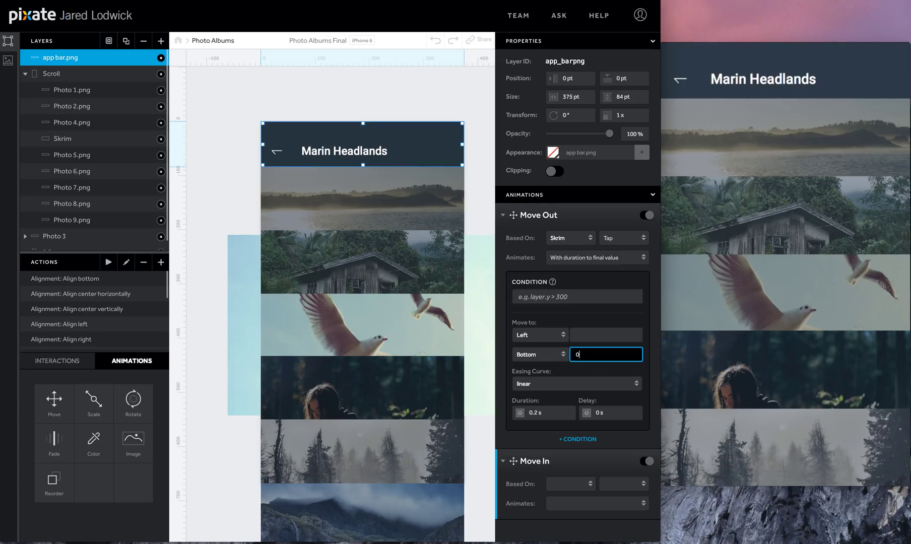
# Give the app bar's Move Out a spring easing curve with tension 250 and a 0.6 s delay, then collapse both of its animations
pyautogui.click(547, 384)
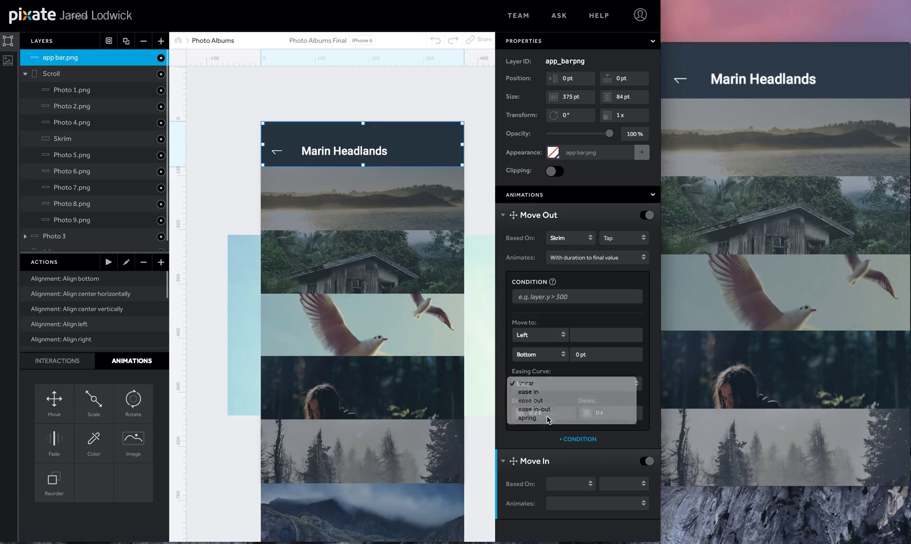
pyautogui.click(548, 419)
pyautogui.click(546, 408)
pyautogui.press('Tab')
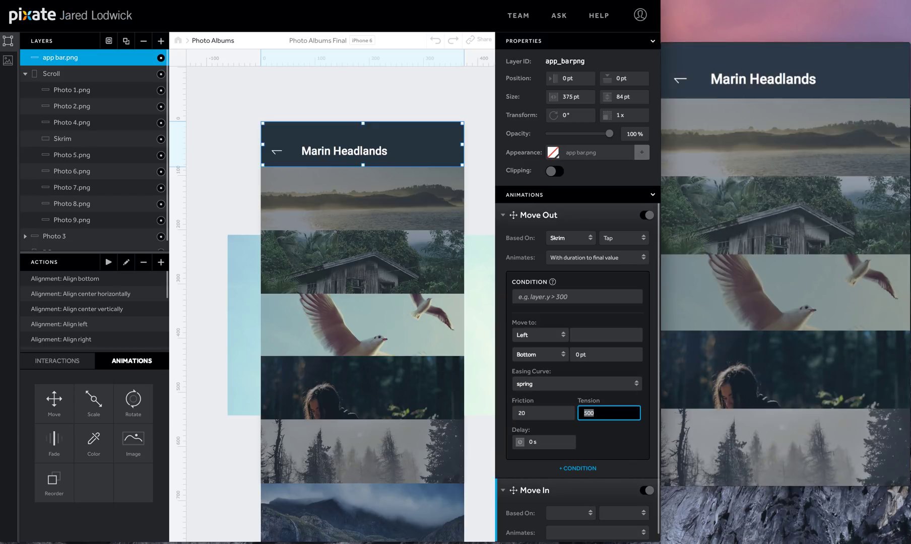
pyautogui.press('Tab')
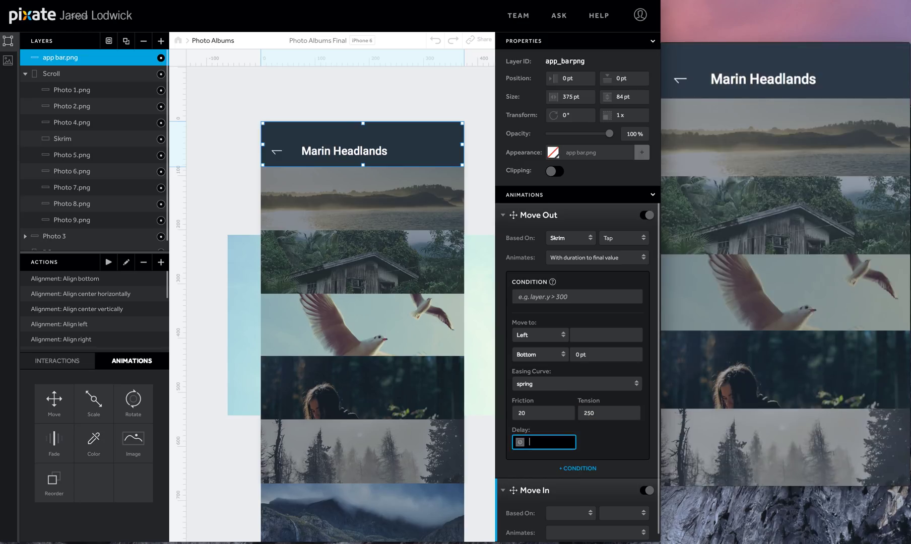
pyautogui.press('Return')
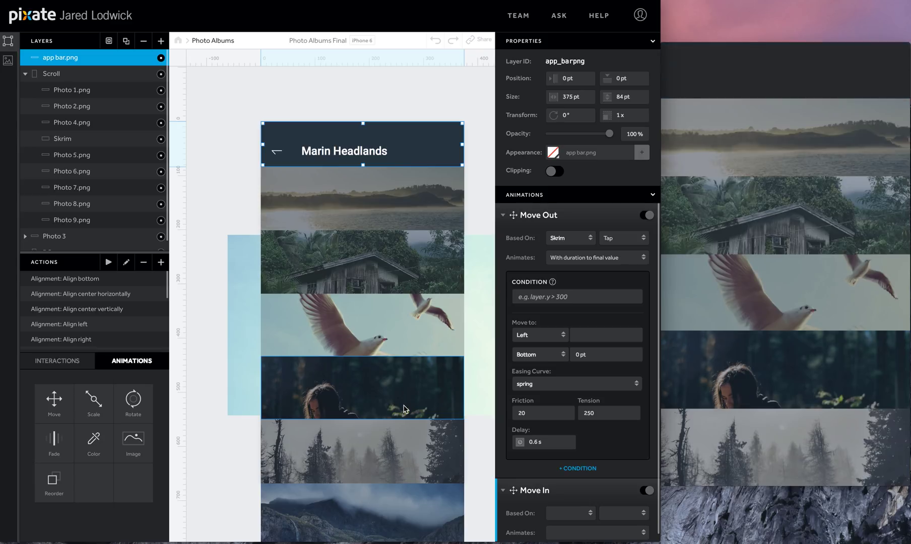
pyautogui.click(503, 215)
pyautogui.click(503, 241)
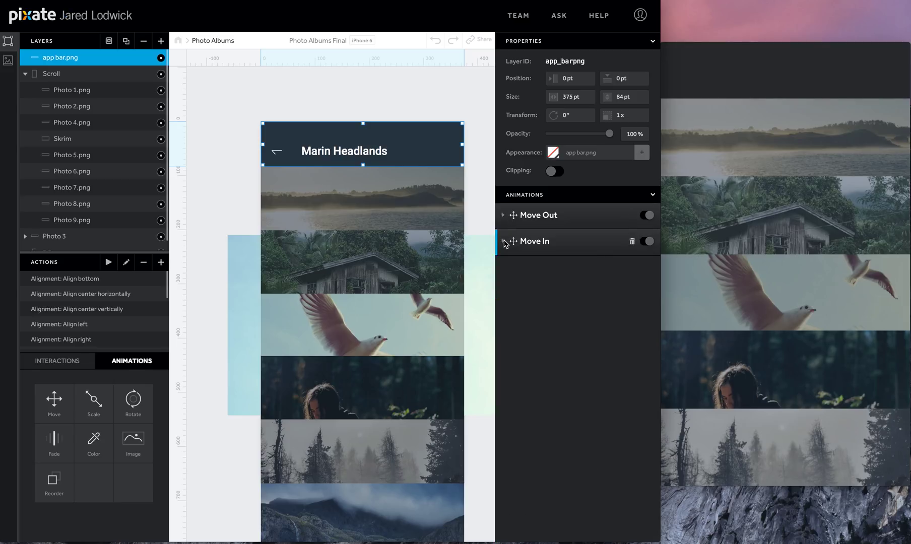
# Add two Move animations each to the Photo 1, Photo 2, Photo 4 and Photo 5 layers
pyautogui.click(83, 96)
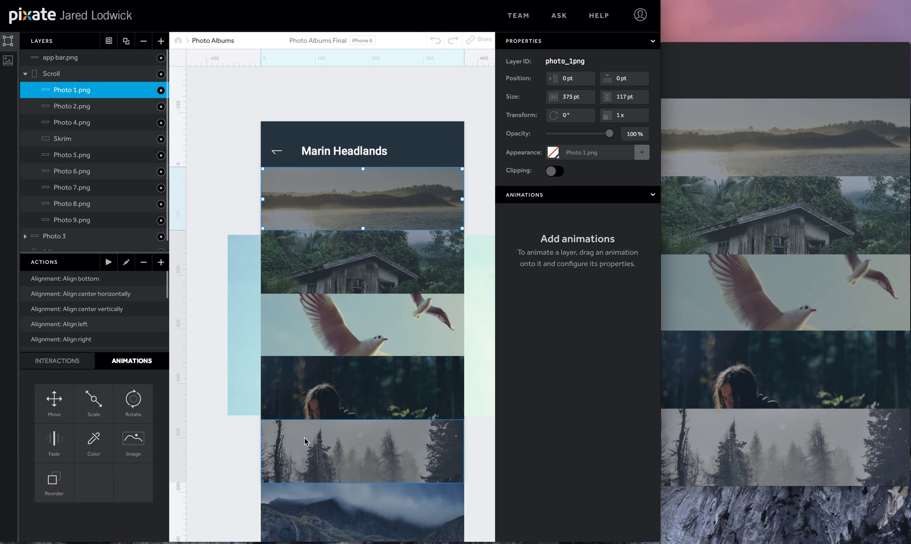
pyautogui.scroll(-5, 285, 434)
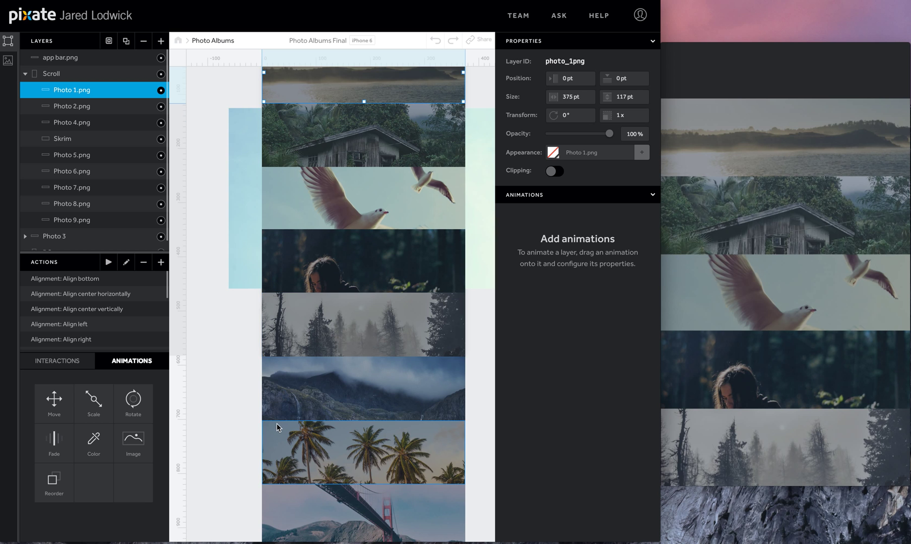
pyautogui.scroll(4, 277, 423)
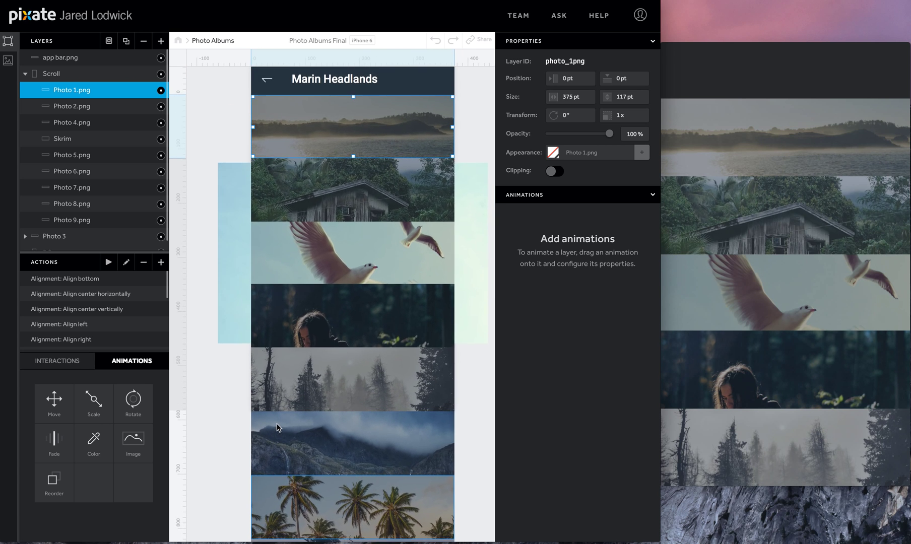
pyautogui.hscroll(1, 277, 424)
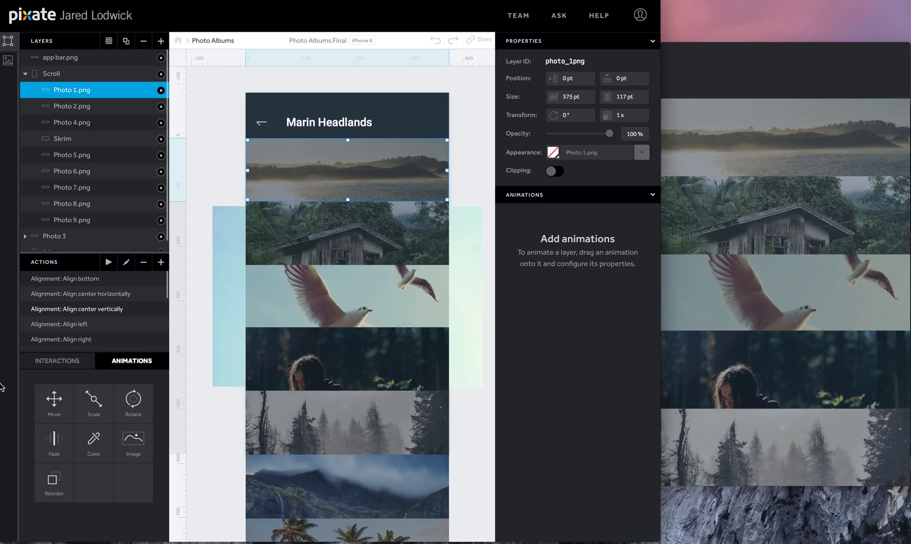
pyautogui.moveTo(61, 403); pyautogui.dragTo(68, 91)
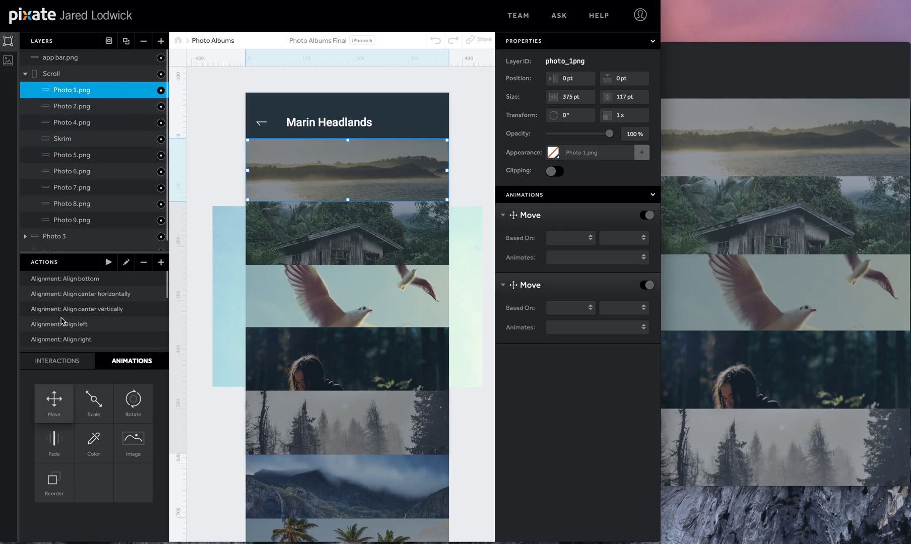
pyautogui.moveTo(54, 401); pyautogui.dragTo(63, 106)
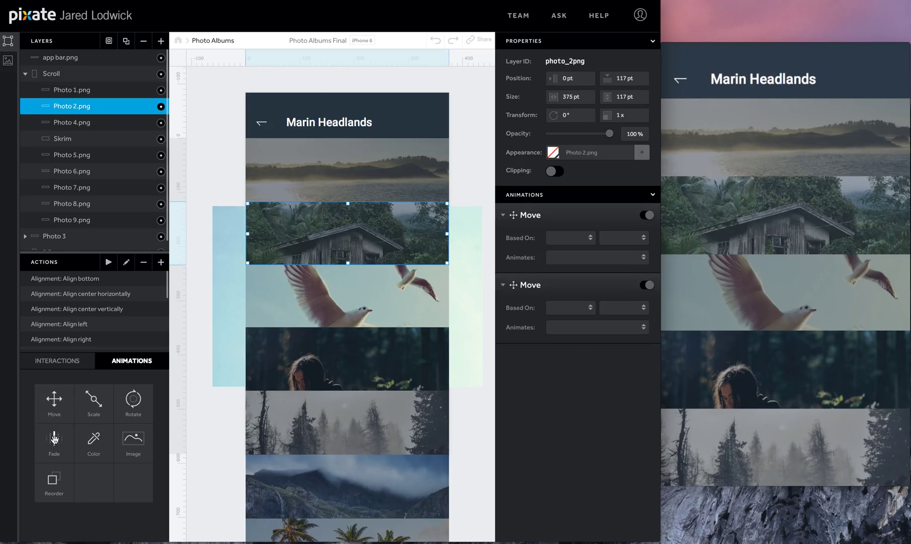
pyautogui.moveTo(54, 401); pyautogui.dragTo(68, 123)
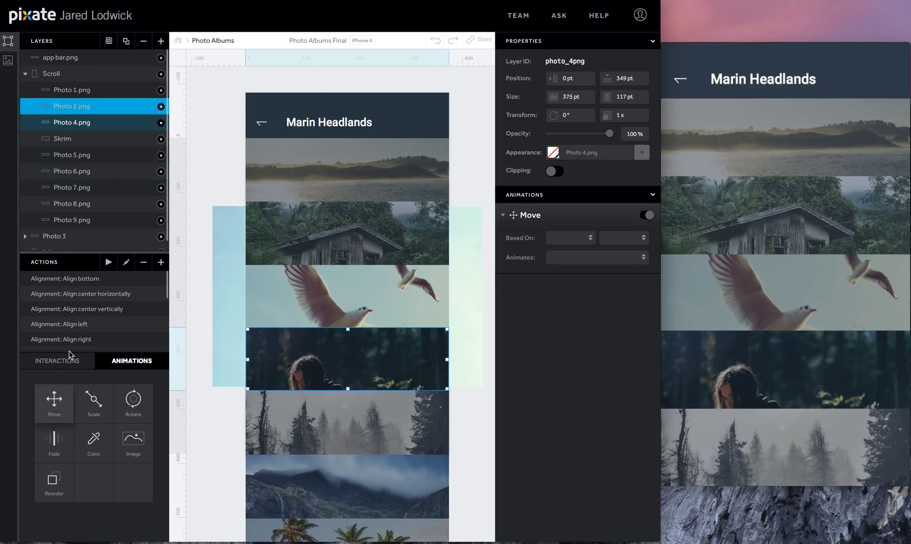
pyautogui.moveTo(54, 401); pyautogui.dragTo(61, 155)
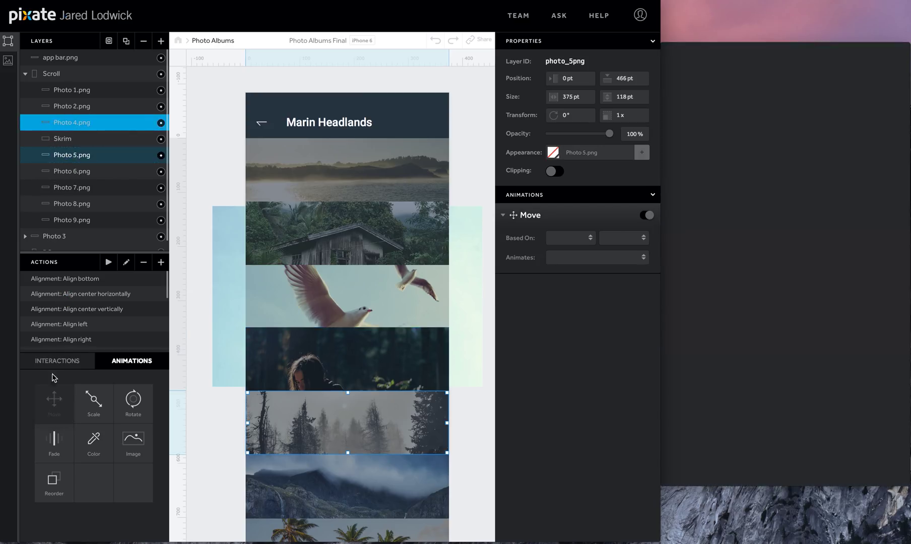
pyautogui.moveTo(54, 401); pyautogui.dragTo(64, 154)
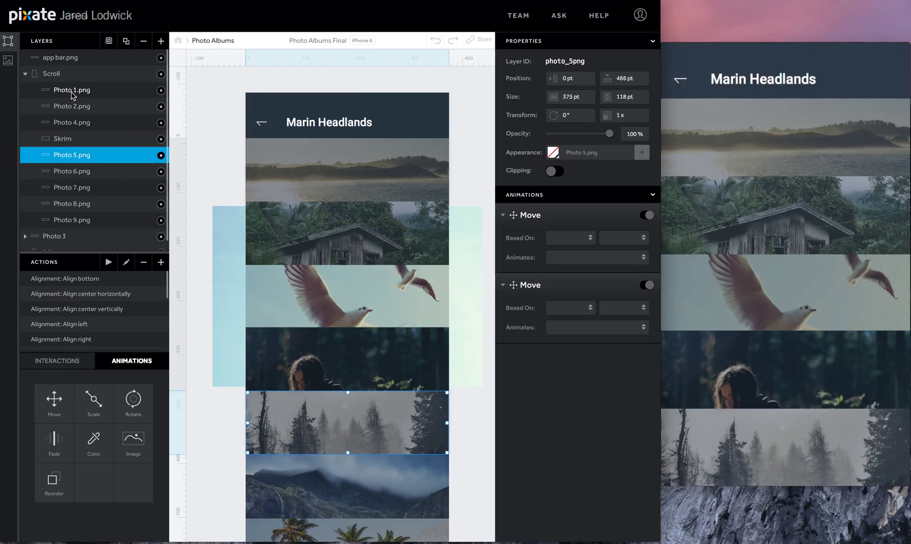
# Name Photo 1's two Move animations "Move Out" and "Move In"
pyautogui.click(73, 94)
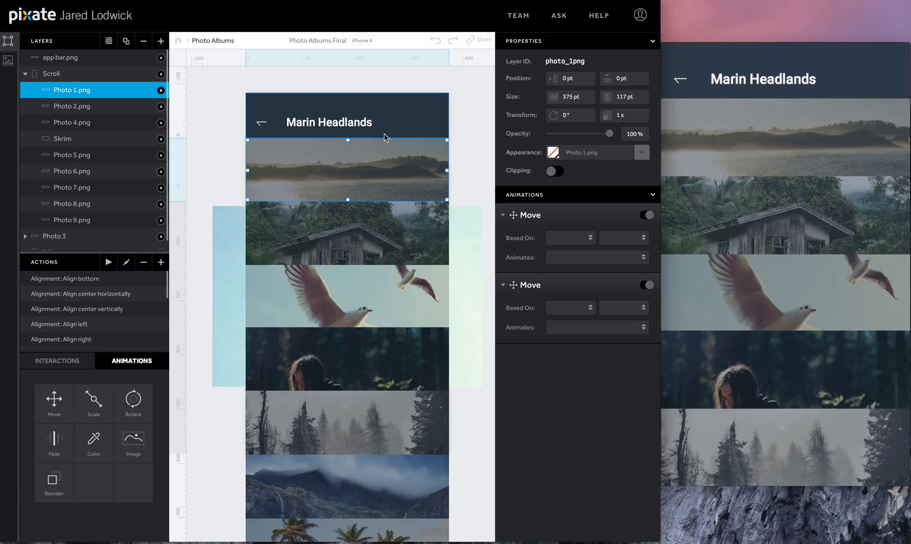
pyautogui.doubleClick(530, 217)
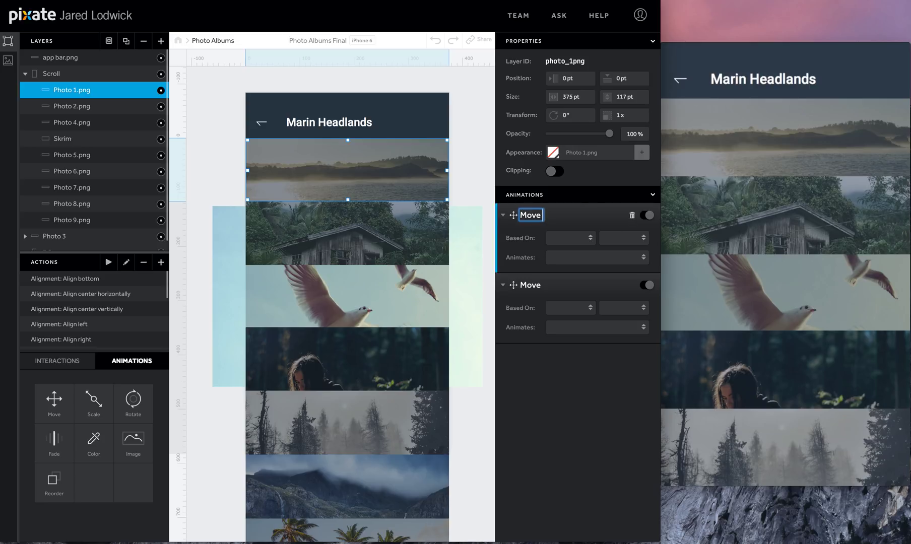
pyautogui.write('Out')
pyautogui.doubleClick(532, 287)
pyautogui.write('In')
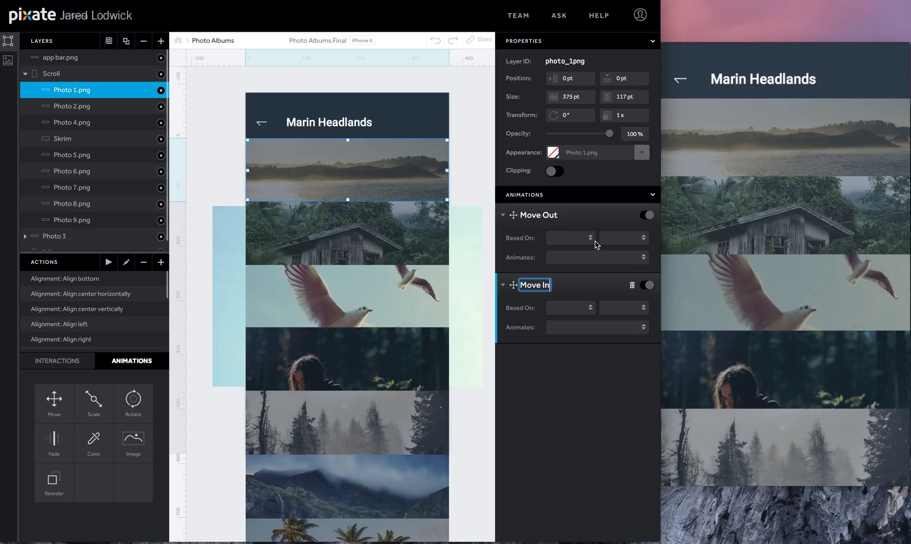
# Base Photo 1's Move Out animation on Skrim's Tap and make it move the Top edge to -188 pt
pyautogui.click(582, 238)
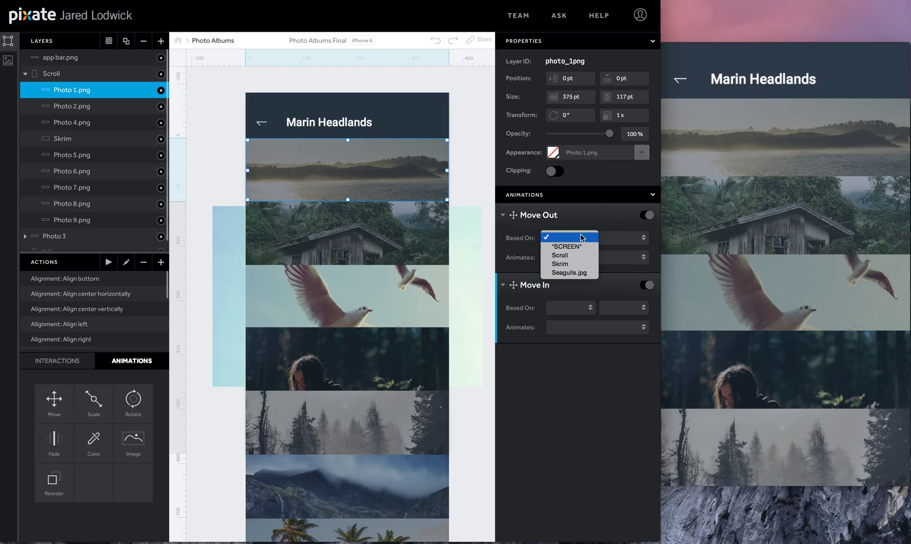
pyautogui.click(570, 264)
pyautogui.click(615, 240)
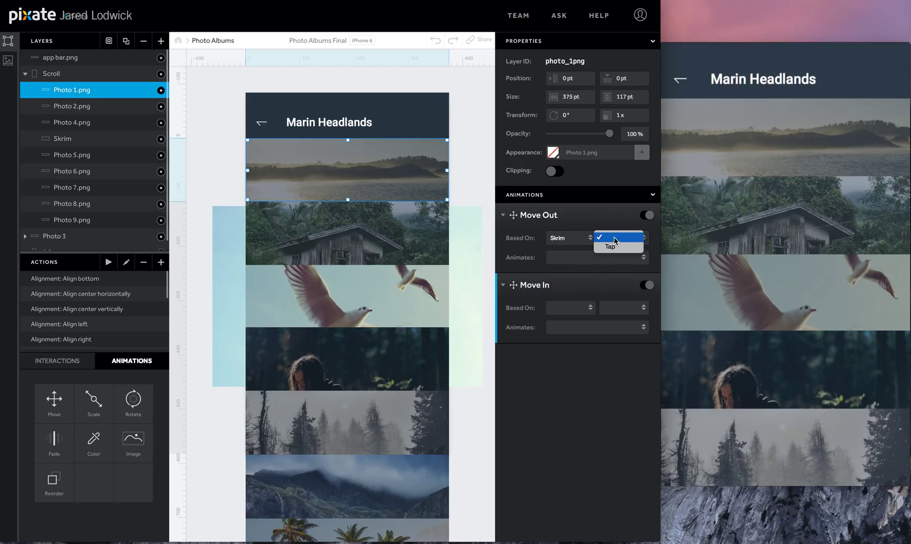
pyautogui.click(614, 248)
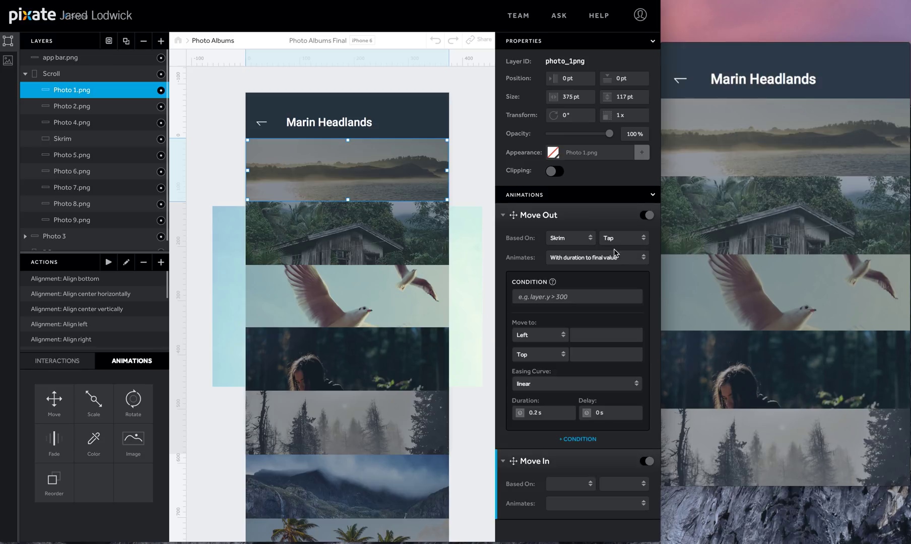
pyautogui.click(583, 351)
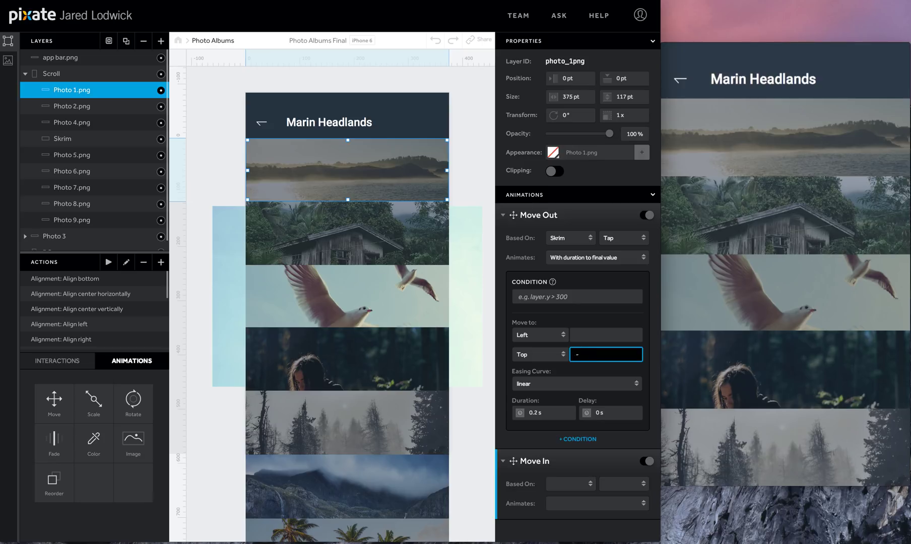
pyautogui.write('-188')
# Give Photo 1's Move Out an ease in circular easing curve with a 0.4 s duration and a 0.2 s delay
pyautogui.click(582, 384)
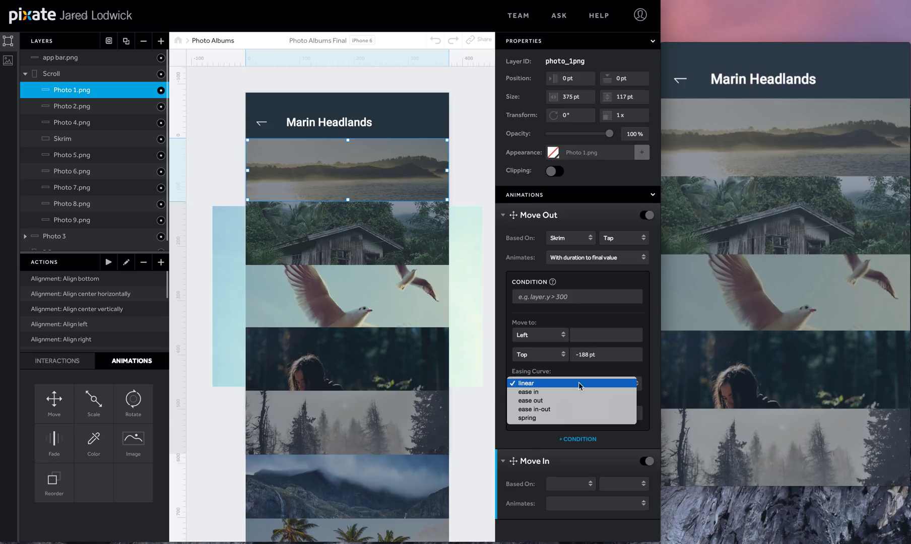
pyautogui.click(574, 392)
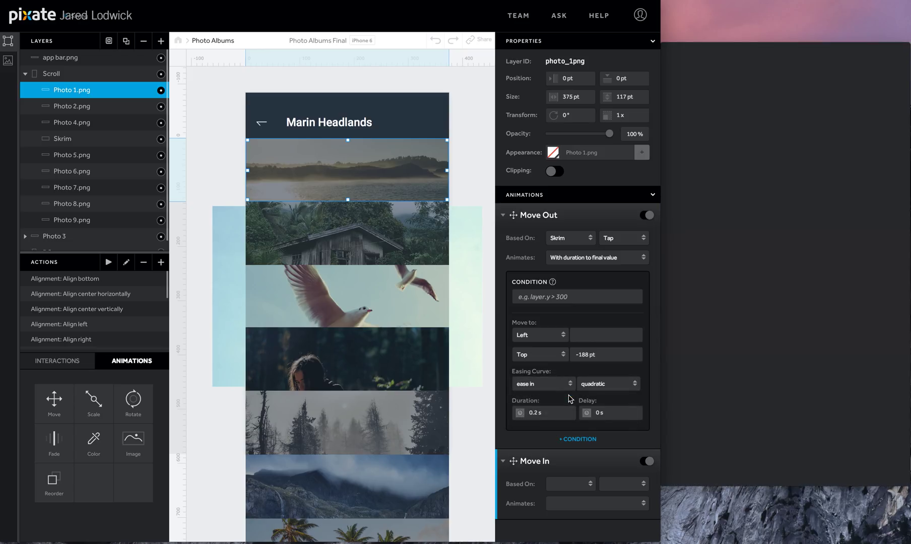
pyautogui.click(607, 389)
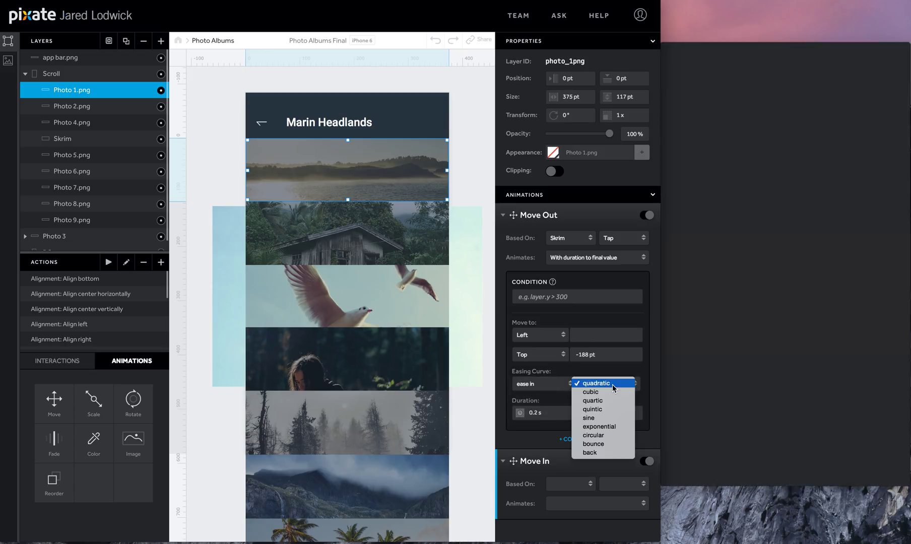
pyautogui.click(595, 435)
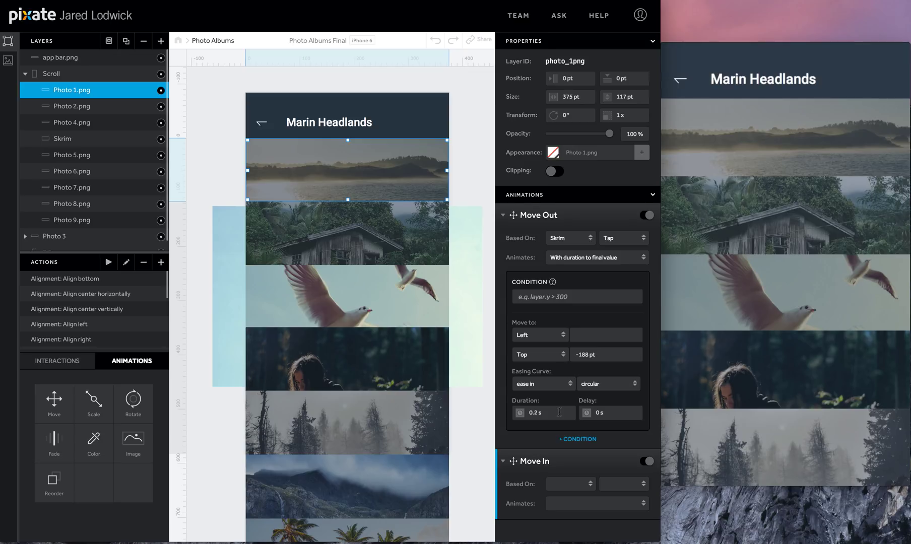
pyautogui.click(560, 412)
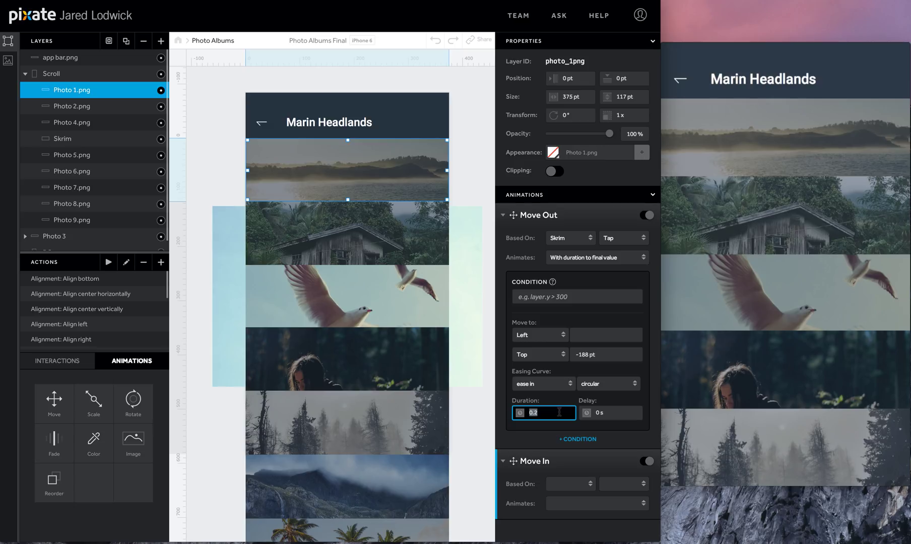
pyautogui.write('.4')
pyautogui.press('Tab')
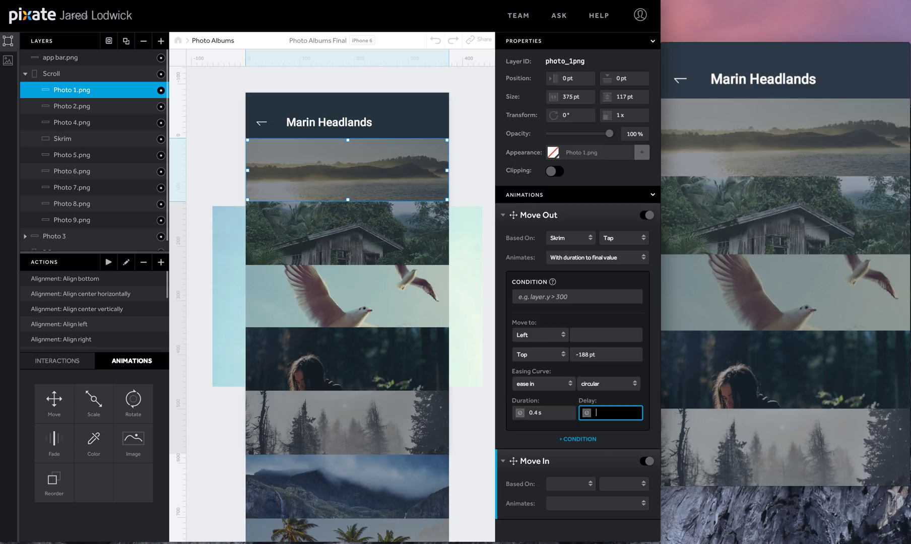
pyautogui.press('Return')
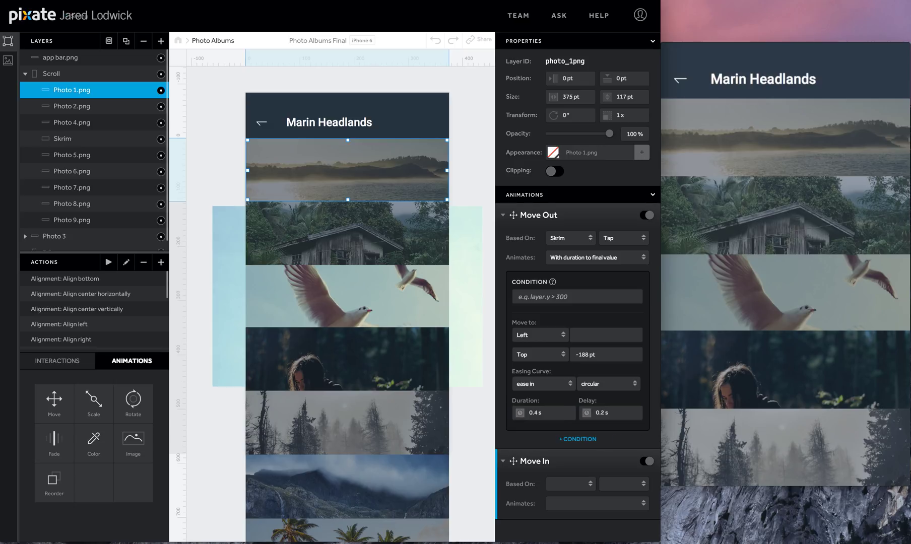
# Base Photo 1's Move In animation on Seagulls.jpg's Long Press and make it move the Top edge to 0 pt
pyautogui.click(563, 485)
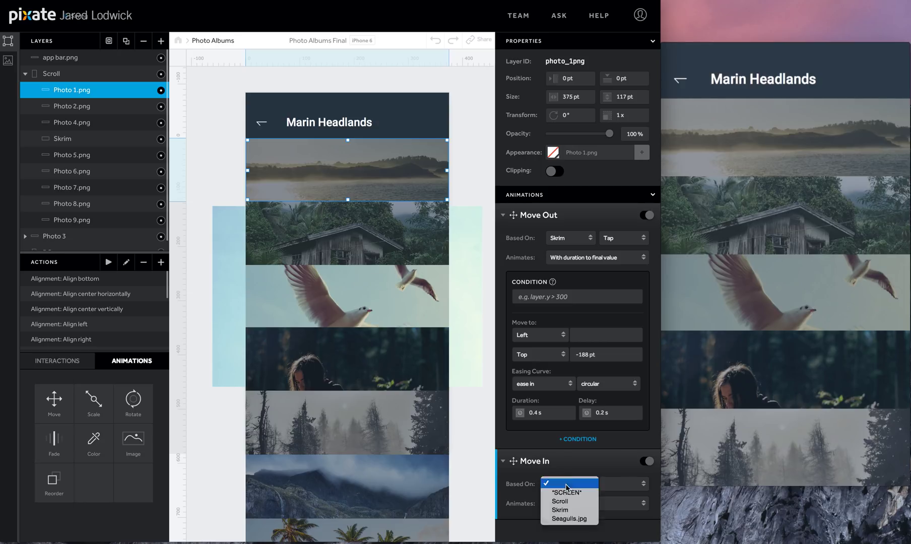
pyautogui.click(569, 519)
pyautogui.click(624, 484)
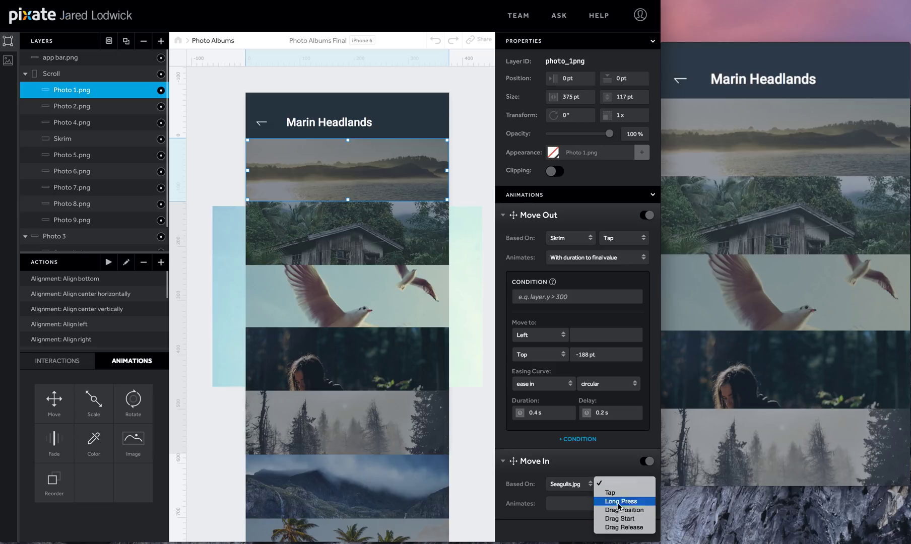
pyautogui.click(620, 502)
pyautogui.scroll(-3, 589, 471)
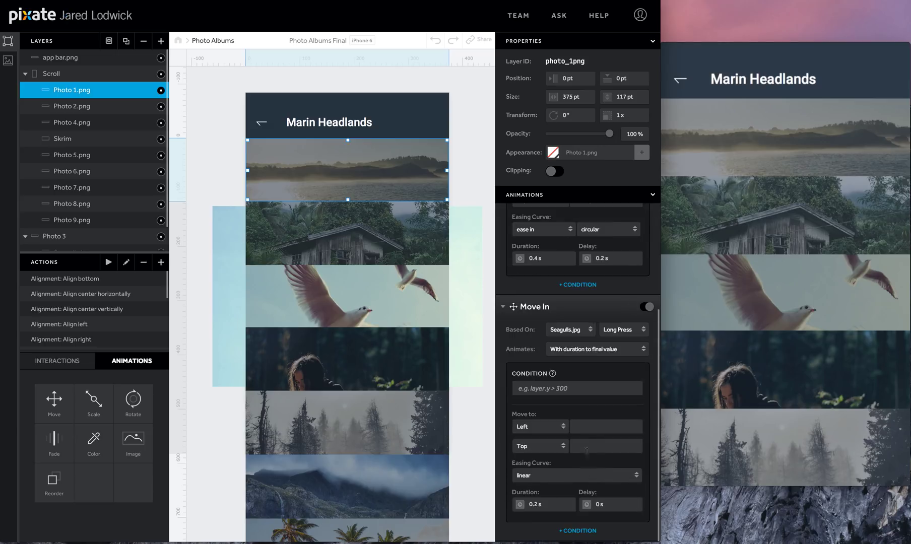
pyautogui.click(587, 447)
# Give Photo 1's Move In a spring easing curve with friction 30, tension 229 and a 0.3 s delay
pyautogui.click(585, 476)
pyautogui.click(555, 510)
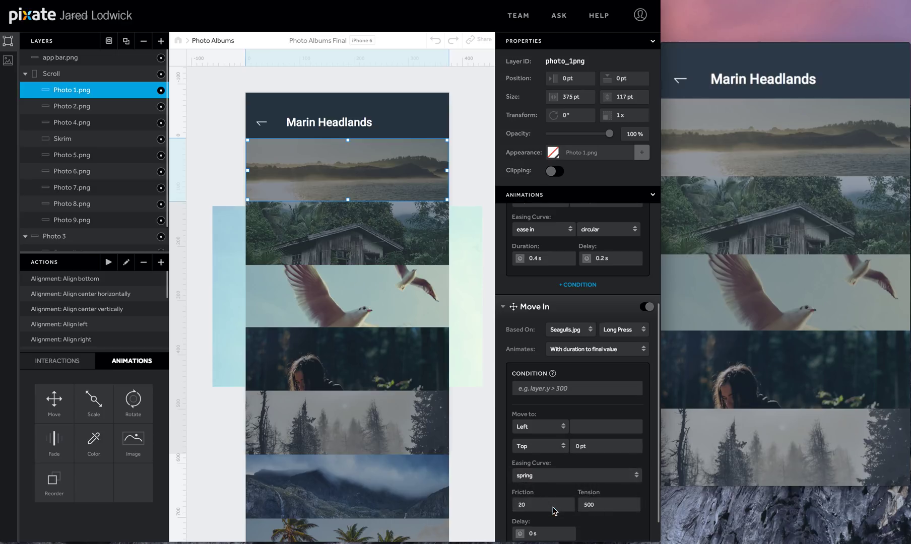
pyautogui.scroll(-1, 553, 512)
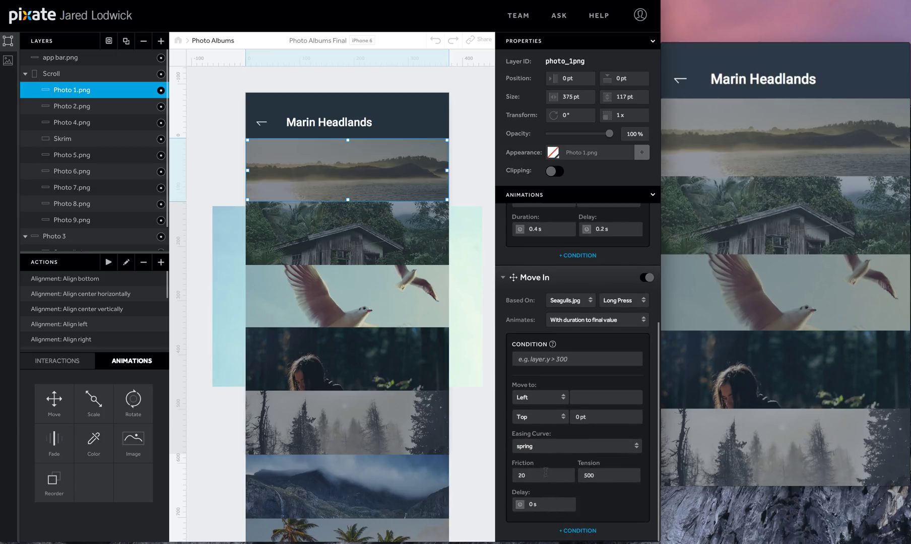
pyautogui.doubleClick(545, 472)
pyautogui.write('30')
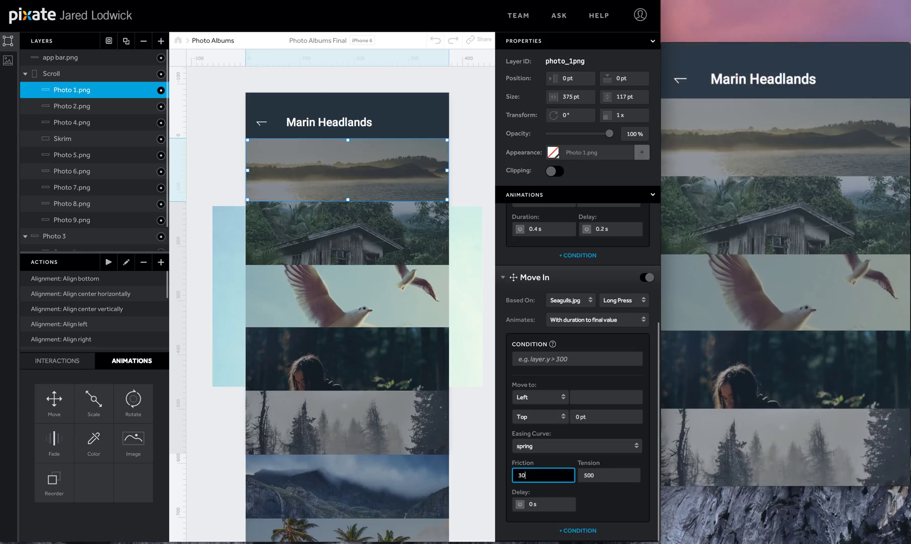
pyautogui.press('Tab')
pyautogui.write('229')
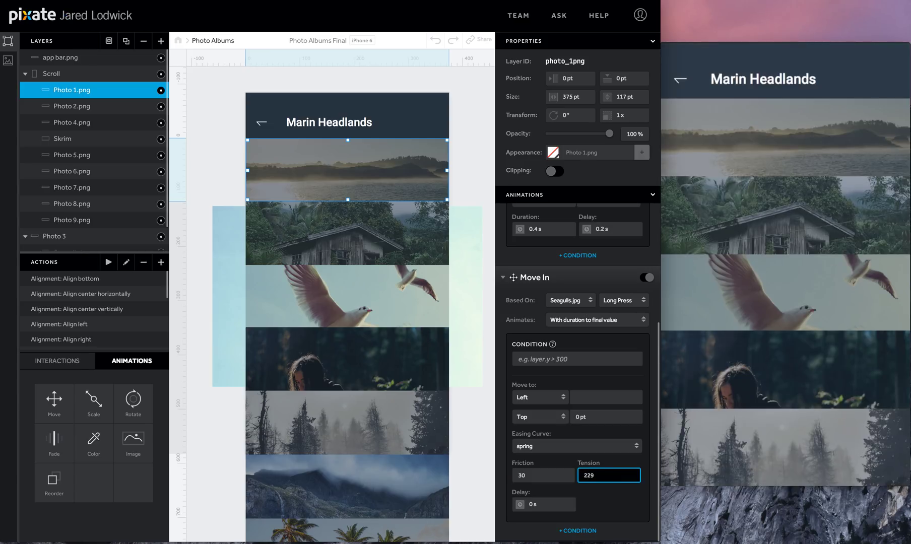
pyautogui.press('Tab')
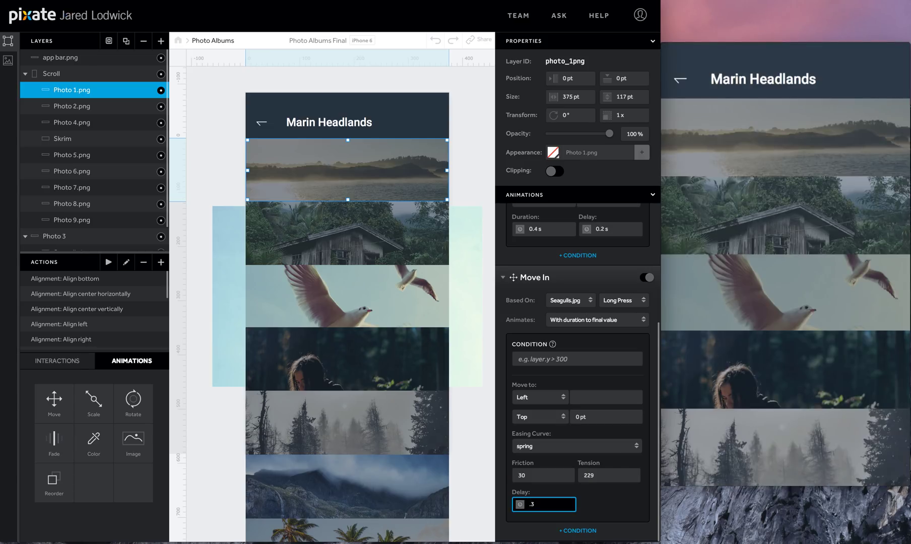
pyautogui.write('.3')
pyautogui.press('Return')
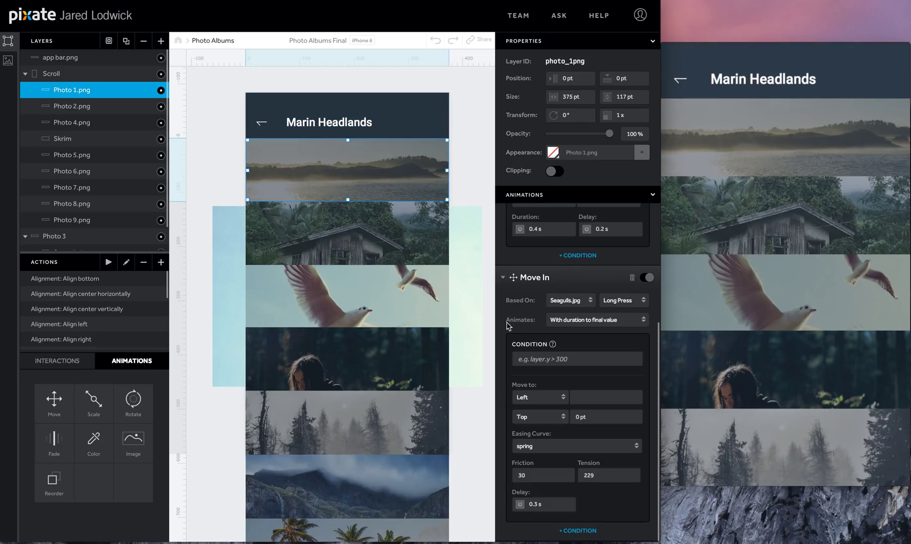
# Name Photo 2's two Move animations "Move Out" and "Move In"
pyautogui.scroll(5, 523, 302)
pyautogui.click(75, 107)
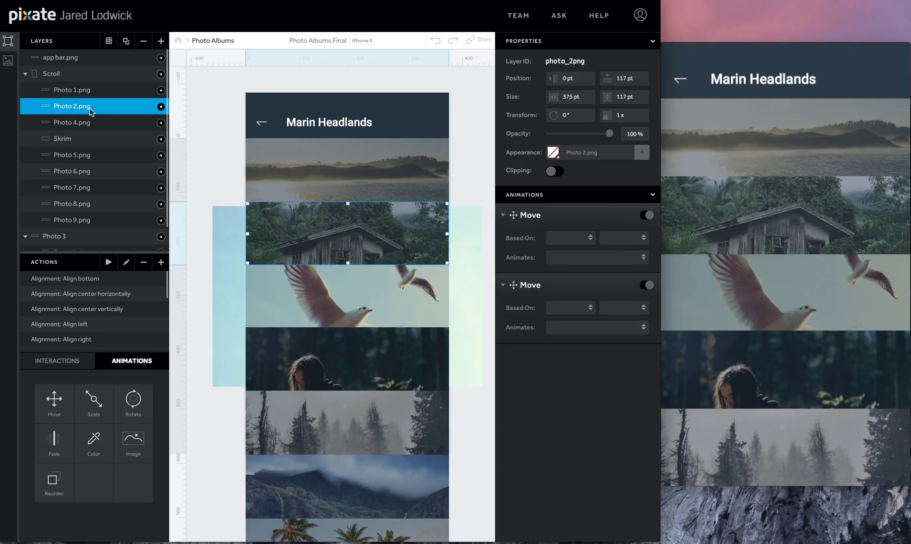
pyautogui.doubleClick(529, 217)
pyautogui.write('Out')
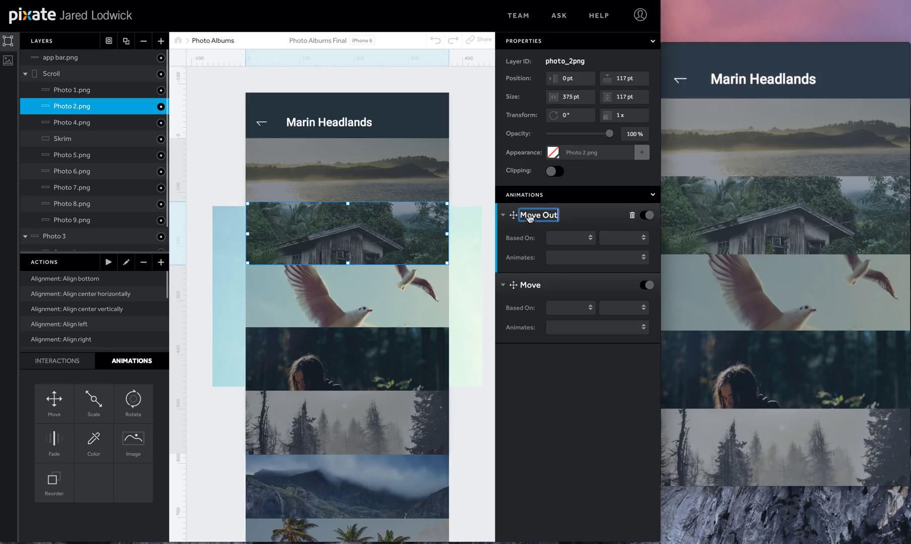
pyautogui.doubleClick(530, 286)
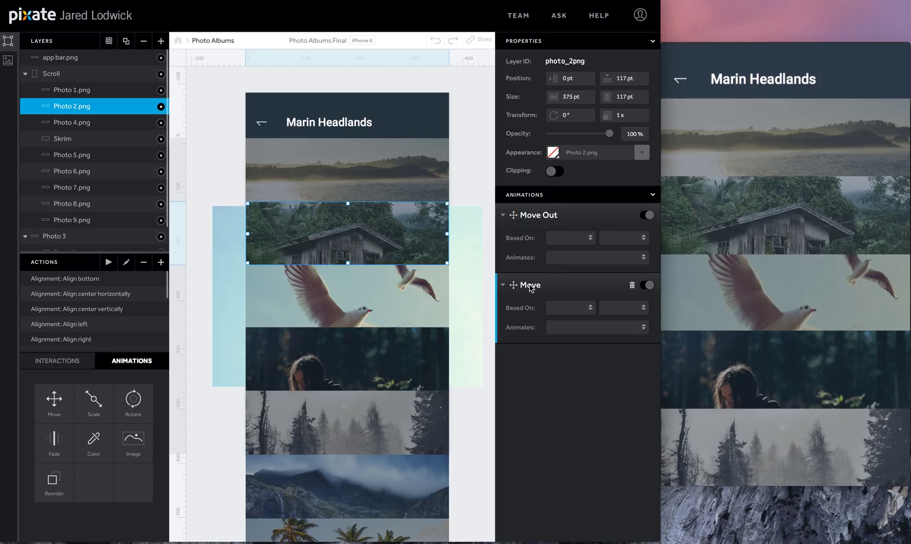
pyautogui.write('In')
# Base Photo 2's Move Out animation on Skrim's Tap and make it move the Top edge to -84 pt
pyautogui.click(580, 237)
pyautogui.click(573, 260)
pyautogui.click(605, 238)
pyautogui.click(605, 249)
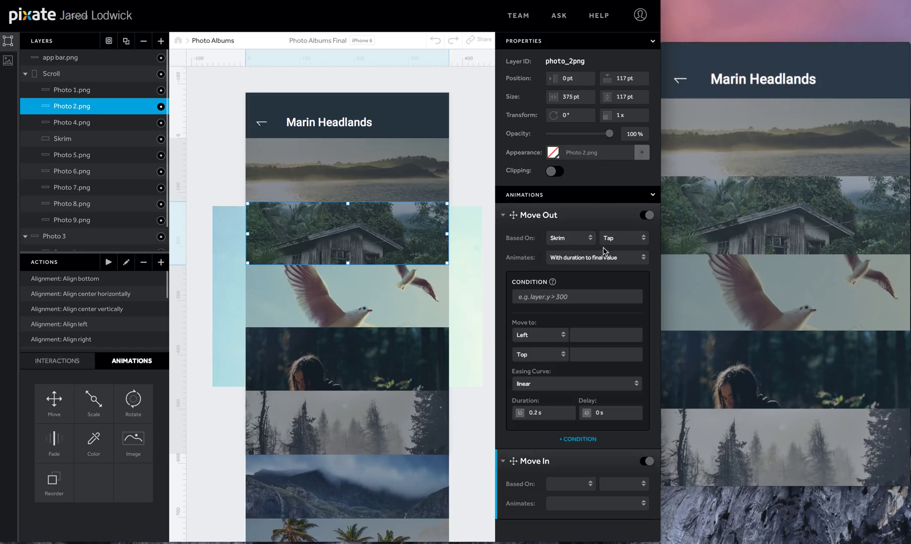
pyautogui.click(584, 355)
pyautogui.write('-')
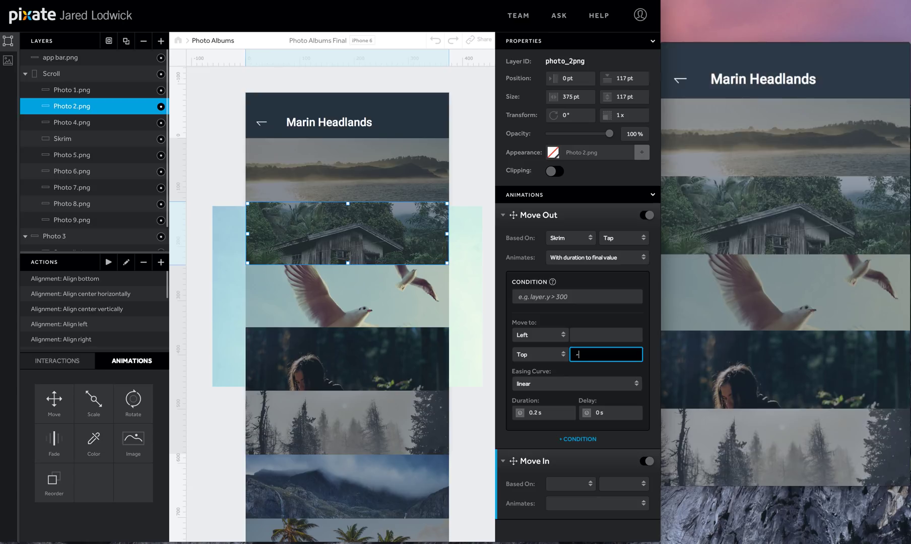
pyautogui.write('84')
# Give Photo 2's Move Out an ease in circular easing curve with a 0.4 s duration and a 0.3 s delay
pyautogui.click(565, 384)
pyautogui.press('Escape')
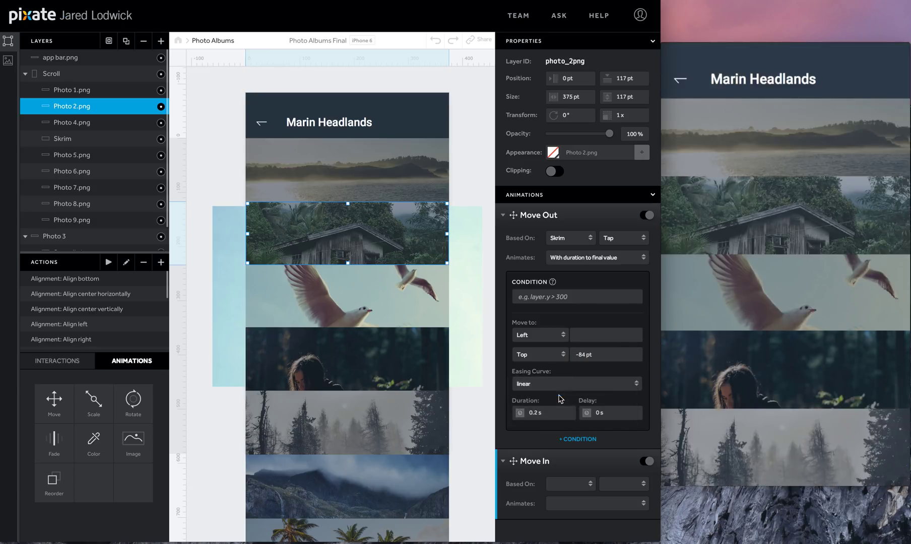
pyautogui.click(606, 385)
pyautogui.press('Escape')
pyautogui.click(555, 417)
pyautogui.write('0.4')
pyautogui.press('Tab')
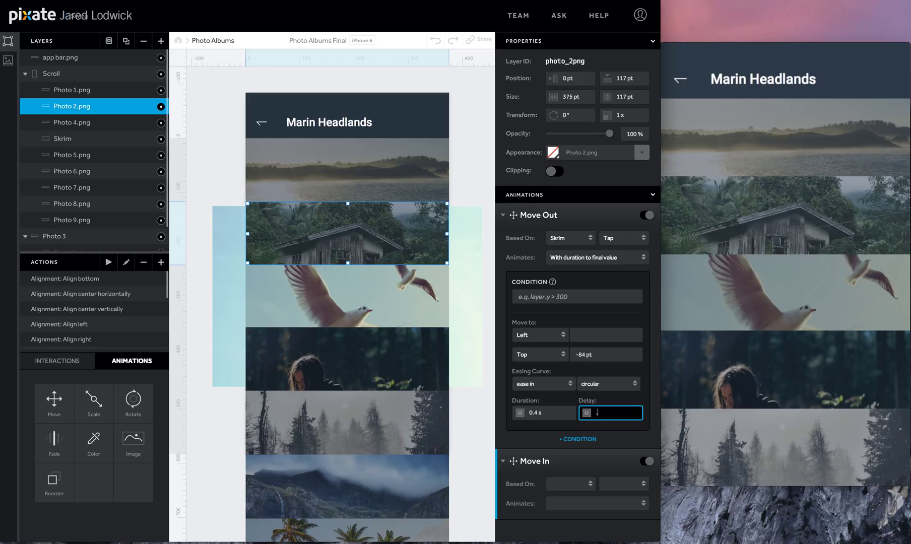
pyautogui.write('0.3')
pyautogui.press('Tab')
# Base Photo 2's Move In animation on Seagulls.jpg's Long Press and make it move the Top edge to 117 pt
pyautogui.click(575, 485)
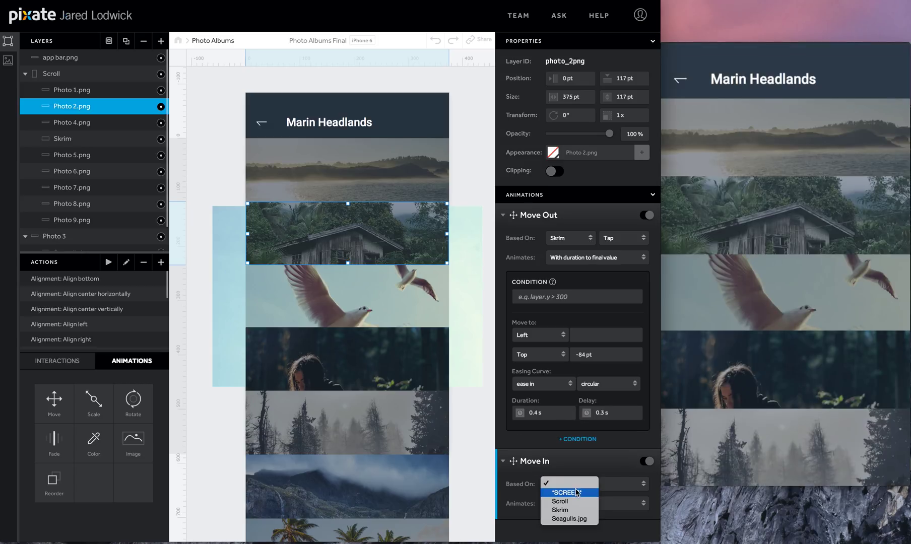
pyautogui.click(569, 518)
pyautogui.click(615, 483)
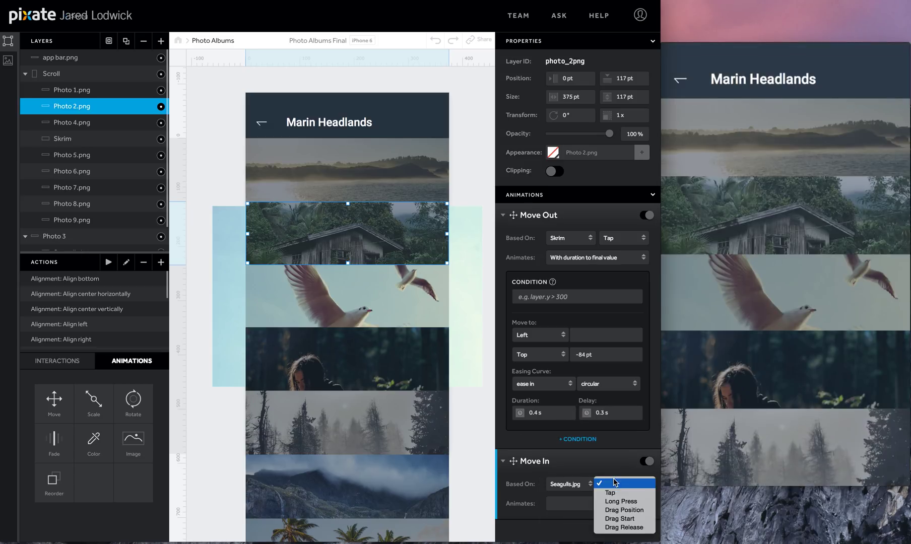
pyautogui.click(615, 502)
pyautogui.scroll(-3, 579, 449)
pyautogui.click(579, 449)
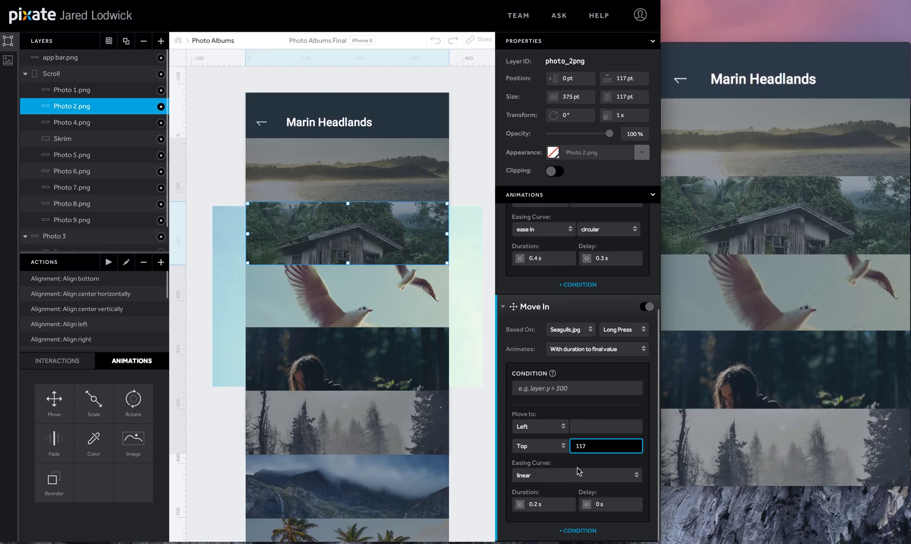
# Give Photo 2's Move In a spring easing curve with friction 30, tension 225 and a 0.2 s delay
pyautogui.click(579, 474)
pyautogui.click(579, 511)
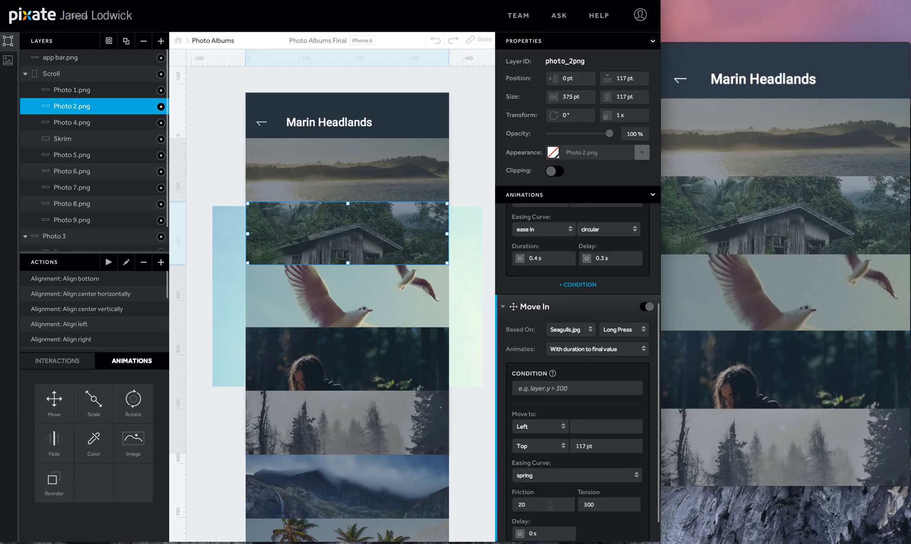
pyautogui.click(551, 504)
pyautogui.write('30')
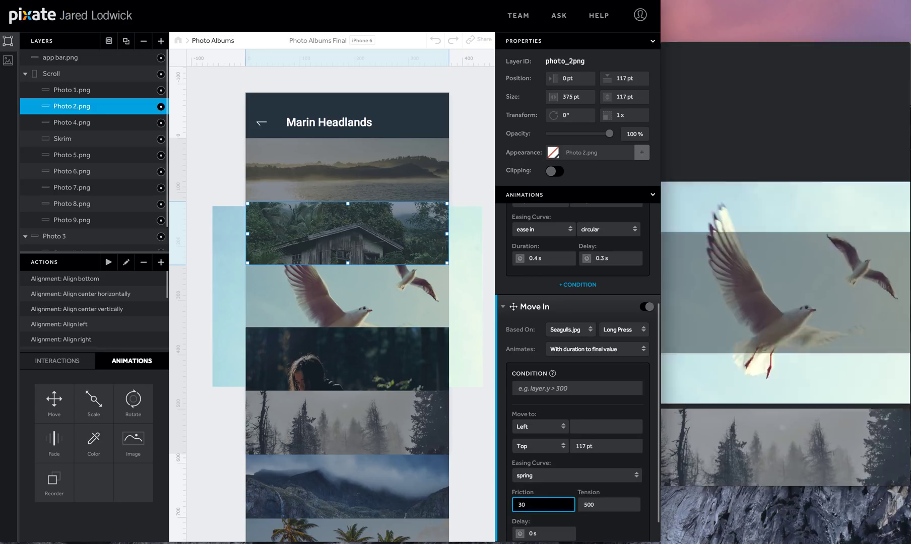
pyautogui.press('Tab')
pyautogui.write('225')
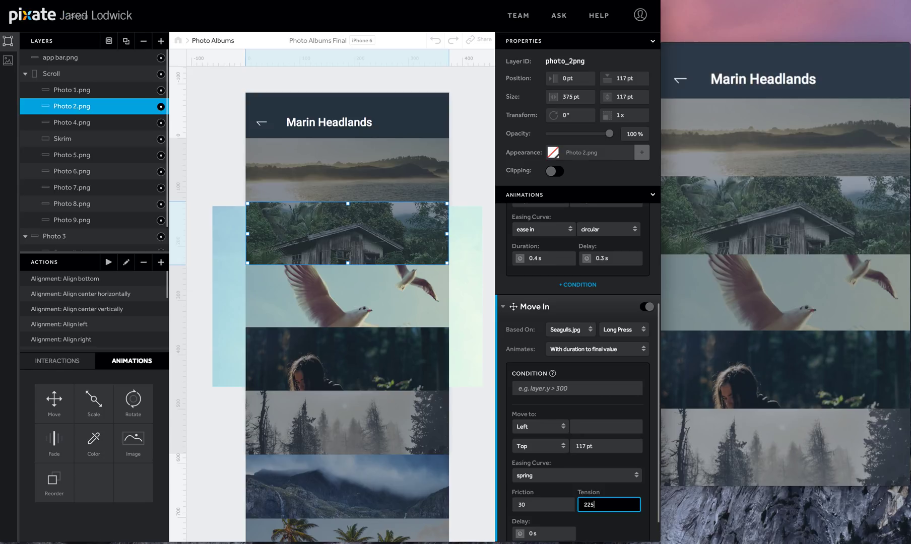
pyautogui.press('Tab')
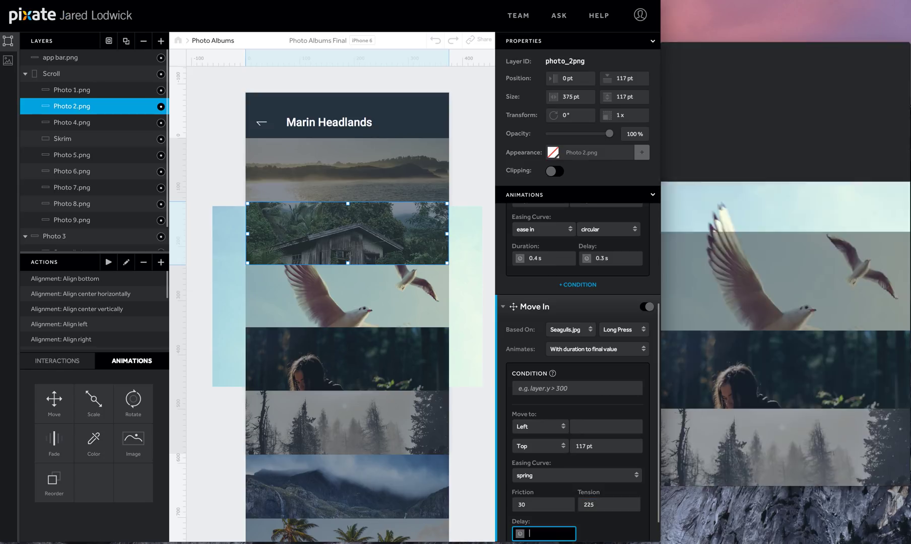
pyautogui.write('0.2')
pyautogui.press('Return')
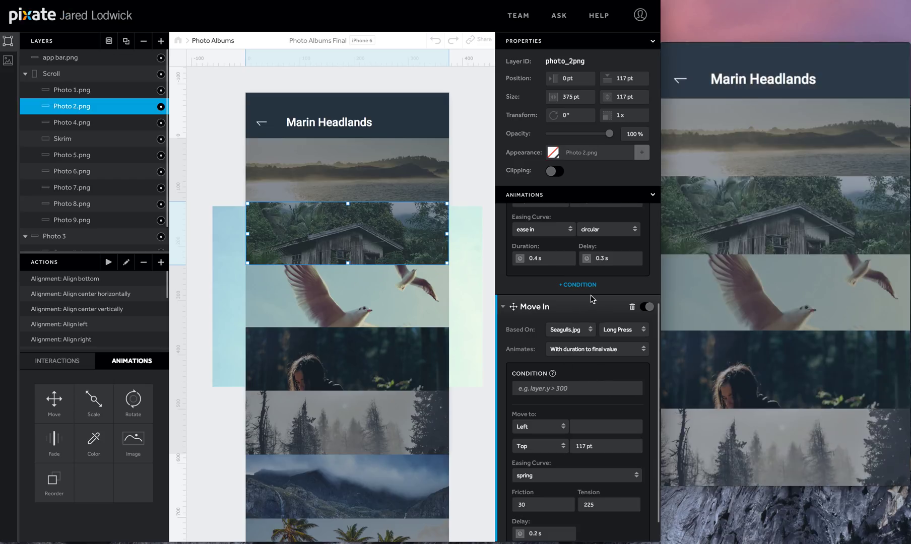
# Collapse the Move Out and Move In animations of Photo 2
pyautogui.scroll(5, 565, 307)
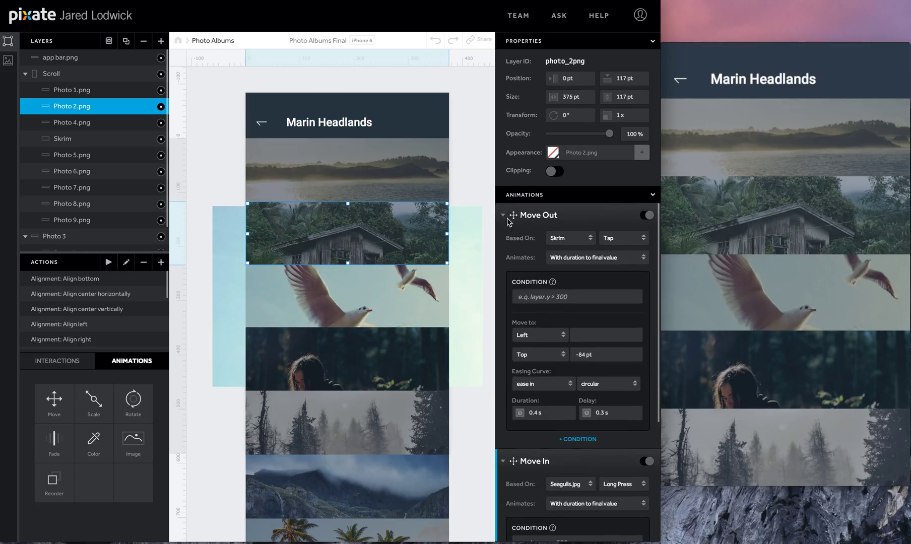
pyautogui.click(504, 215)
pyautogui.click(503, 241)
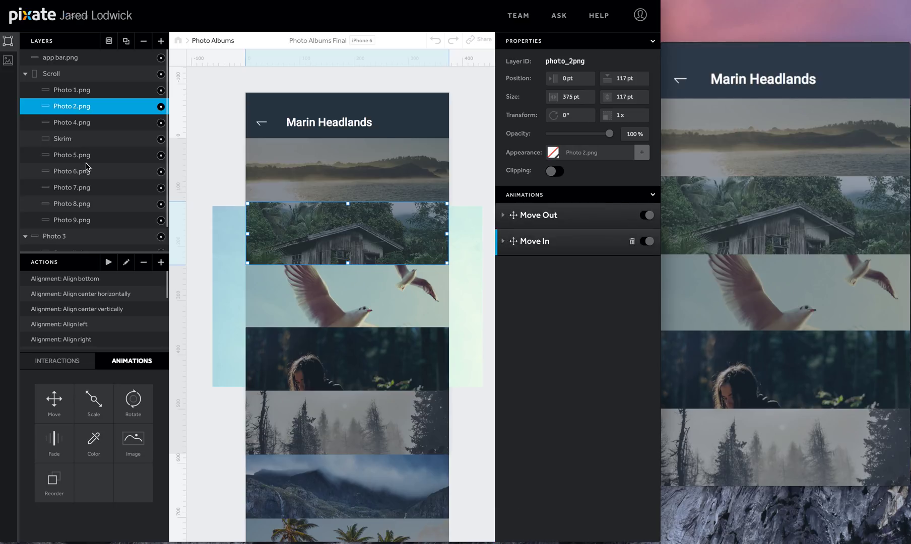
# Rename Photo 4's two Move animations as Move Out and Move In
pyautogui.click(106, 123)
pyautogui.doubleClick(531, 216)
pyautogui.write('Out')
pyautogui.doubleClick(532, 286)
pyautogui.press('Right')
pyautogui.write('In')
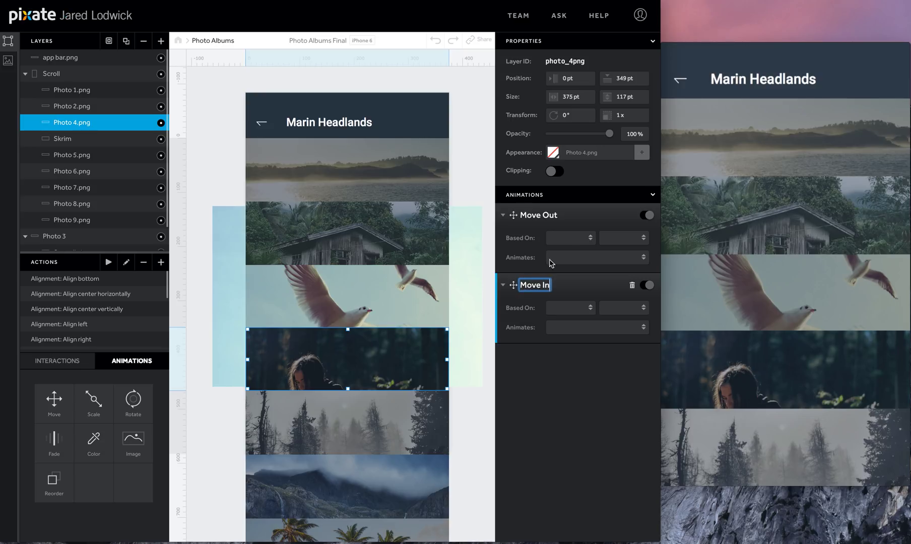
# Base Photo 4's Move Out animation on Skrim's Tap and make it move the Top edge to 667 pt
pyautogui.click(575, 238)
pyautogui.click(572, 255)
pyautogui.click(613, 238)
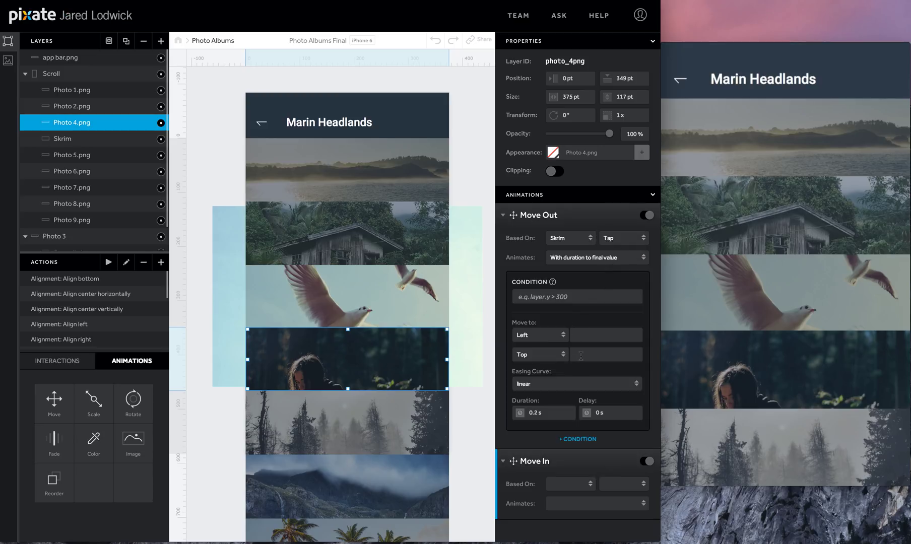
pyautogui.click(581, 356)
pyautogui.write('667')
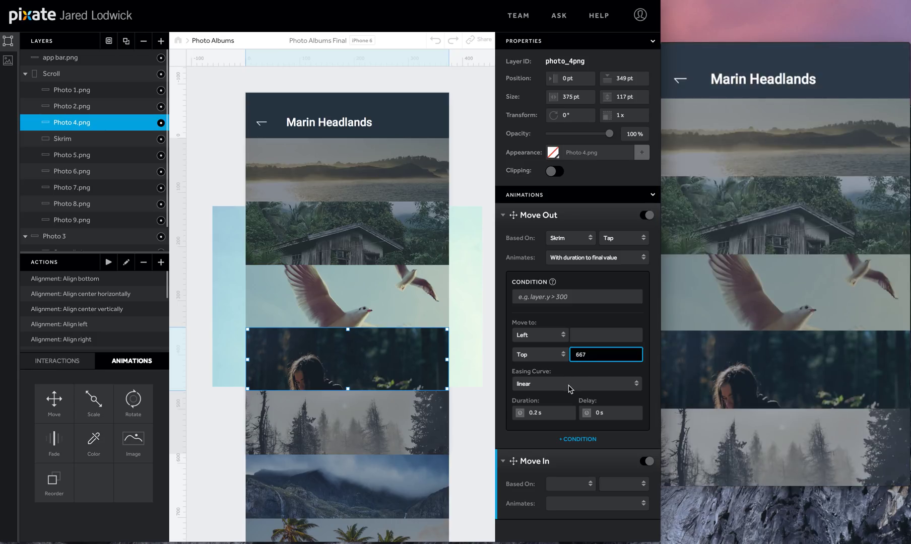
# Give Photo 4's Move Out an ease in circular easing curve with a 0.4 s duration and a 0.3 s delay, and collapse it
pyautogui.click(569, 386)
pyautogui.click(564, 393)
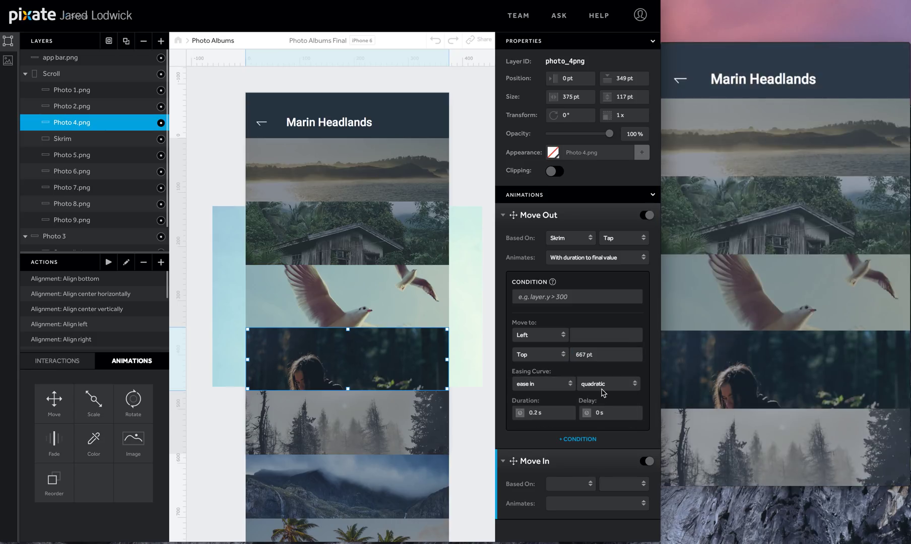
pyautogui.click(604, 392)
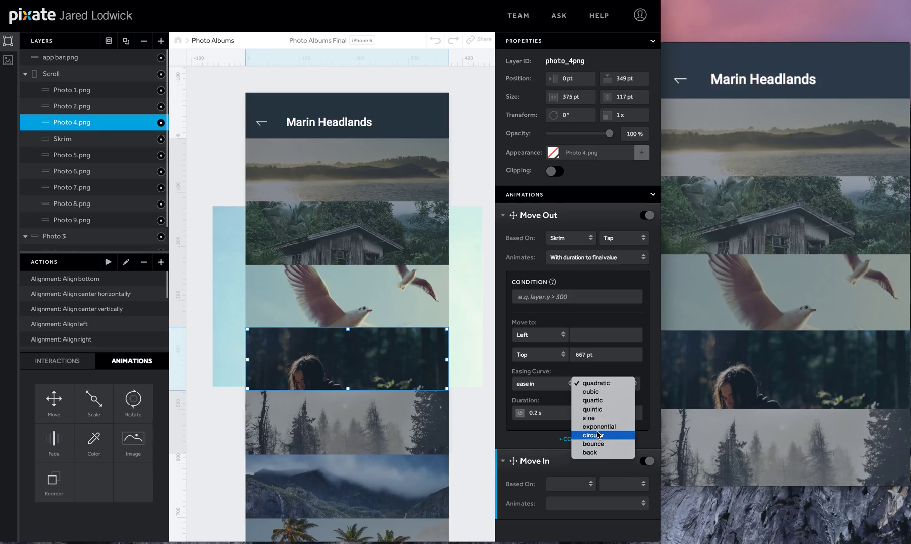
pyautogui.click(597, 435)
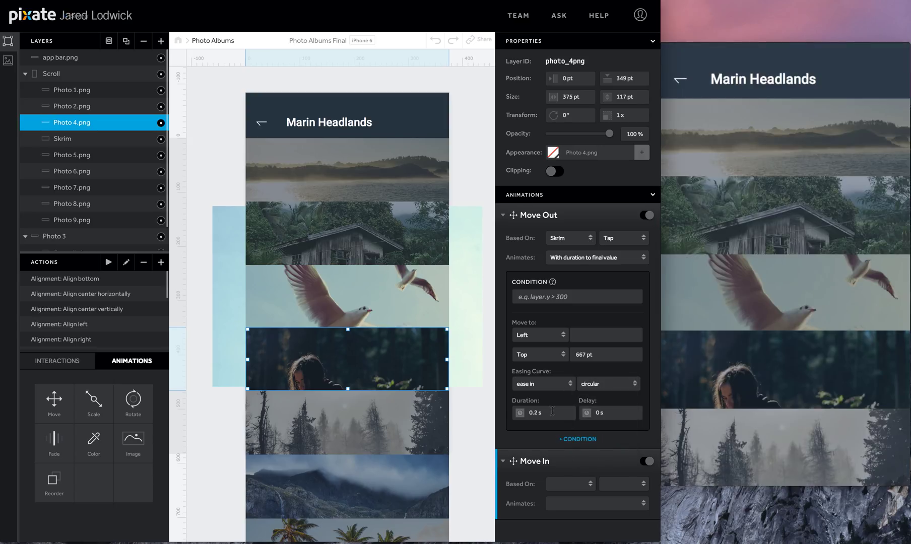
pyautogui.click(553, 411)
pyautogui.write('0.4')
pyautogui.press('Tab')
pyautogui.write('0.3')
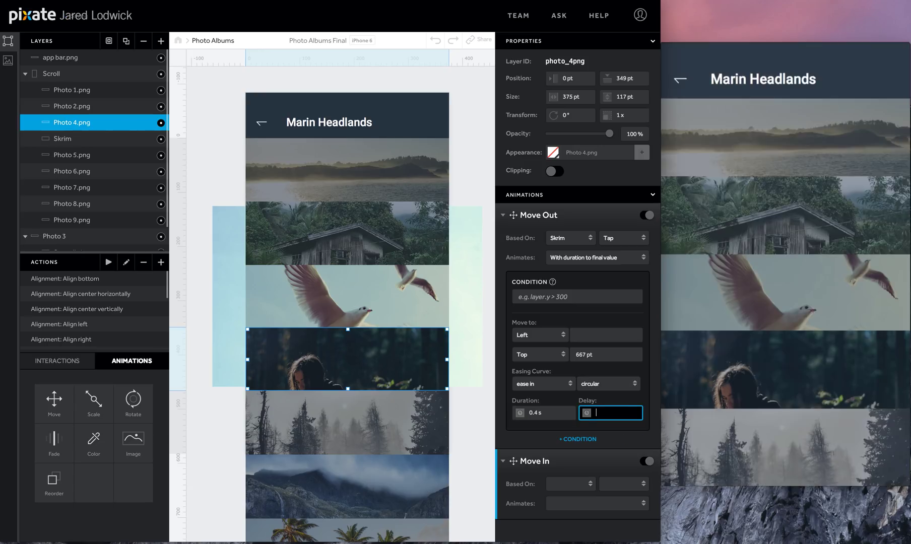
pyautogui.press('Return')
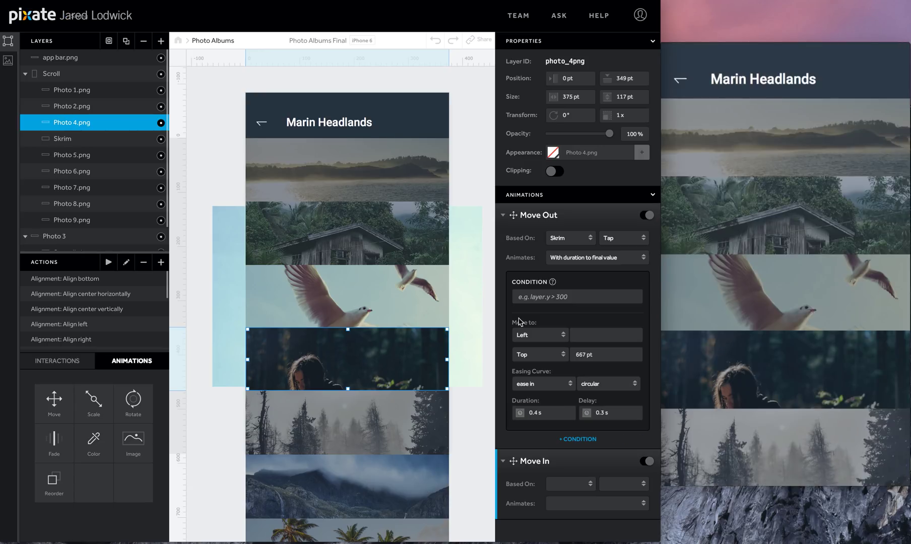
pyautogui.click(504, 216)
# Base Photo 4's Move In animation on Seagulls.jpg's Long Press and make it move the Top edge to 349 pt
pyautogui.click(559, 265)
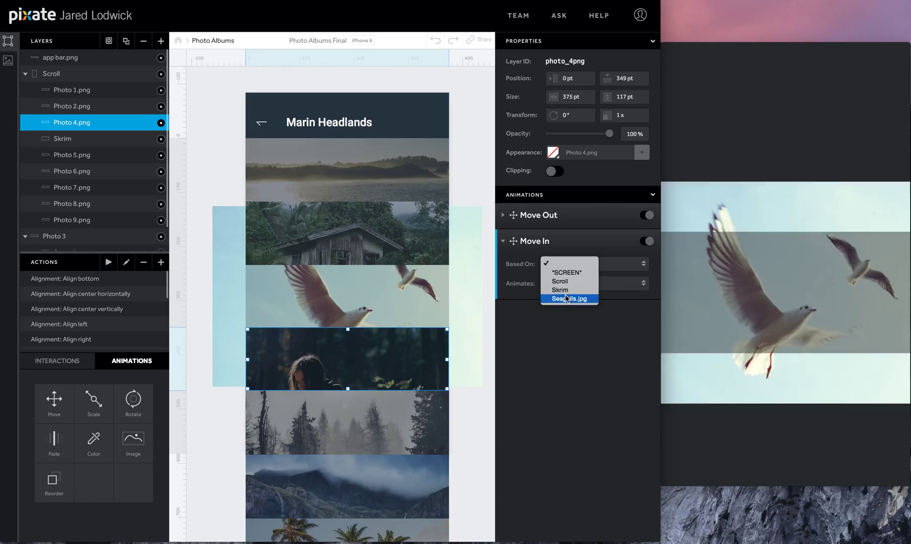
pyautogui.click(568, 299)
pyautogui.click(607, 265)
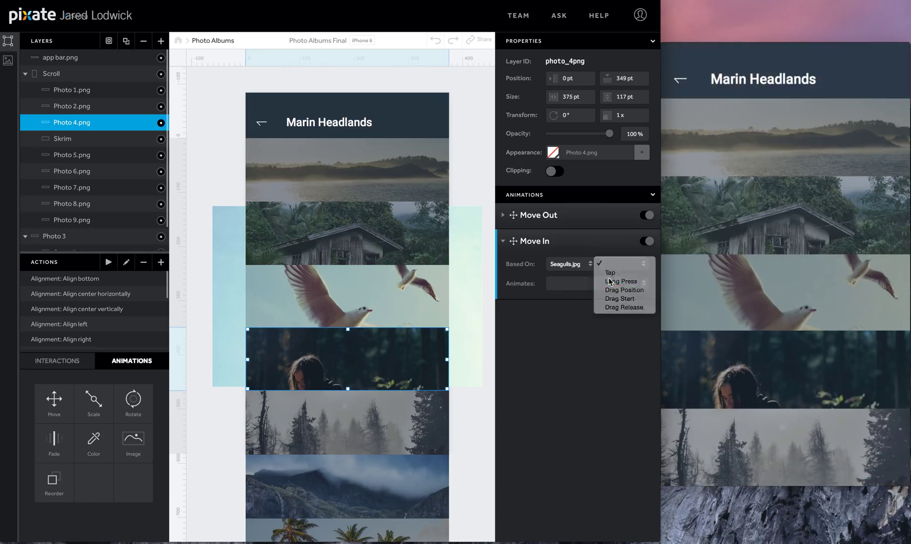
pyautogui.click(610, 281)
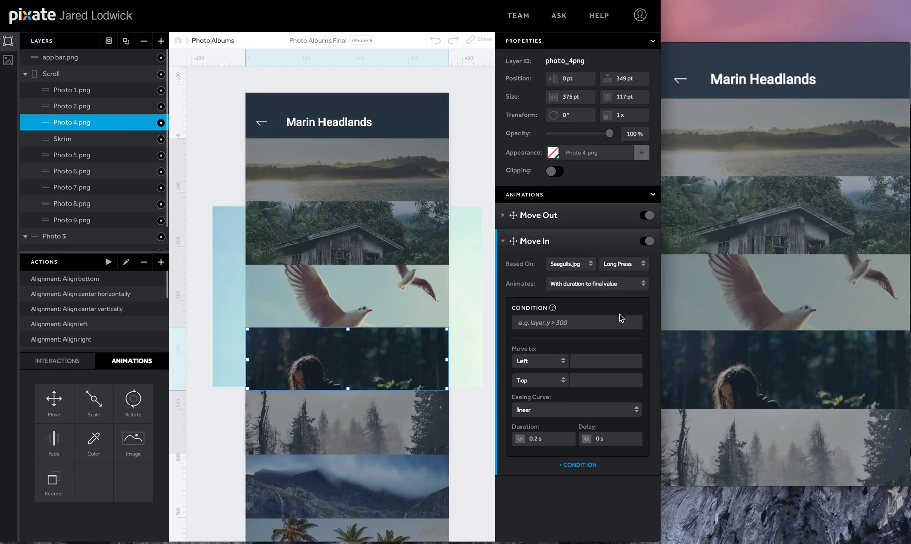
pyautogui.click(592, 382)
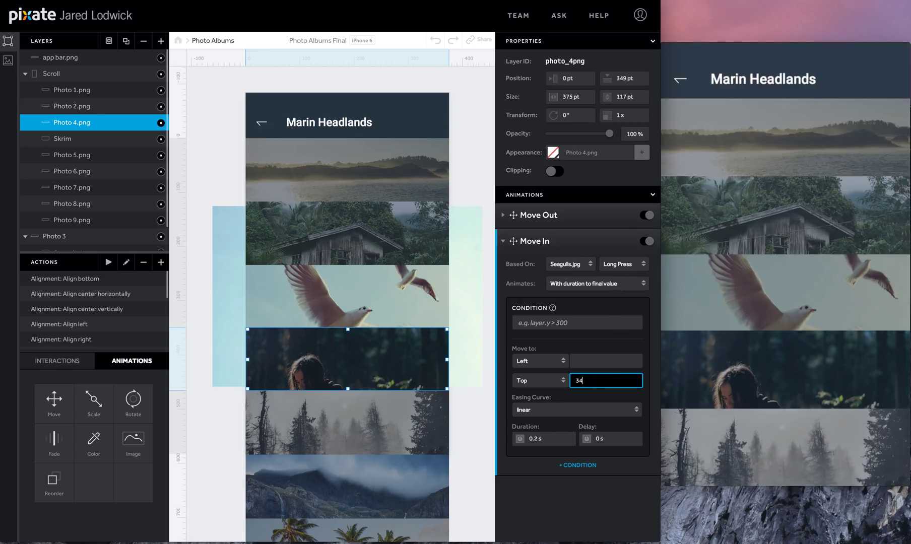
# Give Photo 4's Move In a spring easing curve with friction 30, tension 225 and a 0.2 s delay
pyautogui.click(577, 410)
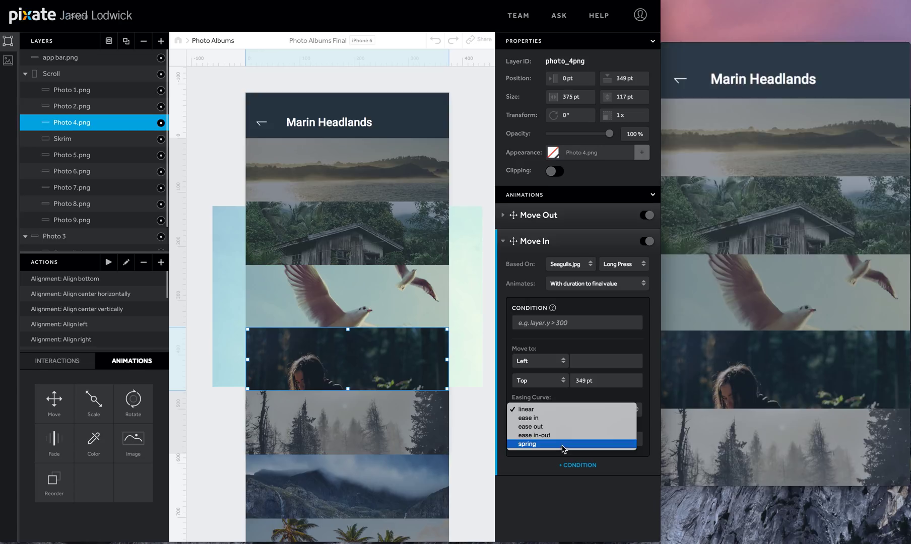
pyautogui.click(563, 448)
pyautogui.click(557, 438)
pyautogui.write('30')
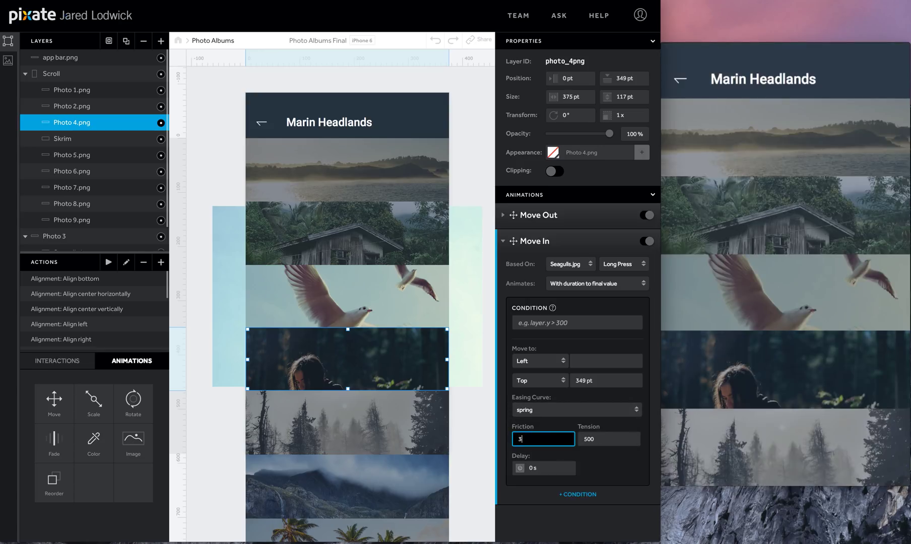
pyautogui.press('Tab')
pyautogui.write('225')
pyautogui.press('Tab')
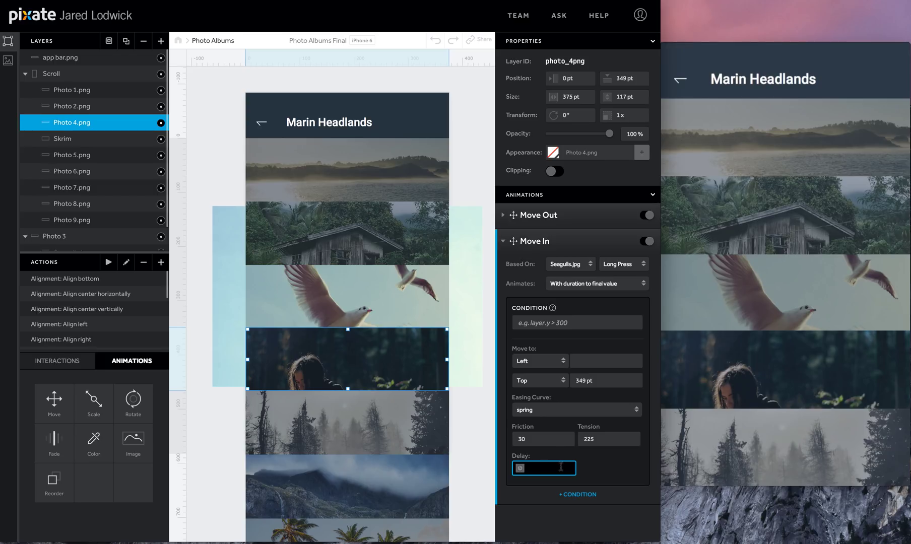
pyautogui.write('.2')
pyautogui.press('Return')
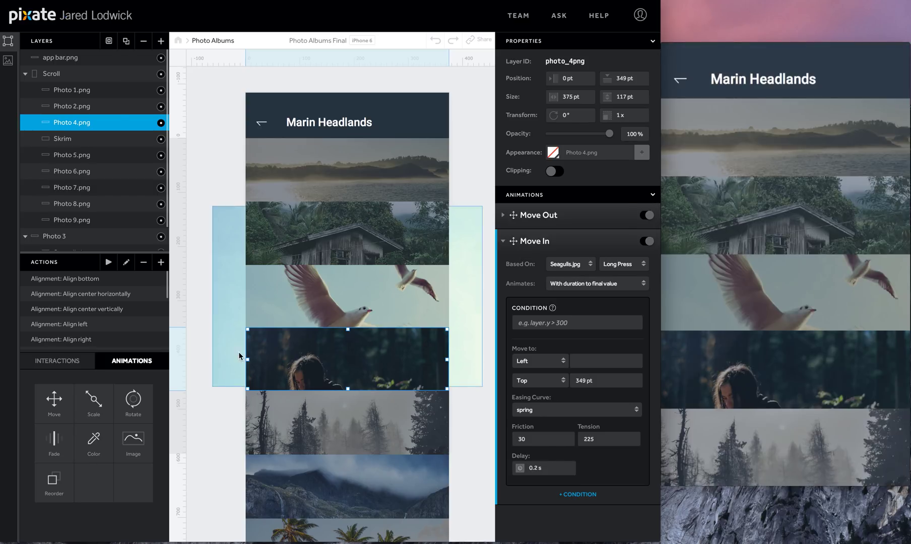
# Rename Photo 5's two Move animations as Move Out and Move In
pyautogui.click(112, 155)
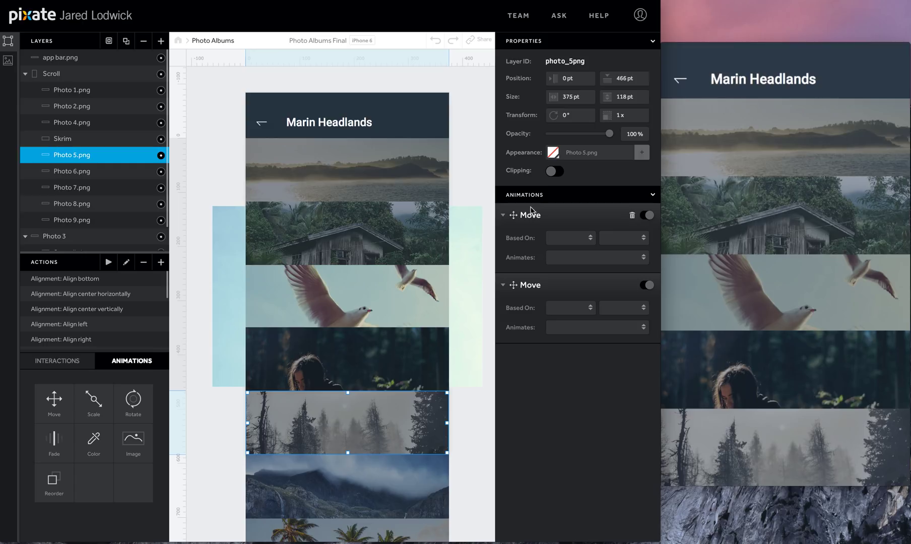
pyautogui.click(531, 218)
pyautogui.write('Out')
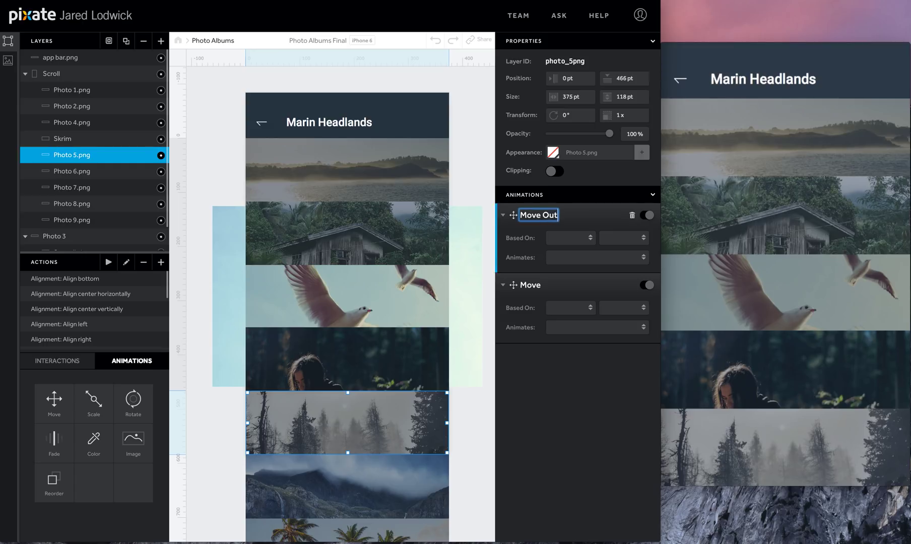
pyautogui.click(534, 286)
pyautogui.write('In')
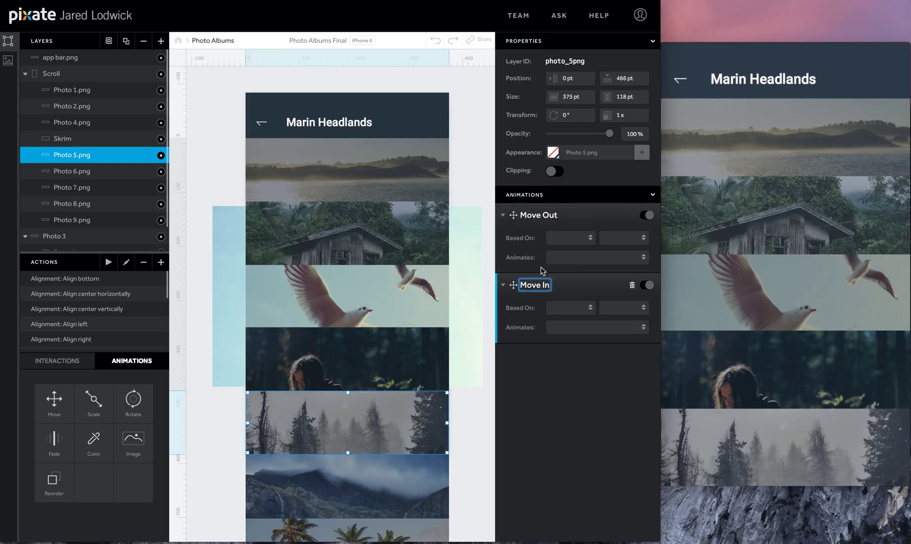
# Base Photo 5's Move Out animation on Skrim's Tap and make it move the Top edge to 785 pt
pyautogui.click(575, 240)
pyautogui.click(575, 264)
pyautogui.click(624, 238)
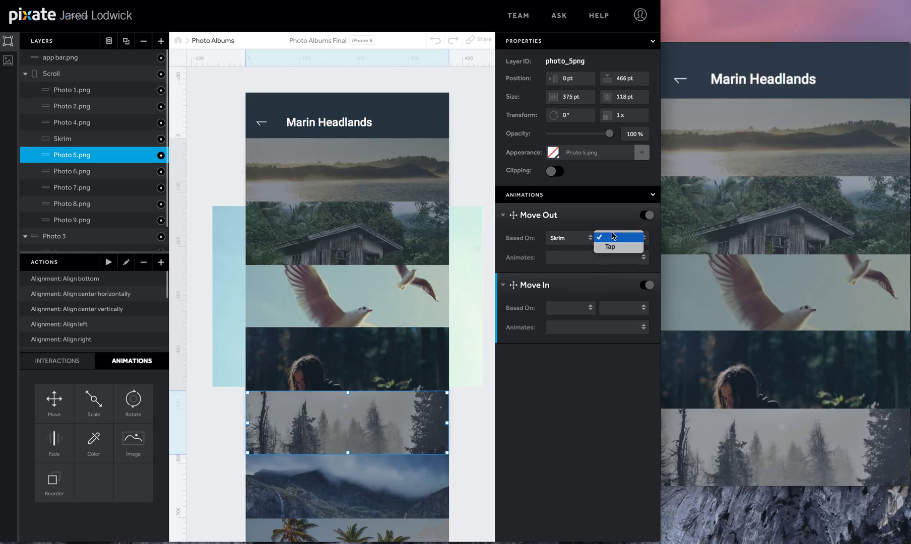
pyautogui.click(612, 245)
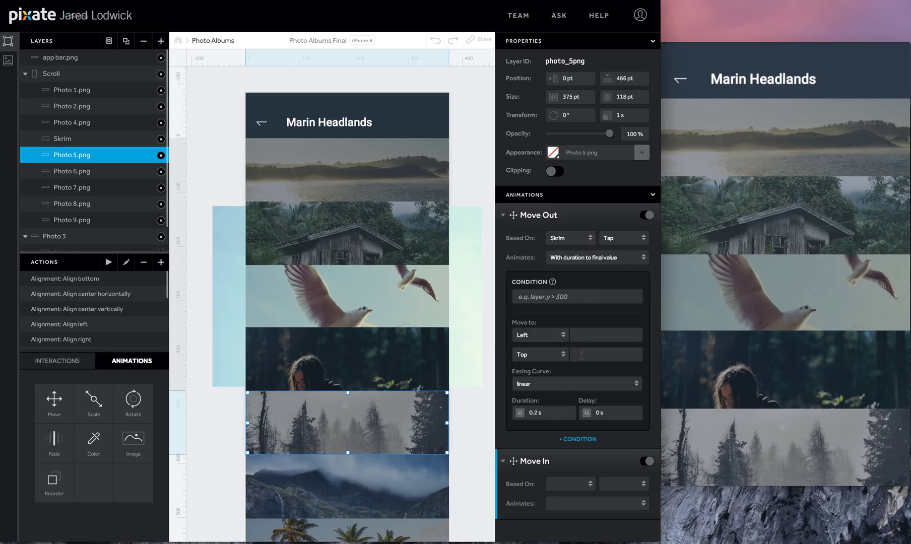
pyautogui.click(582, 354)
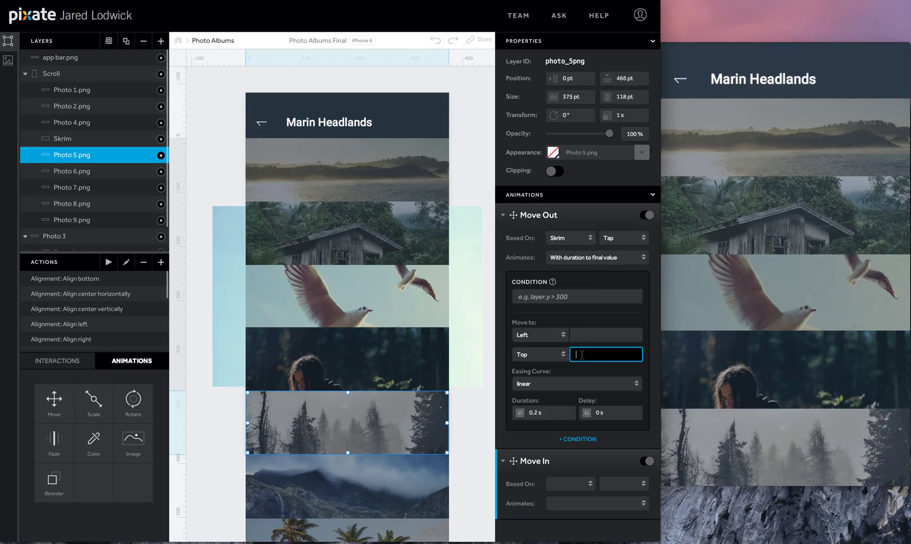
pyautogui.write('785')
# Give Photo 5's Move Out an ease in circular easing curve with a 0.4 s duration and a 0.15 s delay
pyautogui.click(572, 384)
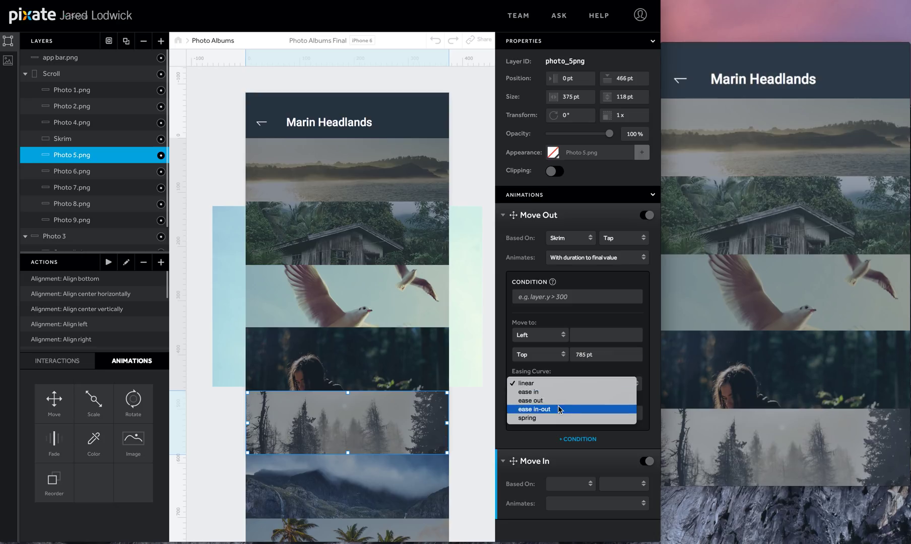
pyautogui.click(559, 392)
pyautogui.click(619, 385)
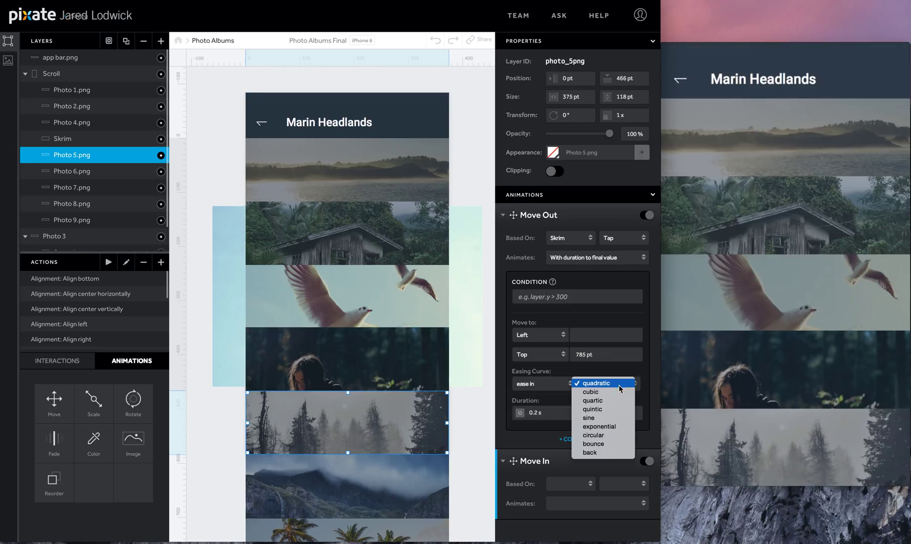
pyautogui.click(600, 437)
pyautogui.click(557, 412)
pyautogui.write('.4')
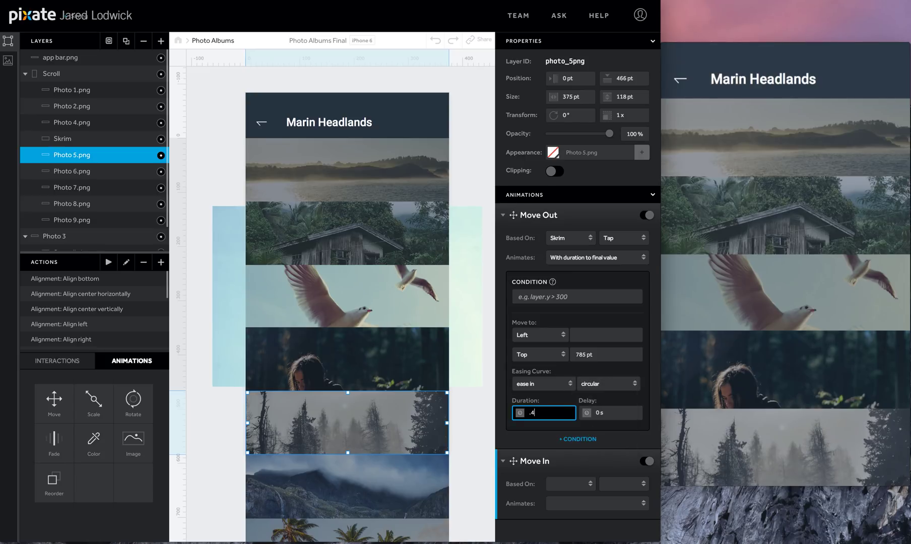
pyautogui.press('Tab')
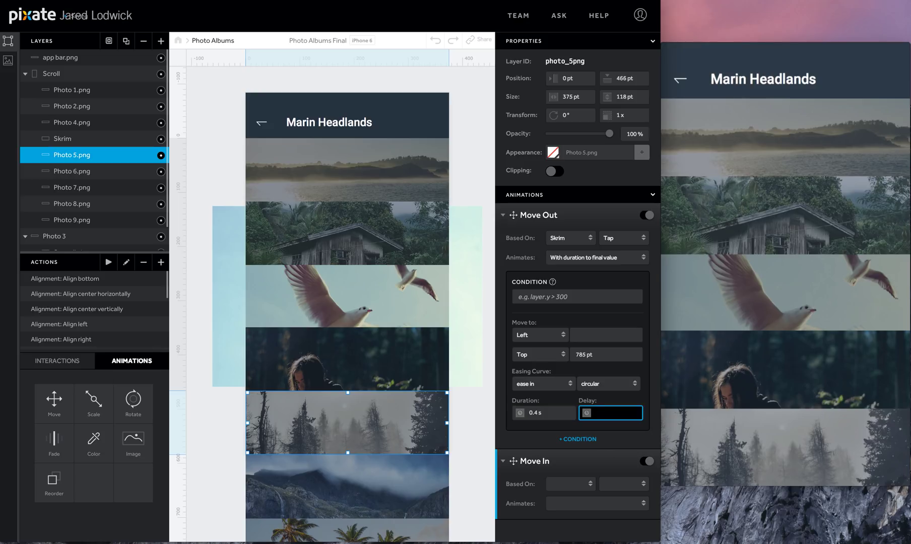
pyautogui.write('.15')
# Base Photo 5's Move In animation on Seagulls.jpg's Long Press and make it move the Top edge to 466 pt
pyautogui.click(559, 483)
pyautogui.click(569, 519)
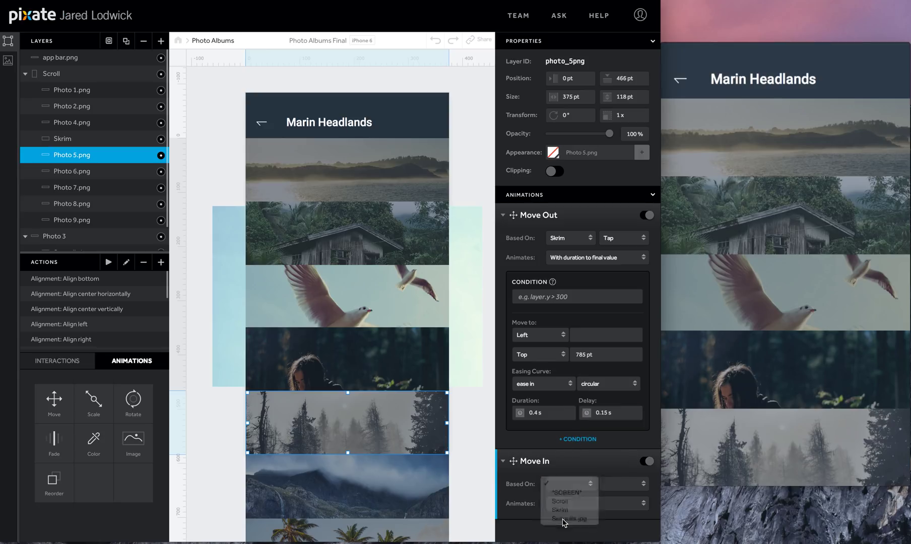
pyautogui.click(609, 485)
pyautogui.click(612, 502)
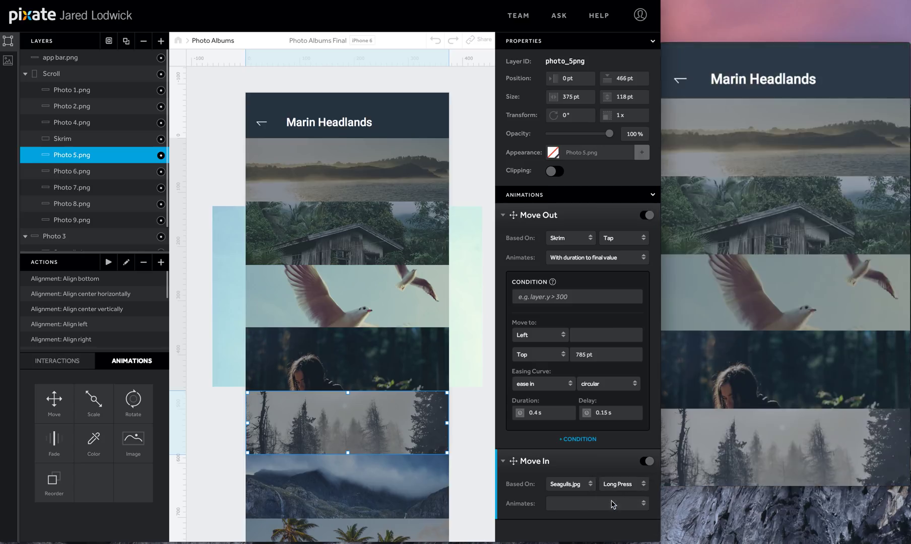
pyautogui.scroll(-3, 597, 453)
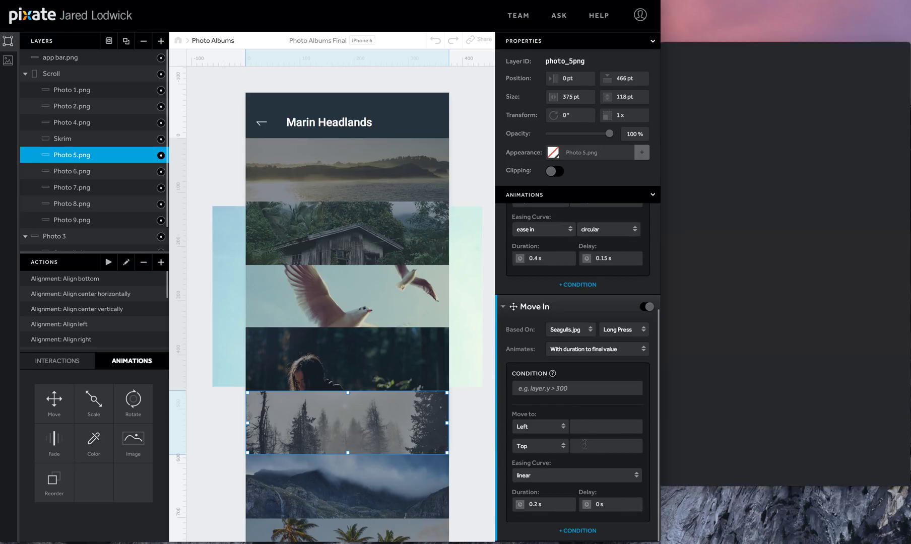
pyautogui.click(585, 444)
pyautogui.write('4')
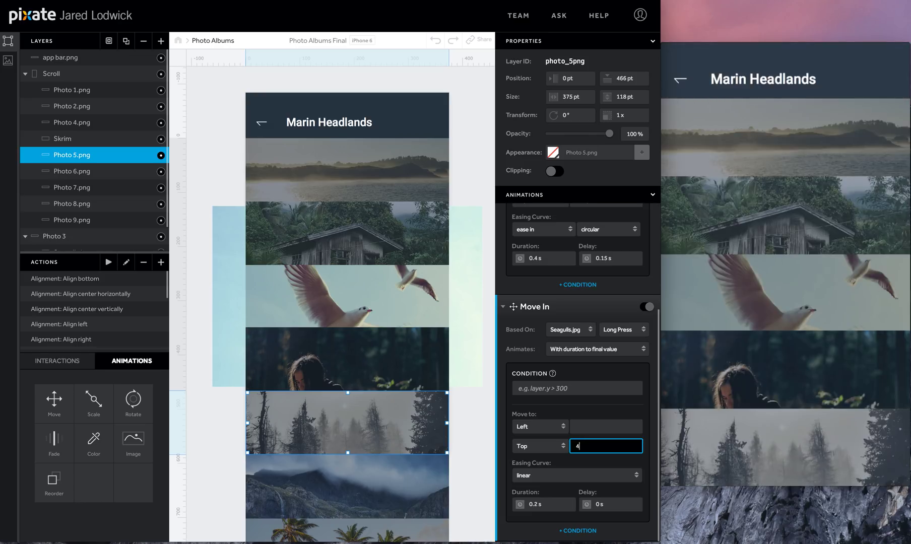
pyautogui.write('66')
# Give Photo 5's Move In a spring easing curve with friction 30, tension 225 and a 0.3 s delay
pyautogui.click(566, 474)
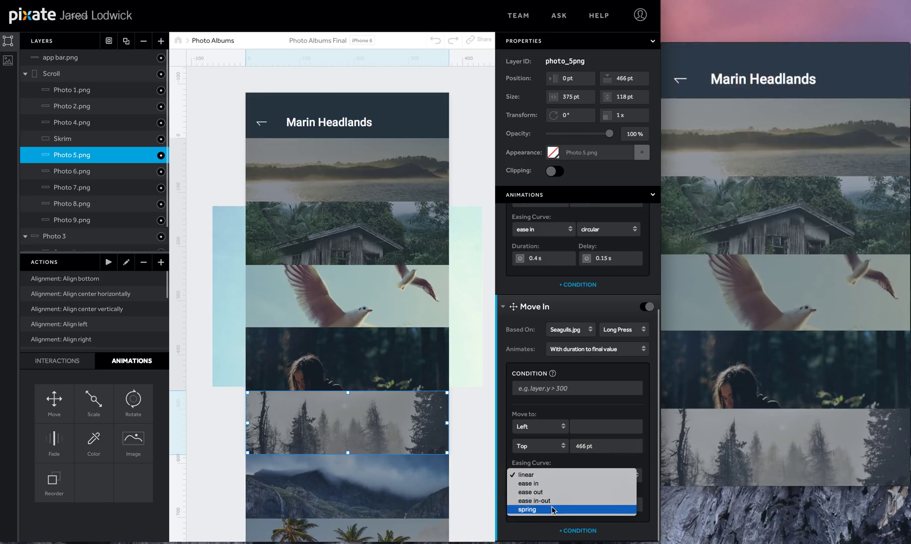
pyautogui.press('Escape')
pyautogui.press('s')
pyautogui.press('Tab')
pyautogui.write('30')
pyautogui.press('Tab')
pyautogui.write('2')
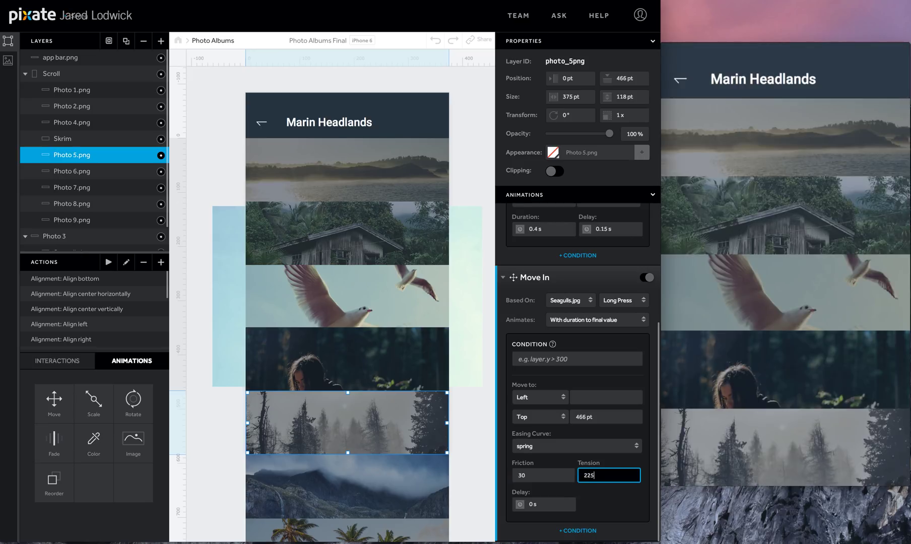
pyautogui.write('25')
pyautogui.press('Tab')
pyautogui.press('Return')
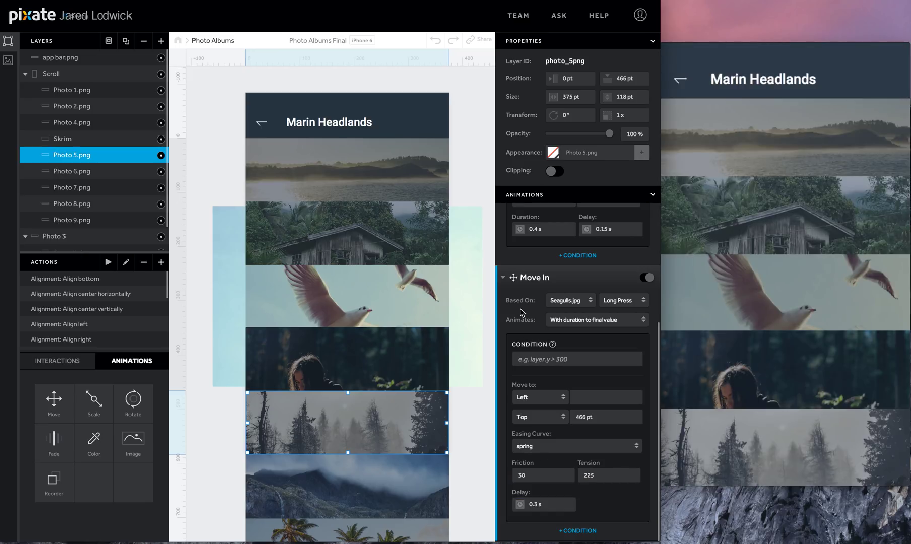
# Collapse Photo 5's Move Out and Move In animations and add two Fade animations to the Scroll layer
pyautogui.click(502, 279)
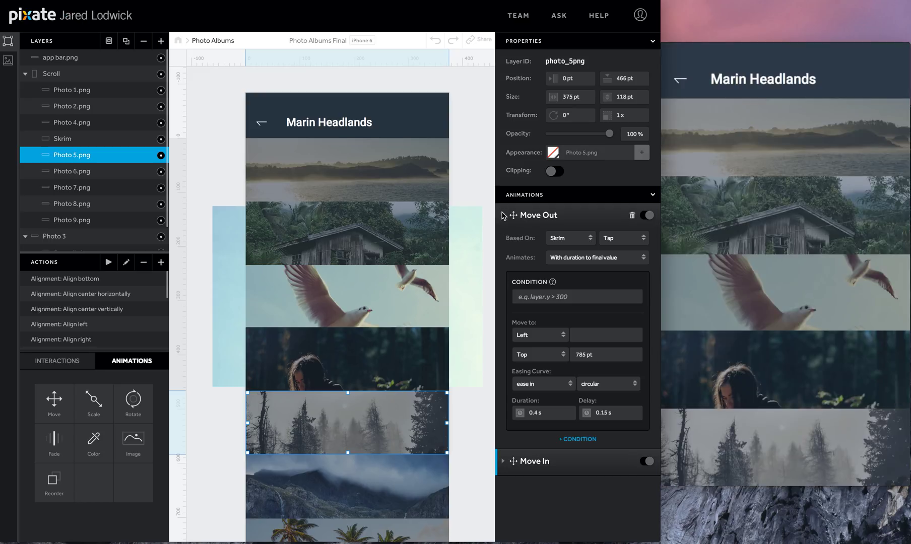
pyautogui.click(504, 215)
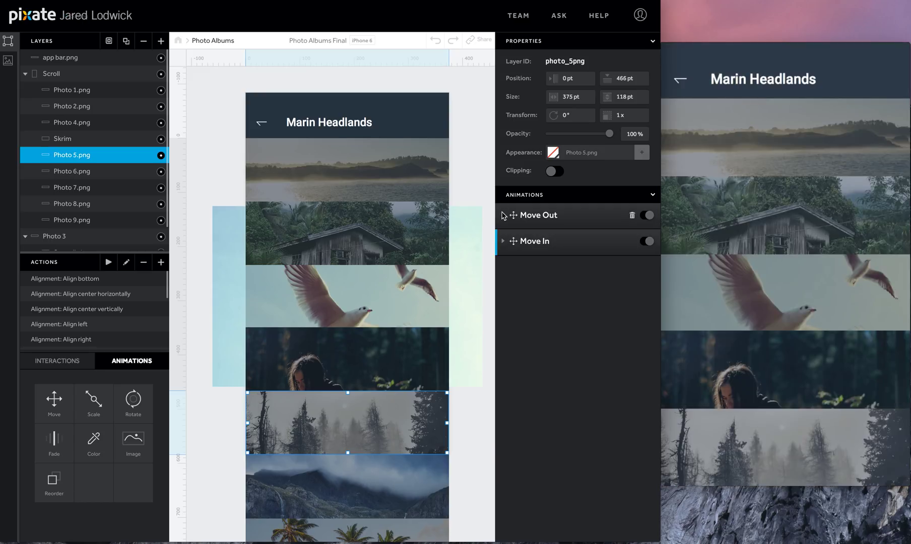
pyautogui.click(44, 76)
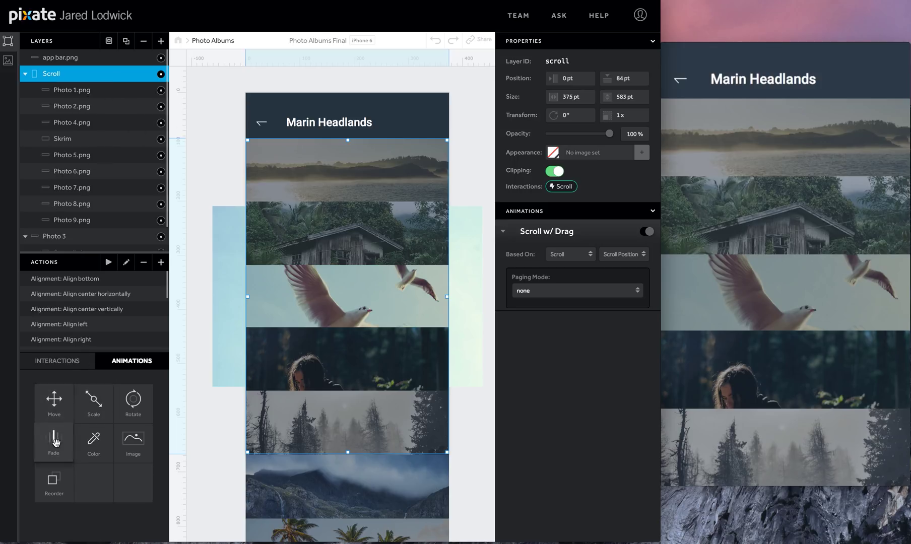
pyautogui.moveTo(56, 443); pyautogui.dragTo(50, 75)
pyautogui.moveTo(53, 442); pyautogui.dragTo(50, 75)
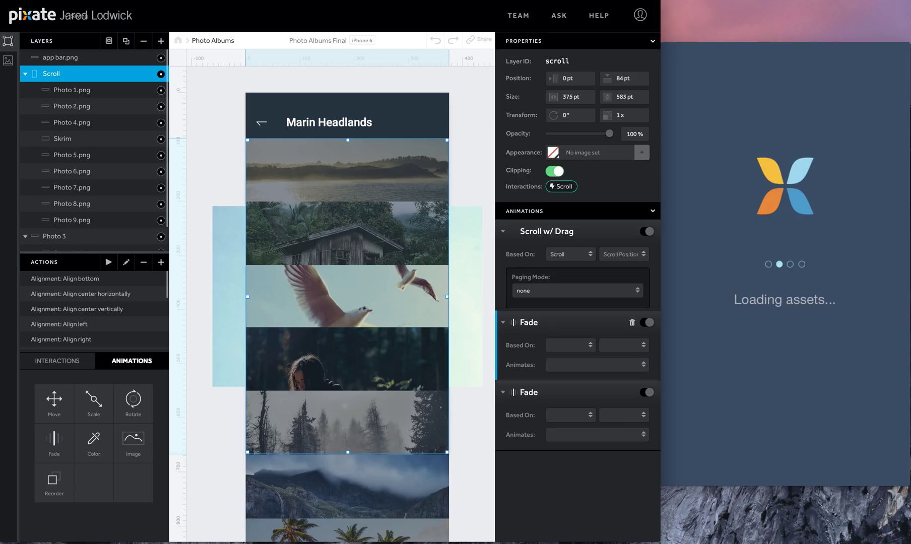
# Name Scroll's first fade Fade Out, base it on Skrim's Tap and make it fade to 0%
pyautogui.write('Out')
pyautogui.click(571, 345)
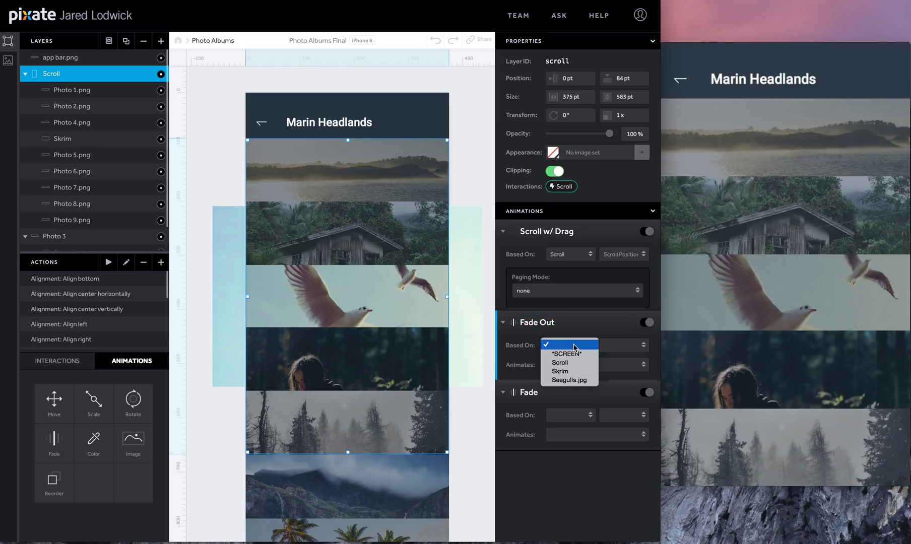
pyautogui.click(573, 372)
pyautogui.click(612, 345)
pyautogui.click(612, 354)
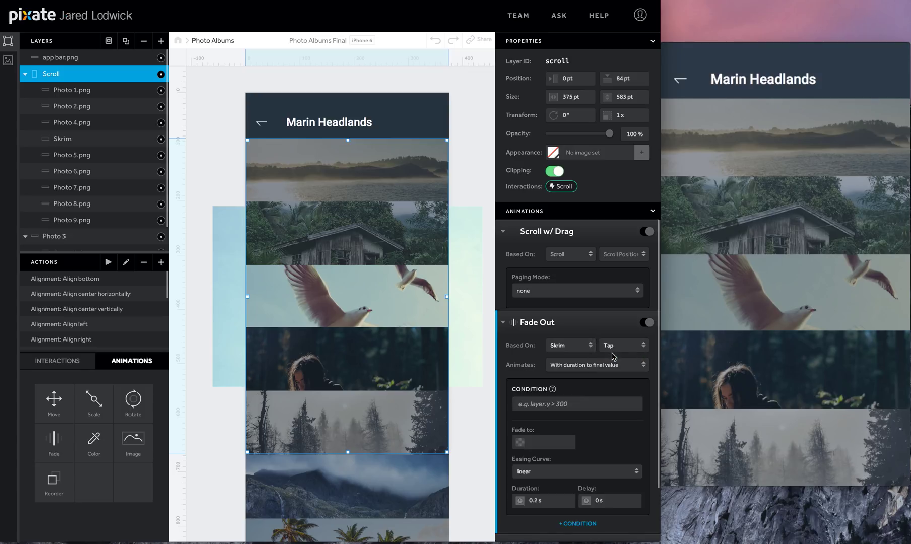
pyautogui.click(559, 440)
pyautogui.write('0')
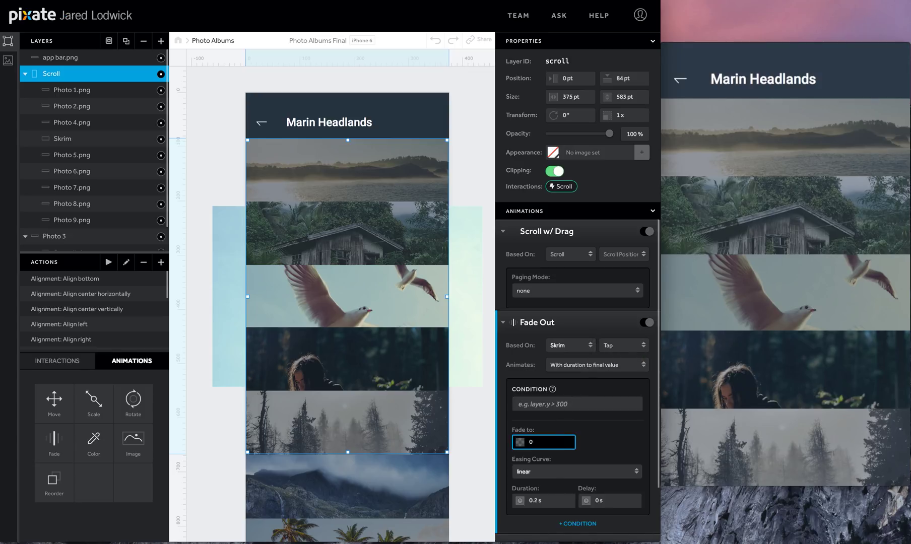
# Set Scroll's Fade Out to a 0 s duration and a 1 s delay
pyautogui.click(555, 499)
pyautogui.write('0')
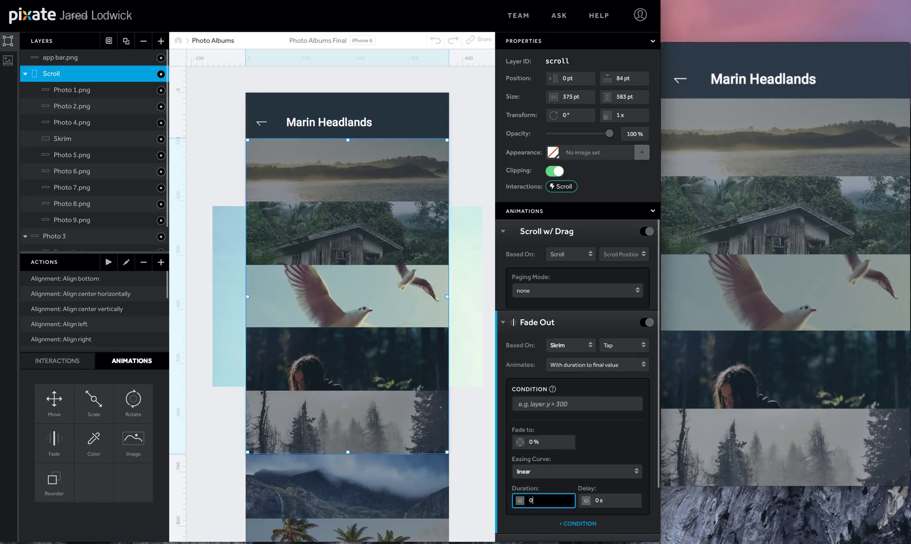
pyautogui.press('Tab')
pyautogui.write('1')
pyautogui.press('Return')
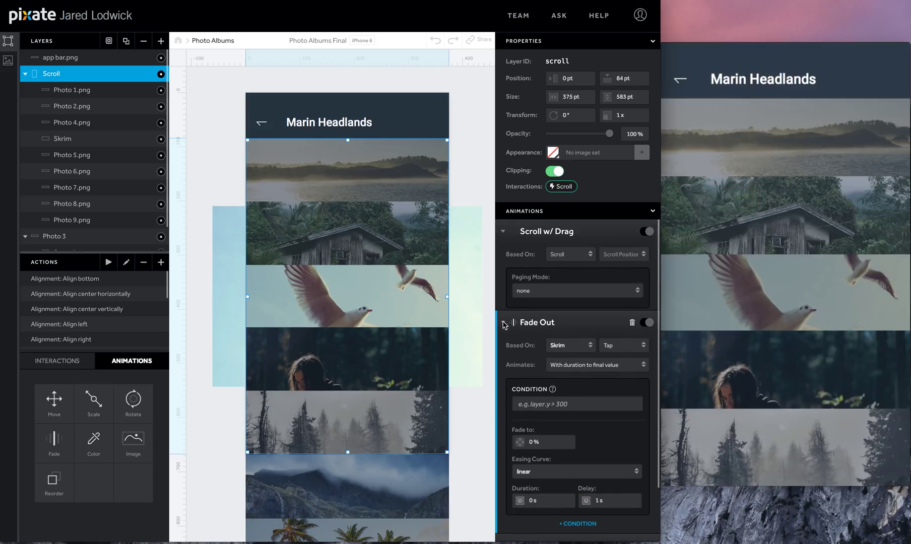
pyautogui.click(503, 323)
# Rename Scroll's second fade Fade In and base it on Seagulls.jpg's Long Press
pyautogui.doubleClick(529, 349)
pyautogui.write('In')
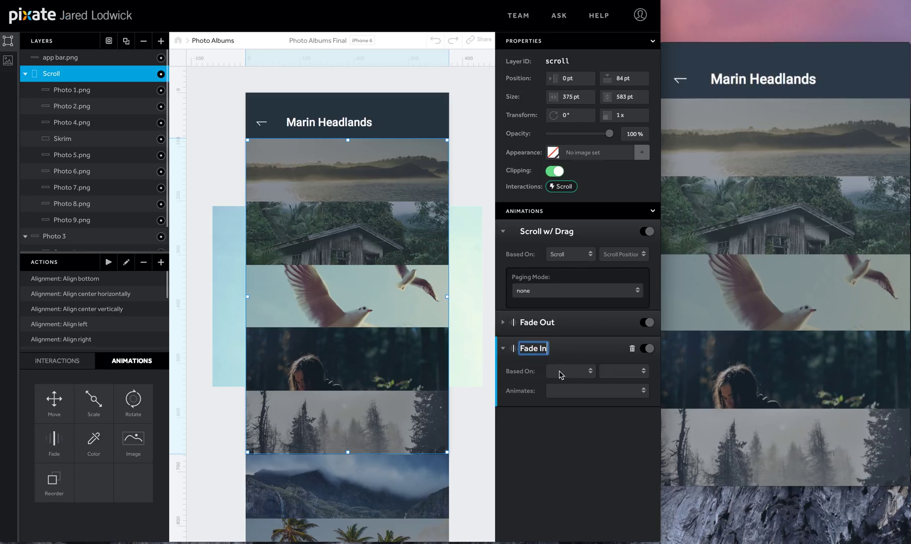
pyautogui.click(563, 374)
pyautogui.click(566, 415)
pyautogui.click(564, 376)
pyautogui.click(572, 407)
pyautogui.click(611, 373)
pyautogui.click(610, 389)
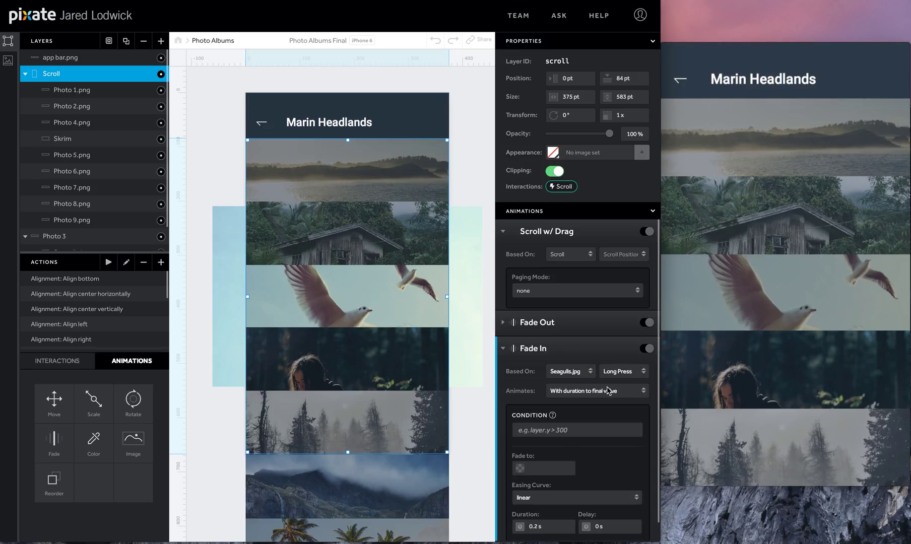
# Make Scroll's Fade In fade to 100% with a 0 s delay
pyautogui.click(564, 465)
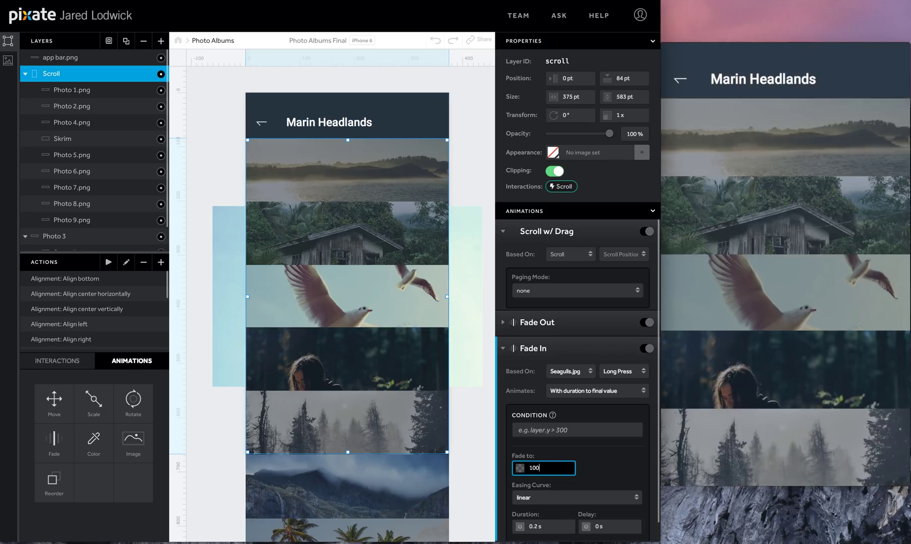
pyautogui.press('Tab')
pyautogui.press('Tab')
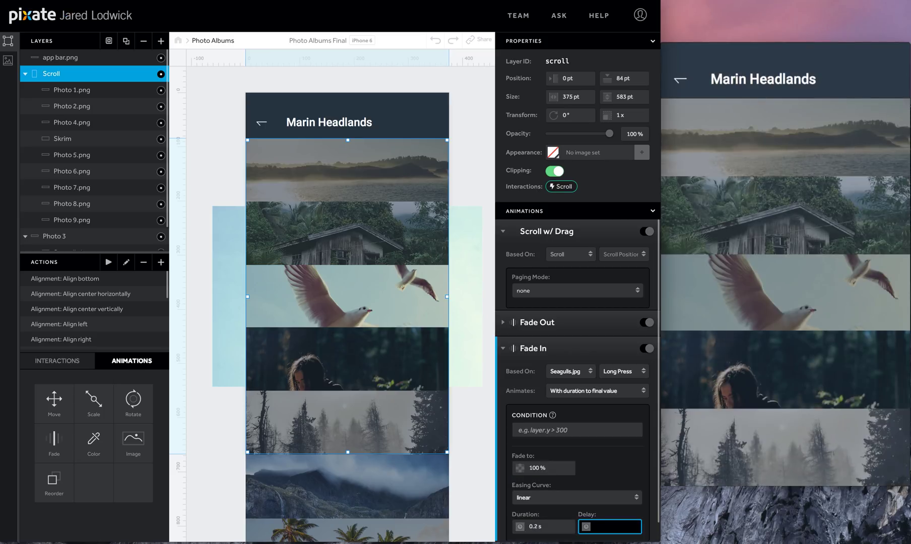
pyautogui.write('0')
pyautogui.press('Return')
pyautogui.click(503, 348)
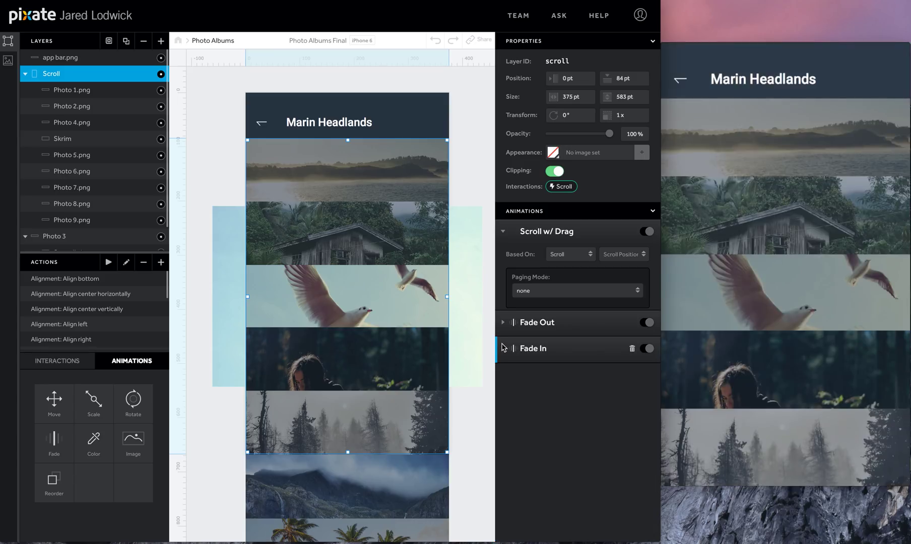
# Base the app bar's Move In animation on Seagulls.jpg's Long Press and make it move the Top edge to 0 pt
pyautogui.click(61, 57)
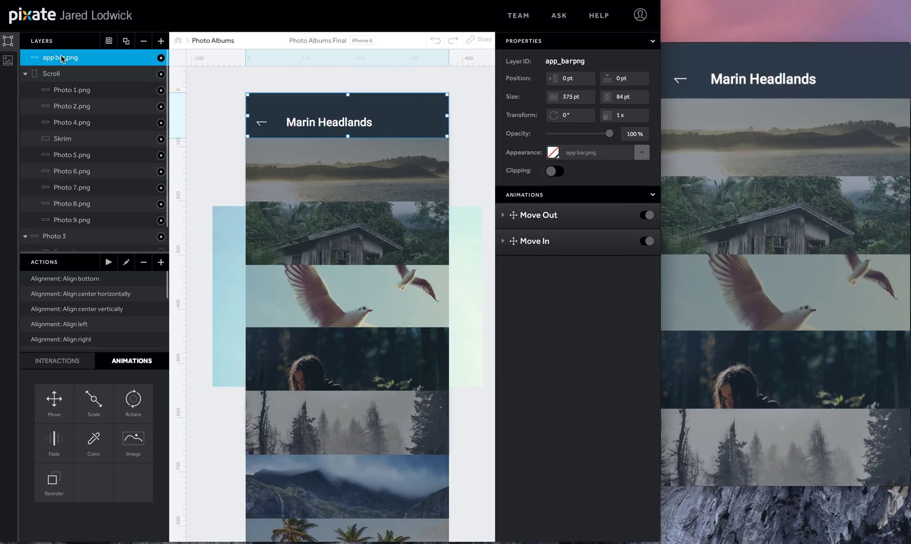
pyautogui.click(504, 242)
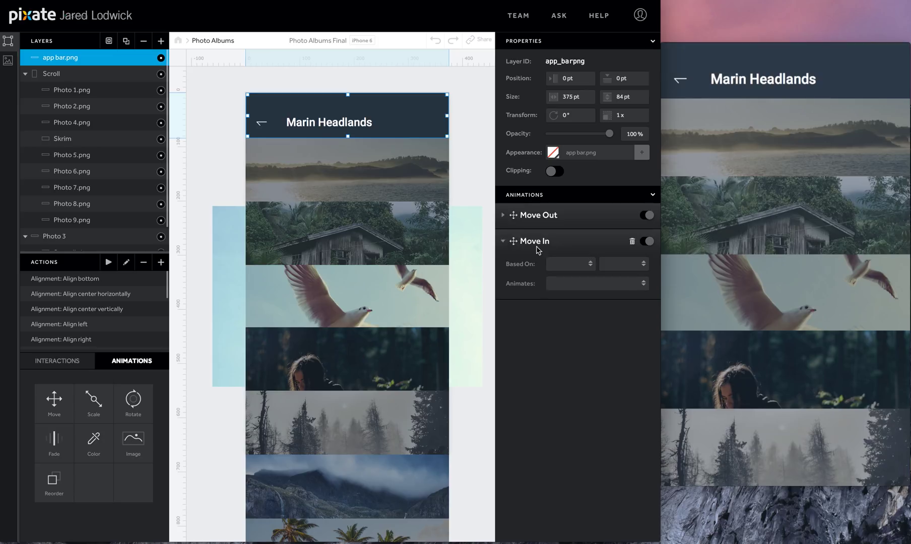
pyautogui.click(590, 264)
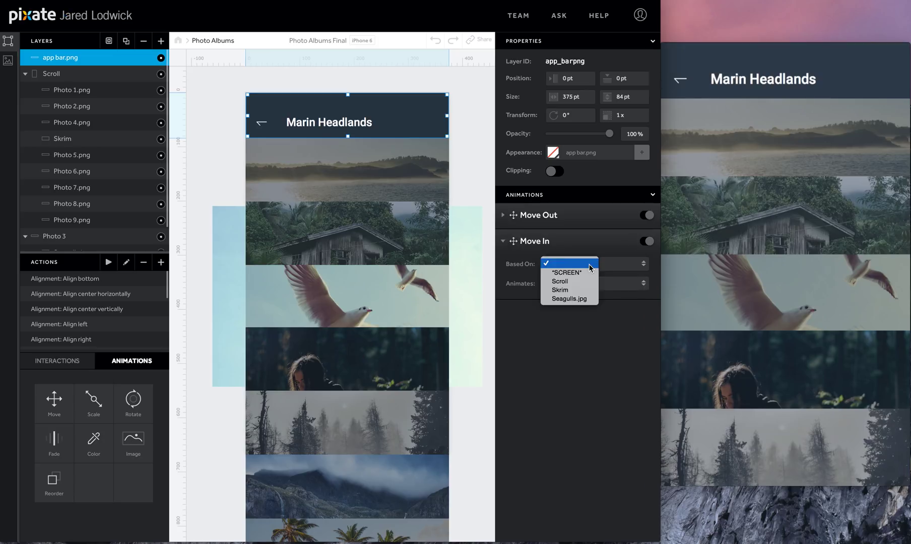
pyautogui.click(571, 299)
pyautogui.click(626, 269)
pyautogui.click(625, 278)
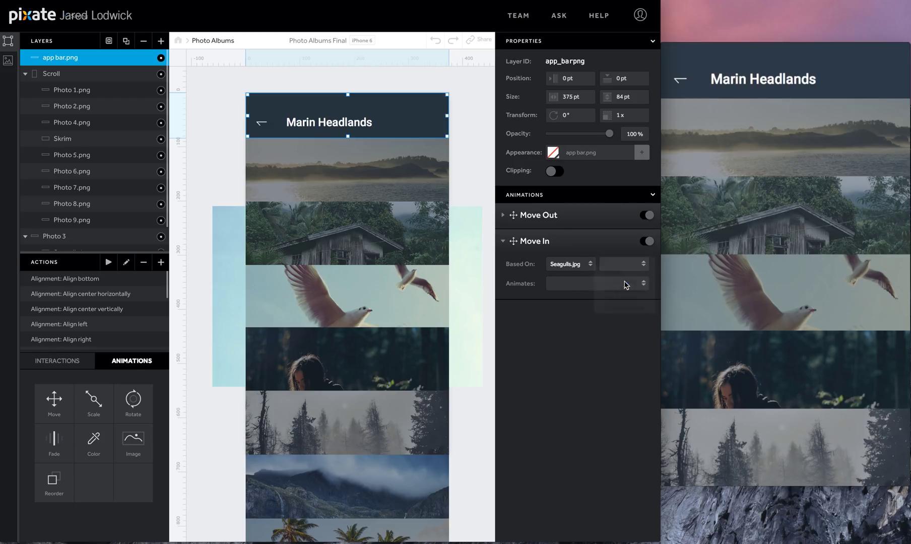
pyautogui.click(578, 377)
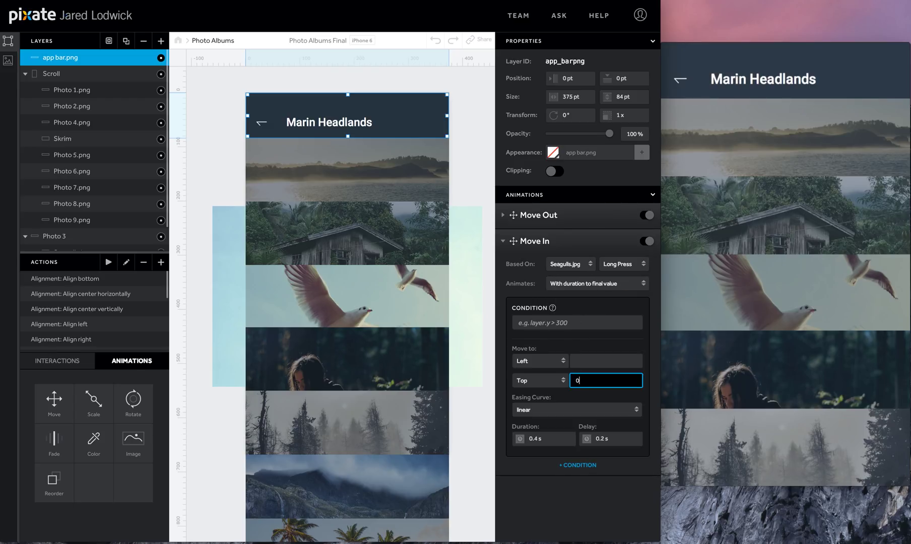
pyautogui.write('0')
# Give the app bar's Move In an ease out exponential easing curve
pyautogui.click(564, 409)
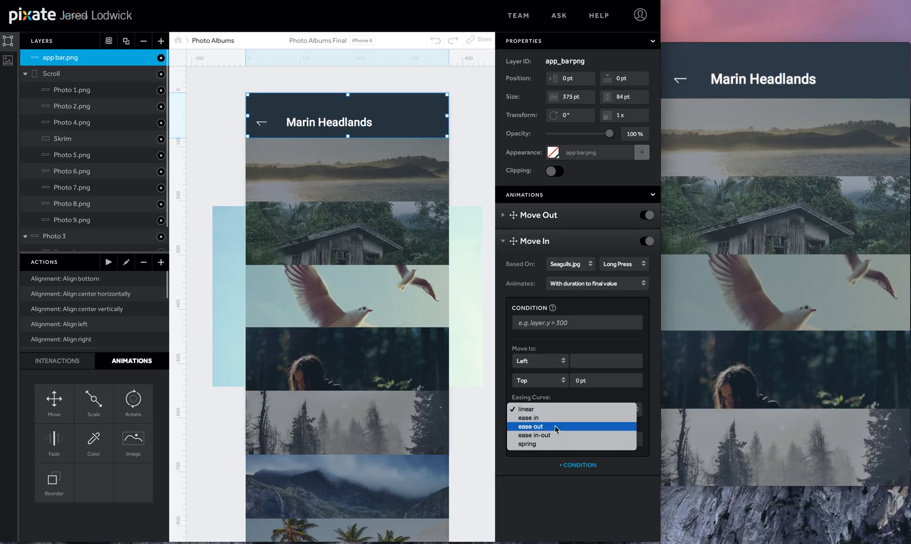
pyautogui.press('Escape')
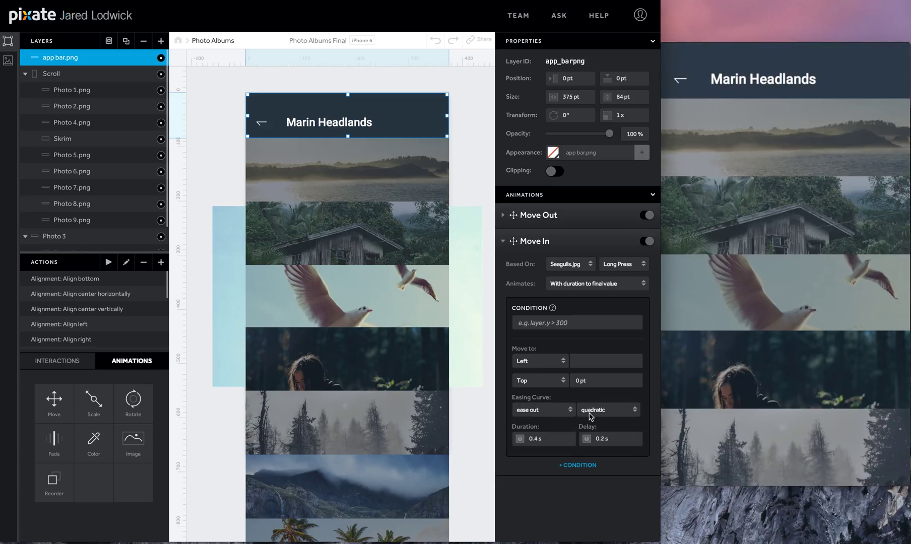
pyautogui.click(590, 415)
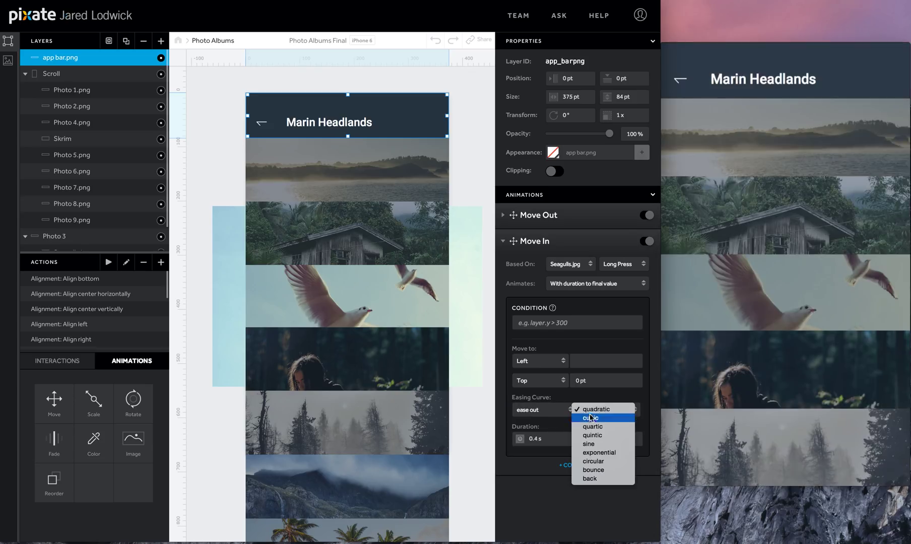
pyautogui.click(591, 455)
pyautogui.click(561, 442)
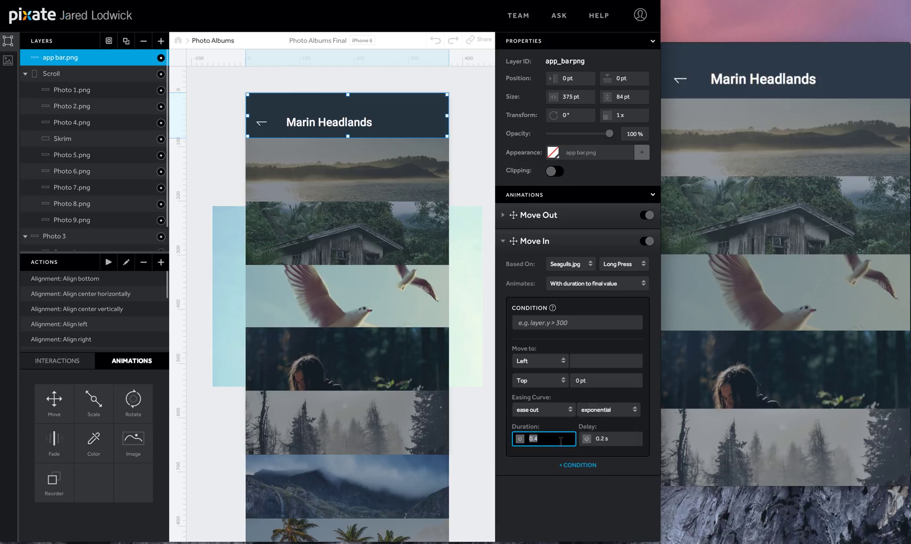
pyautogui.click(606, 489)
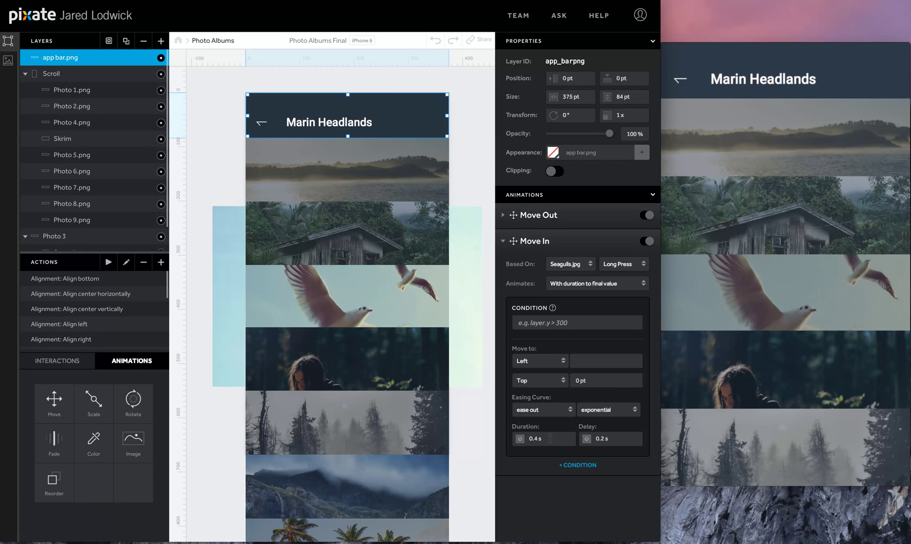
# Add a Scale animation to the Photo 3 layer and name it Scale Up
pyautogui.click(24, 74)
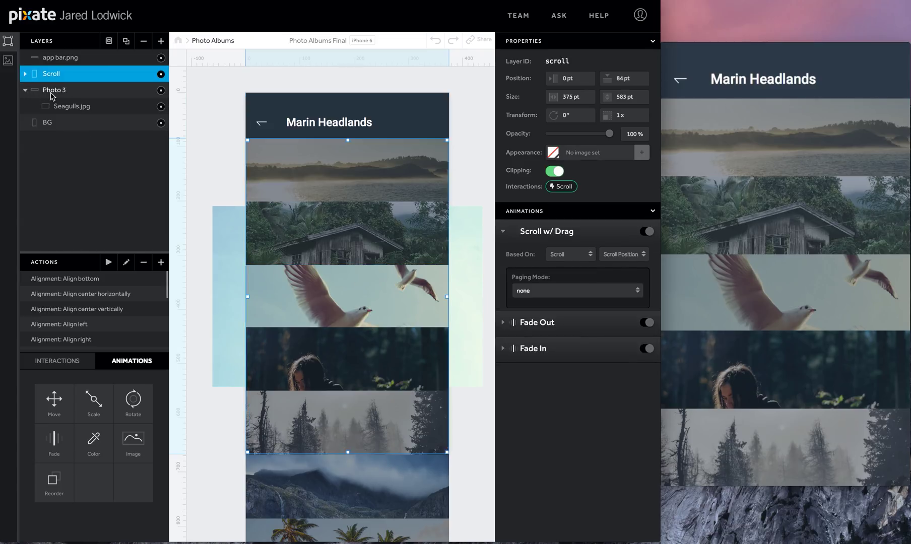
pyautogui.click(52, 93)
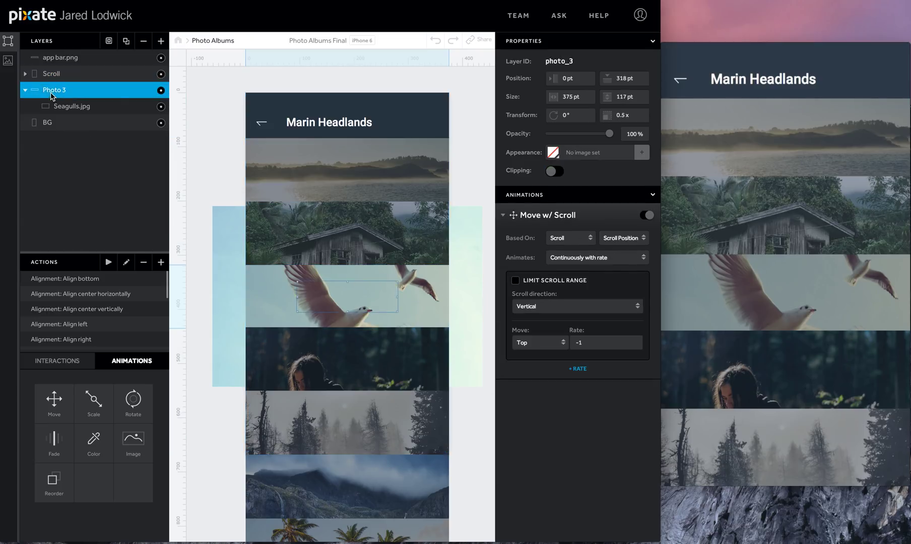
pyautogui.click(504, 216)
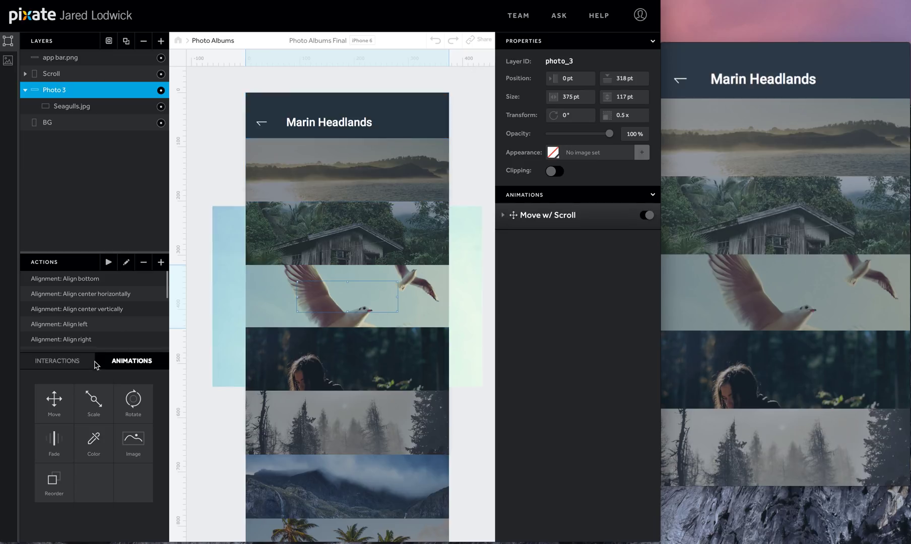
pyautogui.moveTo(96, 394); pyautogui.dragTo(55, 94)
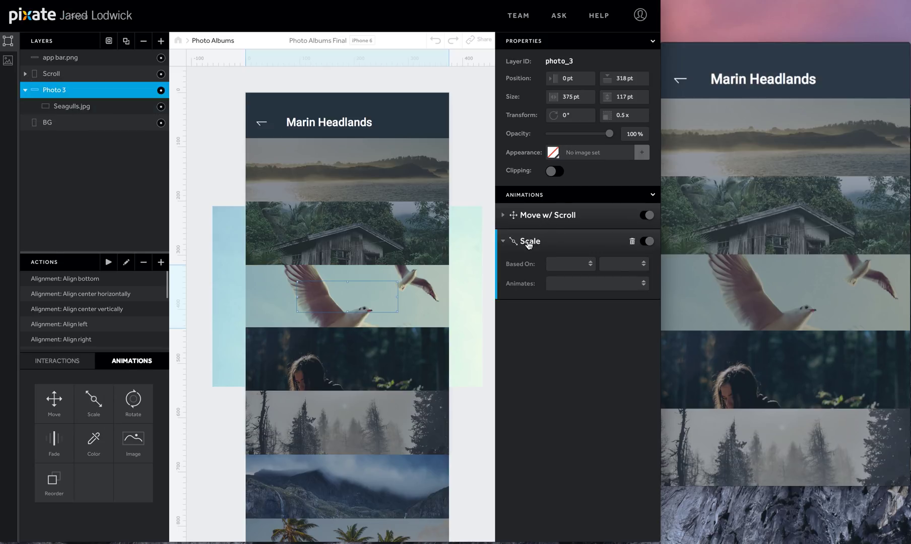
pyautogui.write('Up')
# Base Photo 3's Scale Up on Skrim's Tap and set its scale factor to 1x
pyautogui.click(575, 263)
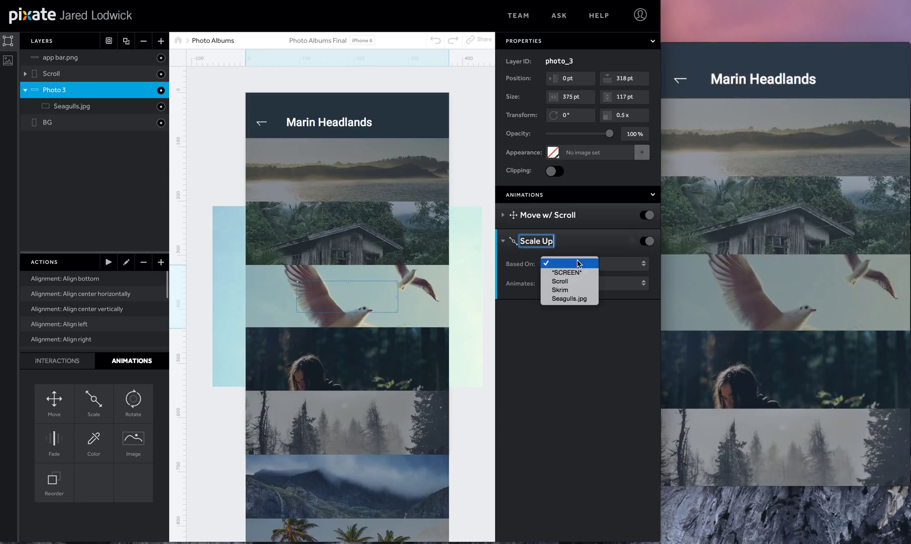
pyautogui.click(574, 290)
pyautogui.click(612, 265)
pyautogui.click(614, 274)
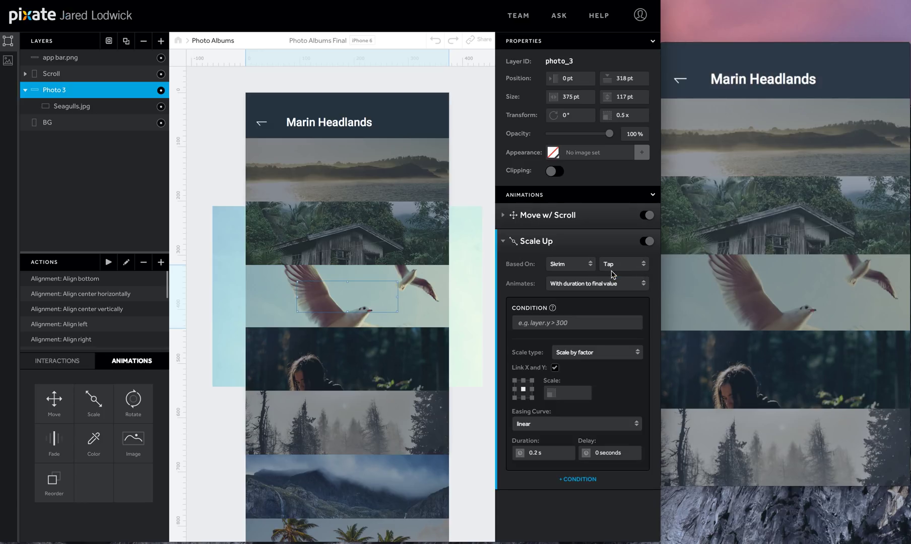
pyautogui.click(583, 392)
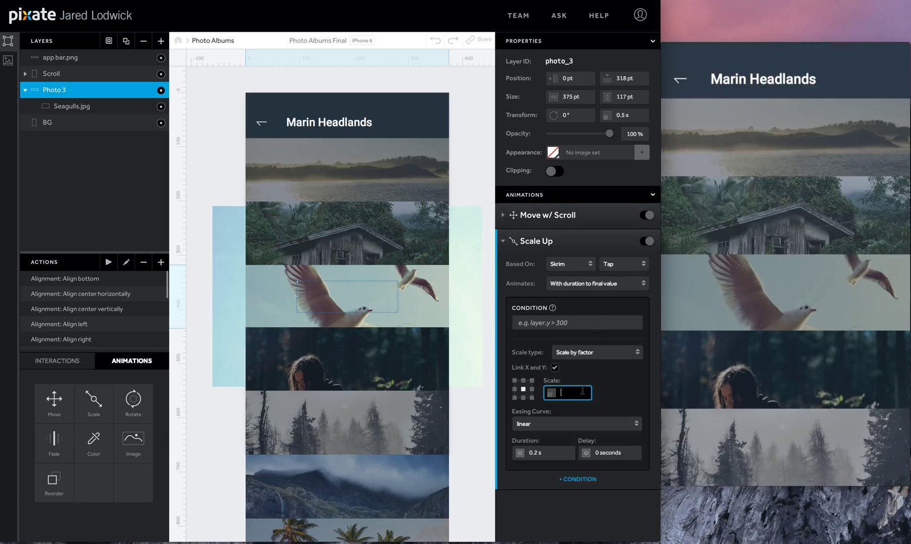
# Give Photo 3's Scale Up a spring easing curve with friction 30, tension 250 and a 0.7 s delay
pyautogui.click(575, 424)
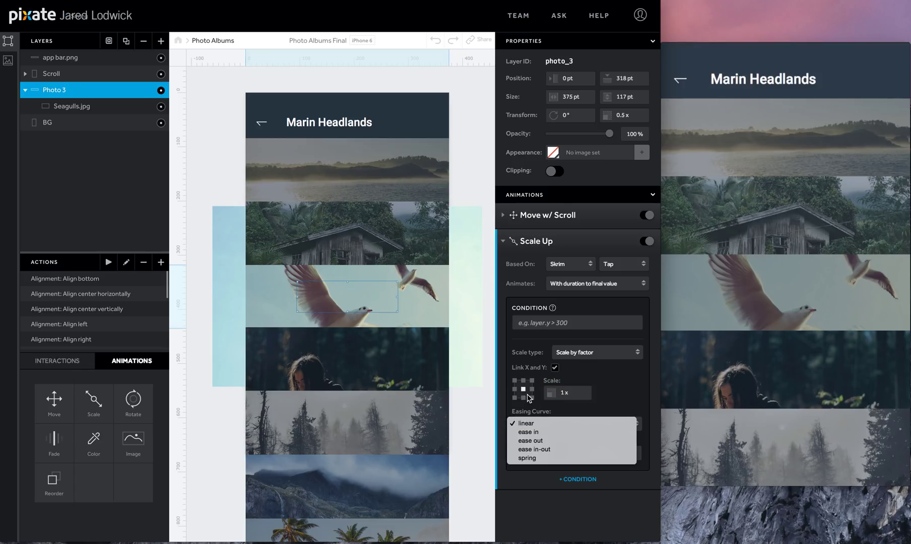
pyautogui.click(536, 455)
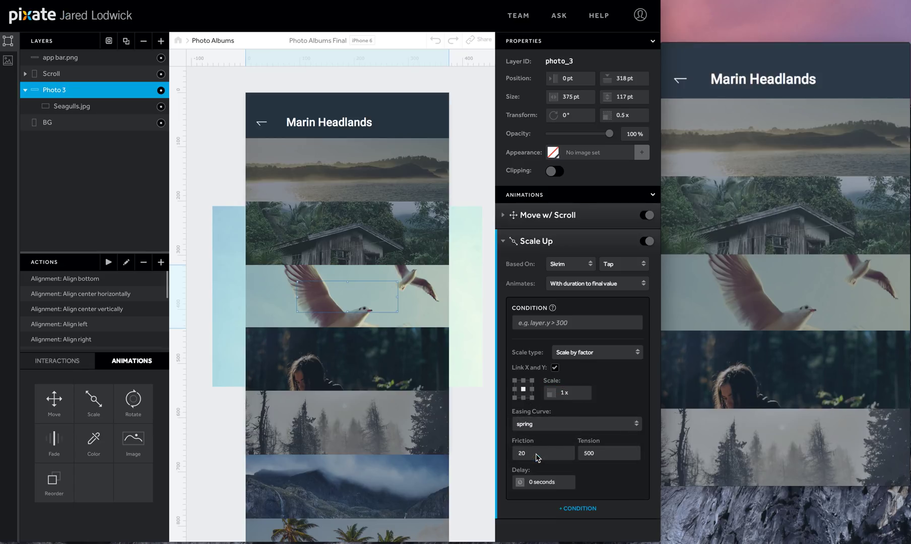
pyautogui.click(537, 455)
pyautogui.write('30')
pyautogui.press('Tab')
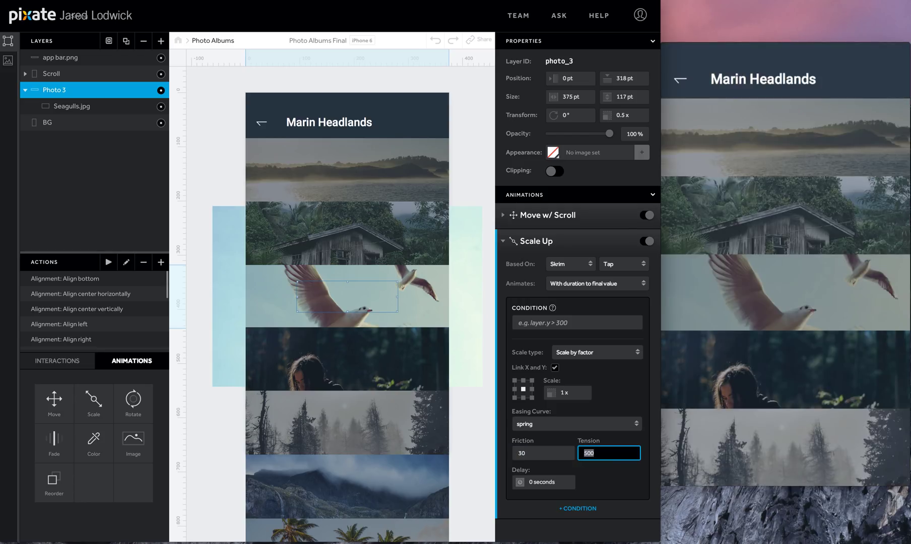
pyautogui.write('250')
pyautogui.press('Tab')
pyautogui.write('.7')
pyautogui.press('Return')
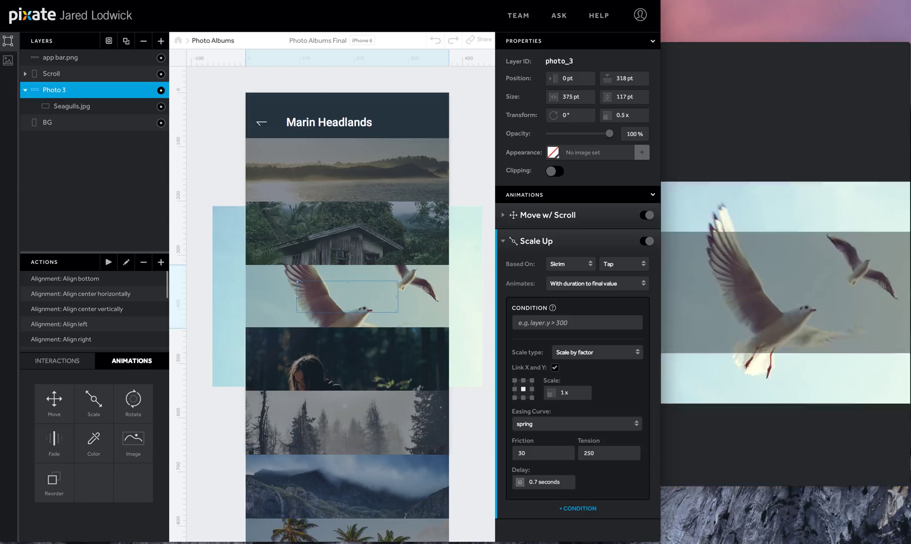
# Add a Move animation to the Photo 3 layer and name it Move Up
pyautogui.click(506, 244)
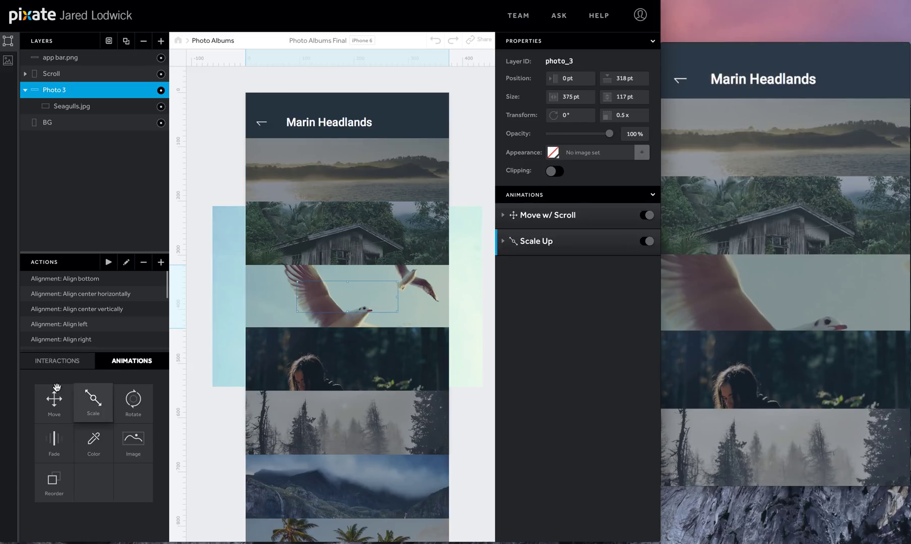
pyautogui.moveTo(54, 400); pyautogui.dragTo(48, 94)
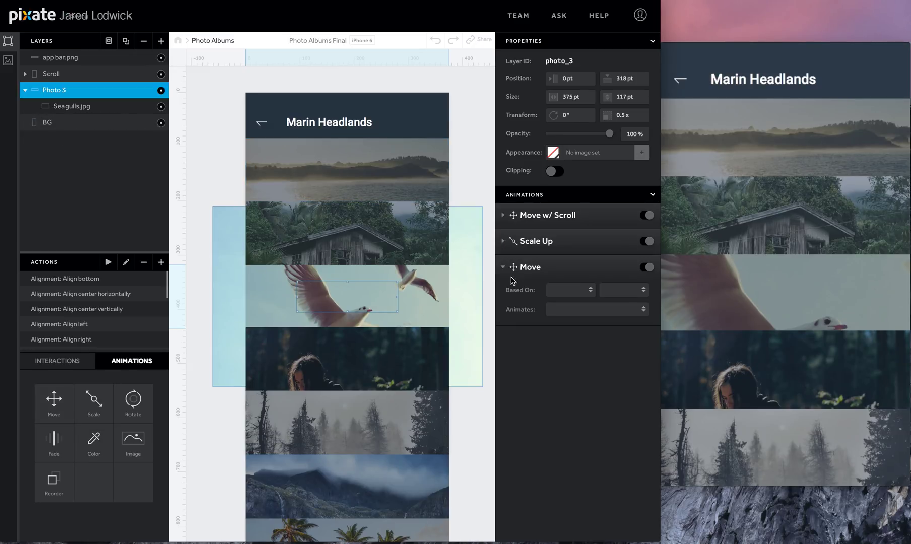
pyautogui.write('Up')
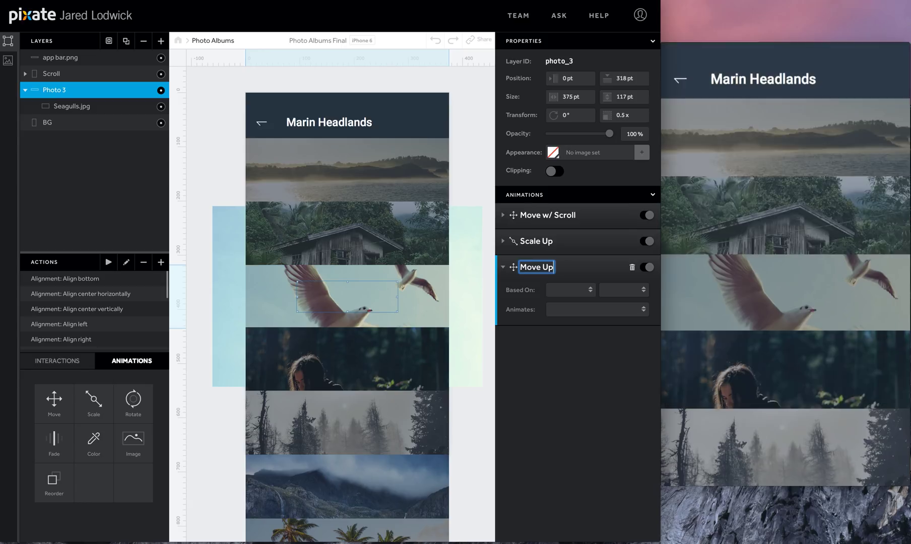
pyautogui.press('Return')
# Base Photo 3's Move Up on Skrim's Tap and set its top destination to 275 pt
pyautogui.click(582, 299)
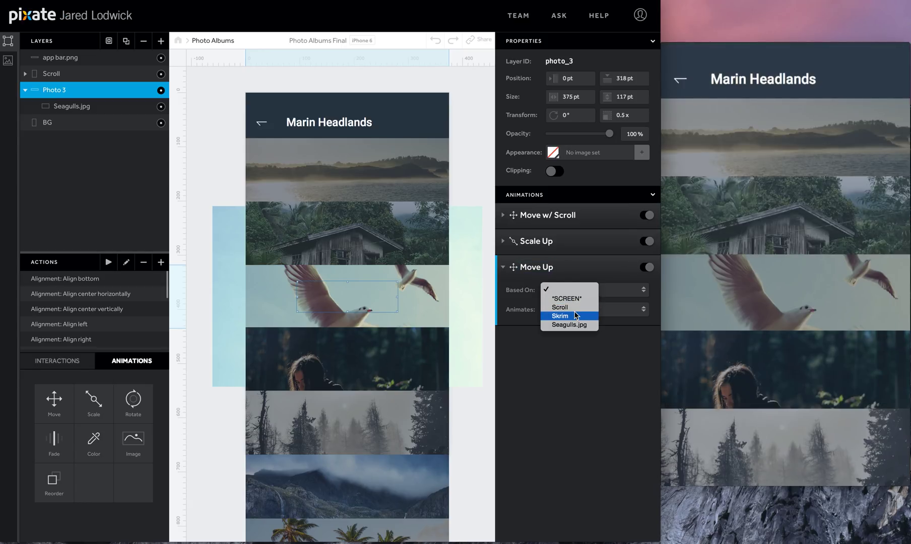
pyautogui.click(576, 315)
pyautogui.click(613, 297)
pyautogui.click(613, 299)
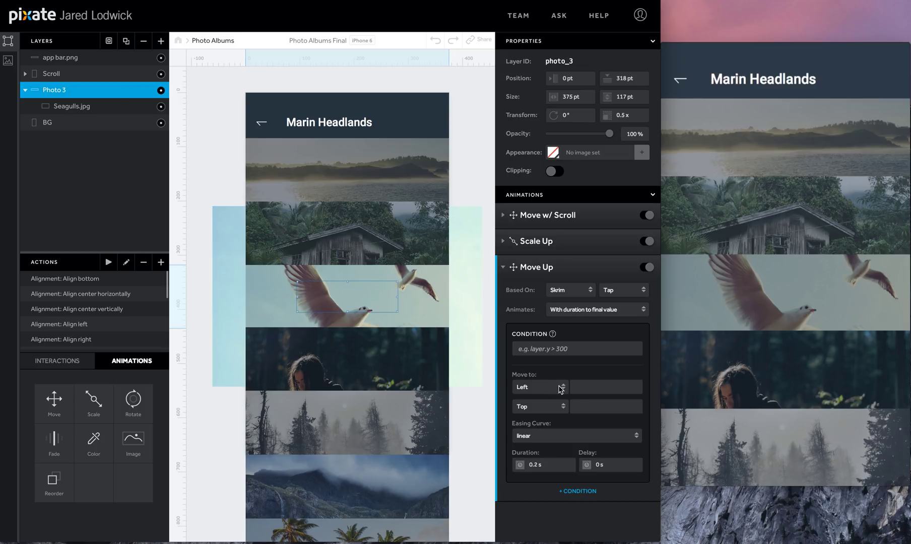
pyautogui.click(583, 403)
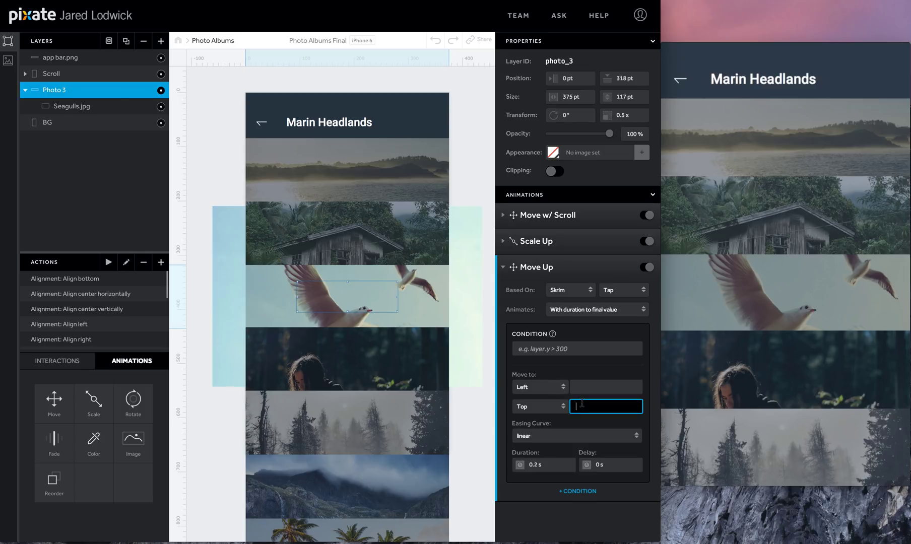
pyautogui.write('275')
pyautogui.press('Return')
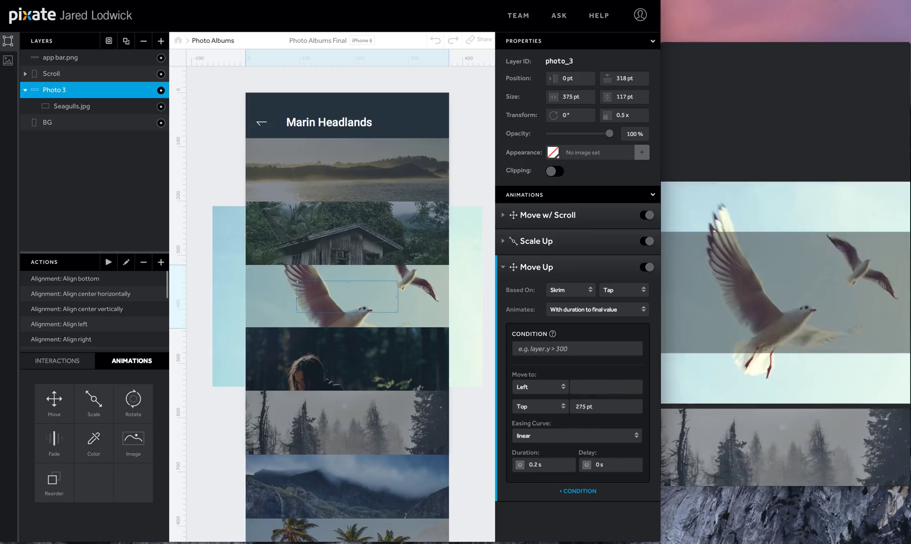
# Give Photo 3's Move Up a spring easing curve with tension 100 and a 0.6 s delay
pyautogui.click(602, 436)
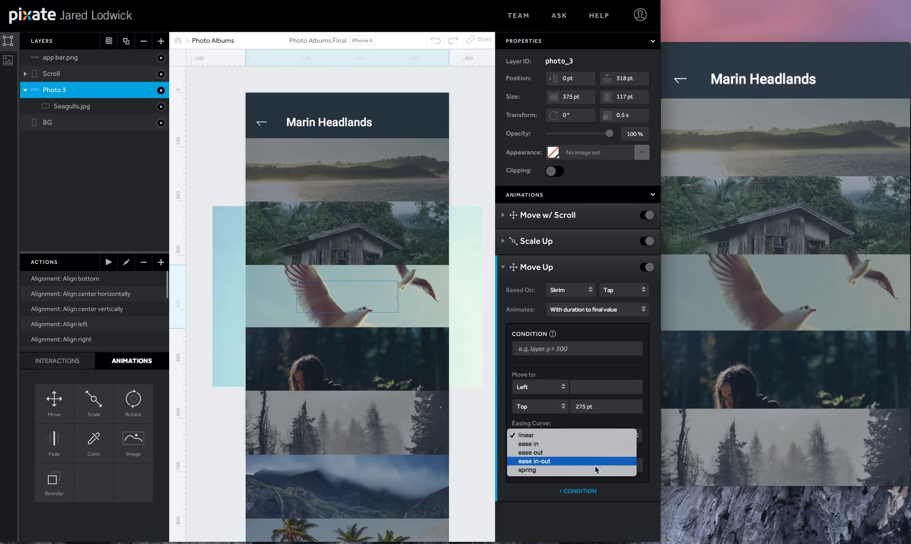
pyautogui.click(596, 471)
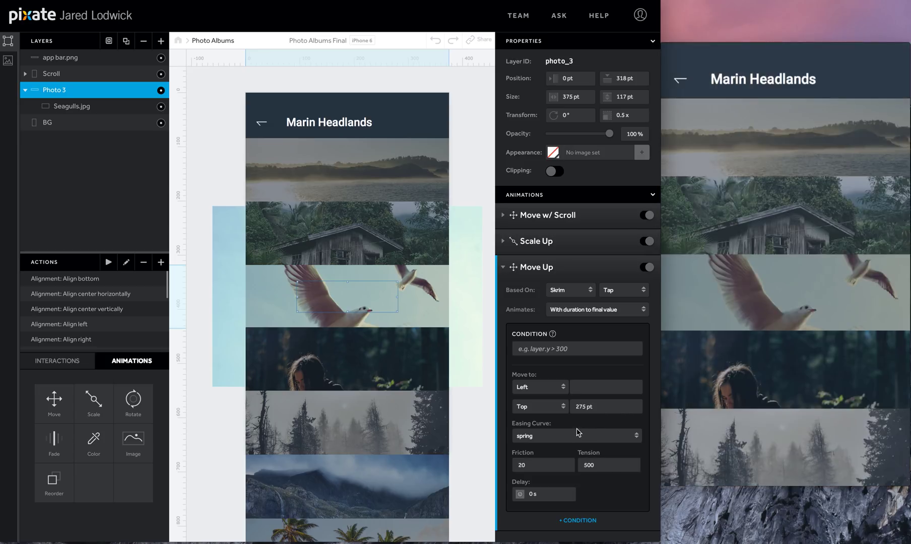
pyautogui.click(562, 466)
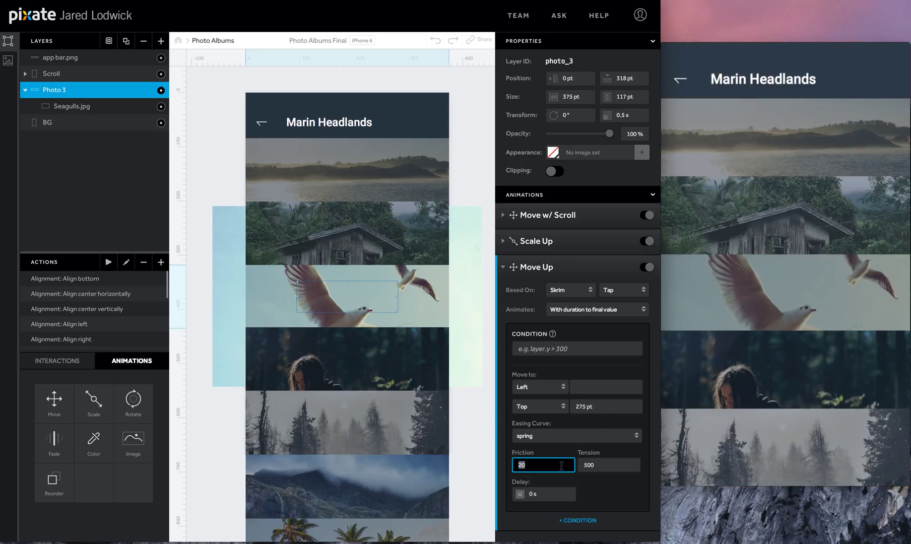
pyautogui.press('Tab')
pyautogui.write('100')
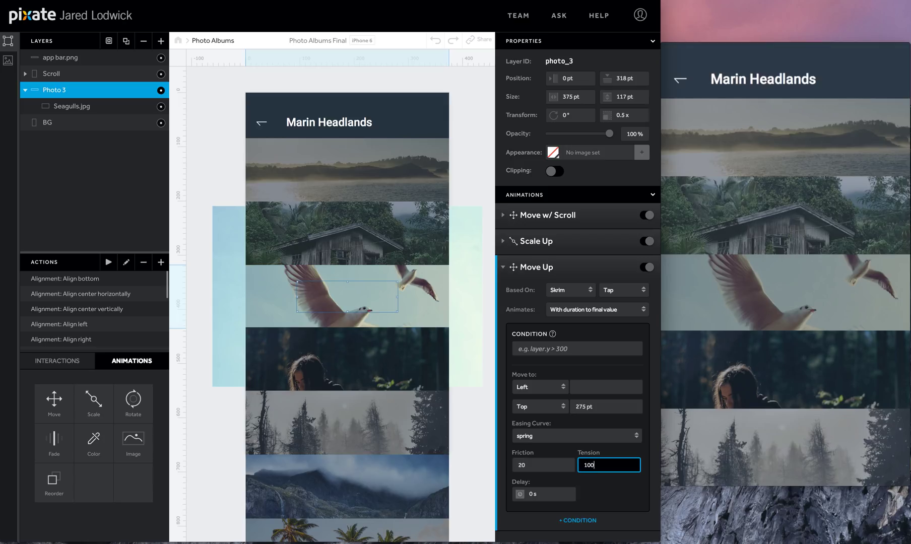
pyautogui.press('Tab')
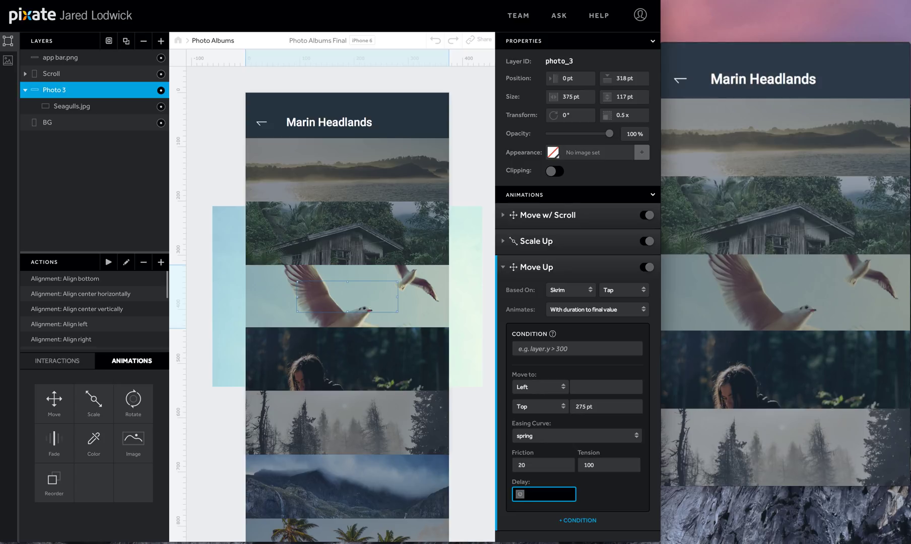
pyautogui.press('Return')
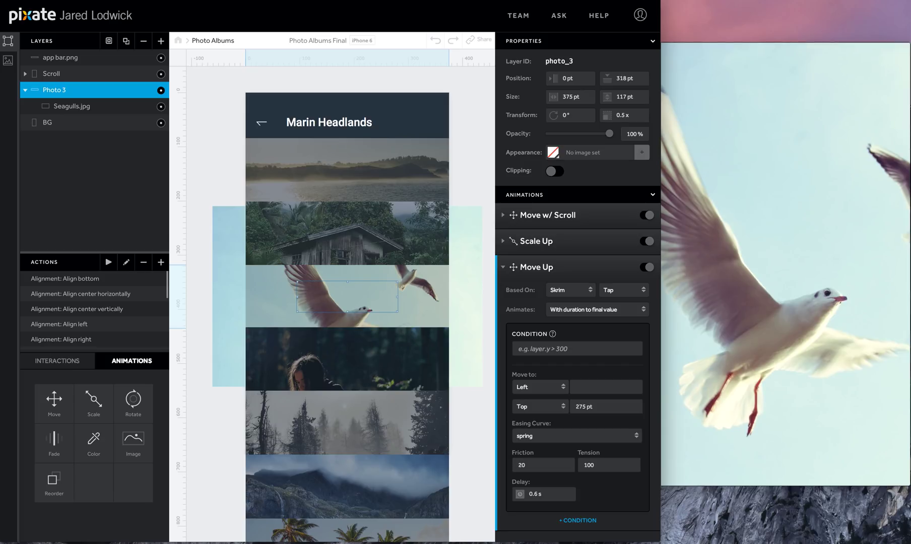
pyautogui.click(503, 268)
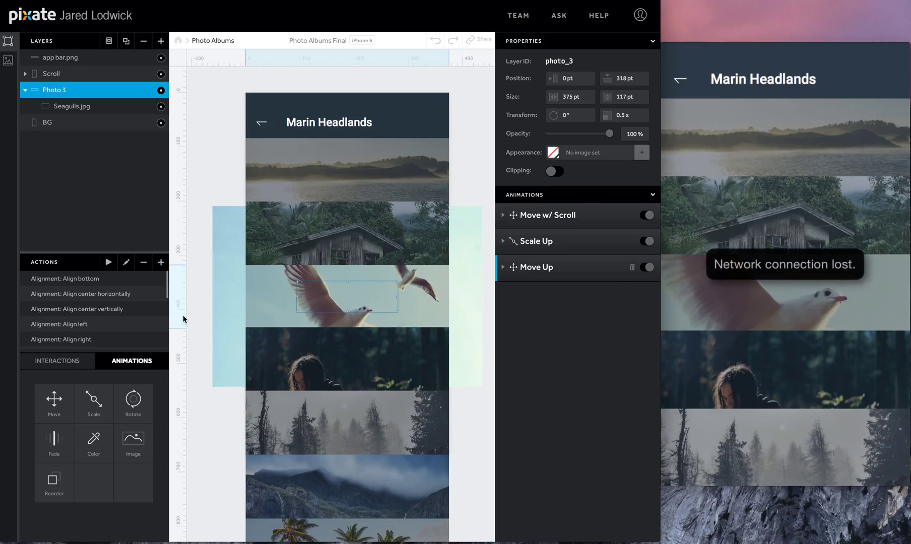
# Add a Scale animation to the Photo 3 layer and name it Scale Down
pyautogui.moveTo(93, 401); pyautogui.dragTo(56, 90)
pyautogui.doubleClick(528, 293)
pyautogui.write('DownScale Down')
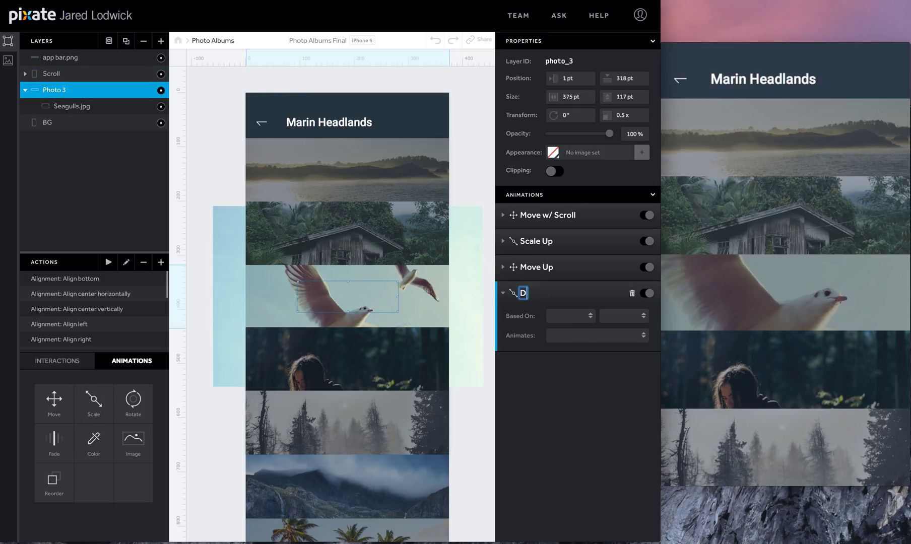
pyautogui.press('Return')
# Base Photo 3's Scale Down on Seagulls.jpg's Long Press and set its scale factor to 0.5x
pyautogui.click(569, 317)
pyautogui.click(569, 352)
pyautogui.click(611, 318)
pyautogui.click(617, 335)
pyautogui.click(579, 442)
pyautogui.write('.5')
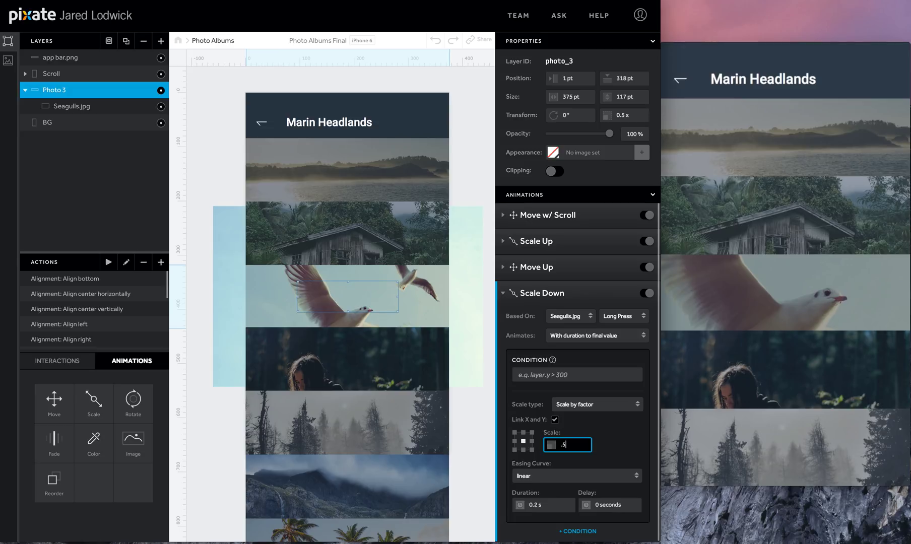
# Give Photo 3's Scale Down an ease out circular easing curve with a 0.4 s duration
pyautogui.click(583, 475)
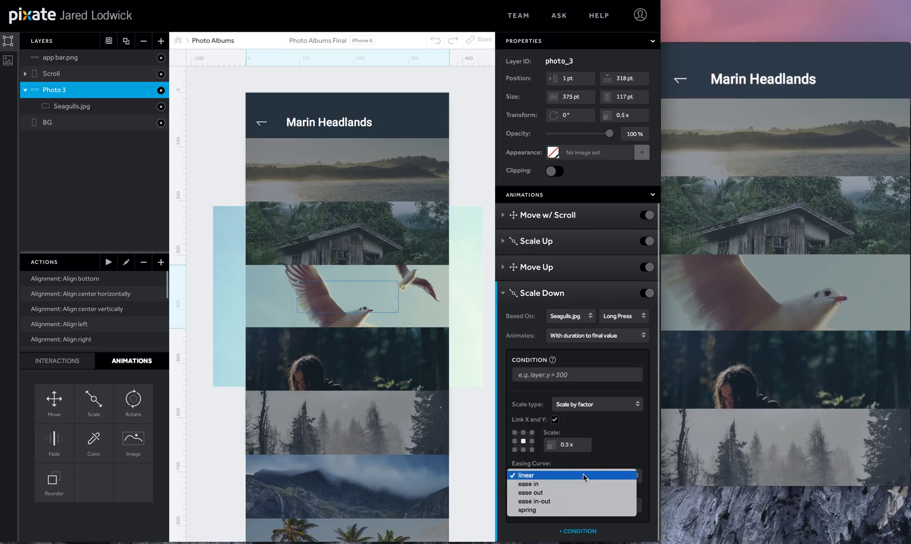
pyautogui.click(551, 493)
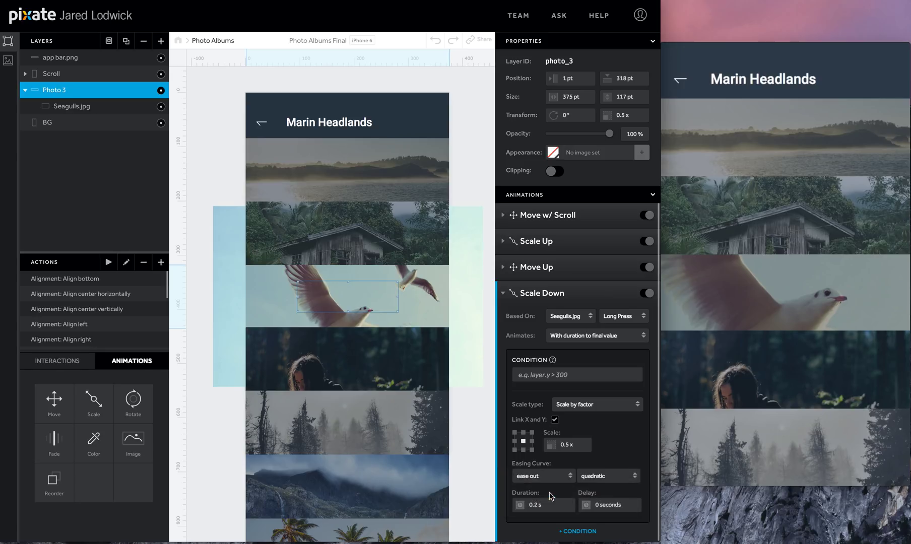
pyautogui.click(630, 478)
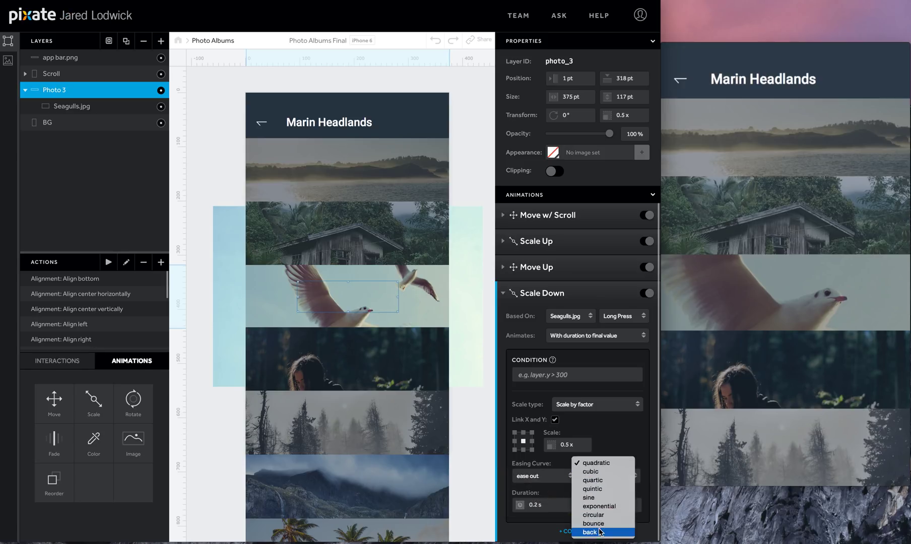
pyautogui.click(593, 516)
pyautogui.click(553, 504)
pyautogui.write('.4')
pyautogui.press('Tab')
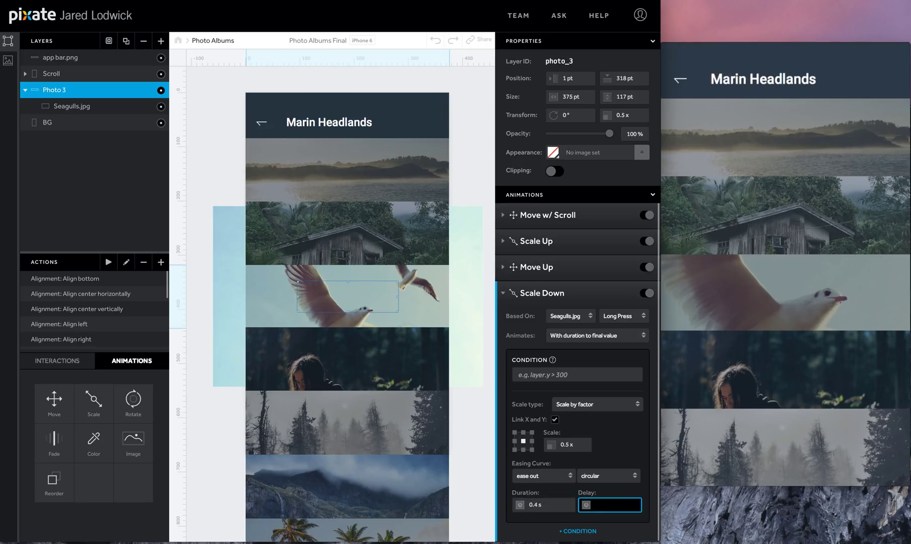
pyautogui.press('Return')
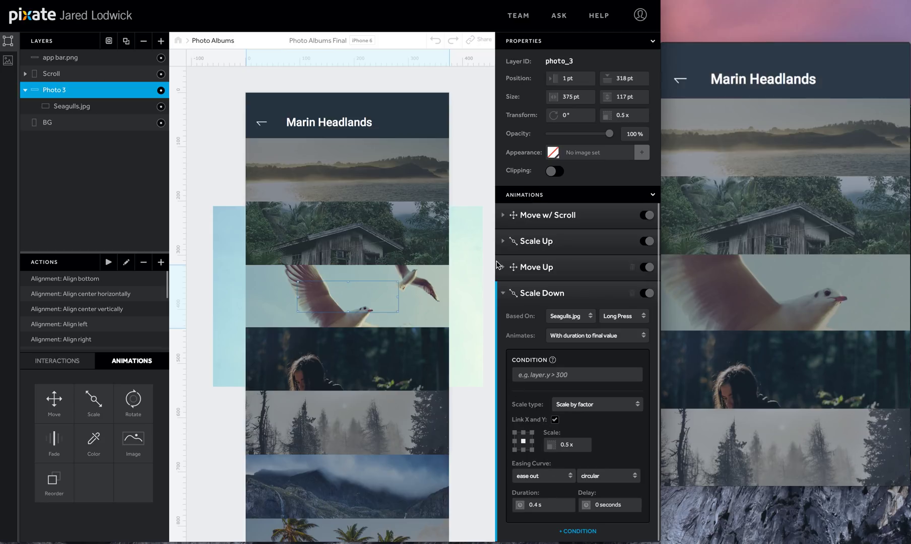
pyautogui.click(503, 293)
# Add a Move animation to the Photo 3 layer and name it Move Down
pyautogui.moveTo(54, 399); pyautogui.dragTo(75, 90)
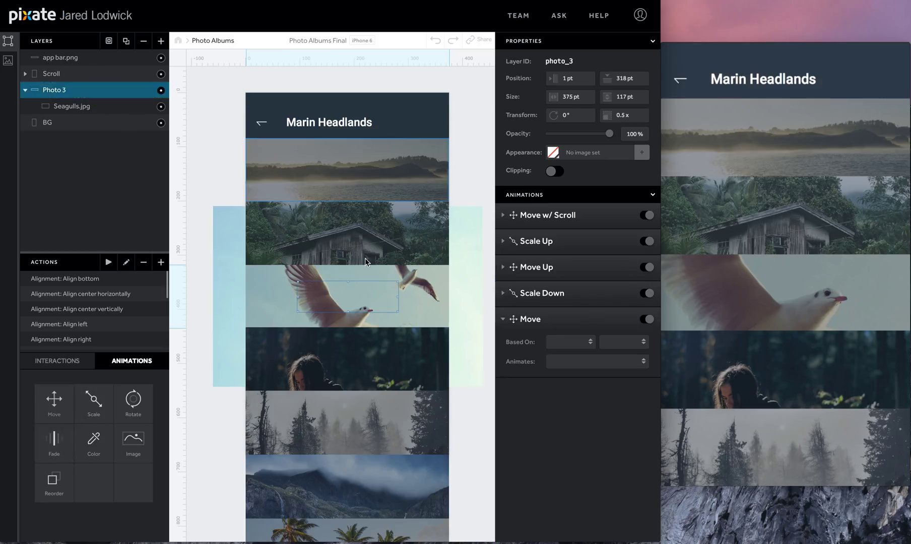
pyautogui.doubleClick(529, 320)
pyautogui.write('Move Down')
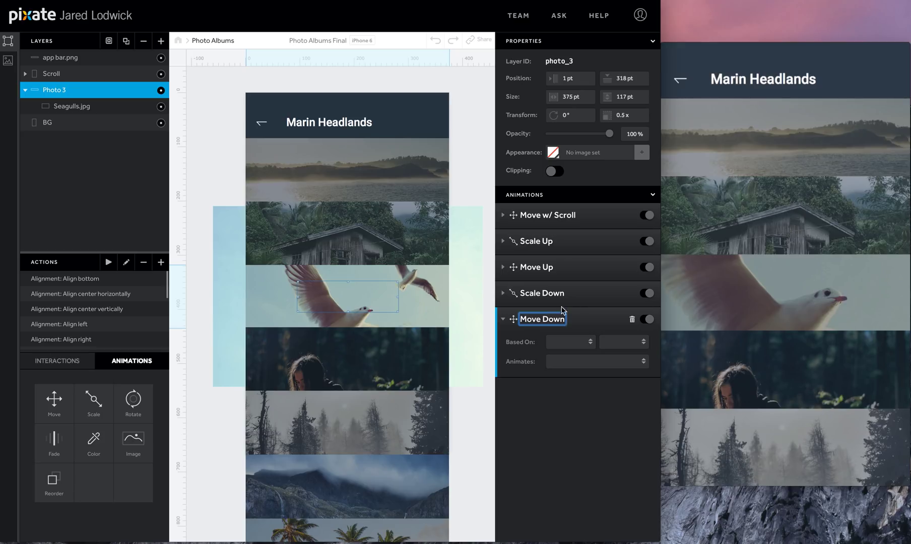
# Base Photo 3's Move Down on Seagulls.jpg's Long Press and set its top destination to 318 pt
pyautogui.click(588, 357)
pyautogui.click(588, 343)
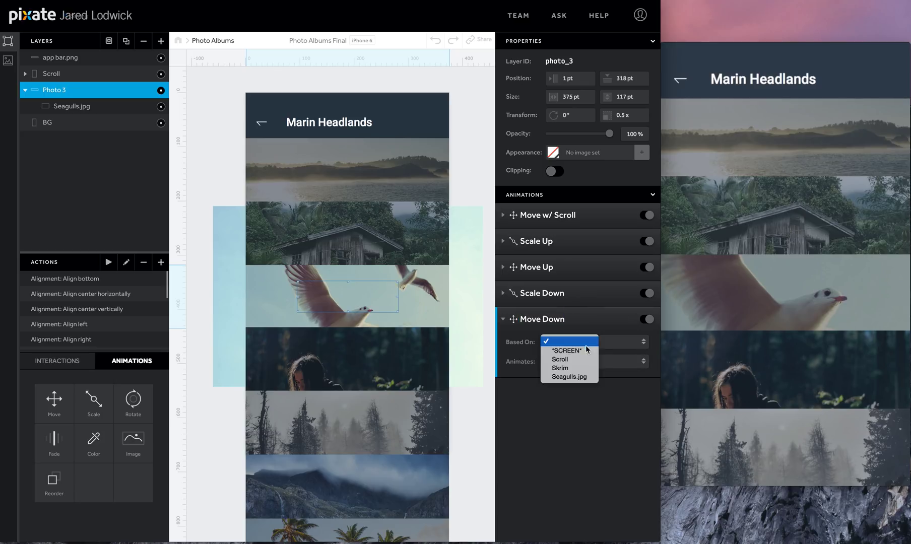
pyautogui.click(569, 376)
pyautogui.click(610, 359)
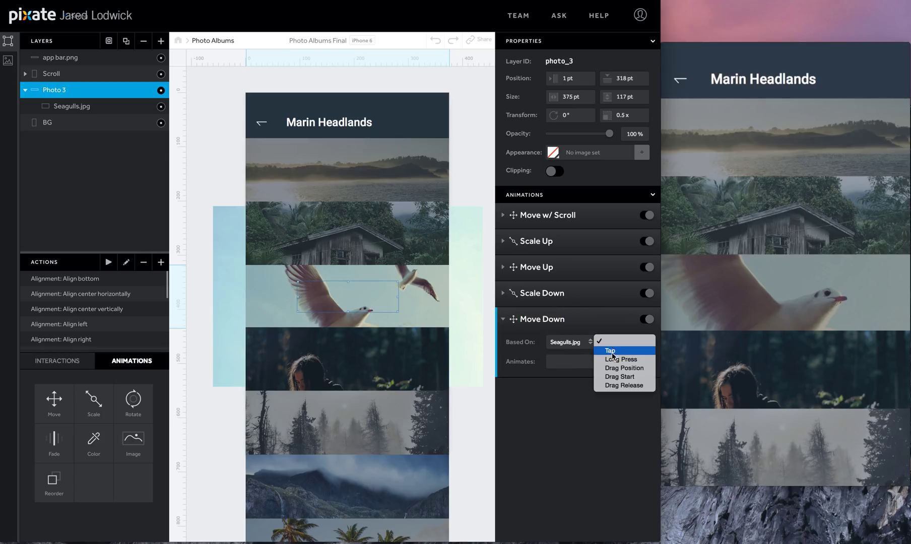
pyautogui.click(613, 359)
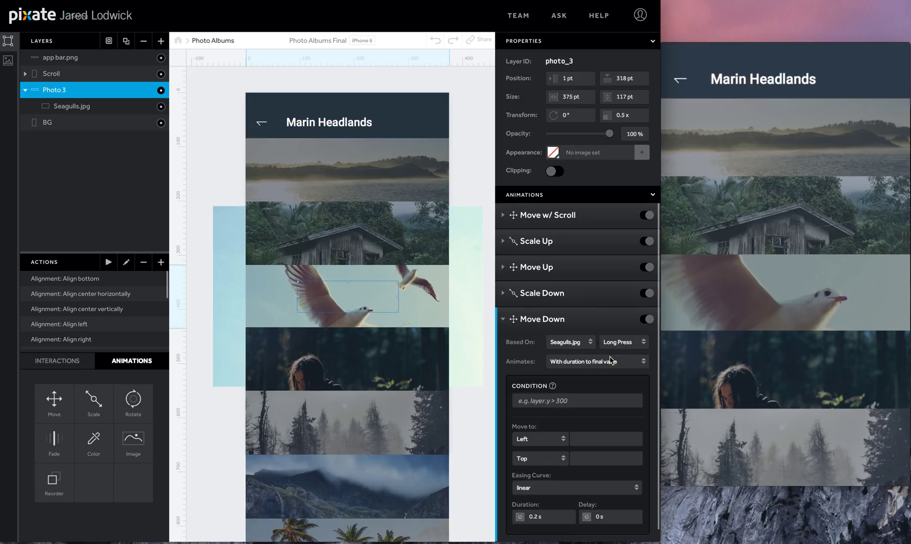
pyautogui.click(584, 460)
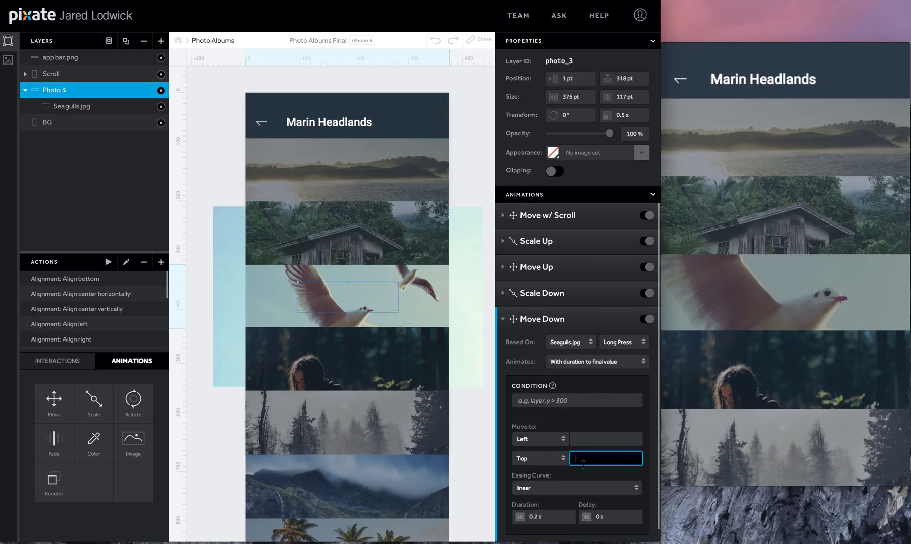
pyautogui.write('318')
# Give Photo 3's Move Down an ease out quadratic easing curve with a 0.4 s duration
pyautogui.click(594, 488)
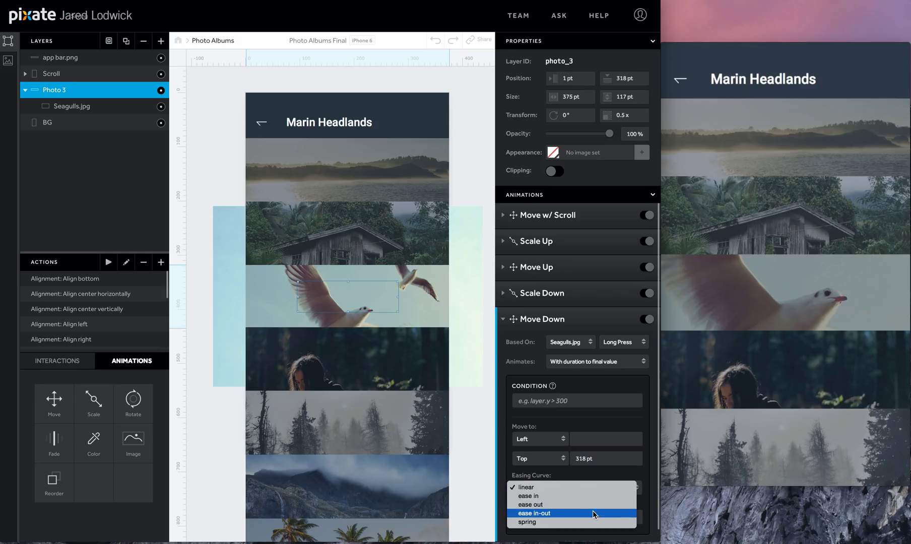
pyautogui.click(590, 506)
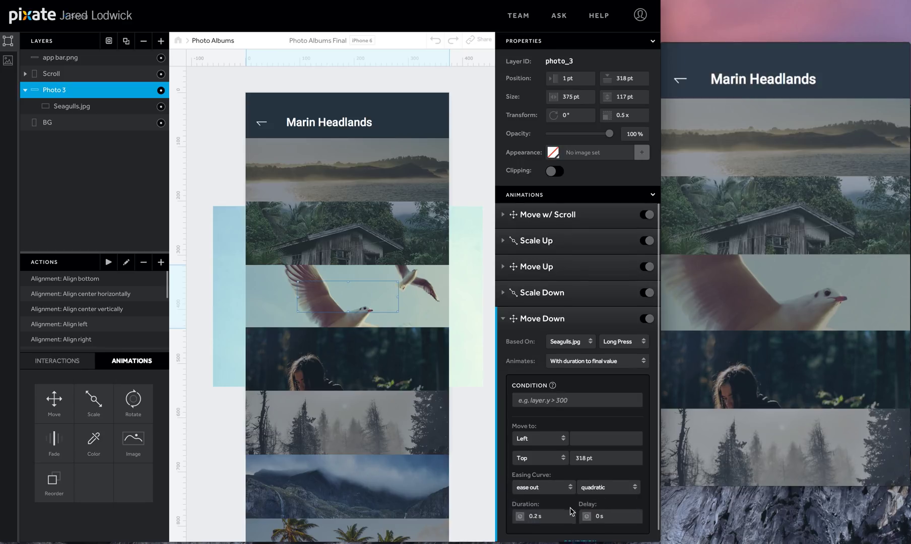
pyautogui.scroll(-1, 571, 508)
pyautogui.click(555, 500)
pyautogui.write('.4')
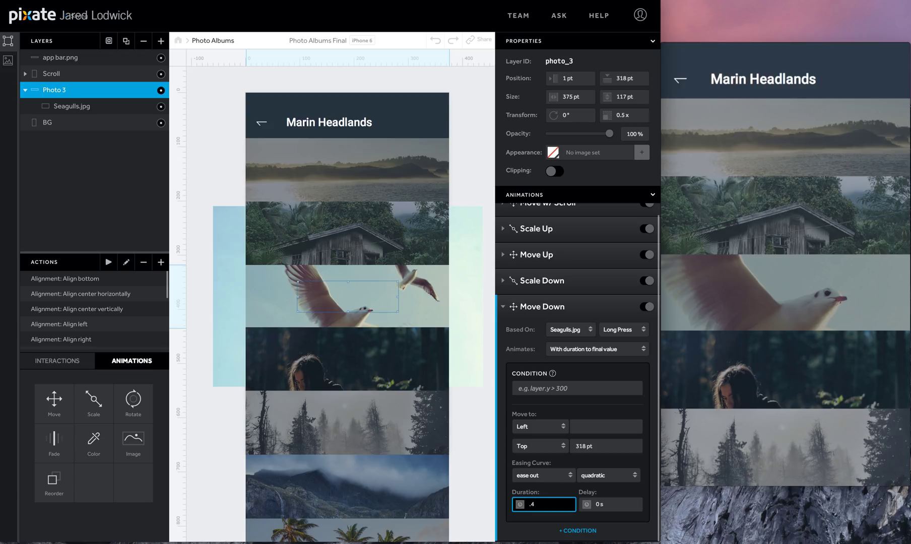
pyautogui.press('Return')
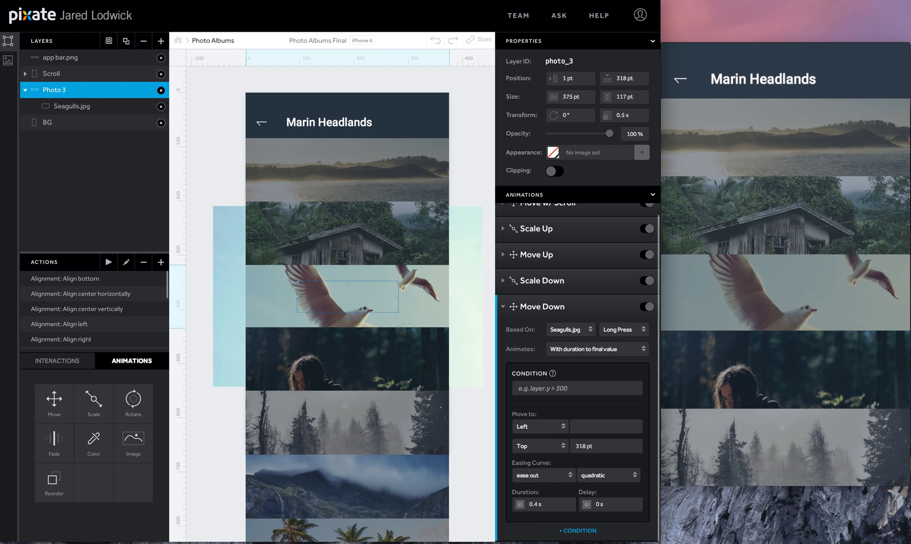
# Add two Fade animations to the Skrim layer inside Scroll and name the first one Fade Out
pyautogui.click(25, 74)
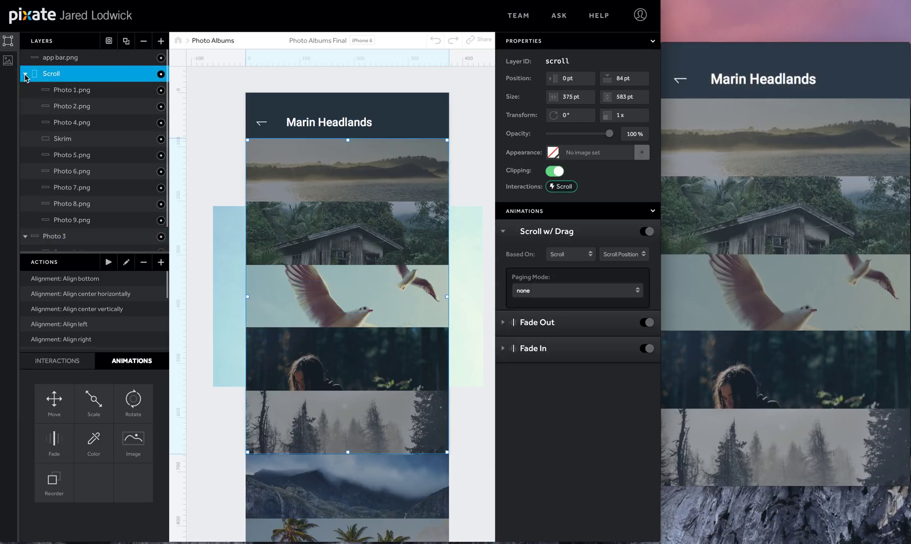
pyautogui.click(66, 137)
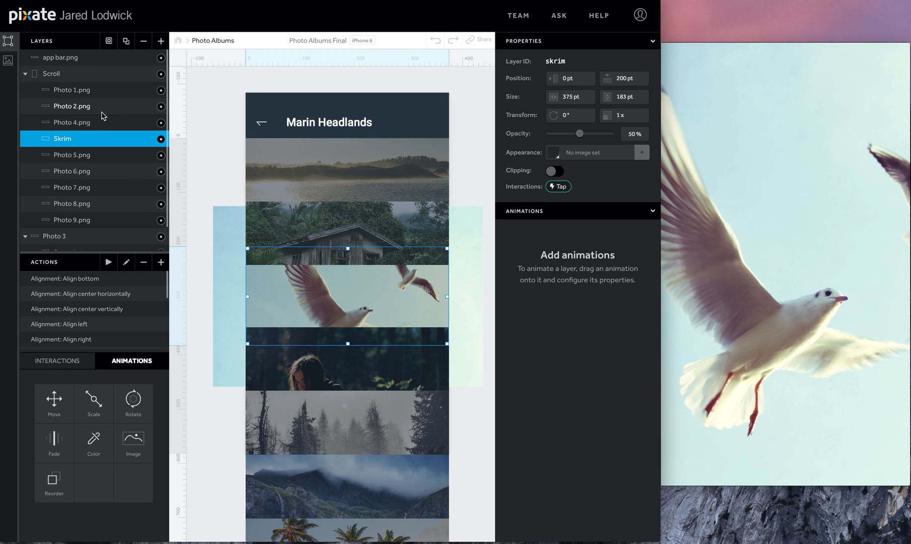
pyautogui.moveTo(56, 441); pyautogui.dragTo(69, 142)
pyautogui.moveTo(54, 442); pyautogui.dragTo(69, 142)
pyautogui.doubleClick(529, 232)
pyautogui.write('OutFade')
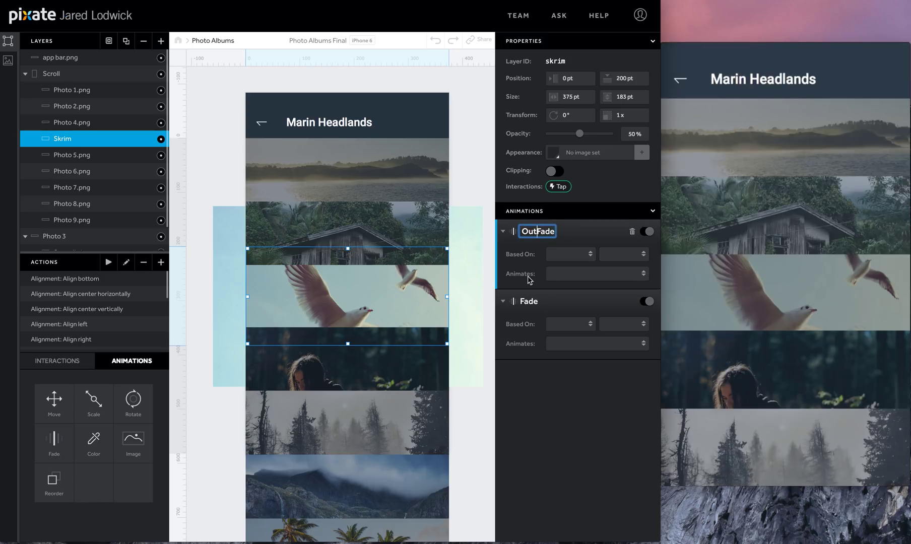
pyautogui.press('BackSpace')
pyautogui.write('Fade Out')
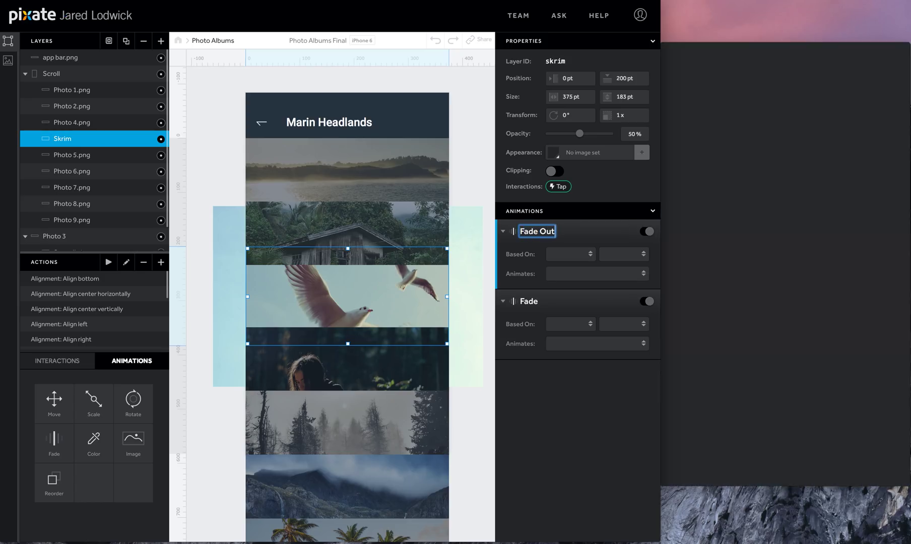
# Rename Skrim's second Fade animation as Fade In
pyautogui.click(533, 300)
pyautogui.click(533, 303)
pyautogui.write('In')
# Base Skrim's Fade Out animation on the Skrim layer's Tap interaction
pyautogui.click(578, 257)
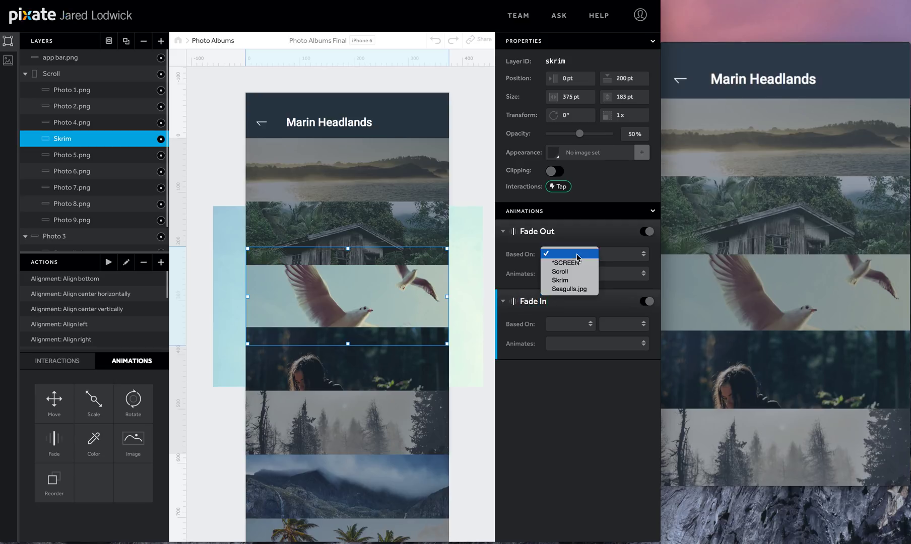
pyautogui.click(573, 281)
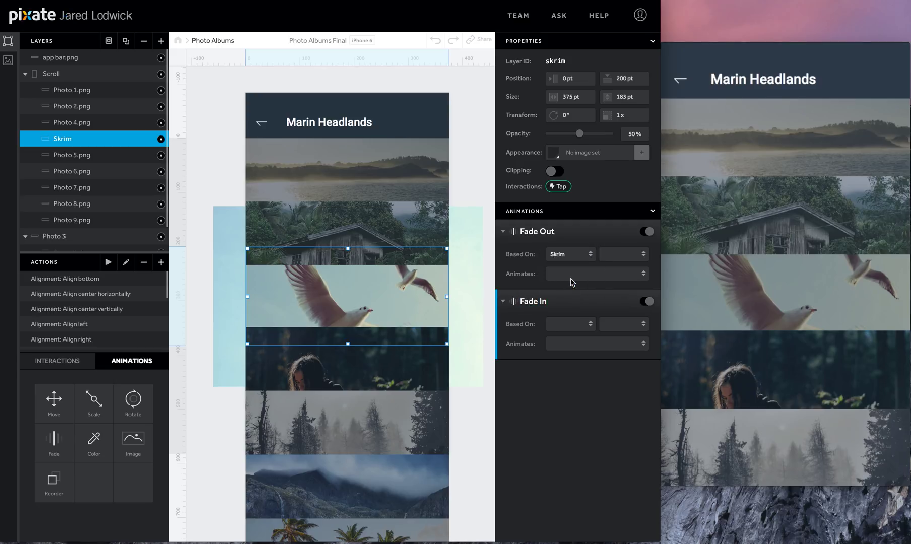
pyautogui.click(631, 254)
pyautogui.click(631, 264)
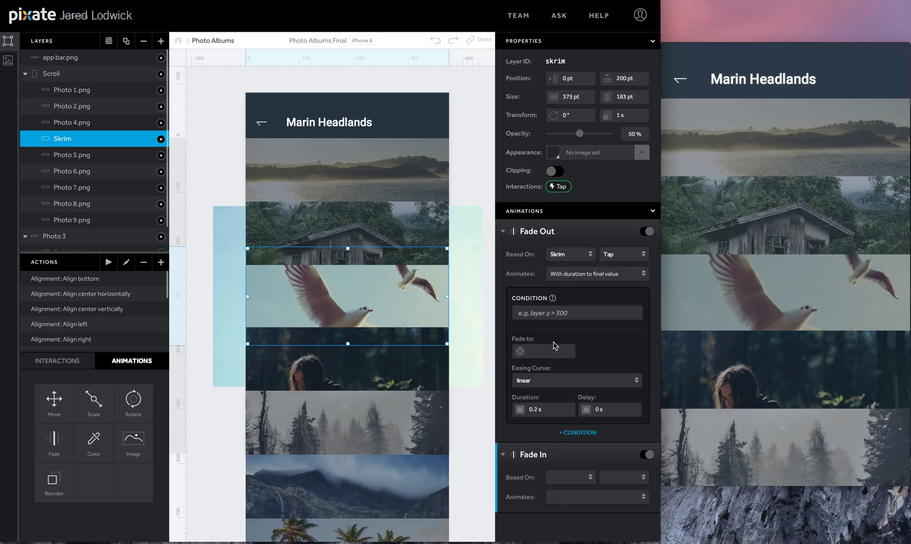
# Make Skrim's Fade Out fade to 0% with a 0.2 s delay
pyautogui.click(554, 348)
pyautogui.write('0')
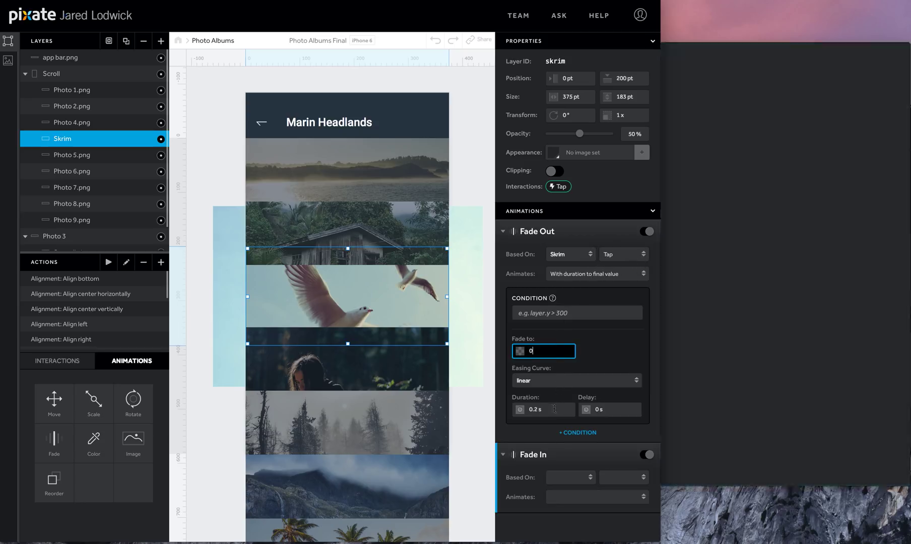
pyautogui.click(555, 410)
pyautogui.press('Tab')
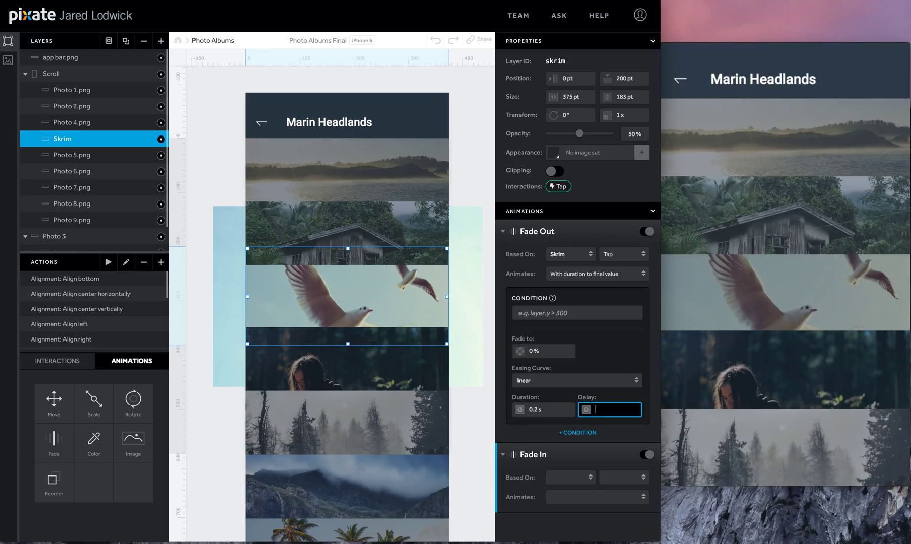
pyautogui.write('0.2')
pyautogui.press('Return')
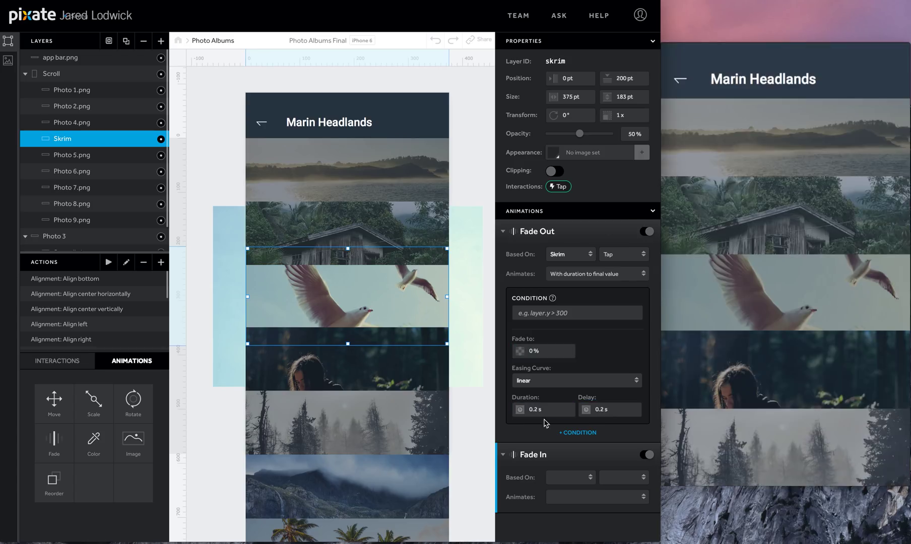
# Base Skrim's Fade In animation on the Long Press of Seagulls.jpg
pyautogui.click(567, 479)
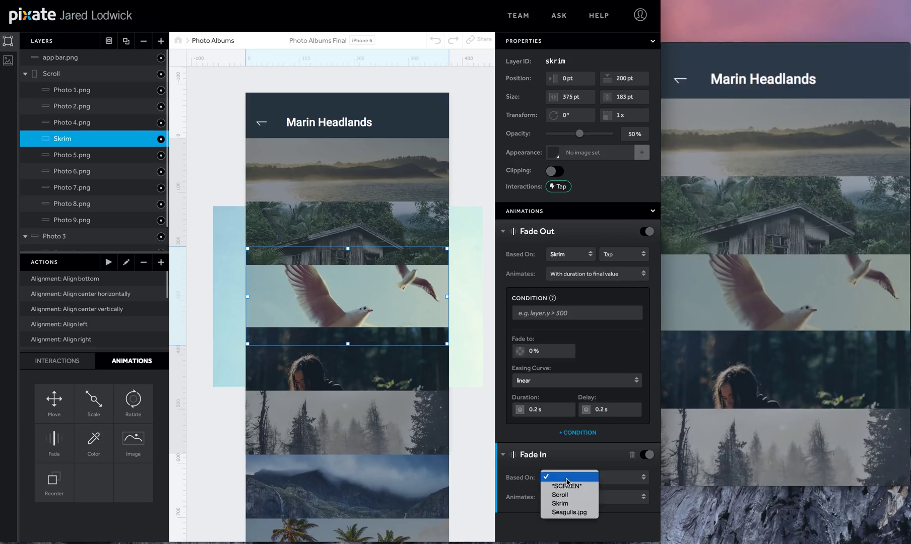
pyautogui.click(569, 512)
pyautogui.click(609, 478)
pyautogui.click(621, 496)
pyautogui.scroll(-5, 609, 499)
# Give Skrim's Fade In a 0.4 s delay and a fade-to value of 50%
pyautogui.click(554, 449)
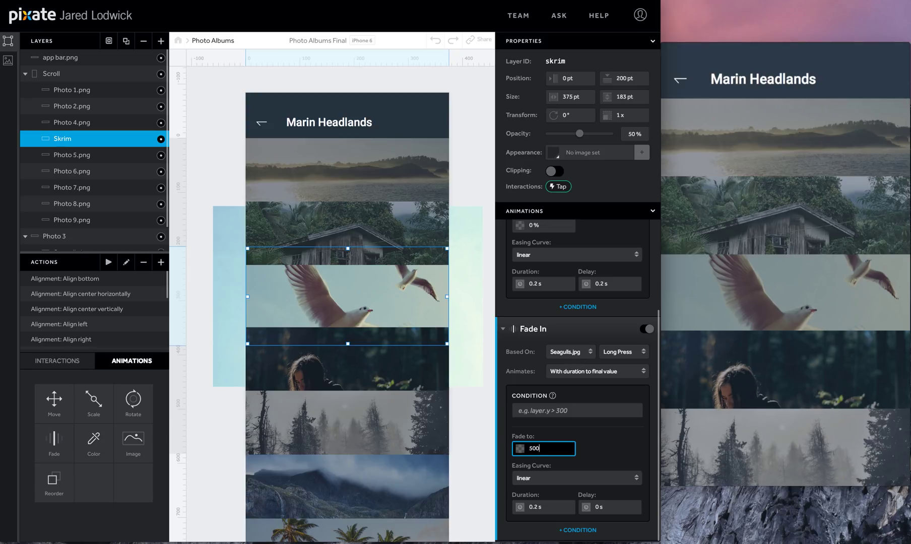
pyautogui.press('Tab')
pyautogui.press('Tab')
pyautogui.press('Tab')
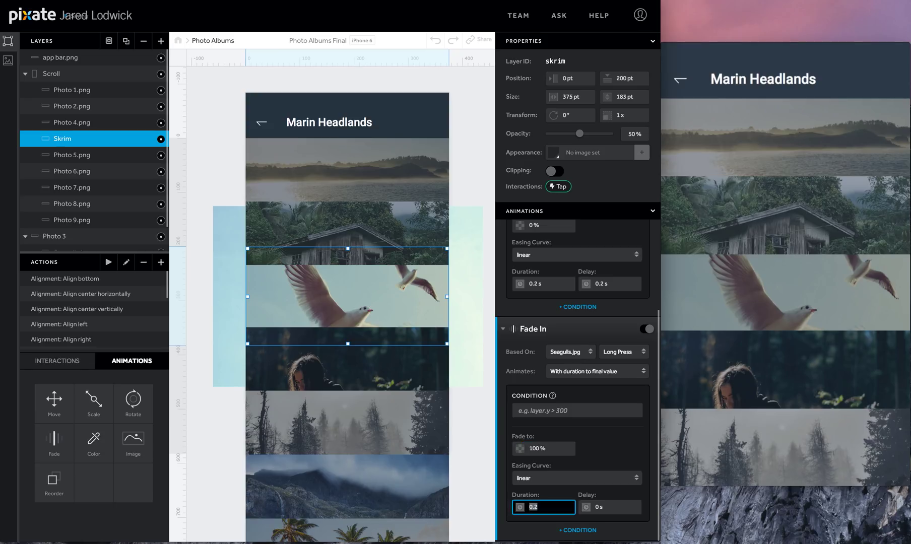
pyautogui.write('.4')
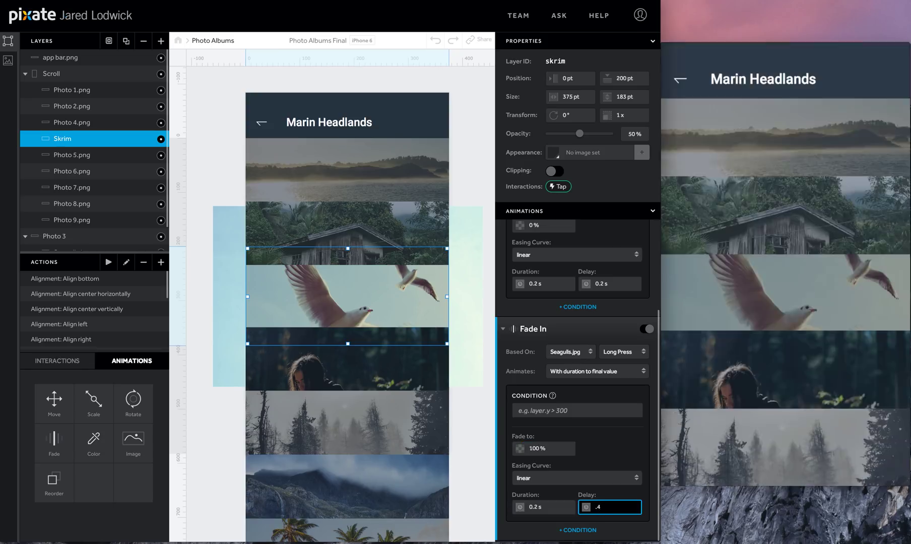
pyautogui.press('Return')
pyautogui.scroll(-2, 116, 65)
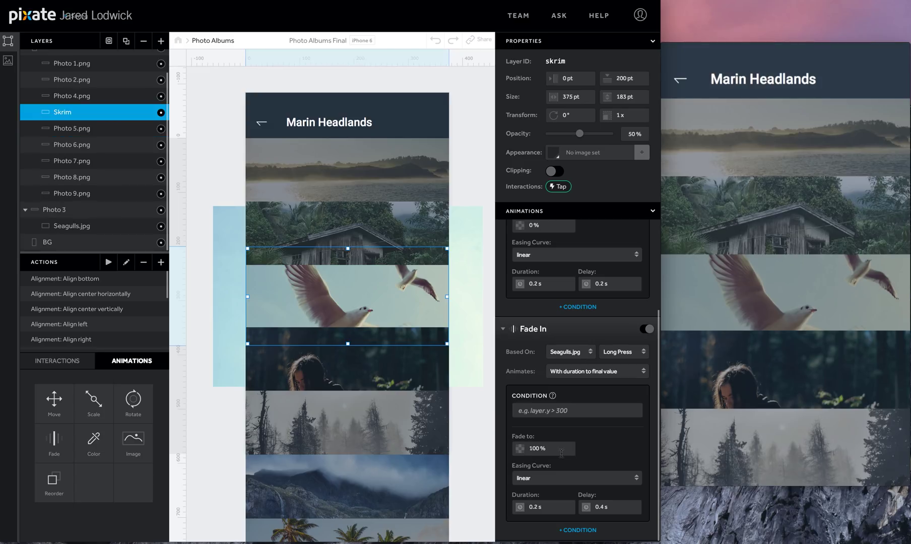
pyautogui.click(562, 453)
pyautogui.write('50')
pyautogui.press('Return')
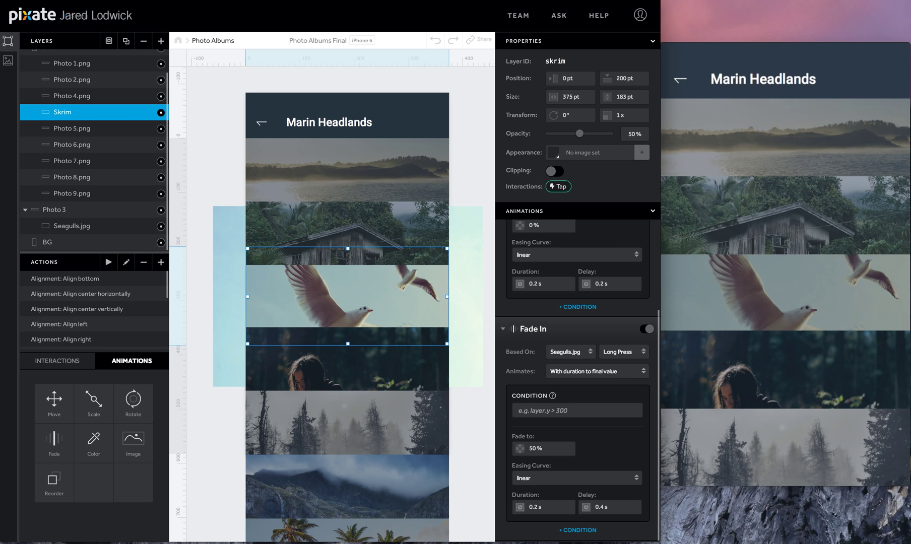
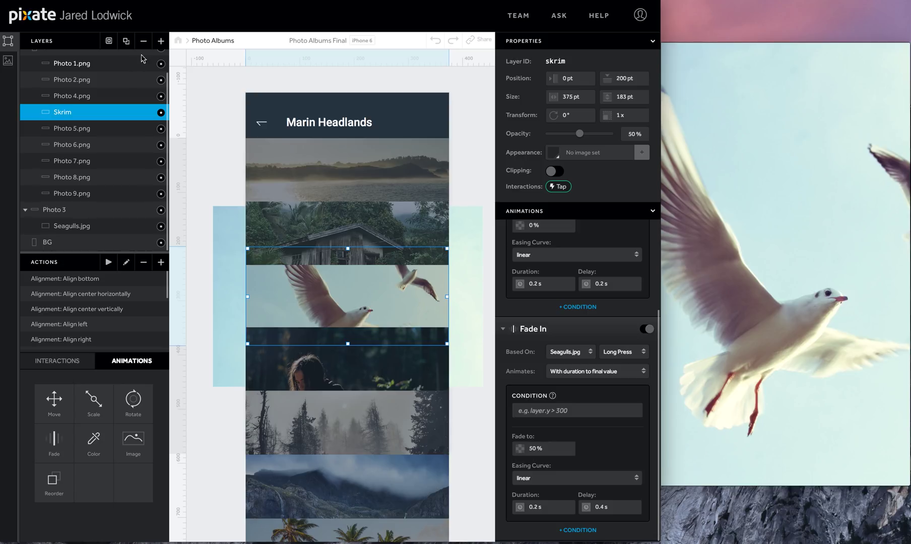
# Add a new layer and place it outside the Scroll group, between app bar.png and Scroll
pyautogui.click(160, 43)
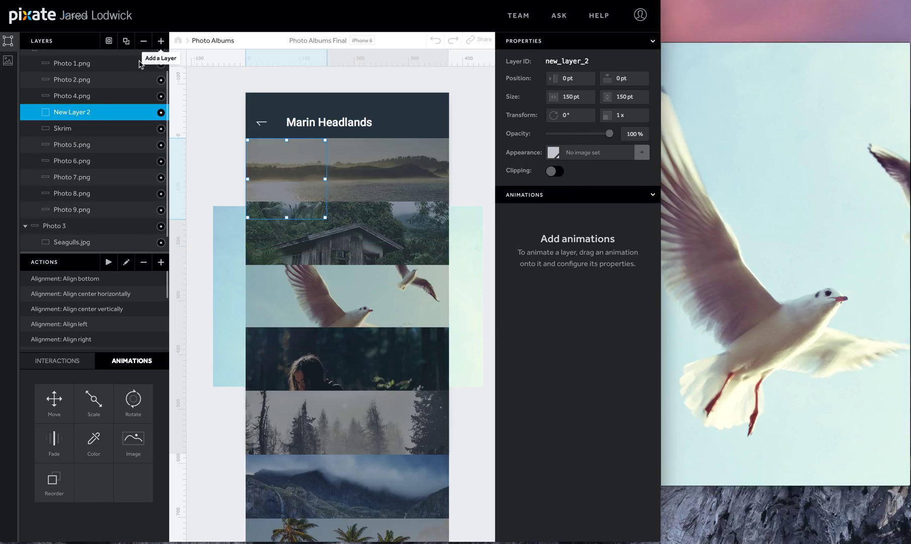
pyautogui.moveTo(86, 110); pyautogui.dragTo(87, 58)
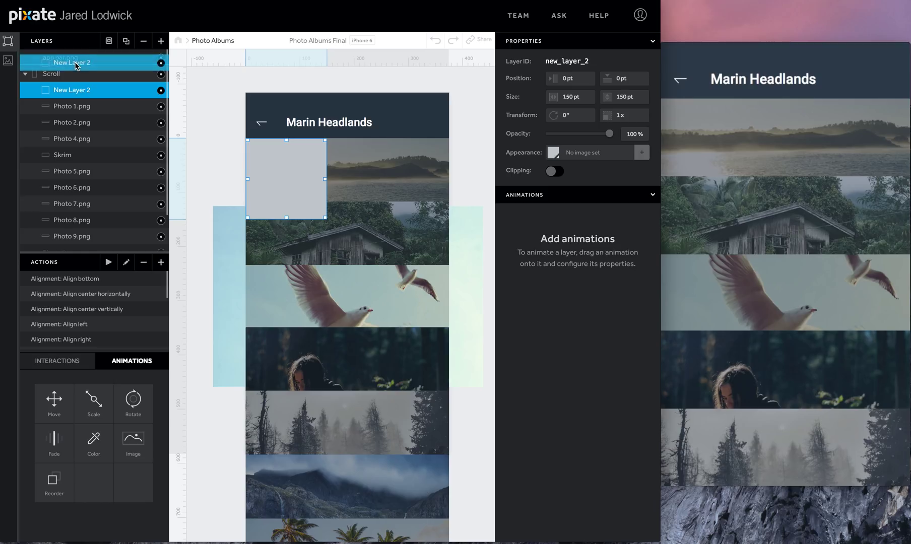
pyautogui.moveTo(74, 91); pyautogui.dragTo(73, 74)
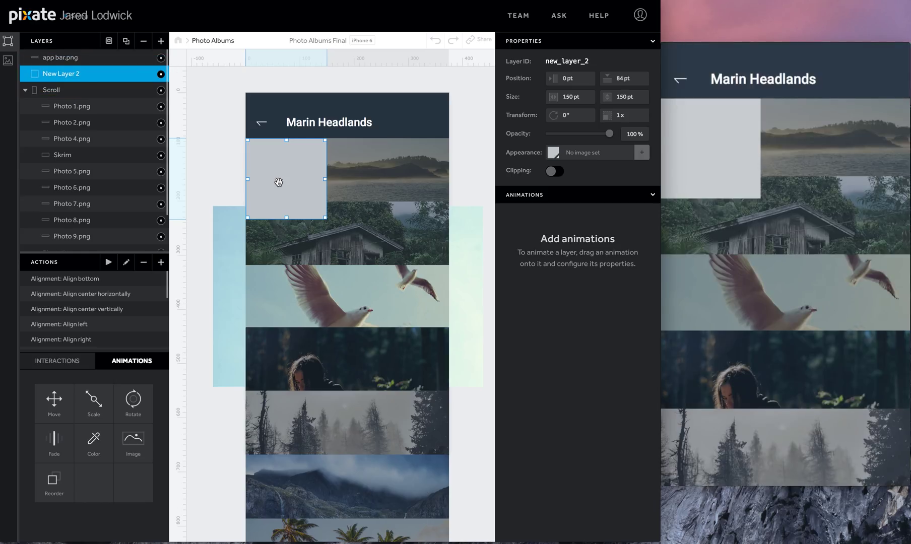
# Fill the new layer with near-black and size it 375 pt wide by 234 pt high
pyautogui.click(554, 152)
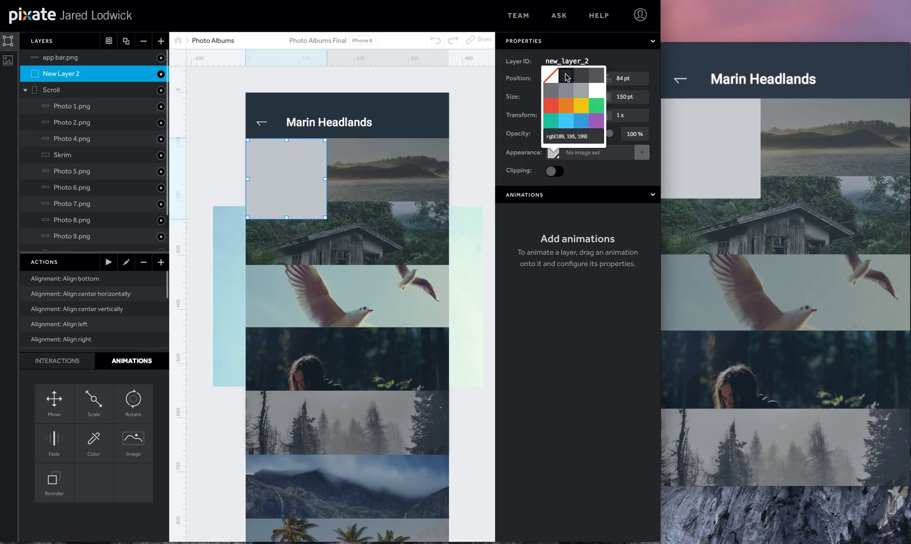
pyautogui.click(566, 77)
pyautogui.moveTo(325, 179); pyautogui.dragTo(449, 177)
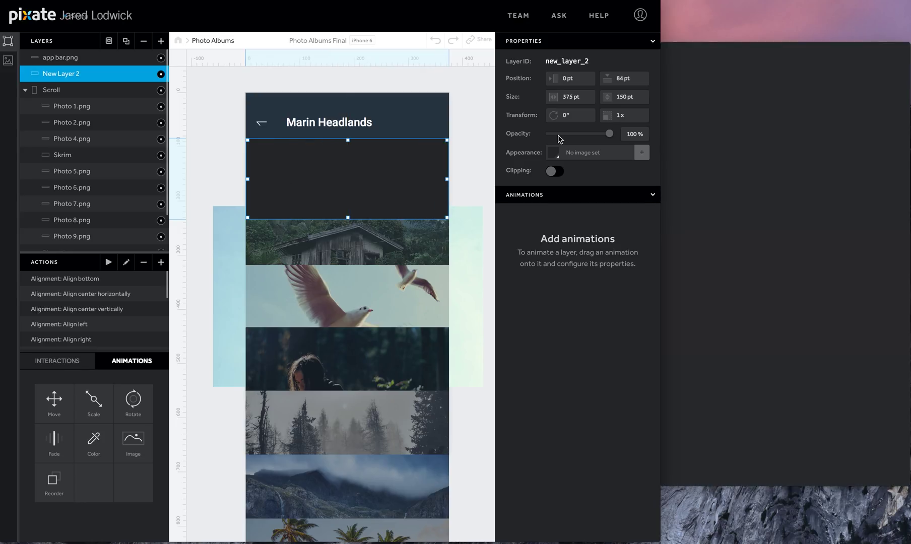
pyautogui.click(633, 99)
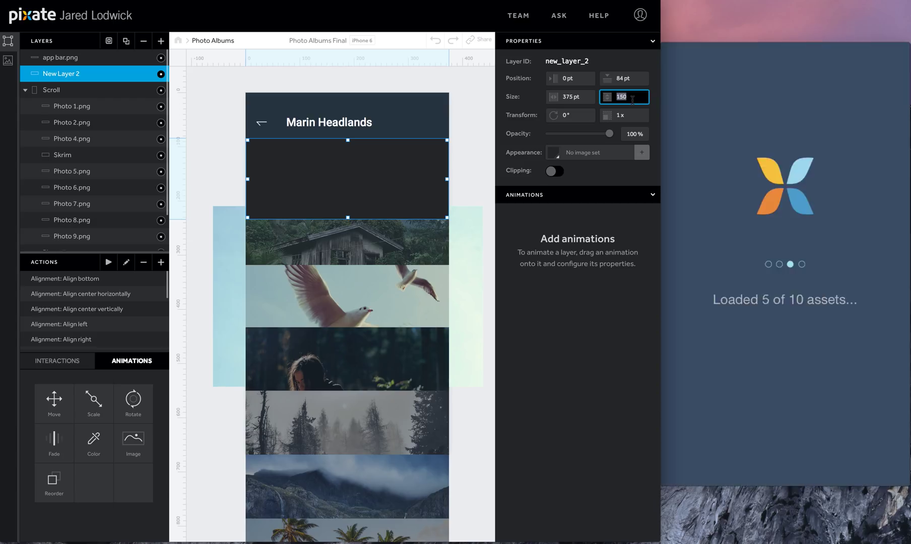
pyautogui.write('234')
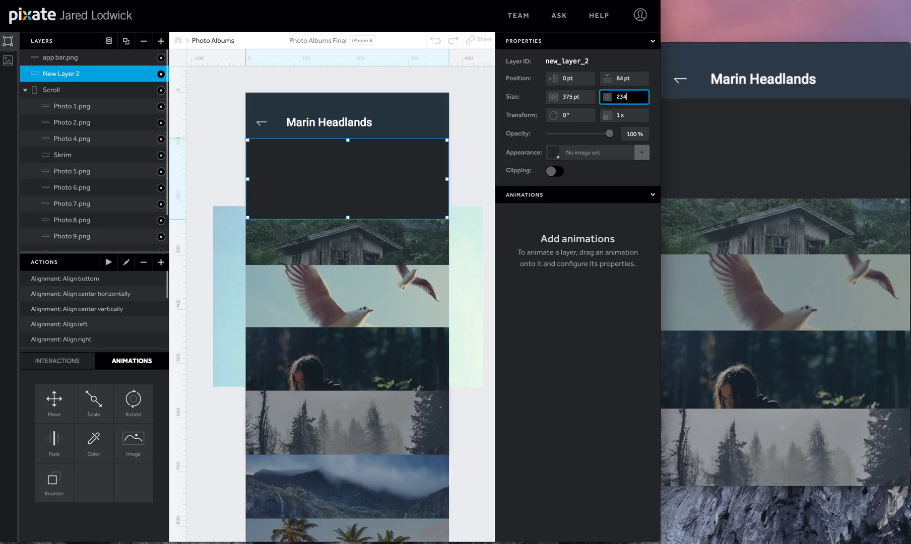
pyautogui.press('Return')
# Rename the new near-black layer as Top
pyautogui.press('Return')
pyautogui.write('Top')
pyautogui.click(83, 92)
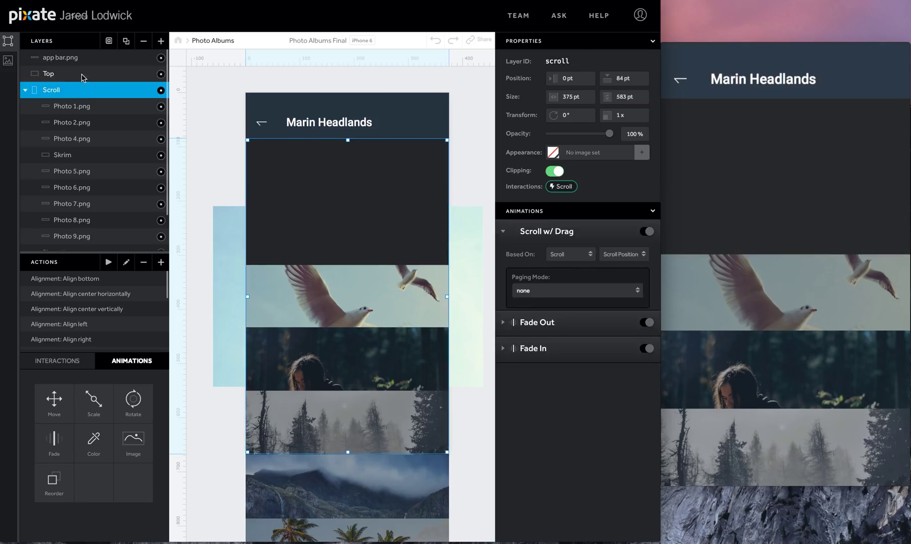
# Move the Top layer into the Scroll group, beneath Photo 9.png
pyautogui.click(84, 76)
pyautogui.moveTo(71, 76); pyautogui.dragTo(77, 248)
pyautogui.scroll(-1, 77, 247)
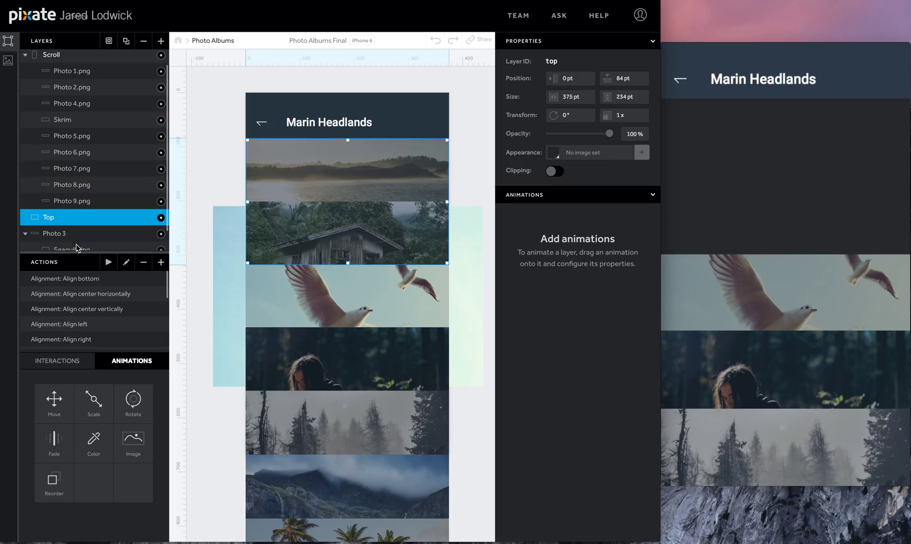
pyautogui.click(65, 209)
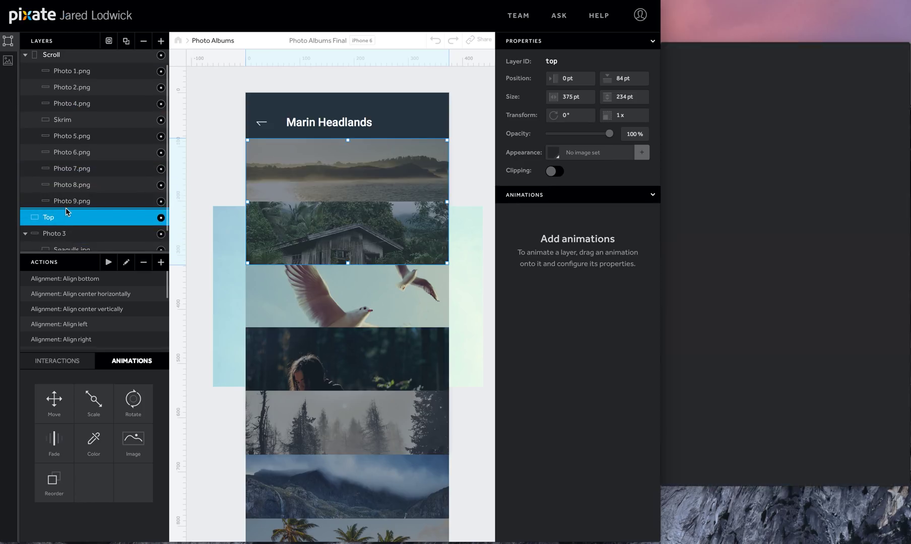
pyautogui.scroll(1, 114, 62)
# Add another layer above app bar.png and name it Bottom
pyautogui.click(111, 59)
pyautogui.click(160, 42)
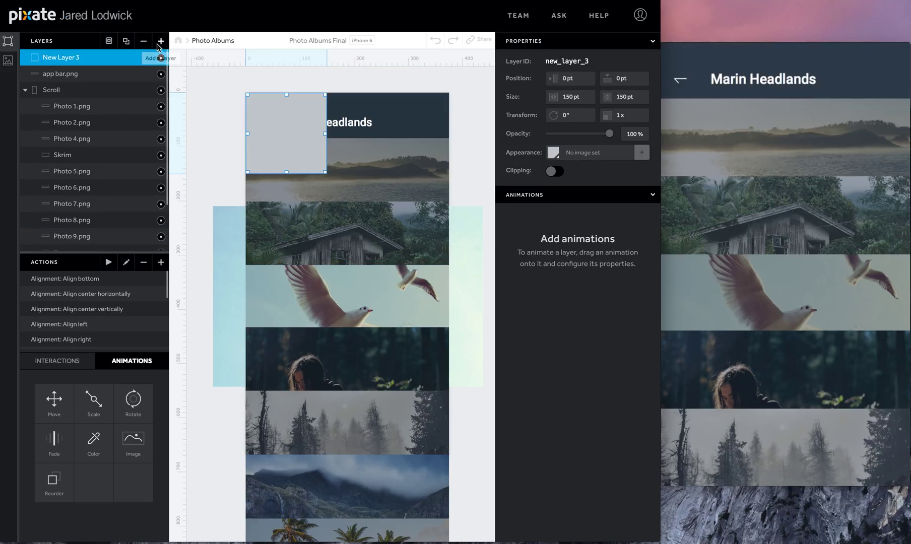
pyautogui.doubleClick(65, 58)
pyautogui.write('Bottom')
pyautogui.press('Return')
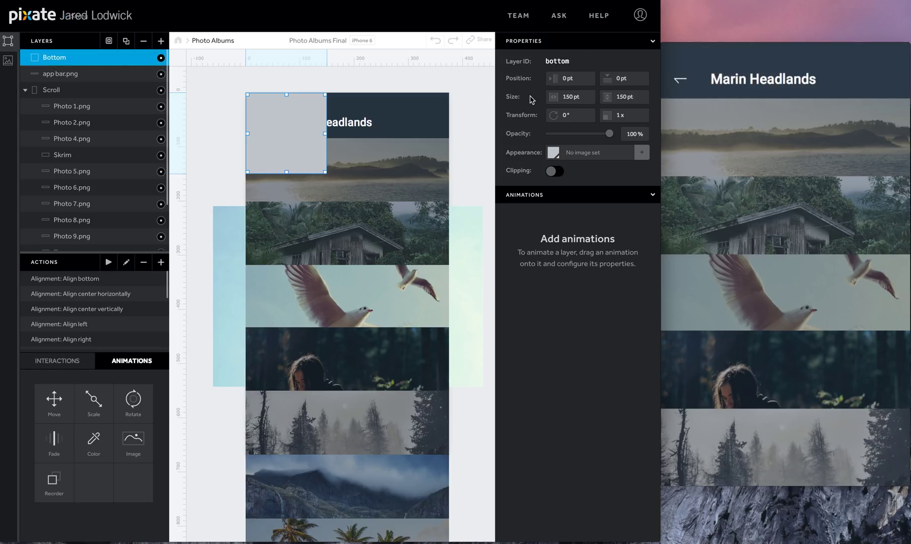
# Fill the Bottom layer with near-black and size it 375 pt wide by 293 pt high
pyautogui.click(554, 153)
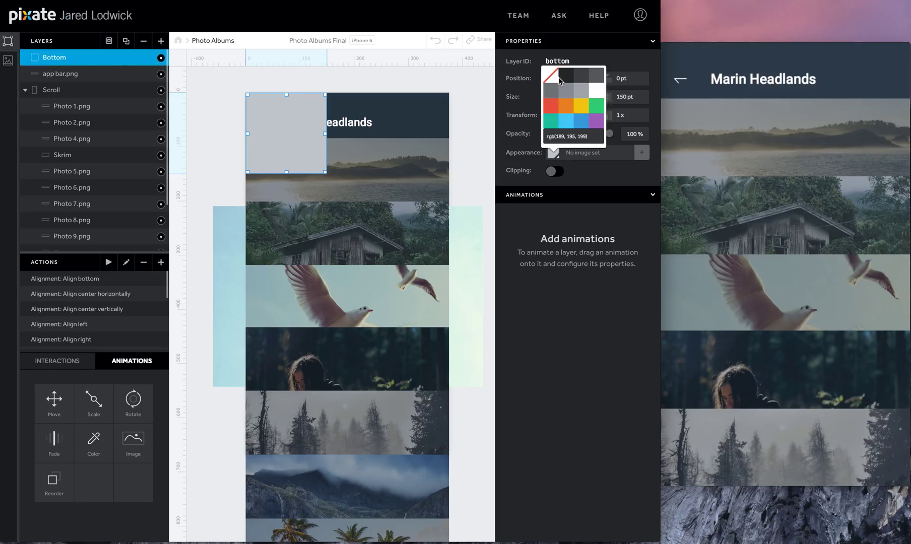
pyautogui.click(551, 85)
pyautogui.moveTo(326, 133); pyautogui.dragTo(449, 134)
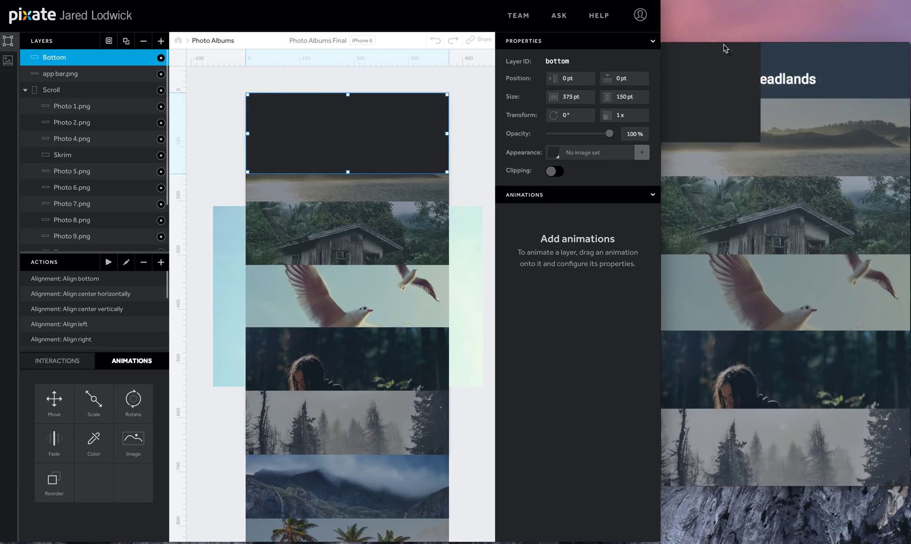
pyautogui.click(632, 97)
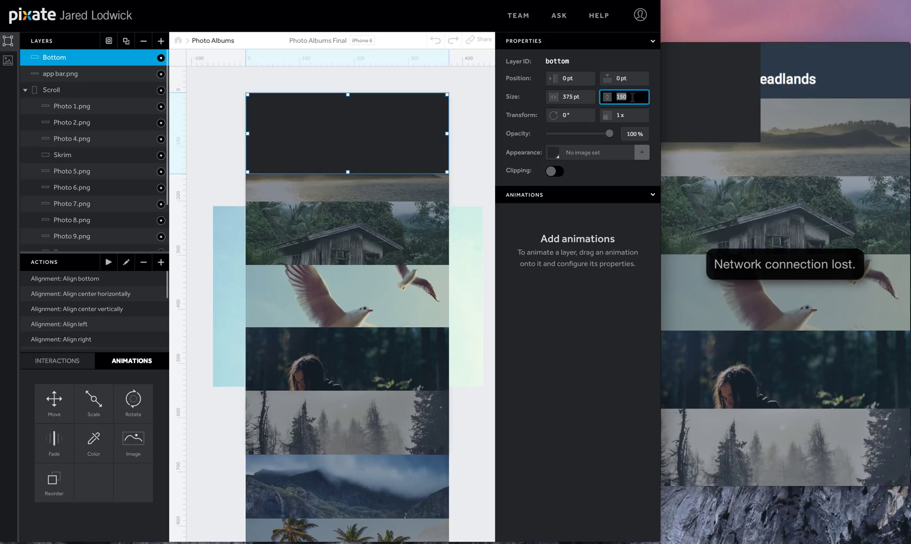
pyautogui.write('293')
pyautogui.press('Return')
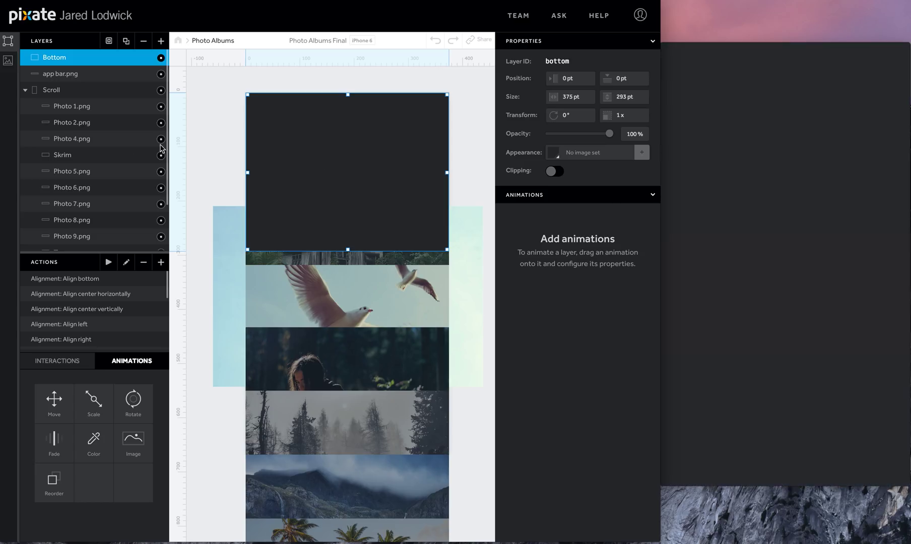
# Move the Bottom layer into the Scroll group and order it directly beneath Top
pyautogui.moveTo(72, 60); pyautogui.dragTo(75, 246)
pyautogui.scroll(-3, 75, 246)
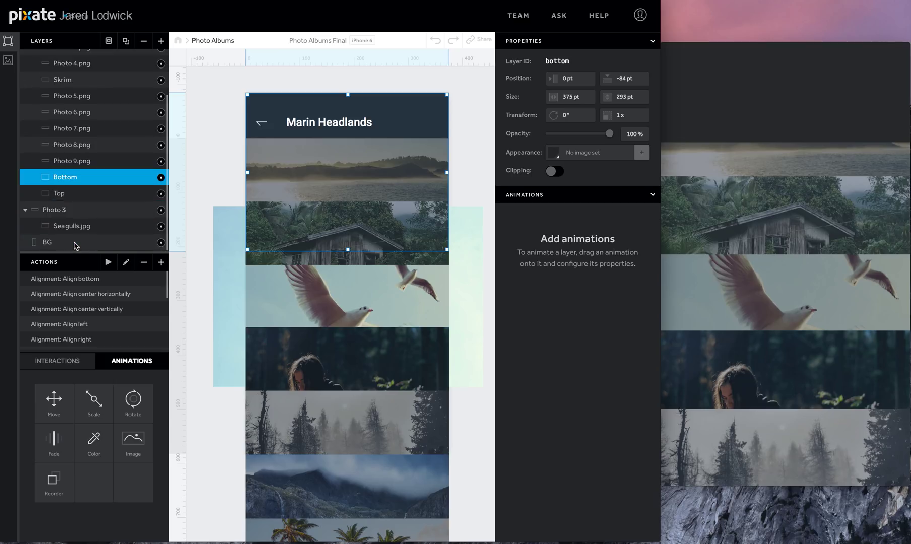
pyautogui.moveTo(63, 194); pyautogui.dragTo(65, 174)
# Set the Bottom layer's vertical position to 349 pt
pyautogui.click(70, 194)
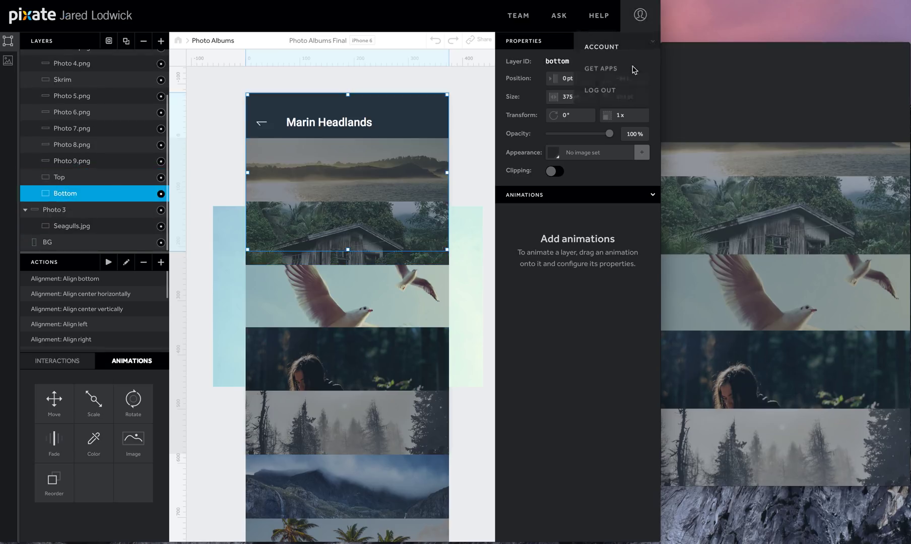
pyautogui.click(621, 78)
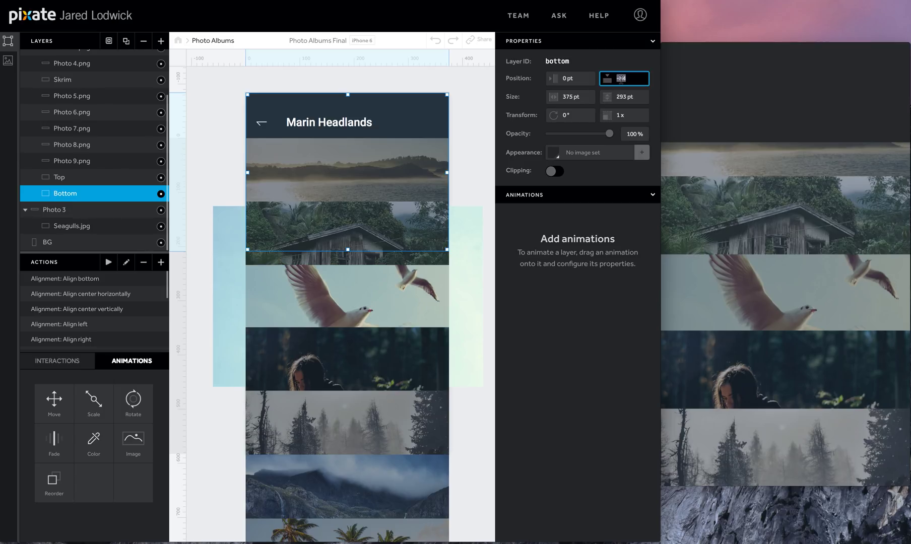
pyautogui.write('349')
pyautogui.press('Tab')
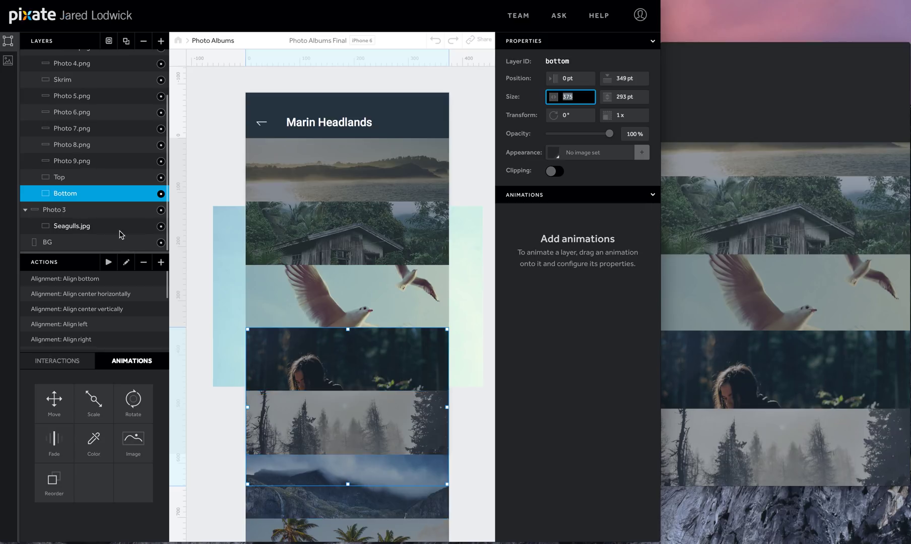
# Add two Move animations to the Top layer and one Move animation to the Bottom layer
pyautogui.click(45, 407)
pyautogui.moveTo(45, 407); pyautogui.dragTo(61, 176)
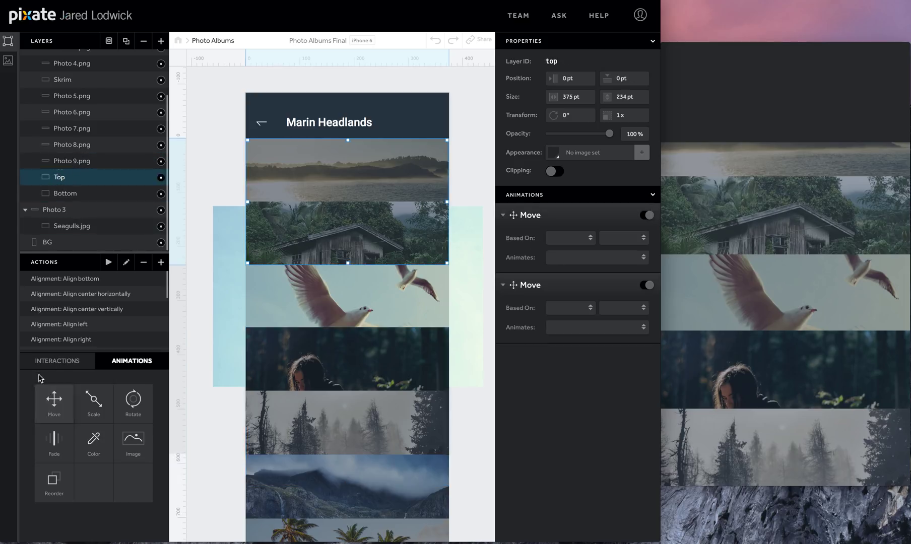
pyautogui.moveTo(54, 399); pyautogui.dragTo(64, 195)
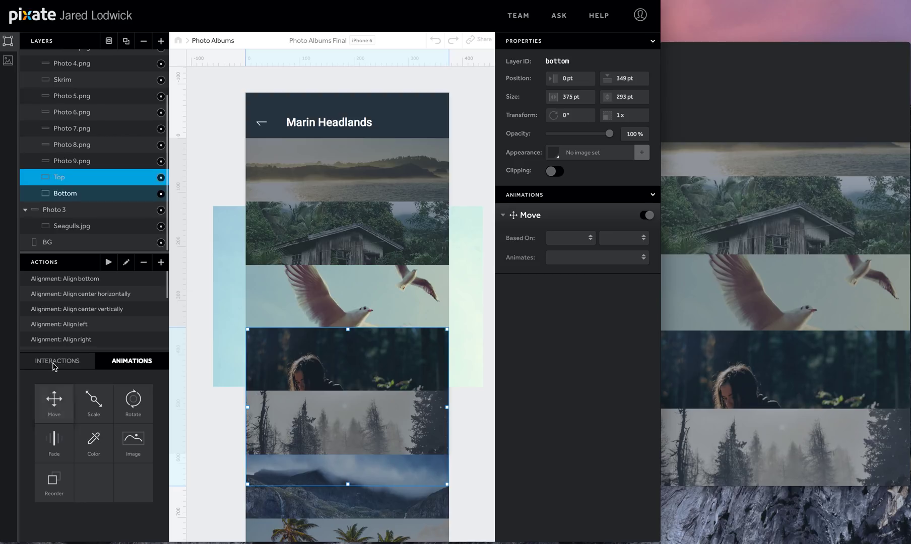
# Add a second Move animation to the Bottom layer and rename the Top layer's two animations Move Out and Move In
pyautogui.moveTo(54, 398); pyautogui.dragTo(67, 196)
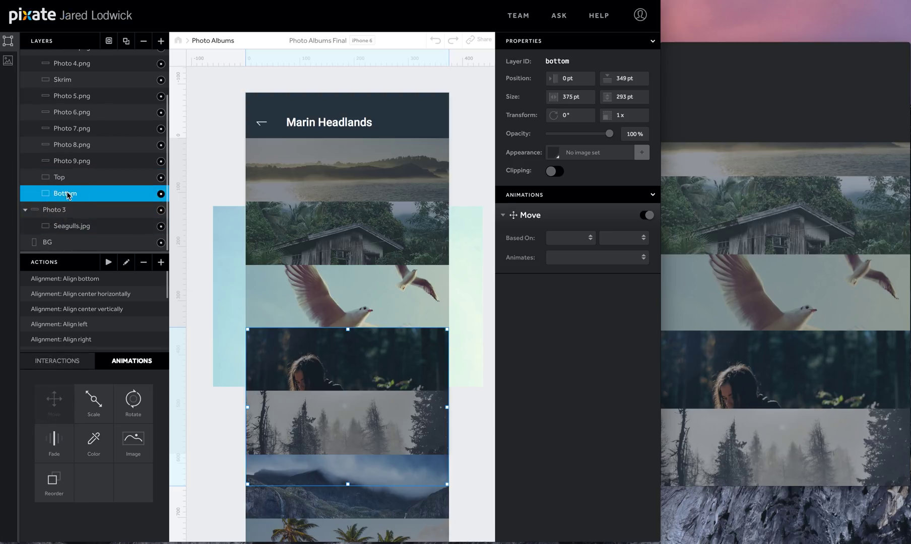
pyautogui.click(134, 178)
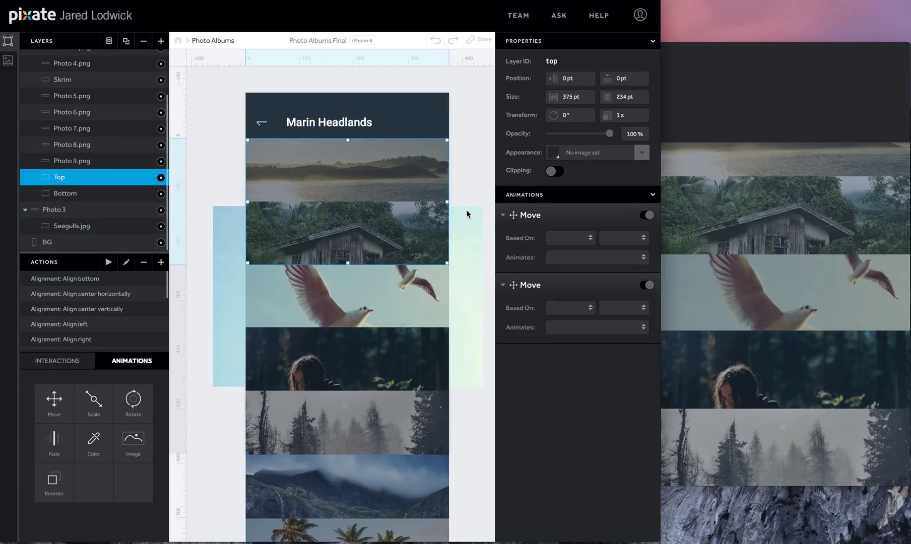
pyautogui.doubleClick(529, 215)
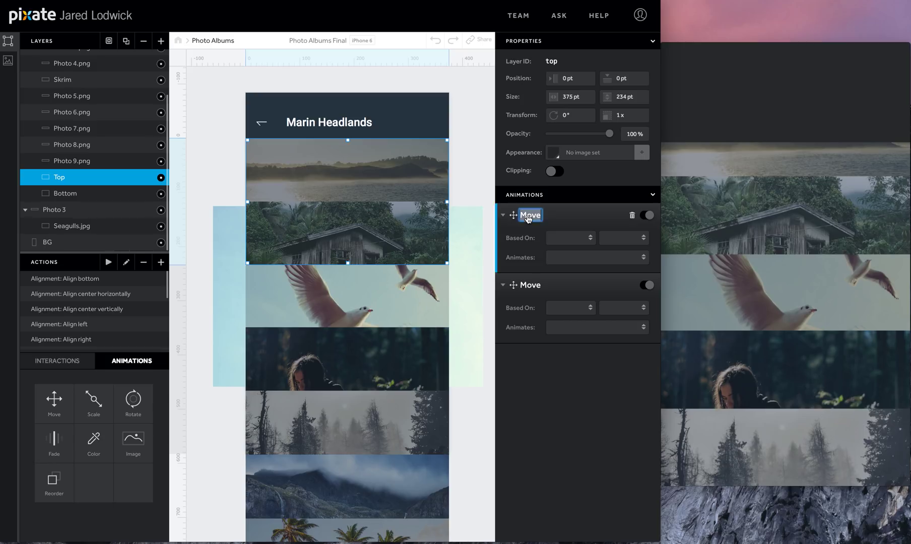
pyautogui.write('Move Out')
pyautogui.doubleClick(533, 286)
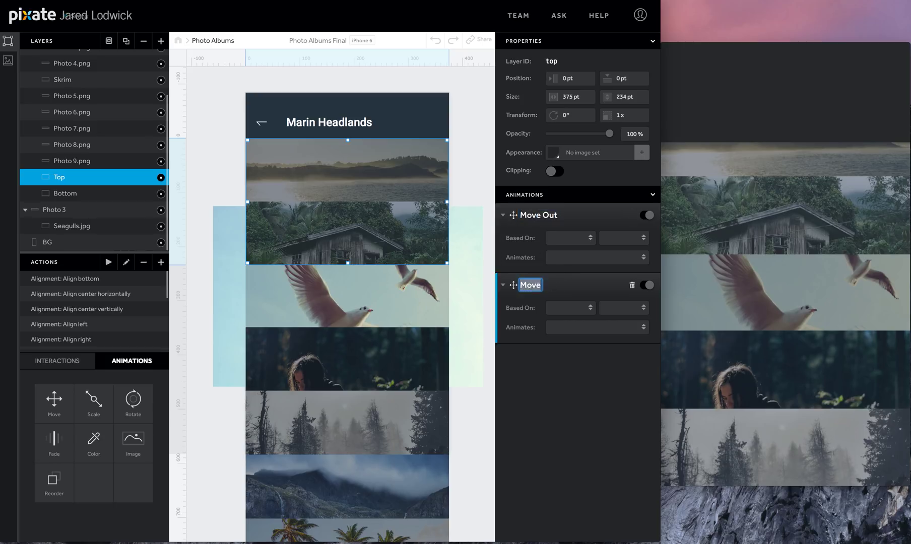
pyautogui.write('In')
# Trigger the Top layer's Move Out by tapping Skrim and set its top destination to -84 pt
pyautogui.click(575, 237)
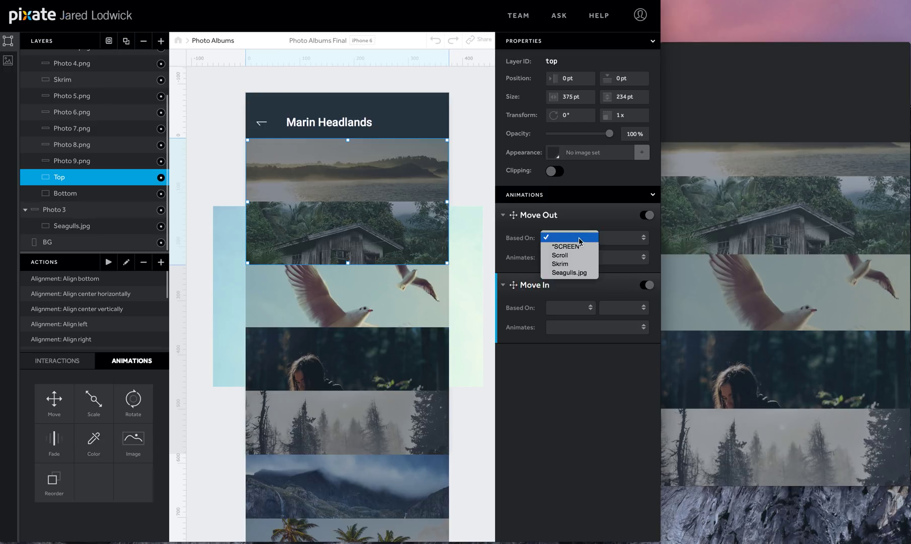
pyautogui.click(567, 265)
pyautogui.click(605, 245)
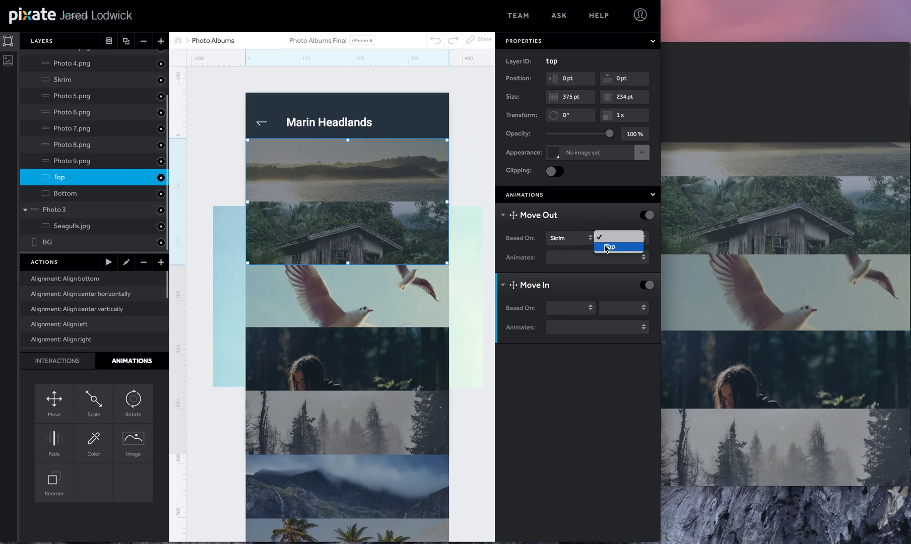
pyautogui.click(606, 251)
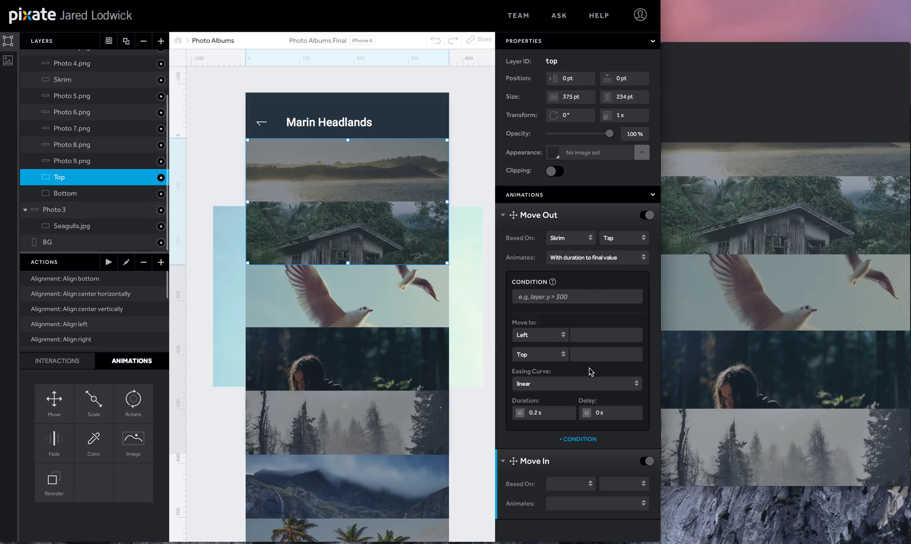
pyautogui.click(589, 354)
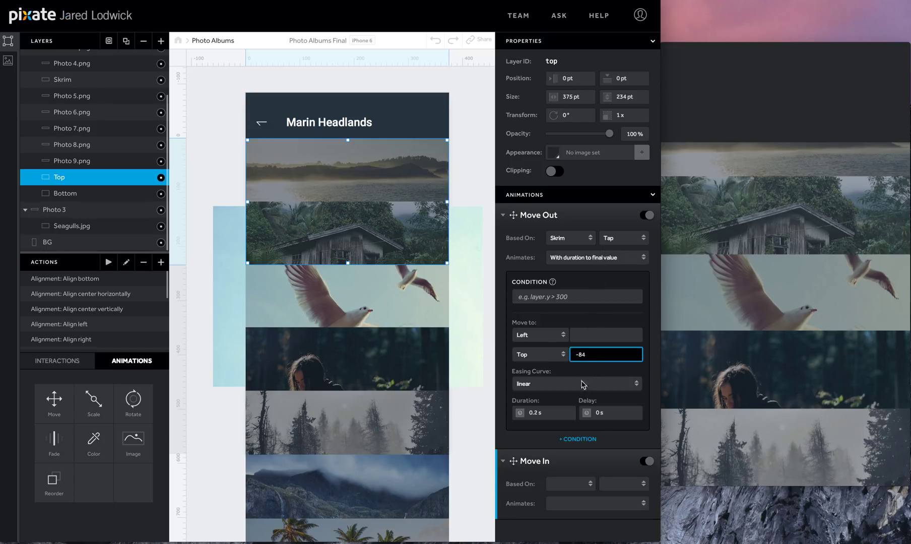
# Give the Top layer's Move Out an ease in circular curve with a 0.4 s duration and 0.4 s delay
pyautogui.click(583, 383)
pyautogui.click(555, 394)
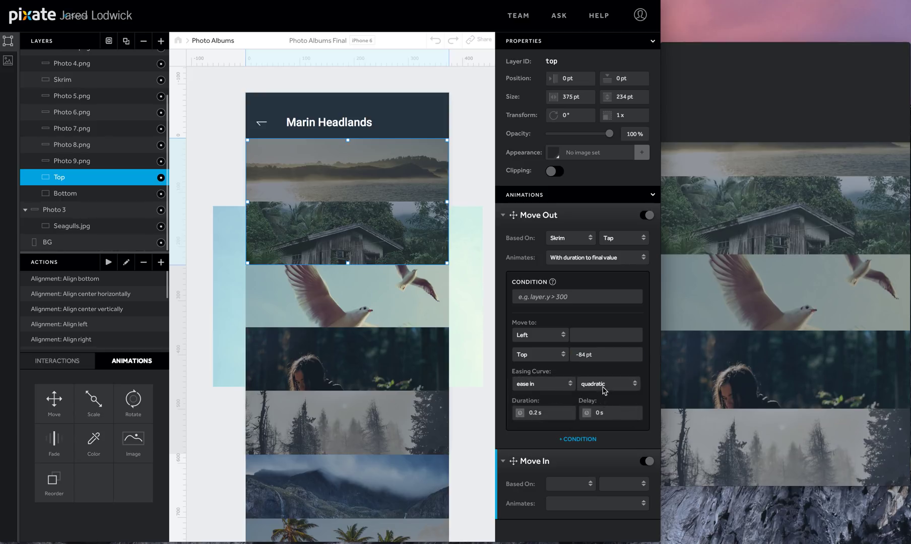
pyautogui.click(604, 390)
pyautogui.click(594, 435)
pyautogui.click(549, 412)
pyautogui.write('.4')
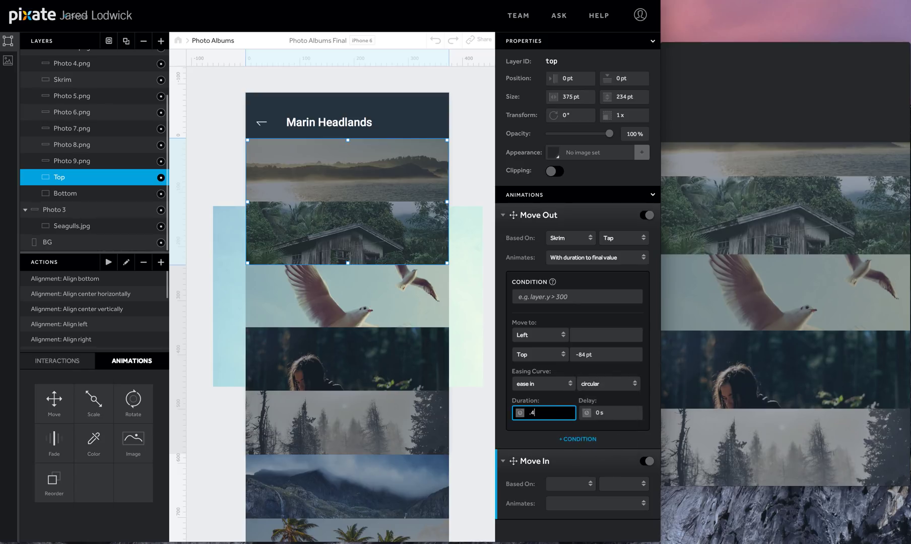
pyautogui.press('Tab')
pyautogui.write('.4')
pyautogui.press('Return')
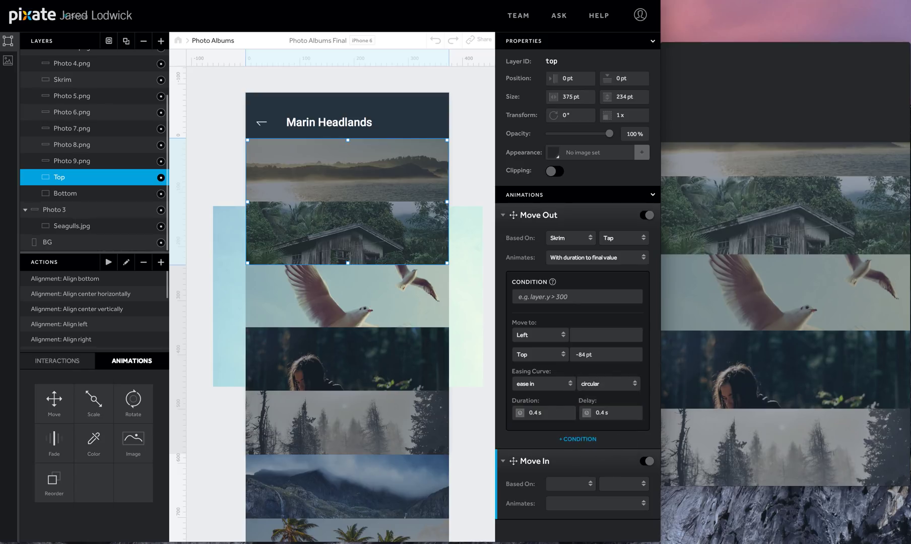
pyautogui.click(504, 216)
# Trigger the Top layer's Move In by long-pressing Seagulls.jpg and set its top destination to 0 pt
pyautogui.click(567, 265)
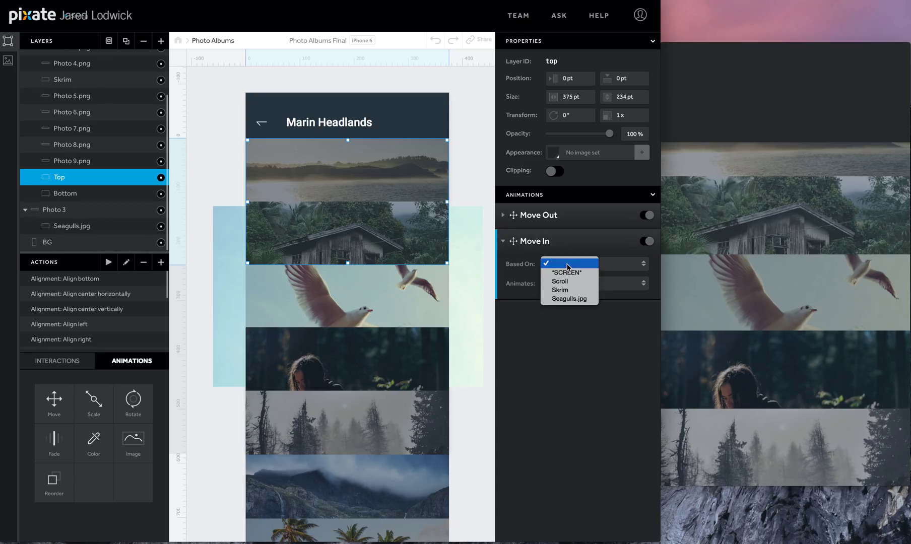
pyautogui.click(564, 299)
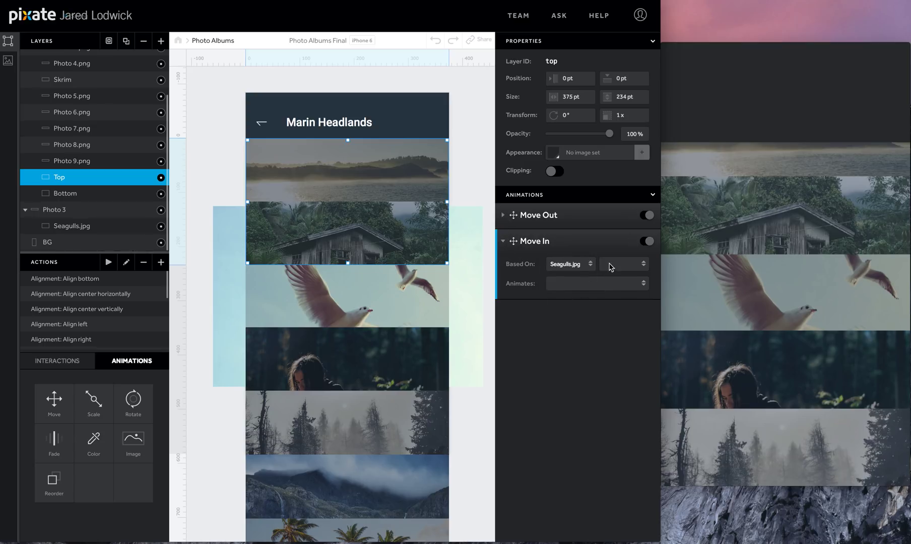
pyautogui.click(606, 264)
pyautogui.click(608, 281)
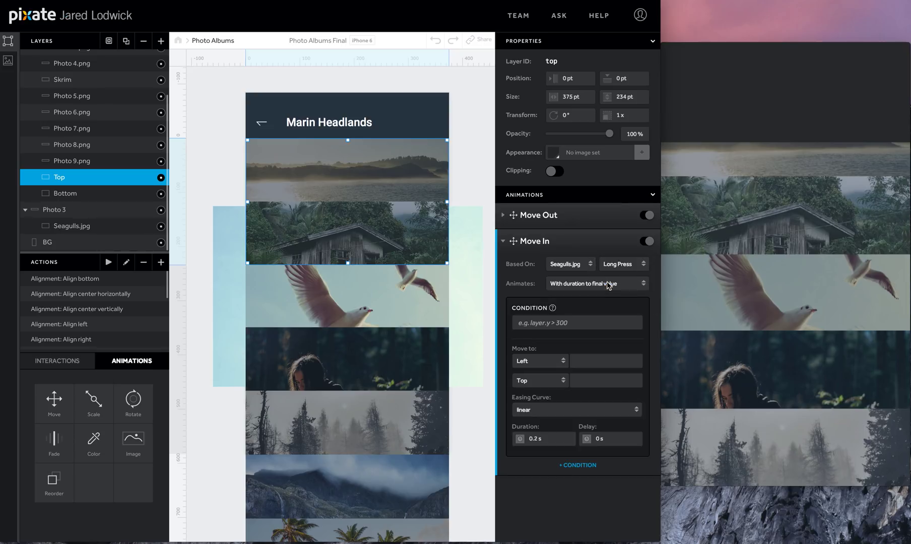
pyautogui.click(591, 382)
pyautogui.write('0')
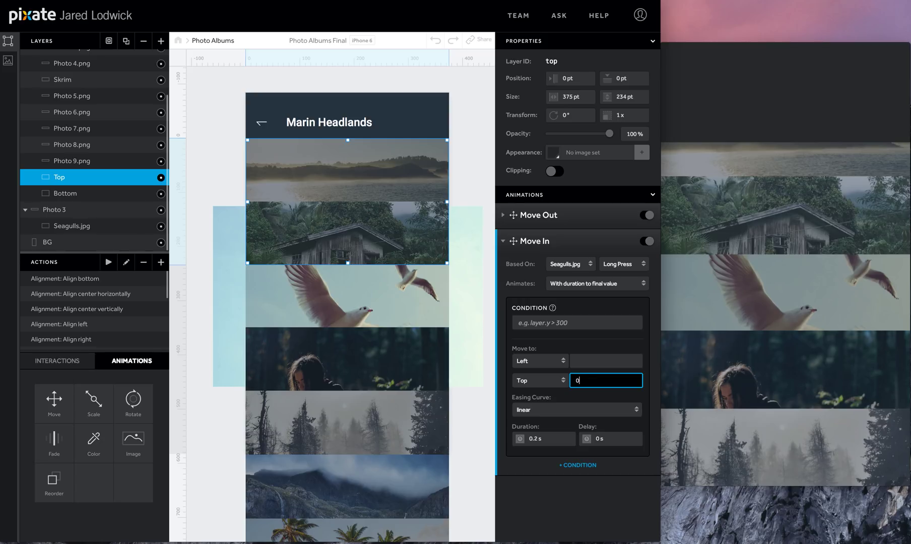
# Give the Top layer's Move In a spring curve with friction 30, tension 225 and a 0.1 s delay
pyautogui.click(563, 414)
pyautogui.click(553, 442)
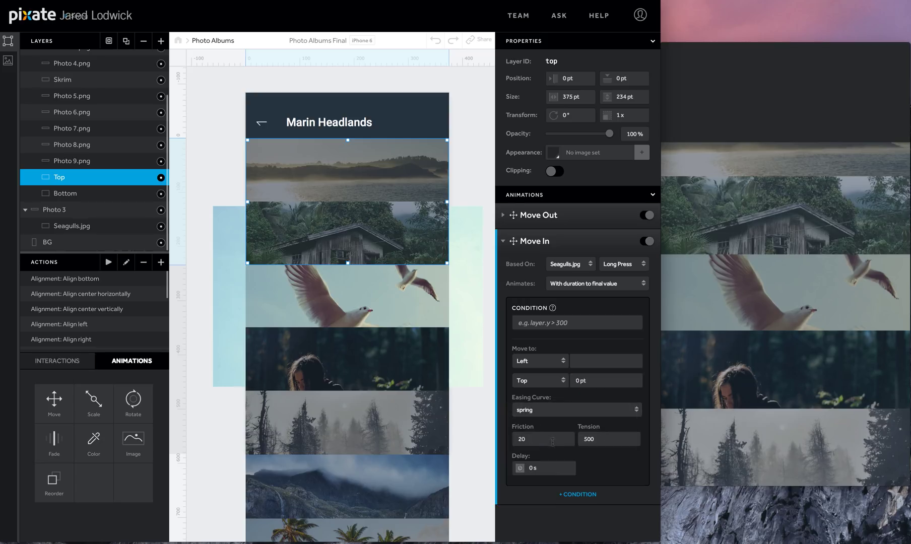
pyautogui.click(555, 438)
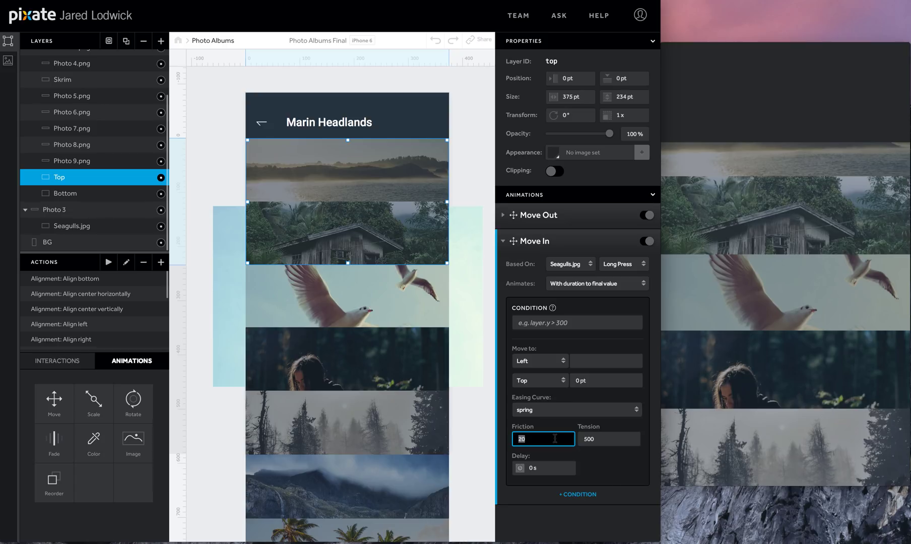
pyautogui.write('3')
pyautogui.press('Tab')
pyautogui.write('22')
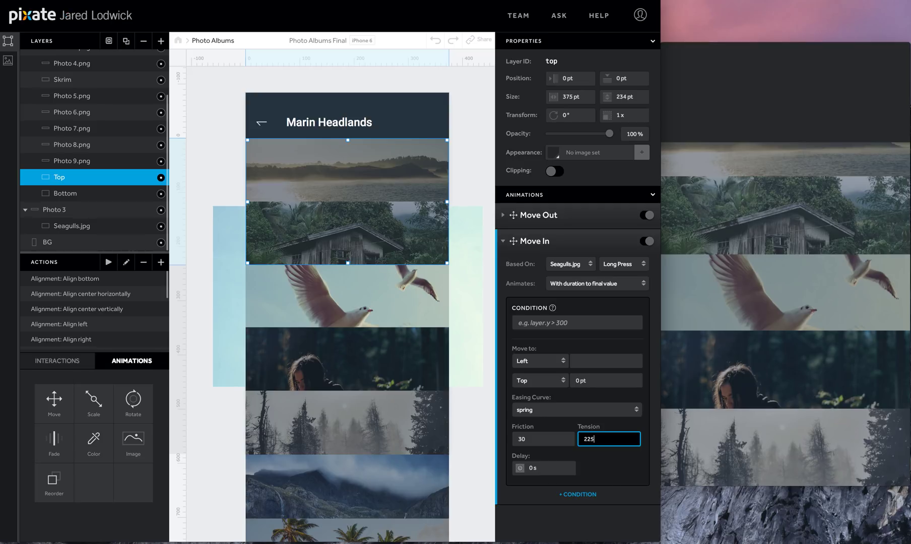
pyautogui.press('Tab')
pyautogui.write('.1')
pyautogui.press('Return')
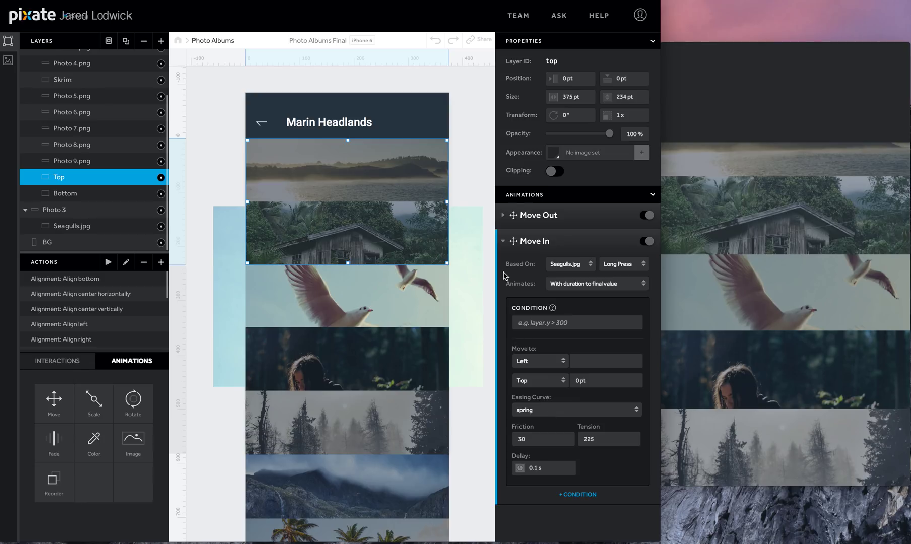
pyautogui.click(503, 243)
# Rename the Bottom layer's two Move animations Move Out and Move In
pyautogui.click(50, 188)
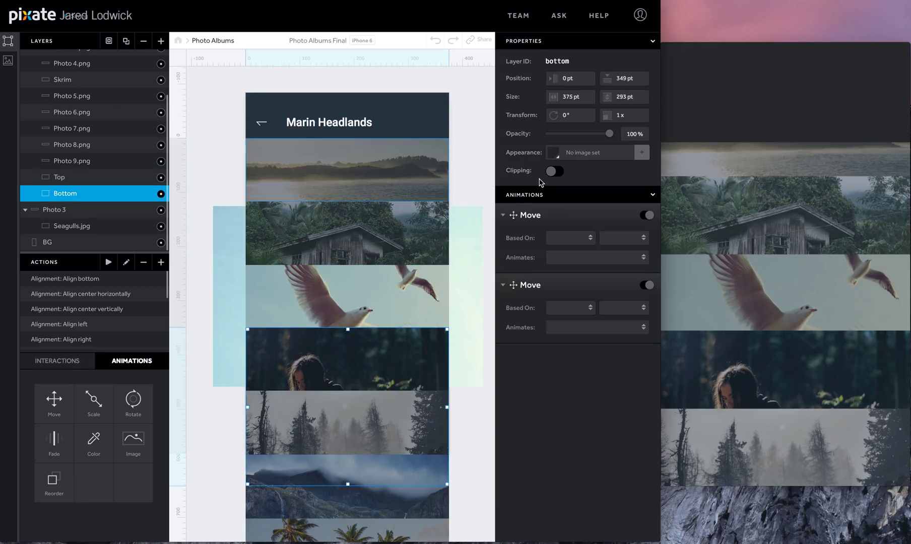
pyautogui.click(530, 217)
pyautogui.click(530, 216)
pyautogui.write('Move Out')
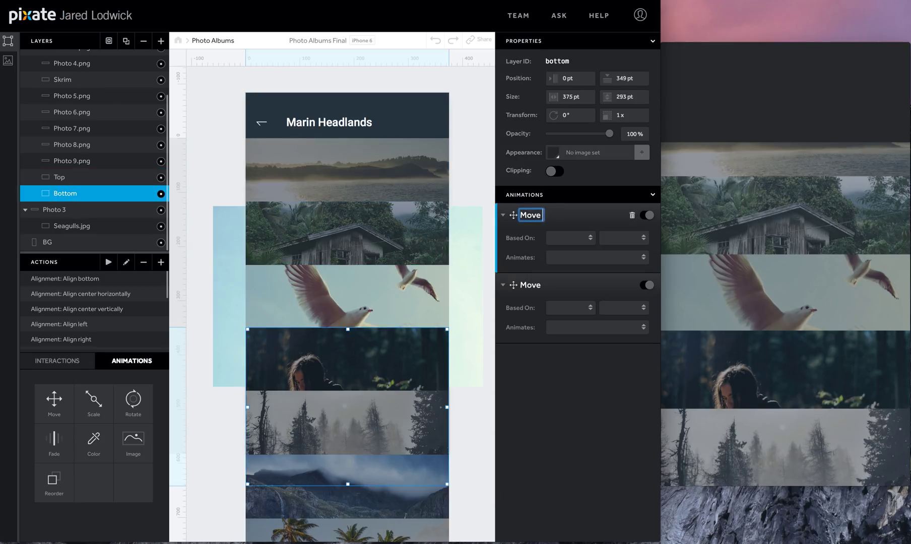
pyautogui.click(532, 285)
pyautogui.click(532, 286)
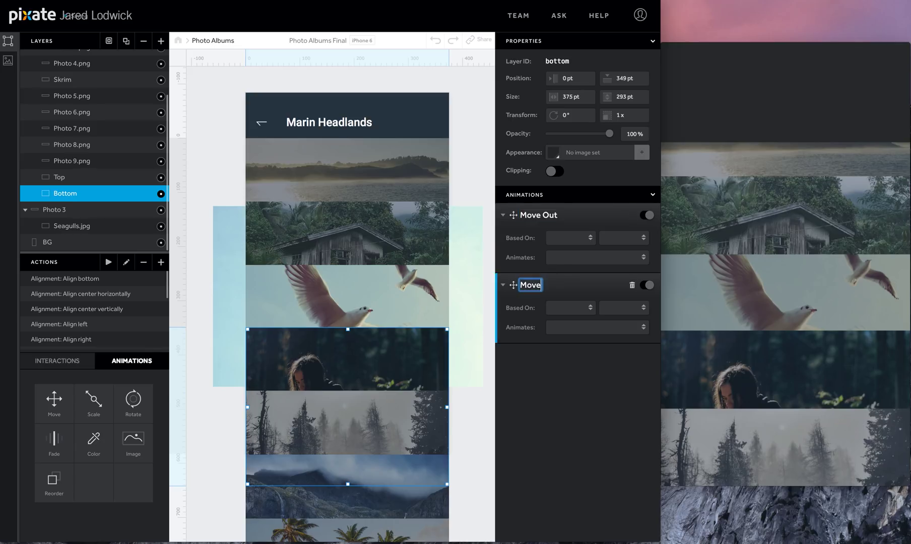
pyautogui.write('In')
pyautogui.press('Return')
# Trigger the Bottom layer's Move Out by tapping Skrim and set its top destination to 667 pt
pyautogui.click(587, 236)
pyautogui.click(573, 264)
pyautogui.click(610, 239)
pyautogui.click(610, 247)
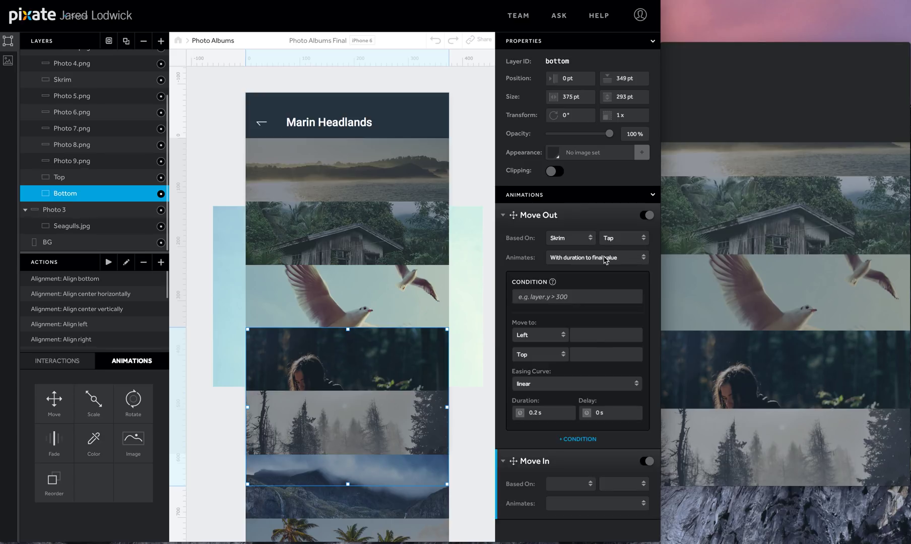
pyautogui.click(586, 353)
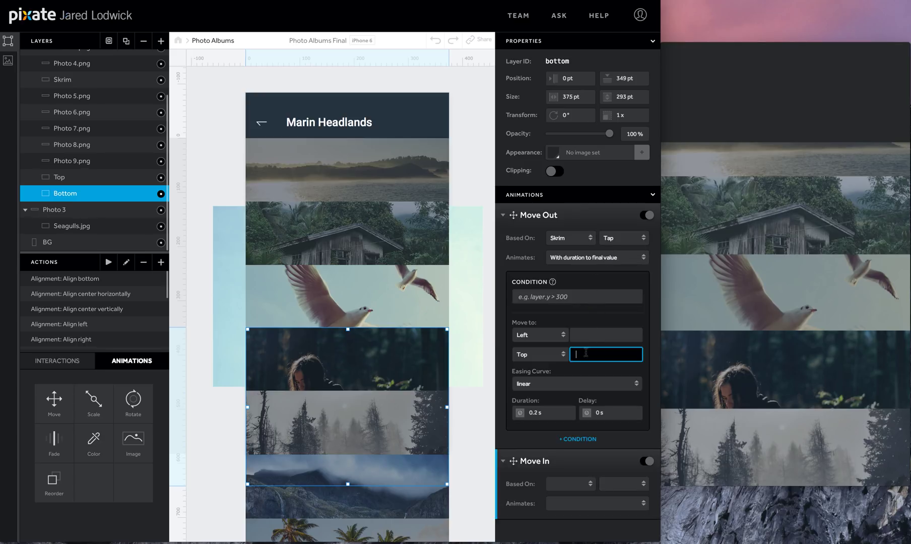
pyautogui.write('667')
# Give the Bottom layer's Move Out an ease in circular curve with a 0.4 s duration and 0.4 s delay
pyautogui.click(563, 382)
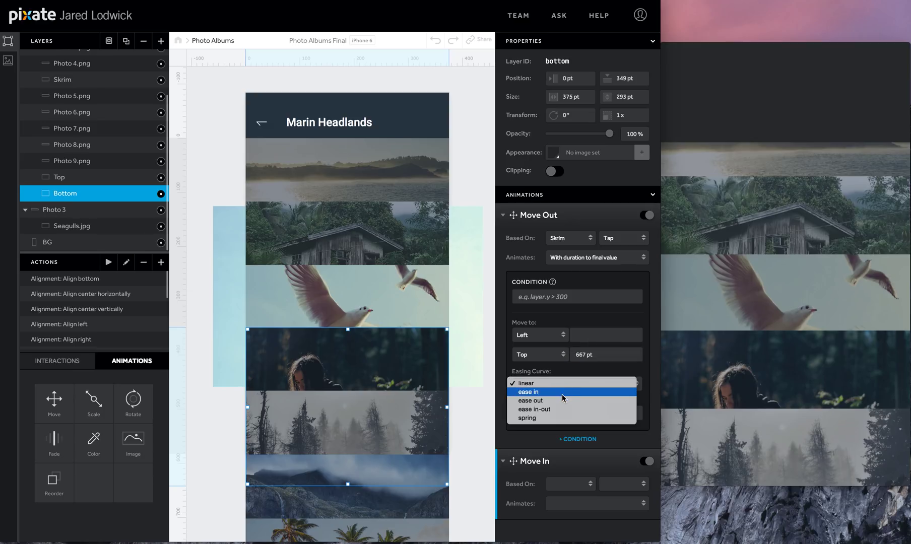
pyautogui.click(562, 394)
pyautogui.click(608, 386)
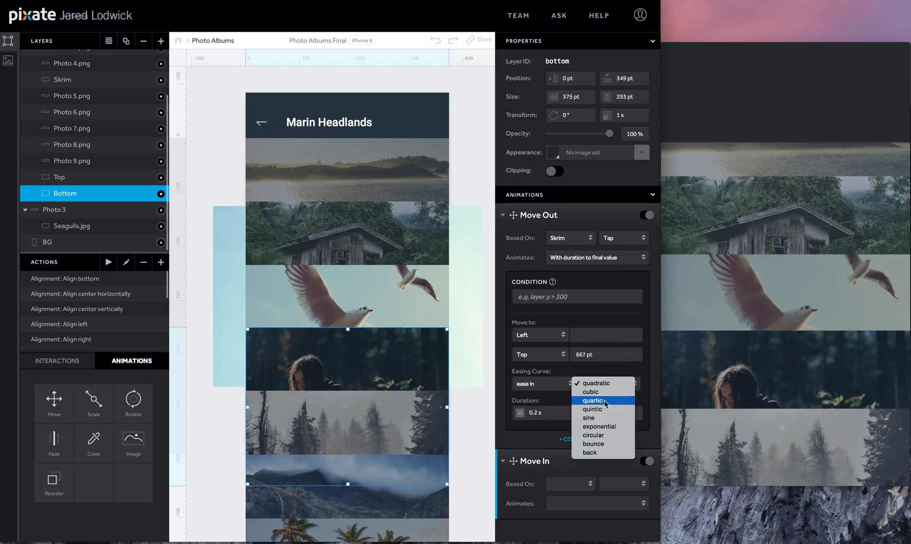
pyautogui.click(598, 435)
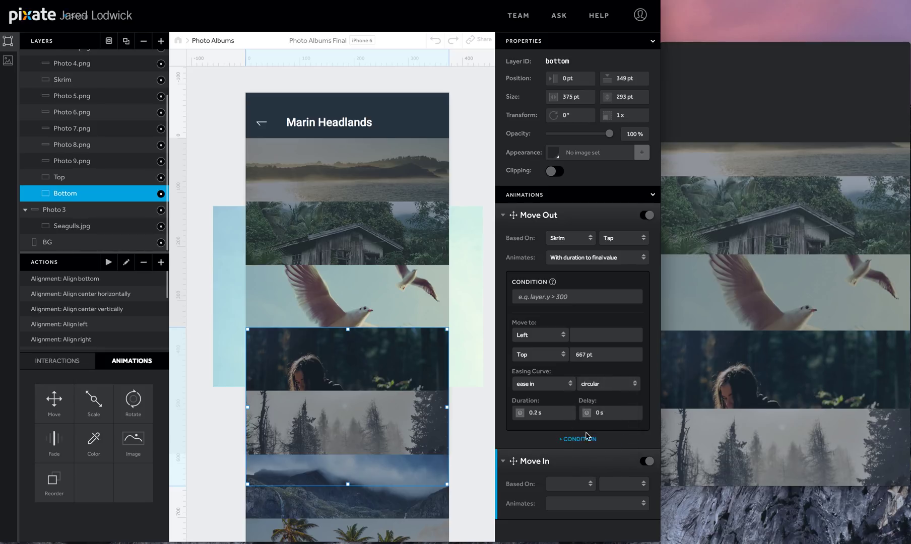
pyautogui.click(556, 413)
pyautogui.write('0.4')
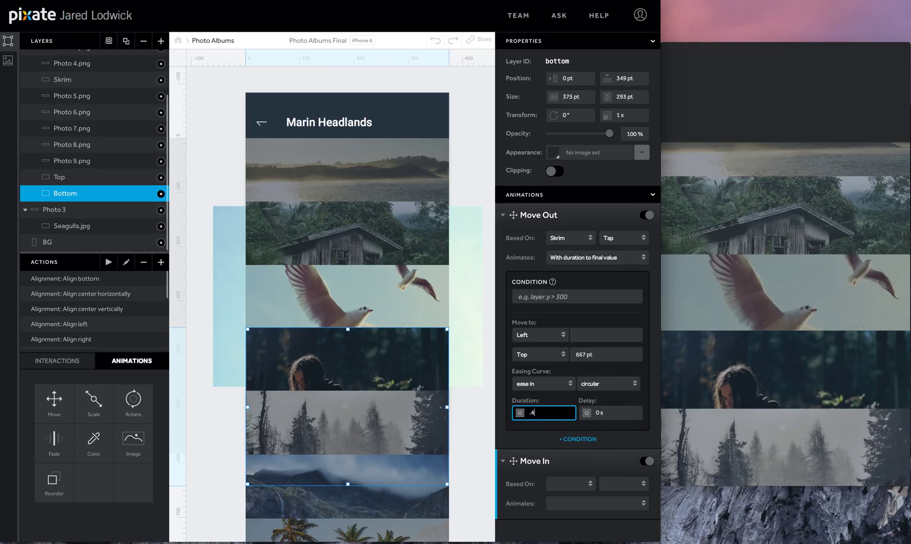
pyautogui.press('Tab')
pyautogui.write('.4')
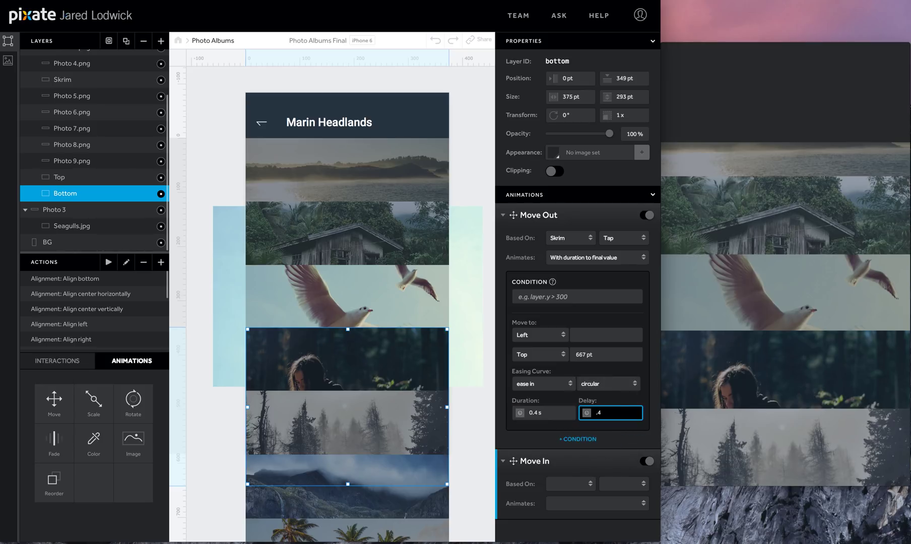
pyautogui.click(504, 215)
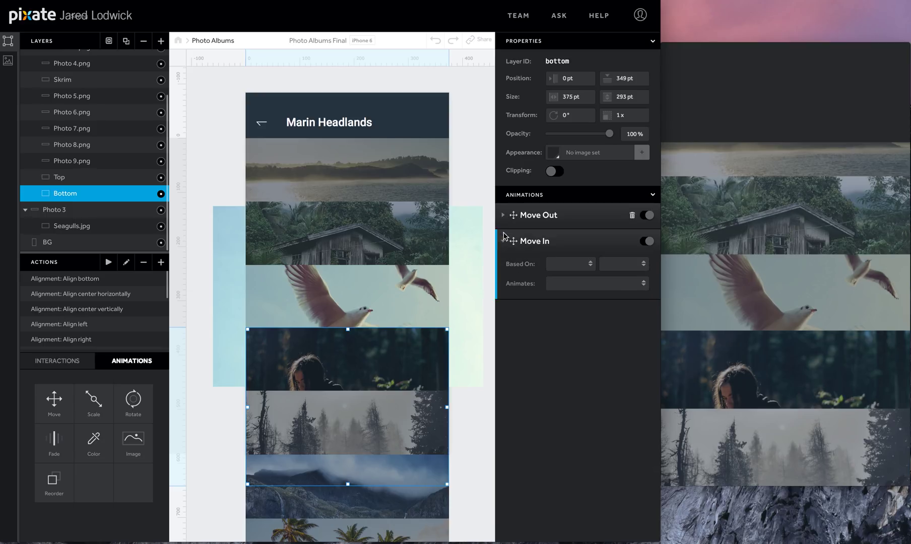
# Trigger the Bottom layer's Move In by long-pressing Seagulls.jpg and set its top destination to 349 pt
pyautogui.click(567, 264)
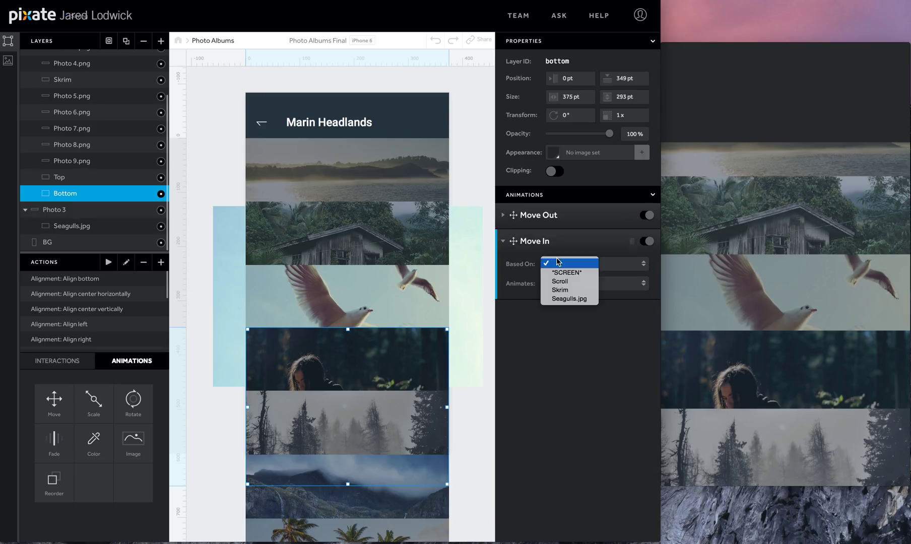
pyautogui.click(564, 300)
pyautogui.click(612, 265)
pyautogui.click(619, 281)
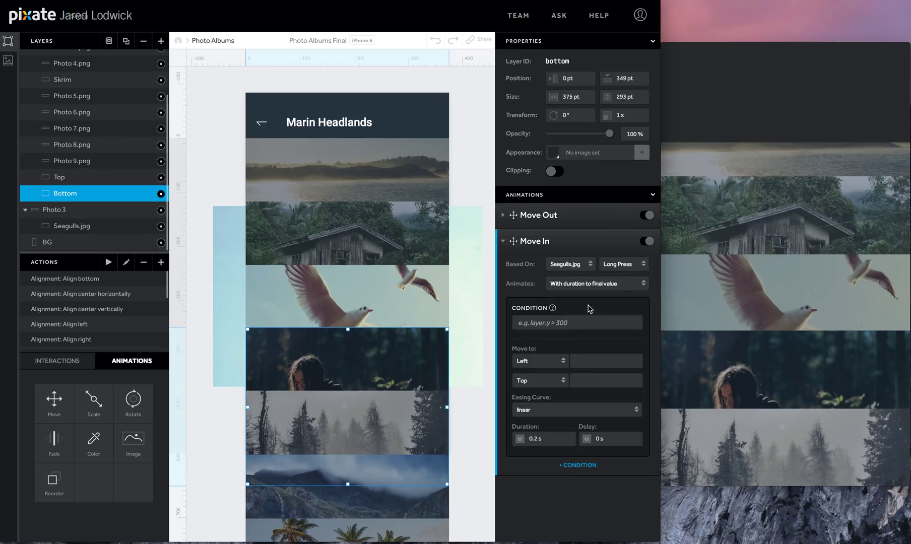
pyautogui.click(580, 381)
pyautogui.write('3')
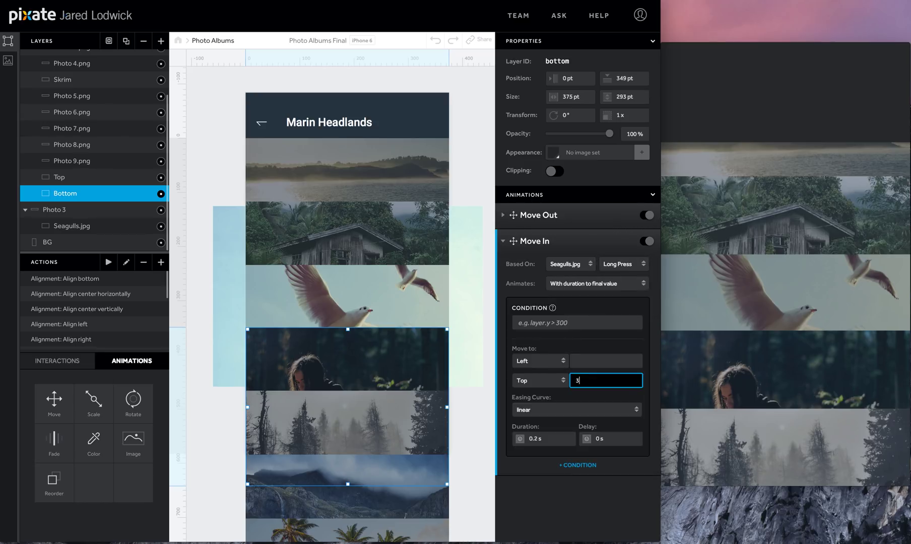
pyautogui.write('49')
# Give the Bottom layer's Move In a spring curve with friction 30, tension 225 and a 0.1 s delay
pyautogui.click(588, 409)
pyautogui.click(557, 445)
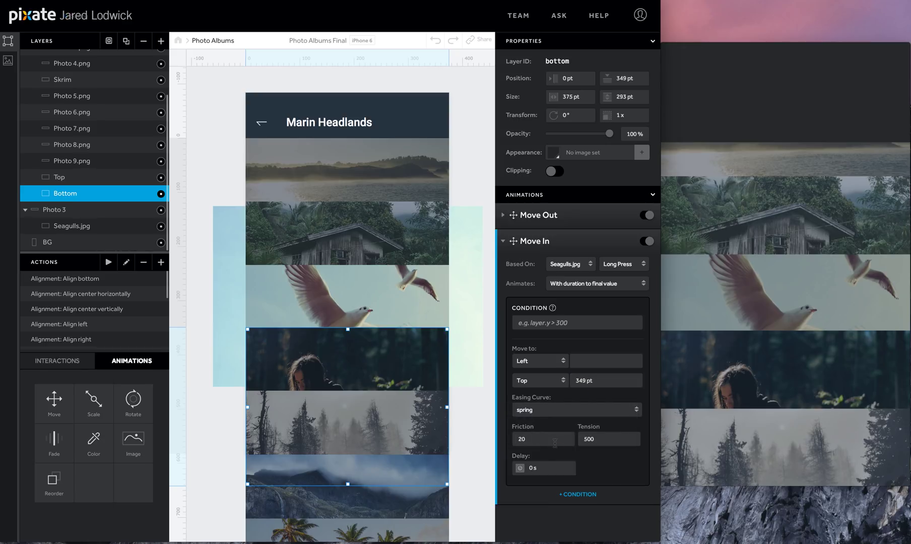
pyautogui.click(550, 442)
pyautogui.write('30')
pyautogui.press('Tab')
pyautogui.write('22')
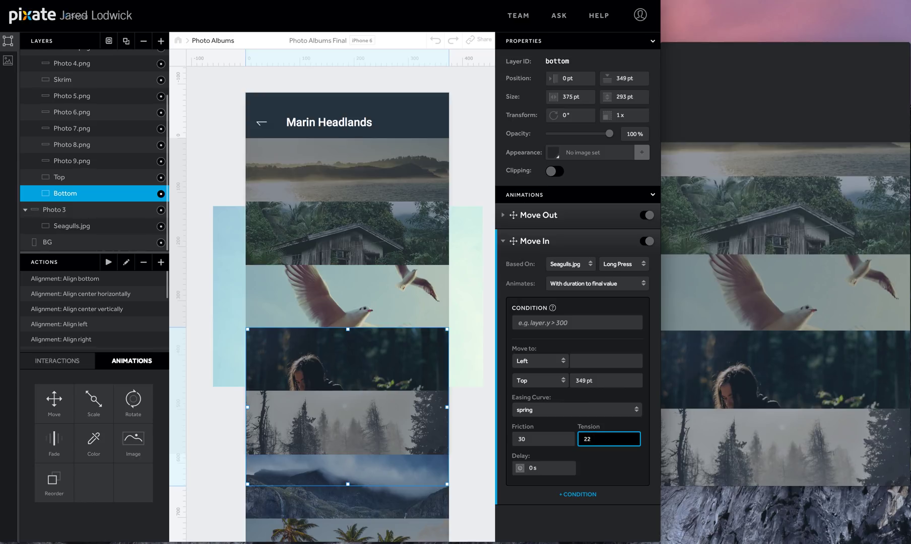
pyautogui.write('5')
pyautogui.press('Tab')
pyautogui.write('.1')
pyautogui.press('Return')
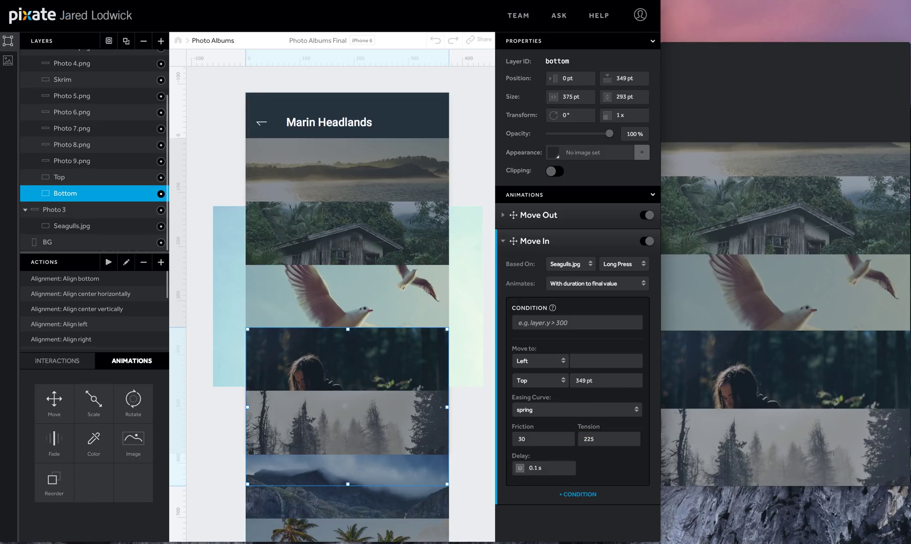
# Switch the vertical Move Out reference edge from Top to Bottom for Photo 1.png and Photo 2.png
pyautogui.scroll(3, 110, 146)
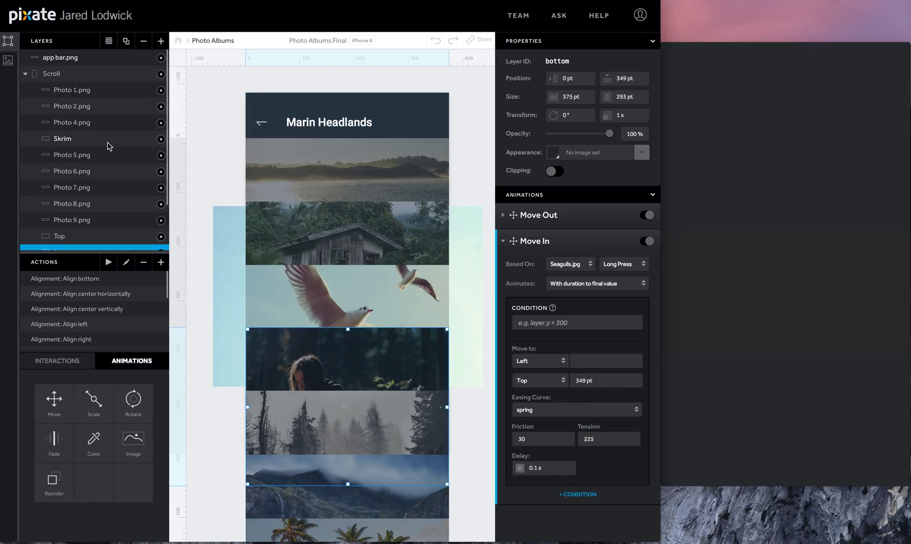
pyautogui.click(103, 91)
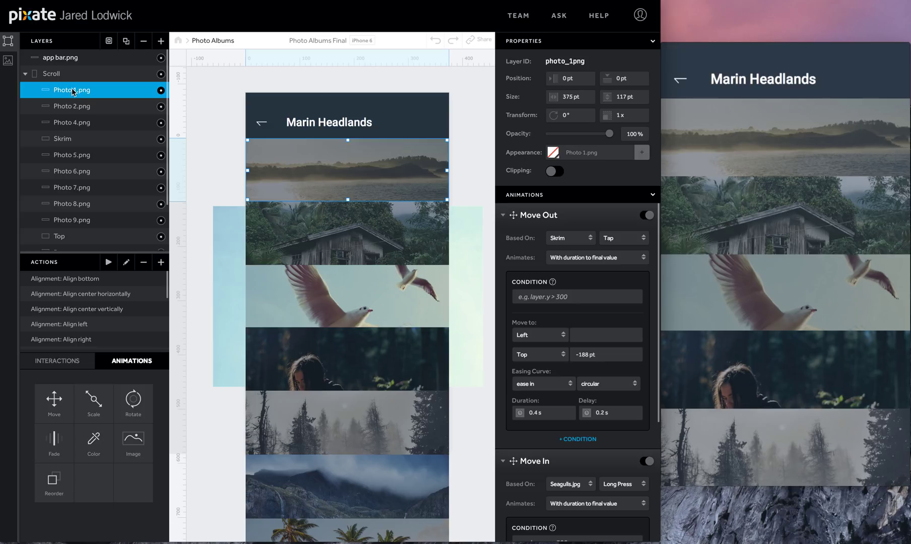
pyautogui.click(522, 355)
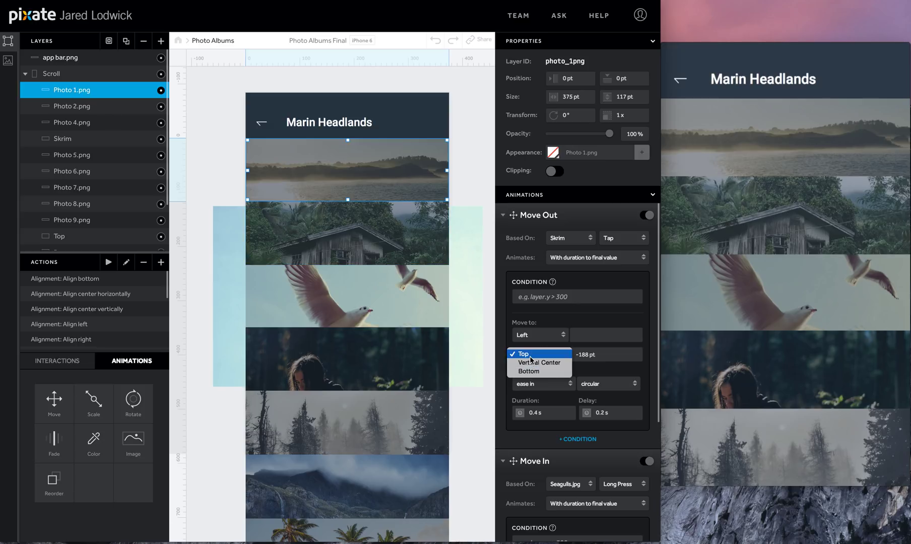
pyautogui.click(538, 371)
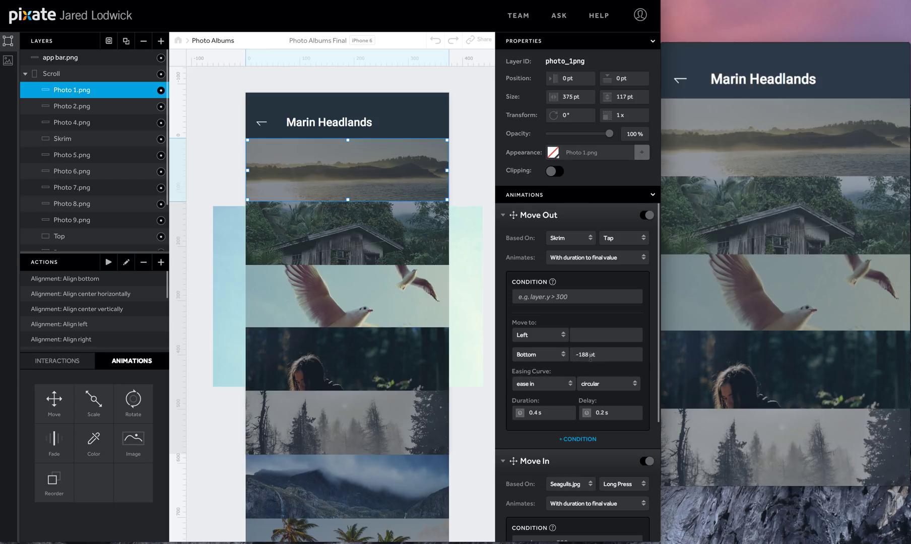
pyautogui.click(113, 107)
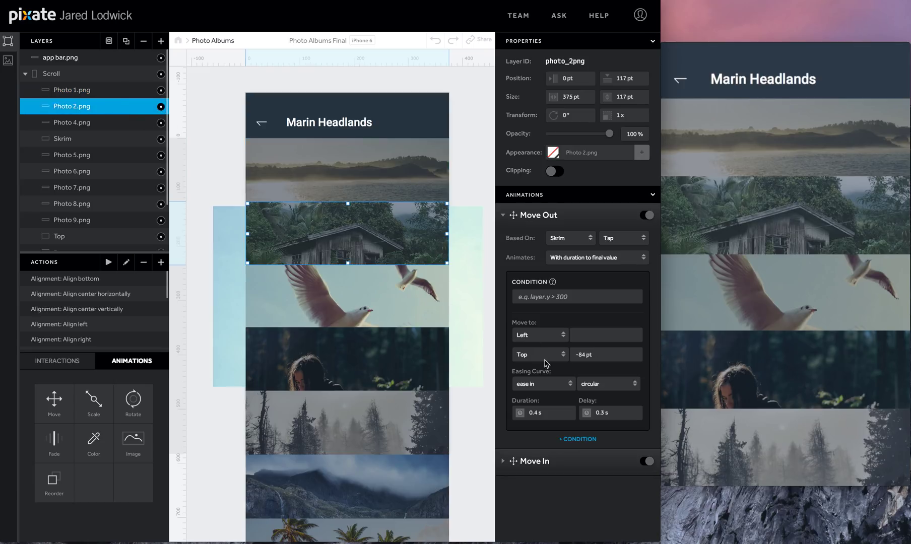
pyautogui.click(546, 363)
pyautogui.click(535, 371)
# Switch the Top layer's vertical Move Out reference edge to Bottom
pyautogui.click(78, 236)
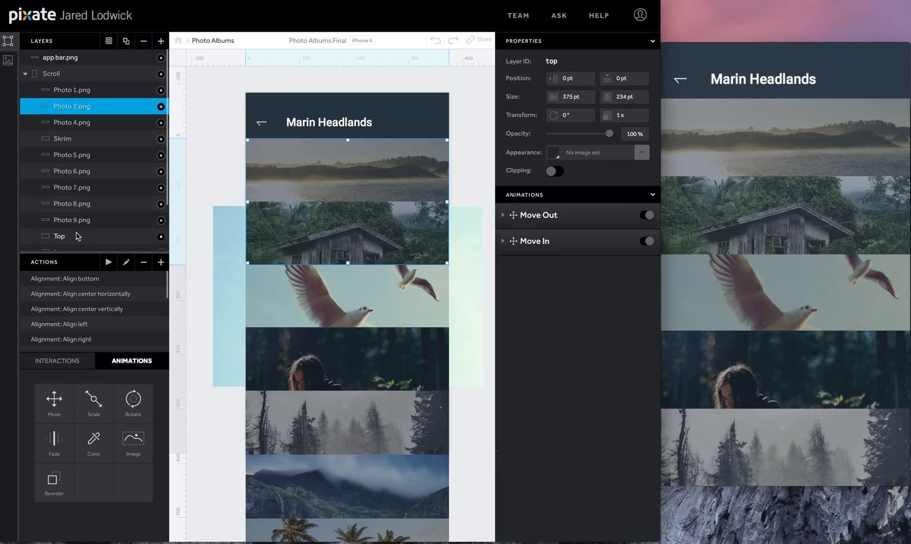
pyautogui.click(503, 216)
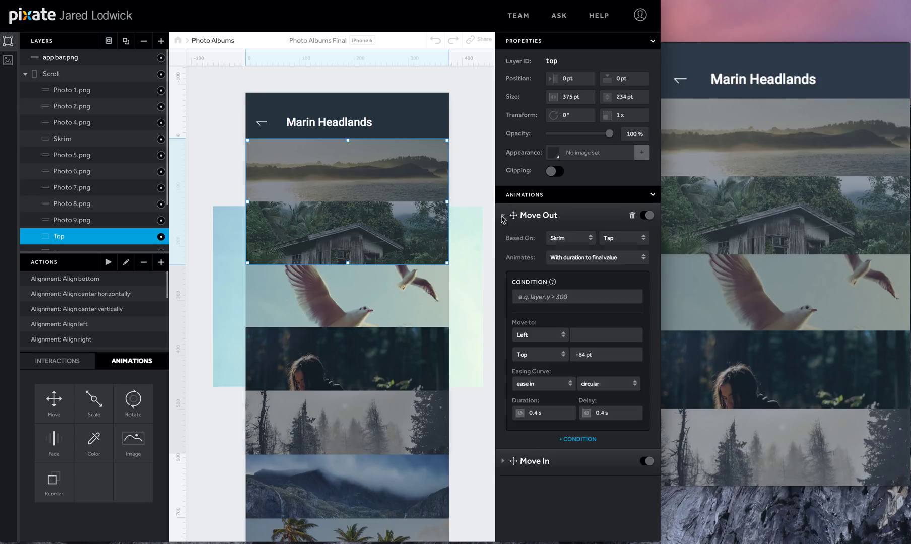
pyautogui.click(544, 356)
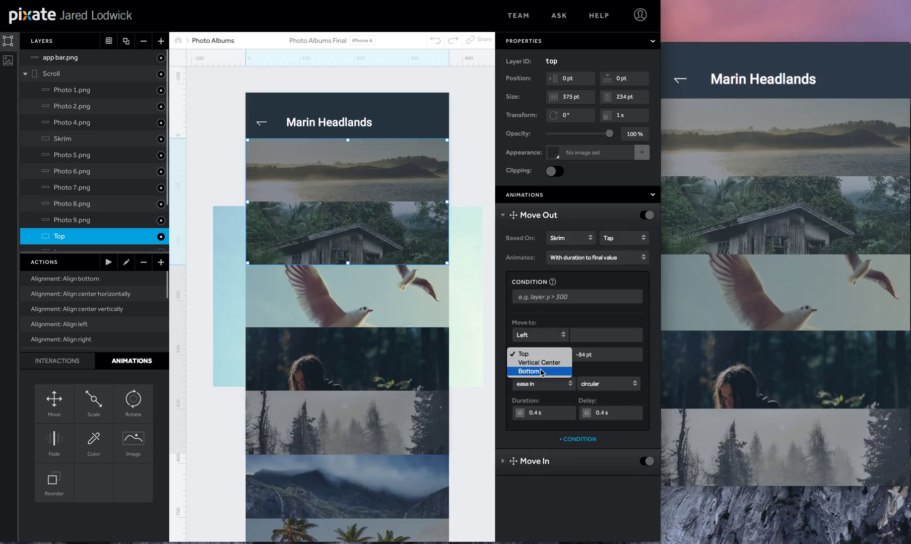
pyautogui.click(541, 372)
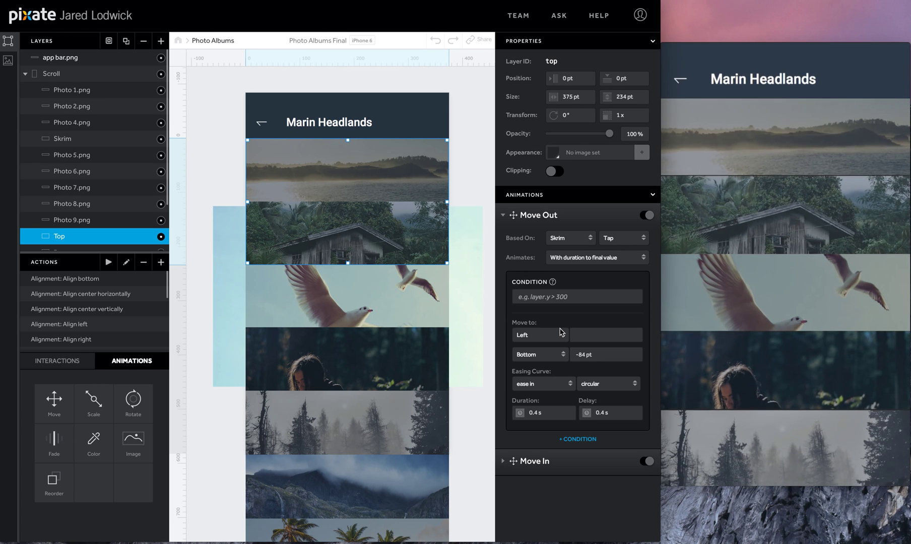
# Restrict Seagulls.jpg's Move w/ Drag to horizontal movement with a right-edge minimum position of 373 pt
pyautogui.click(25, 73)
pyautogui.click(74, 106)
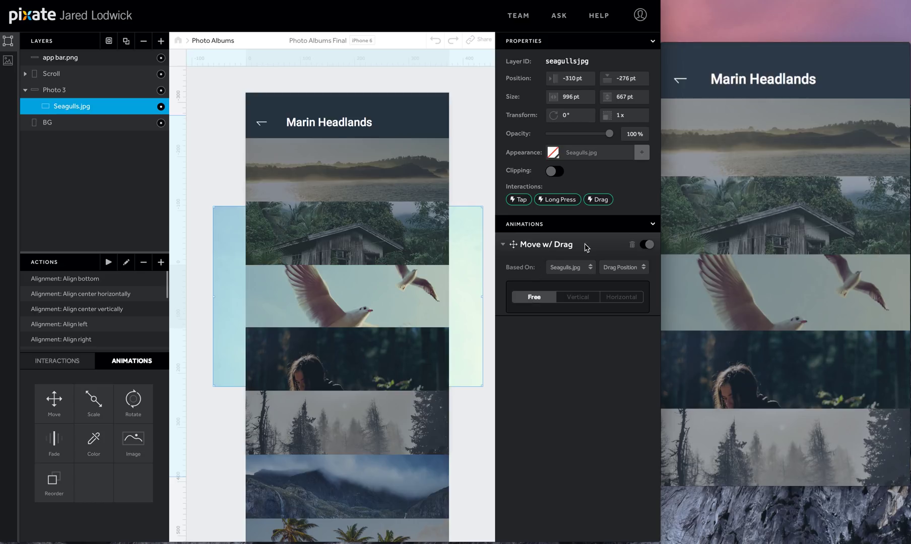
pyautogui.click(634, 299)
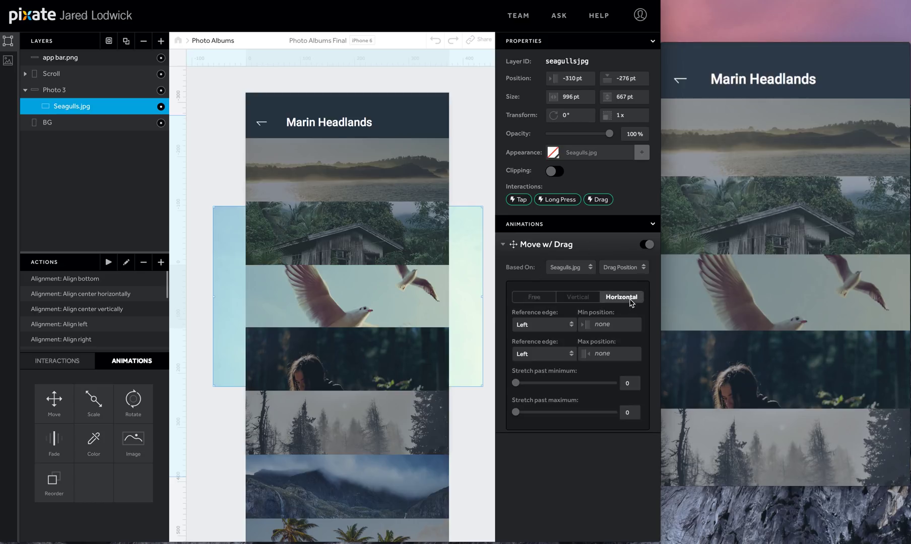
pyautogui.click(598, 323)
pyautogui.click(543, 325)
pyautogui.click(555, 339)
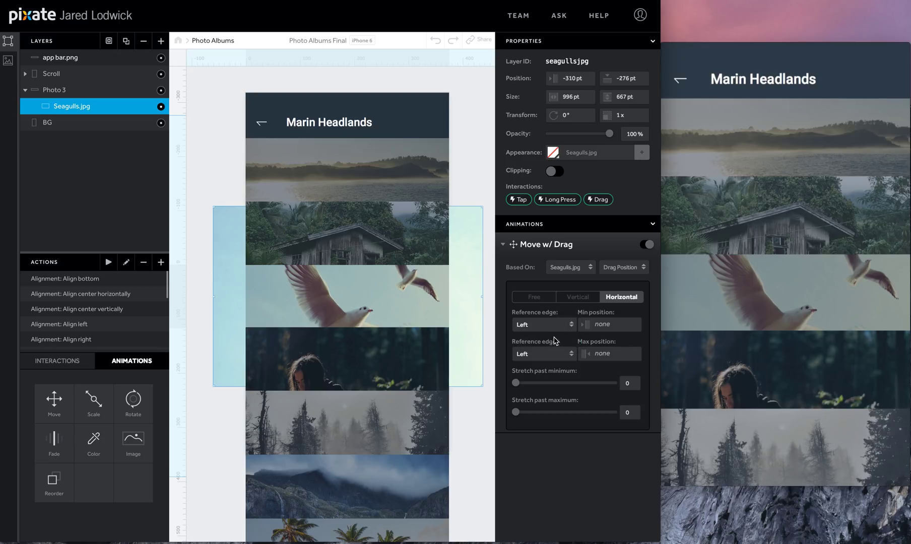
pyautogui.click(605, 326)
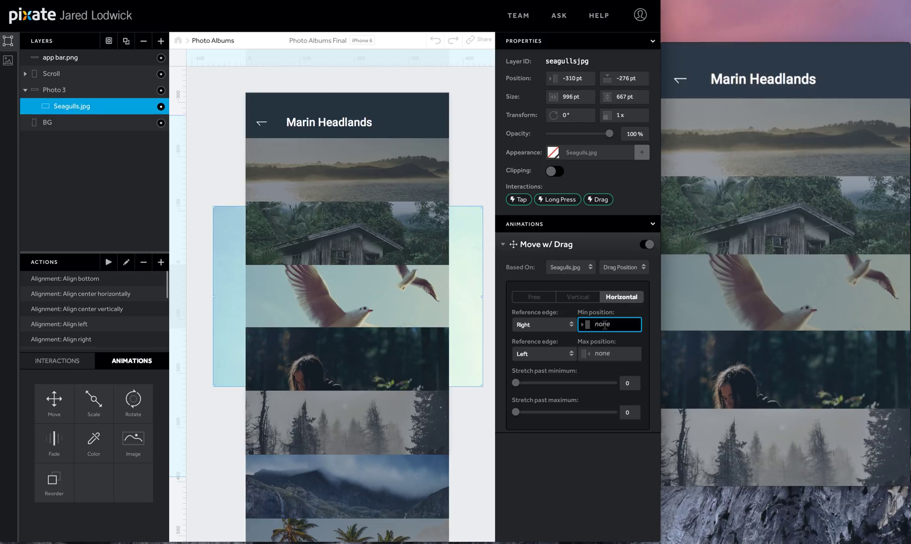
pyautogui.write('373')
# Set the left-edge maximum position of Seagulls.jpg's horizontal drag to -40 pt and collapse the Move w/ Drag settings
pyautogui.click(618, 356)
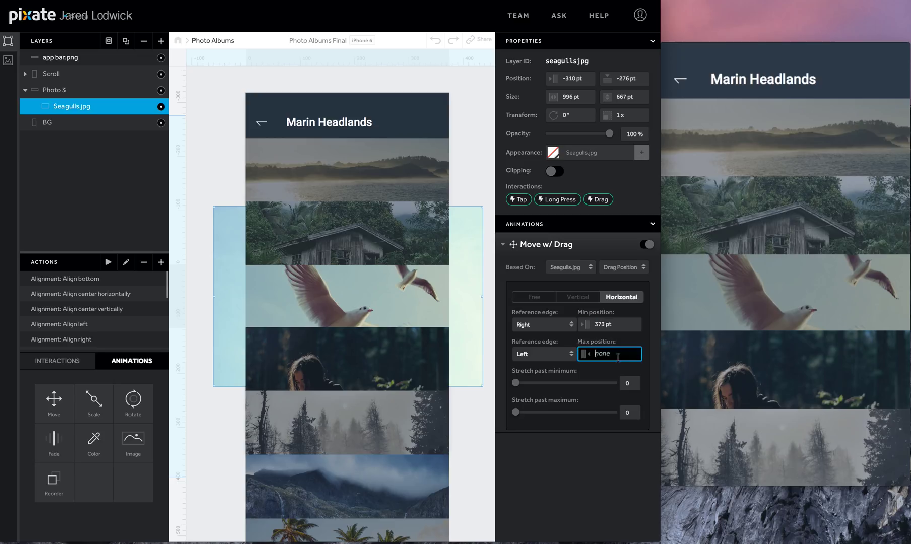
pyautogui.write('-40')
pyautogui.click(503, 245)
pyautogui.click(503, 246)
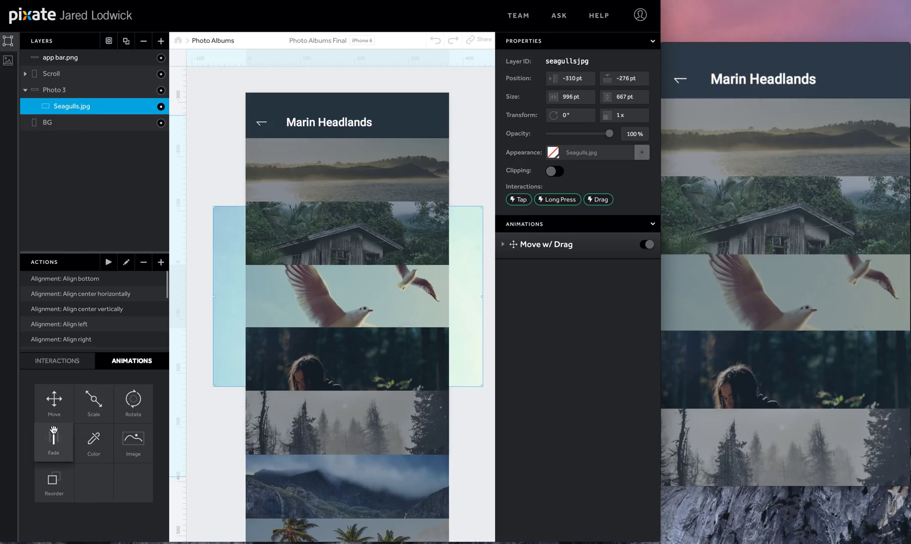
# Add a Scale animation named Scale Down to Seagulls.jpg and trigger it by tapping Seagulls.jpg
pyautogui.moveTo(88, 409); pyautogui.dragTo(64, 115)
pyautogui.doubleClick(533, 271)
pyautogui.write('Down')
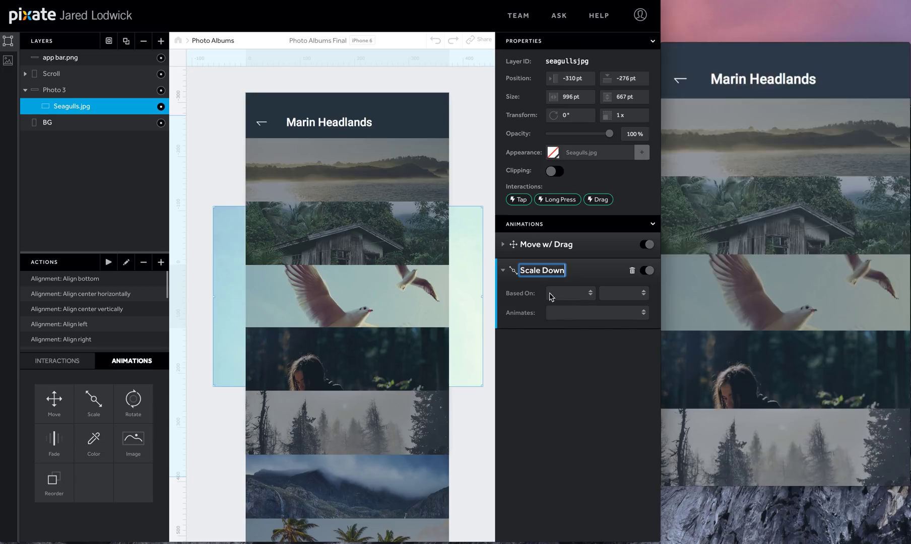
pyautogui.click(578, 296)
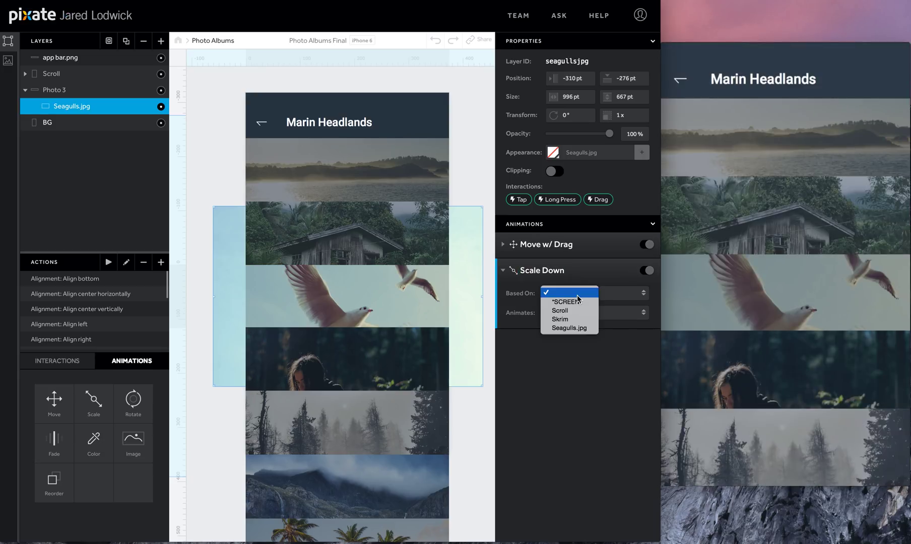
pyautogui.click(570, 329)
pyautogui.click(612, 295)
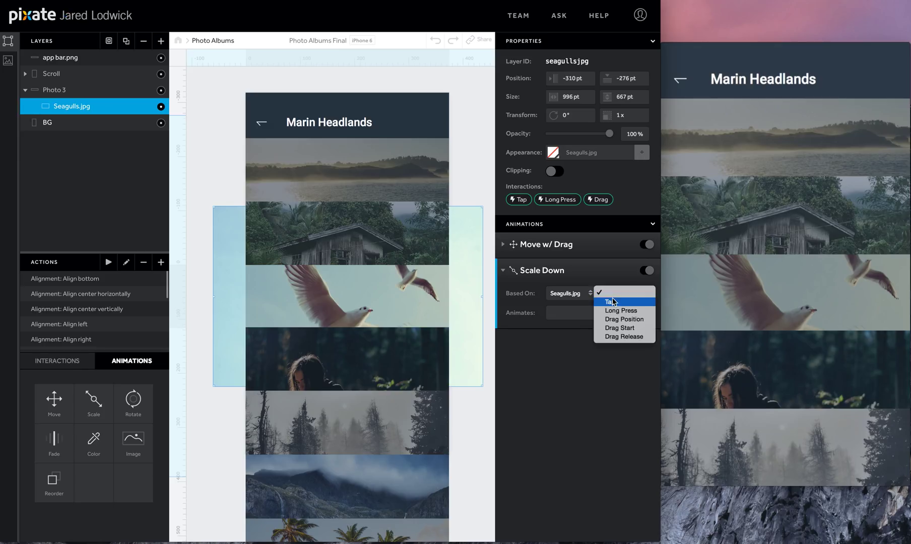
pyautogui.click(612, 303)
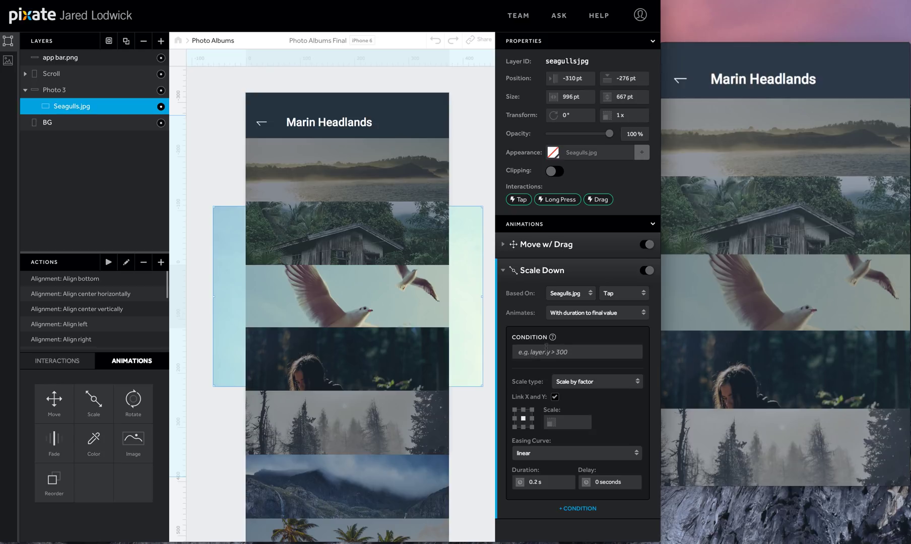
# Set the Scale Down condition to seagullsjpg.scale == 1, copying the layer ID from the layer's properties
pyautogui.click(547, 348)
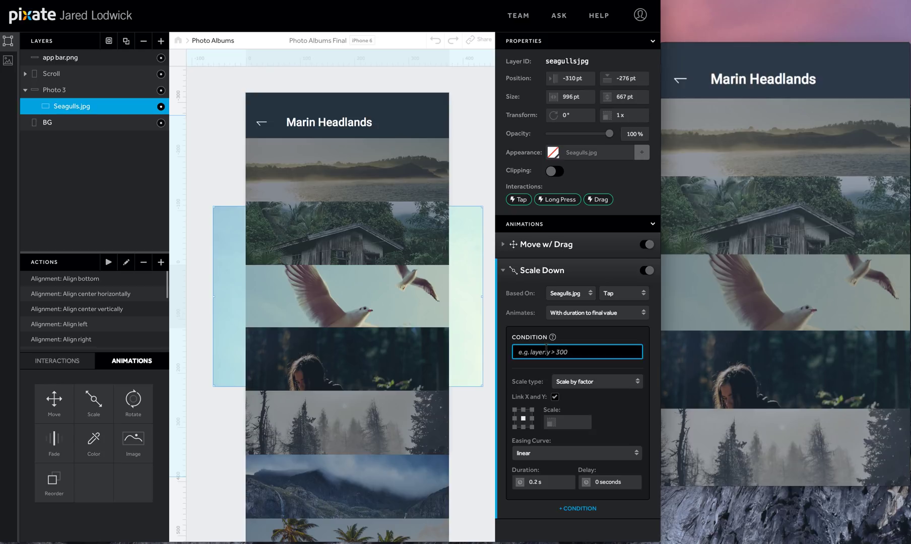
pyautogui.doubleClick(566, 63)
pyautogui.press('super+c')
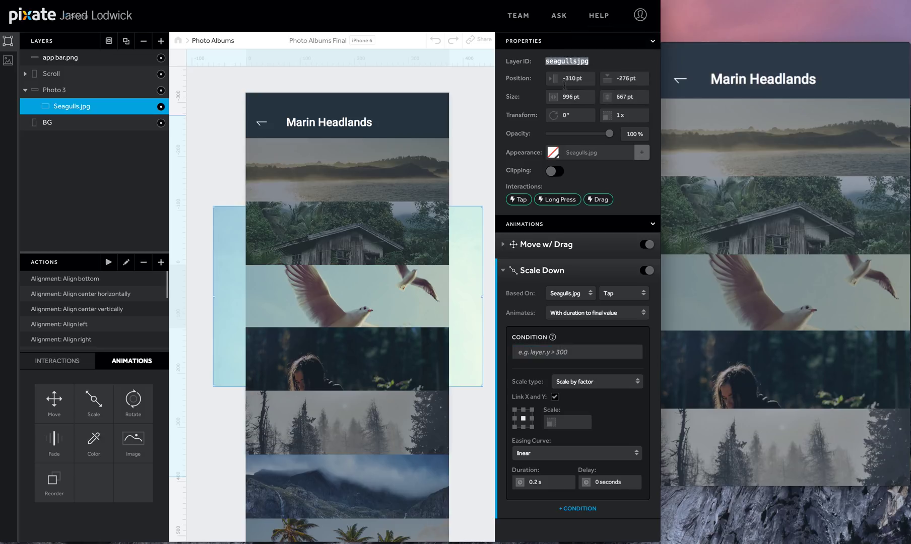
pyautogui.click(557, 352)
pyautogui.press('super+v')
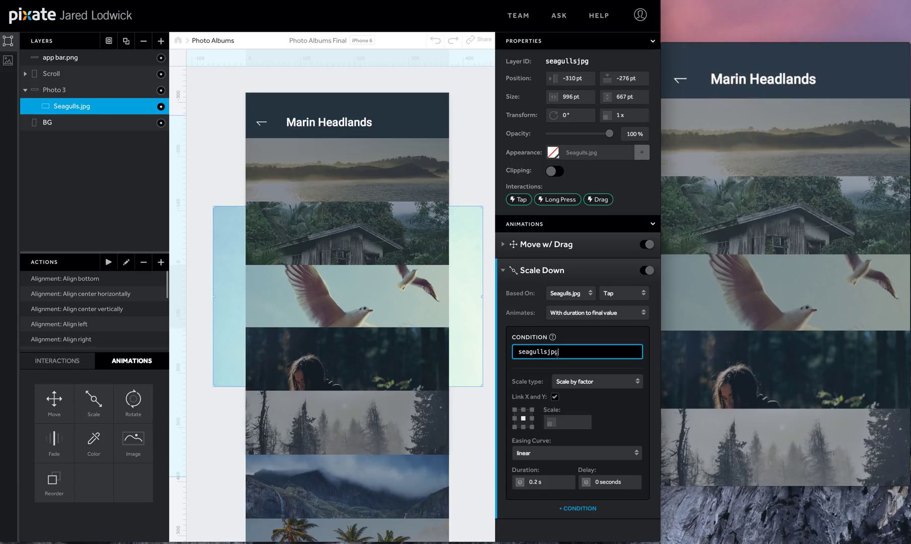
pyautogui.write('.scale == 1')
# Scale Seagulls.jpg to 0.38x under the first Scale Down condition, using a spring curve with tension 250
pyautogui.click(565, 422)
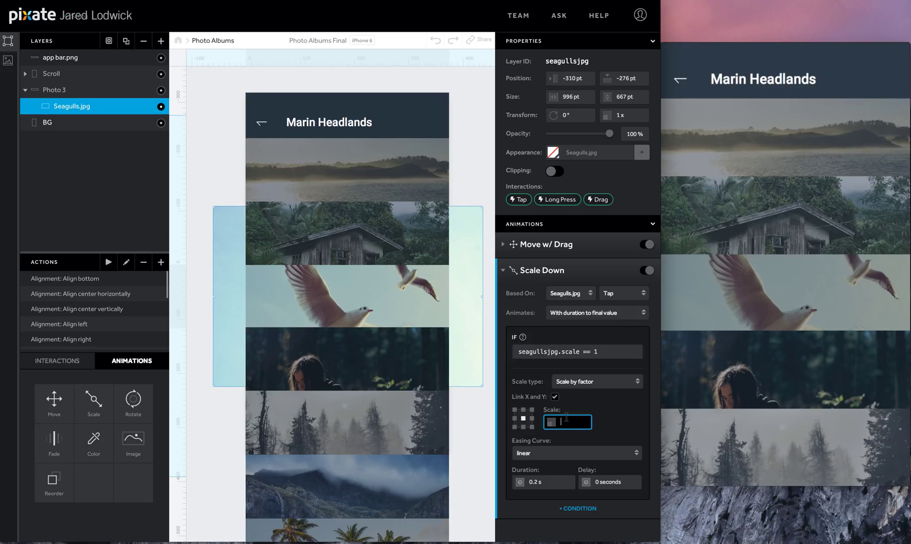
pyautogui.write('.38')
pyautogui.click(561, 454)
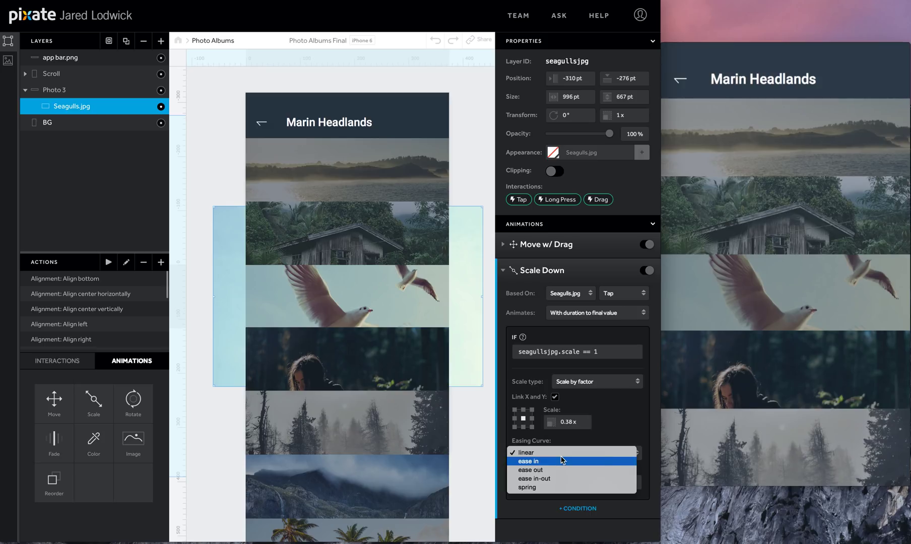
pyautogui.click(551, 487)
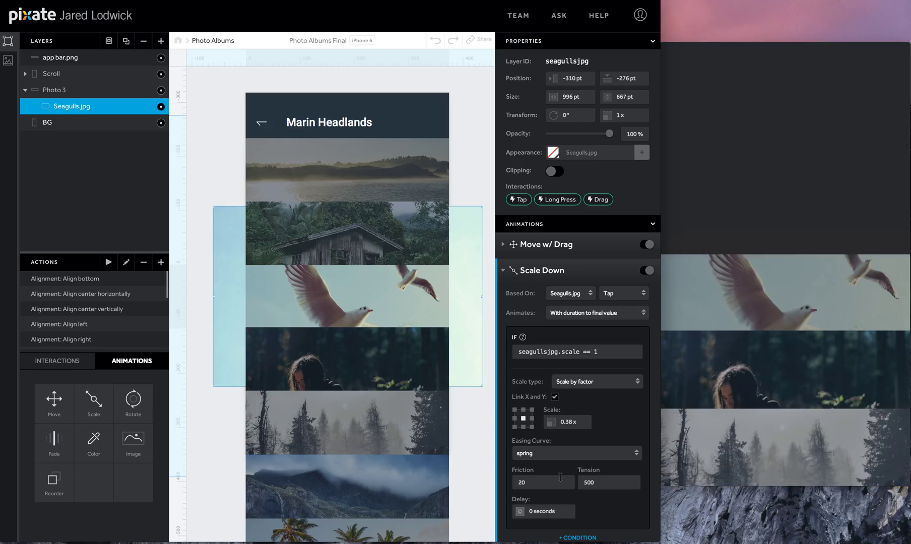
pyautogui.click(599, 481)
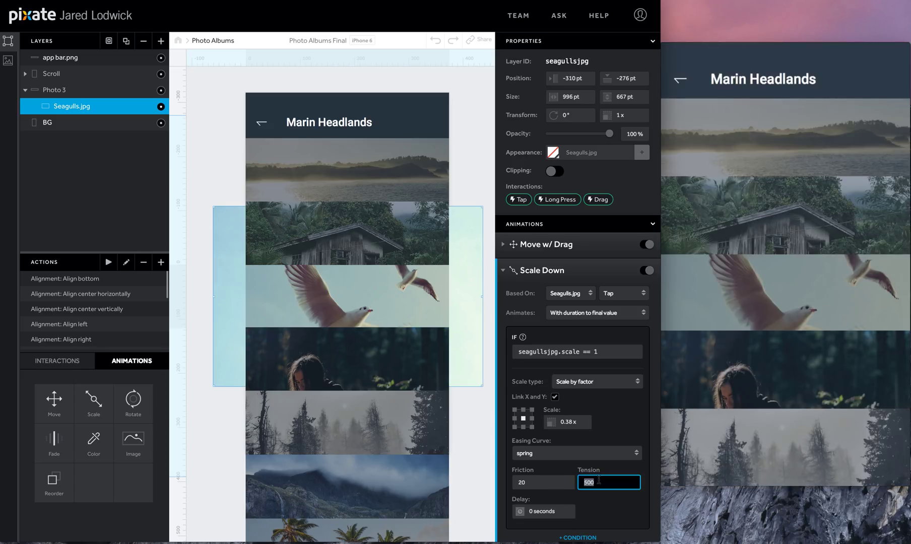
pyautogui.write('25')
# Add a second Scale Down condition, seagullsjpg.scale =< 1, that scales Seagulls.jpg to 1x
pyautogui.click(578, 538)
pyautogui.scroll(-5, 578, 535)
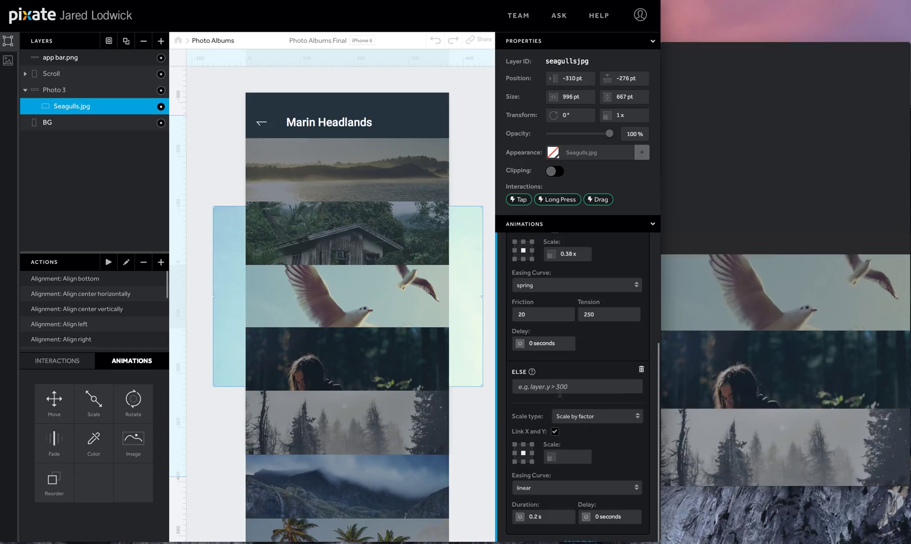
pyautogui.click(560, 391)
pyautogui.hotkey('ctrl', 'v')
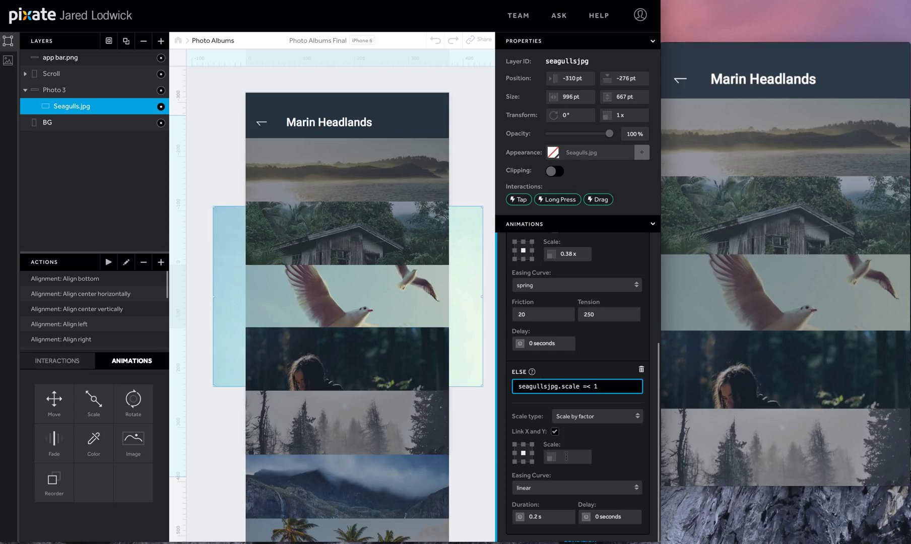
pyautogui.click(567, 456)
pyautogui.write('1')
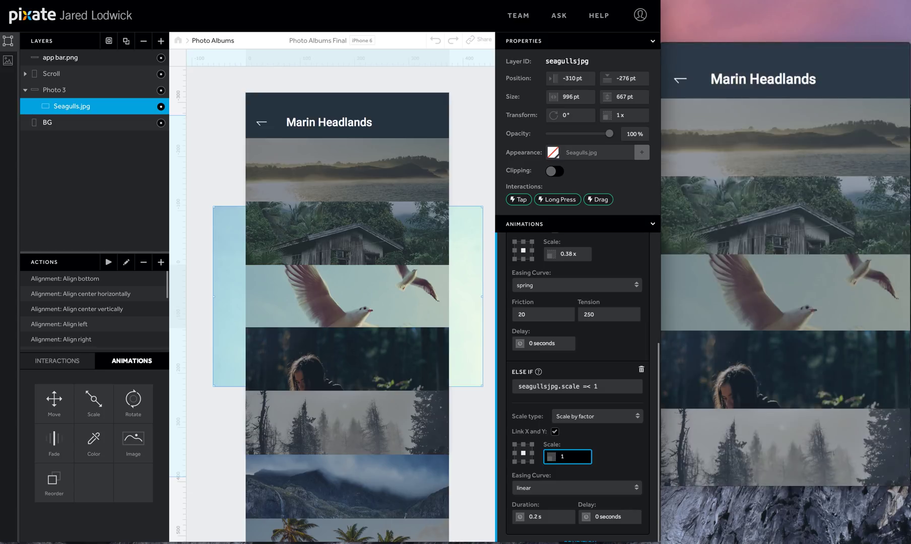
# Give the second Scale Down condition a spring curve with tension 250
pyautogui.click(584, 488)
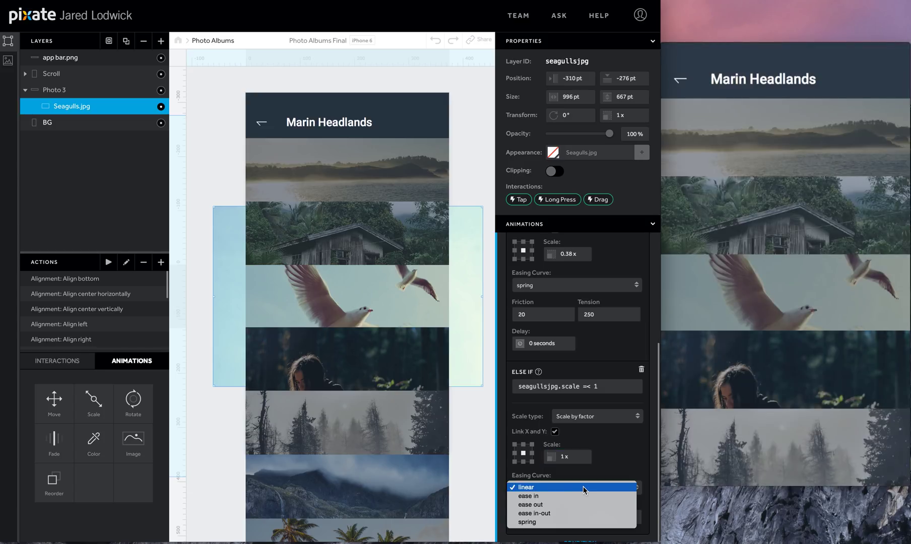
pyautogui.click(553, 519)
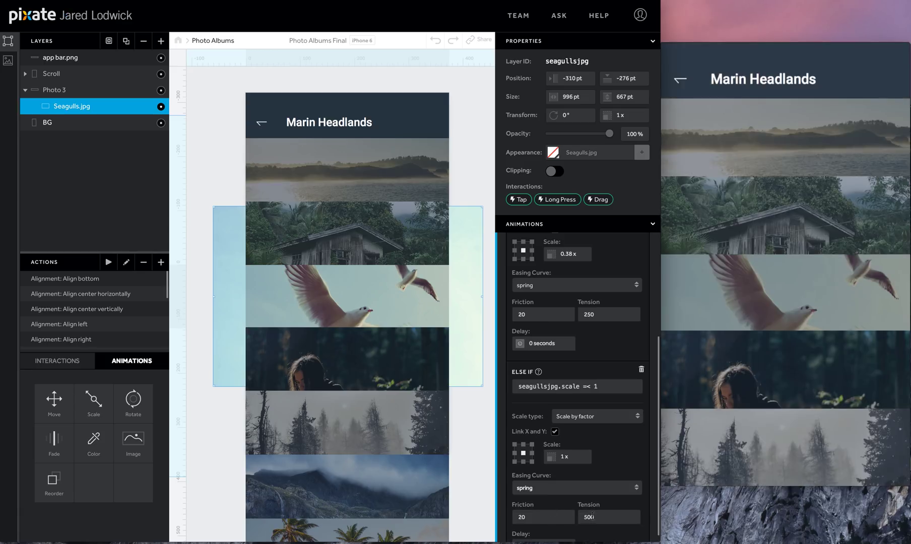
pyautogui.click(591, 517)
pyautogui.write('2')
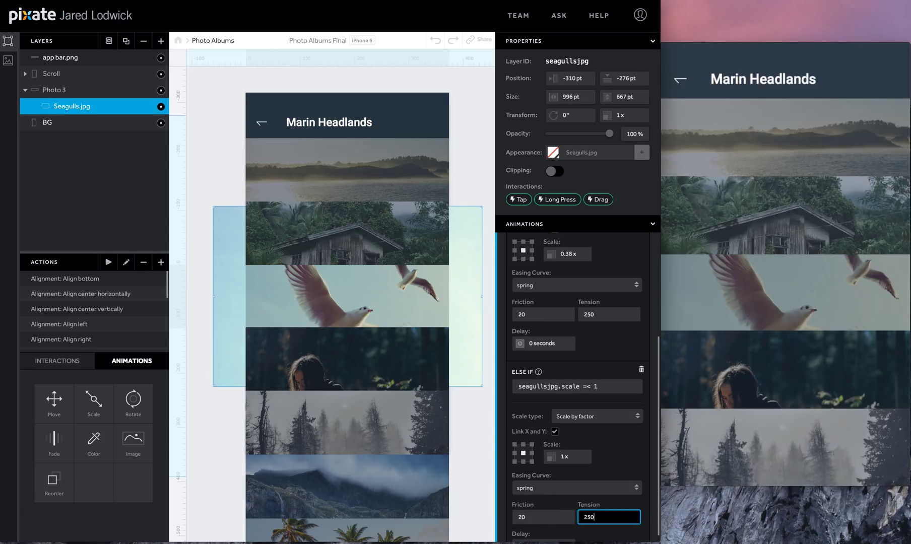
# Add a Move animation to the Seagulls.jpg layer and name it "Move w/ Tap"
pyautogui.scroll(-2, 596, 481)
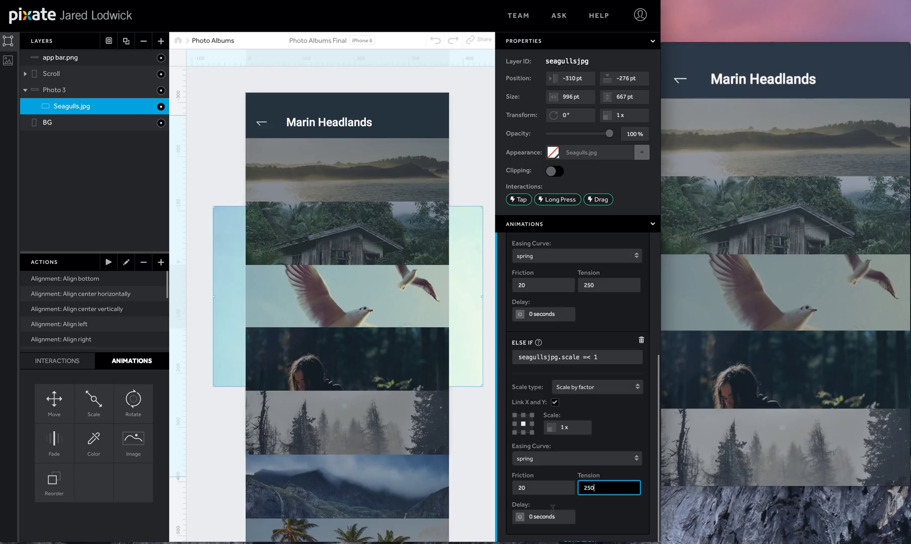
pyautogui.click(593, 519)
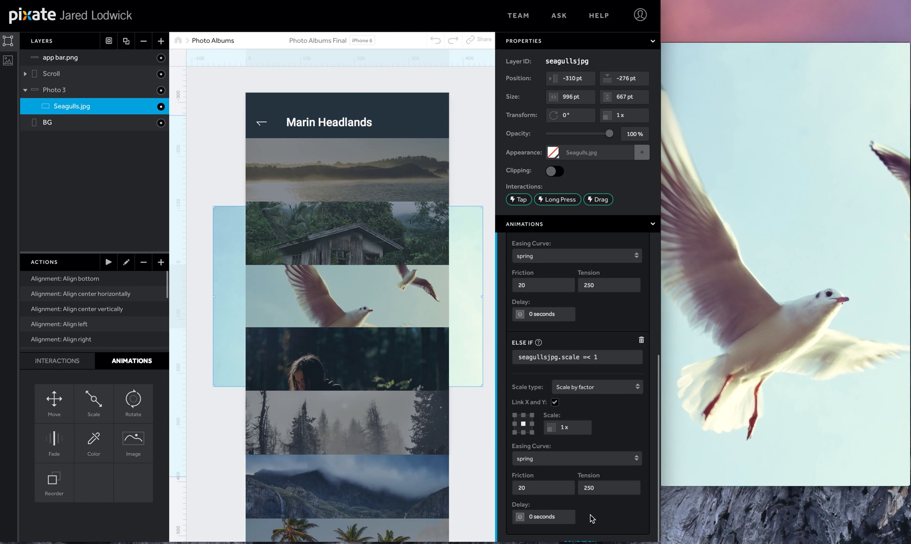
pyautogui.scroll(4, 549, 346)
pyautogui.click(516, 275)
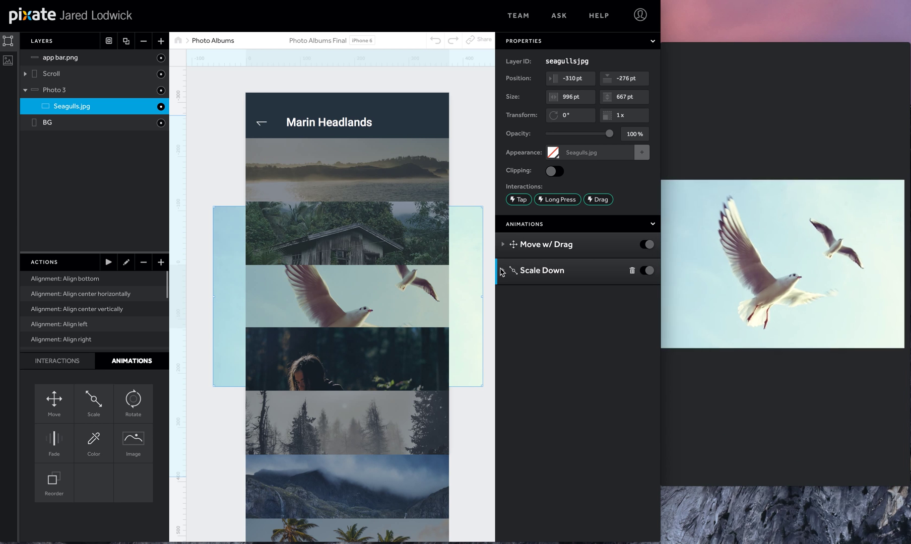
pyautogui.moveTo(54, 399); pyautogui.dragTo(58, 110)
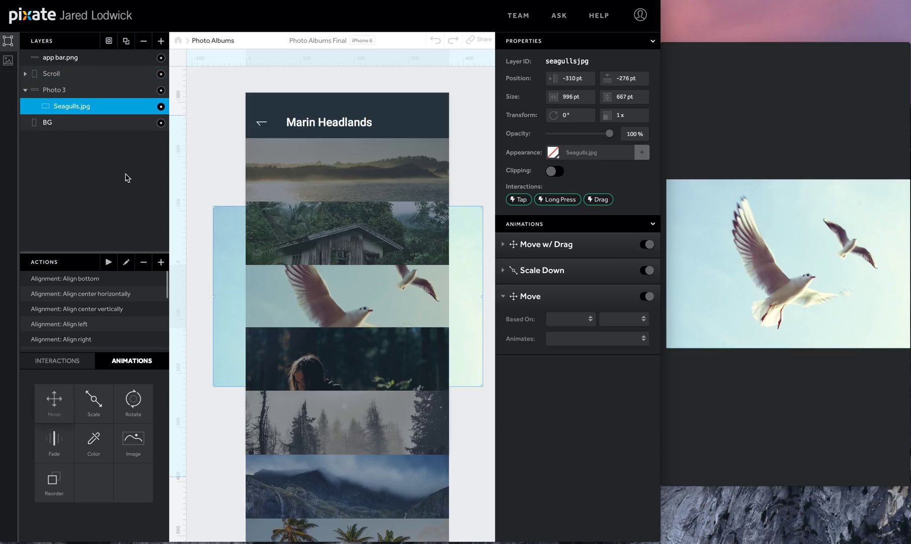
pyautogui.doubleClick(535, 297)
pyautogui.write('w/')
pyautogui.press('Home')
pyautogui.write('Move w/ Tap')
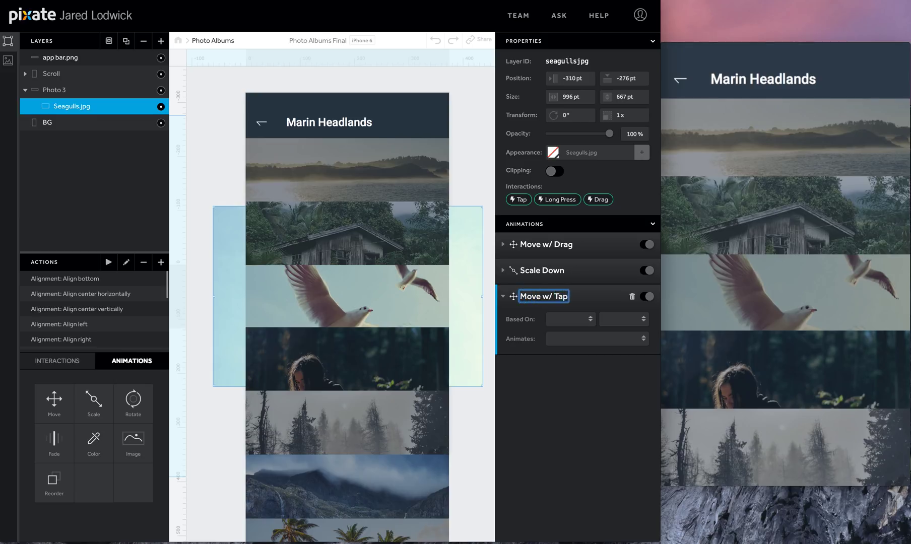
# Base the Move w/ Tap animation on the Tap interaction of Seagulls.jpg
pyautogui.click(553, 319)
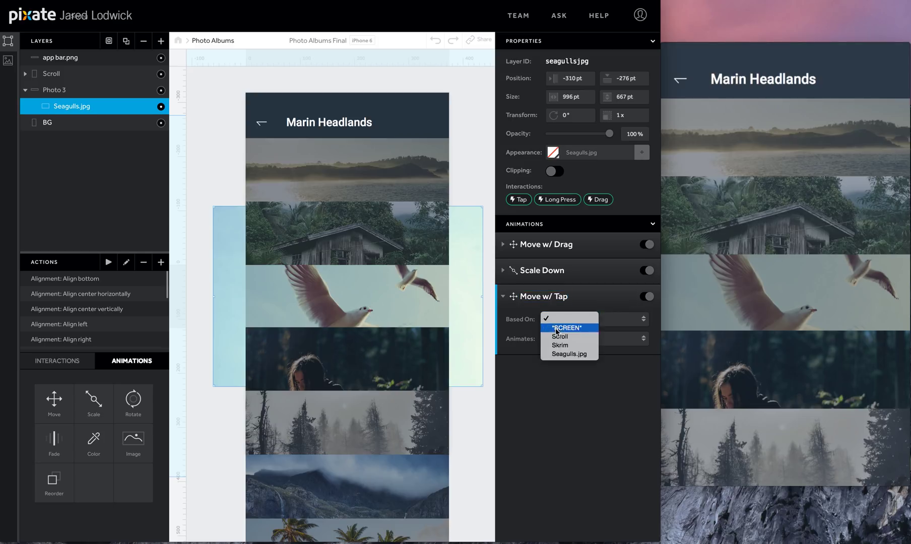
pyautogui.click(567, 354)
pyautogui.click(605, 321)
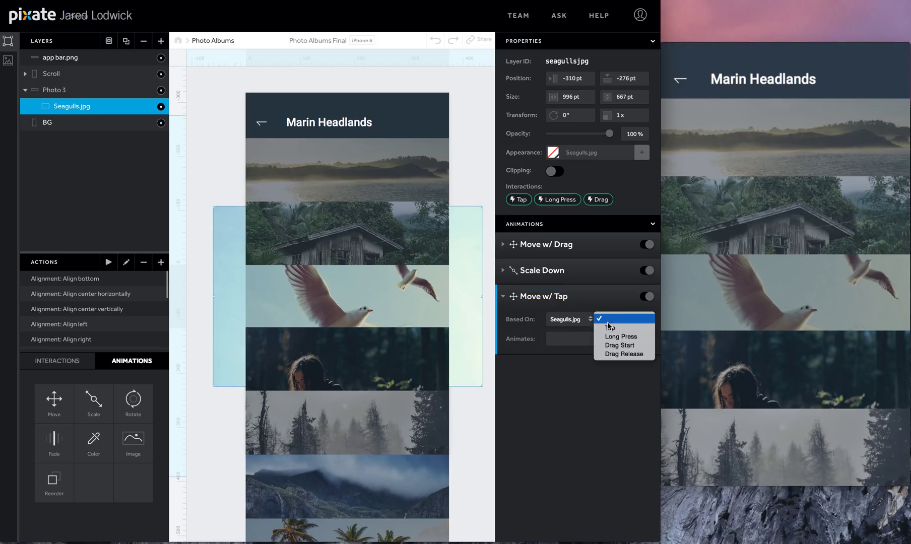
pyautogui.click(607, 331)
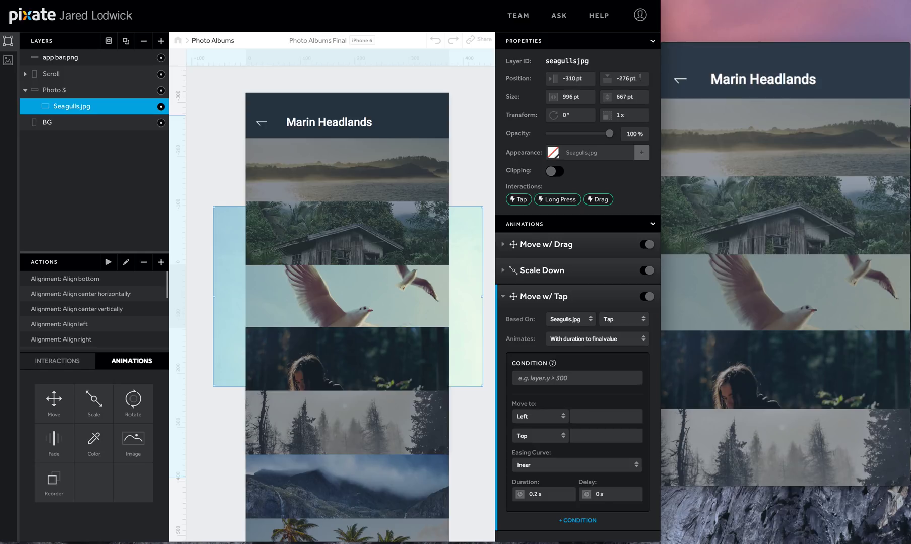
# Set the Move w/ Tap destination to Left -310 pt and Top -276 pt
pyautogui.click(587, 417)
pyautogui.write('-310')
pyautogui.press('Return')
pyautogui.click(606, 436)
pyautogui.write('-276')
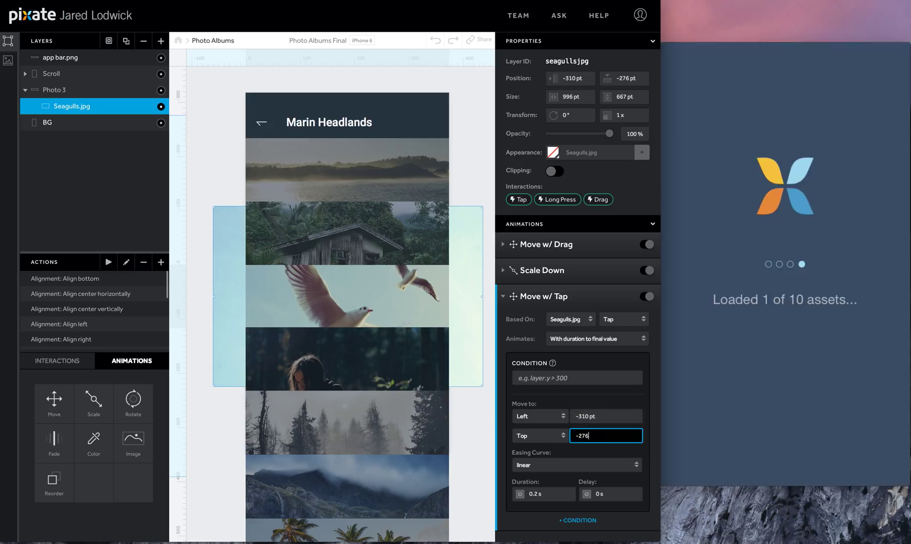
# Give the Move w/ Tap animation a spring easing curve with tension 250
pyautogui.click(613, 465)
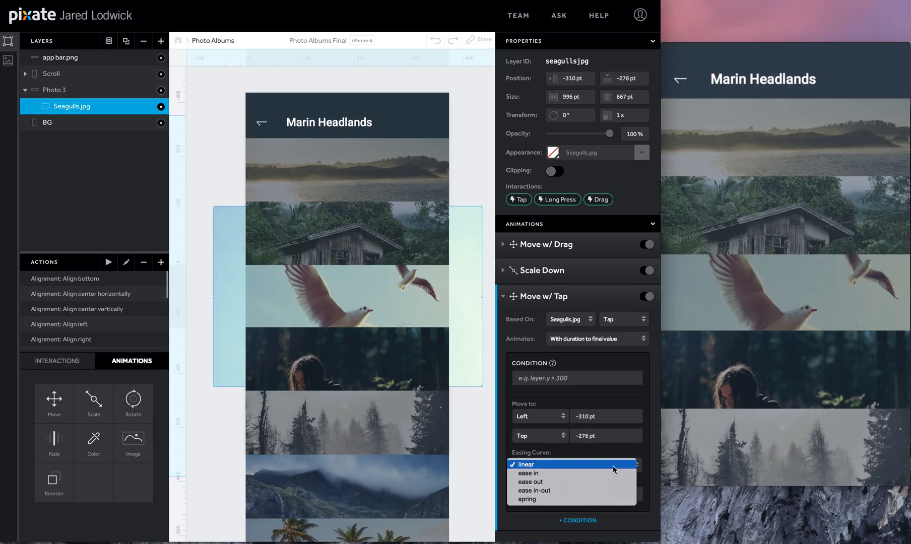
pyautogui.click(605, 499)
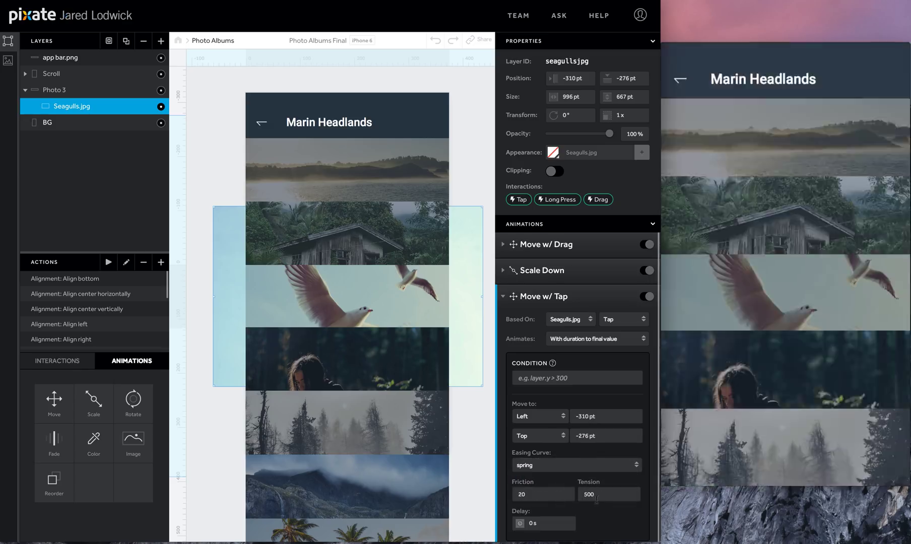
pyautogui.doubleClick(602, 497)
pyautogui.write('250')
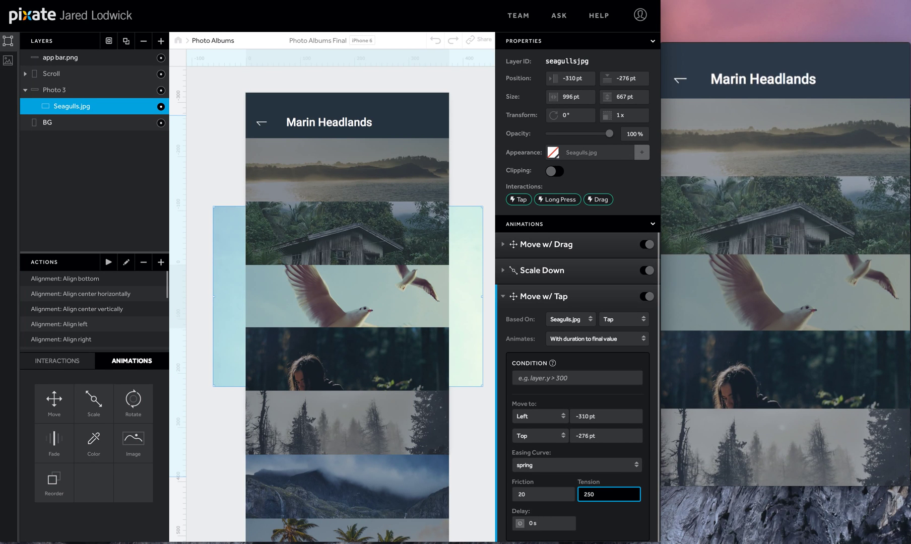
pyautogui.press('Return')
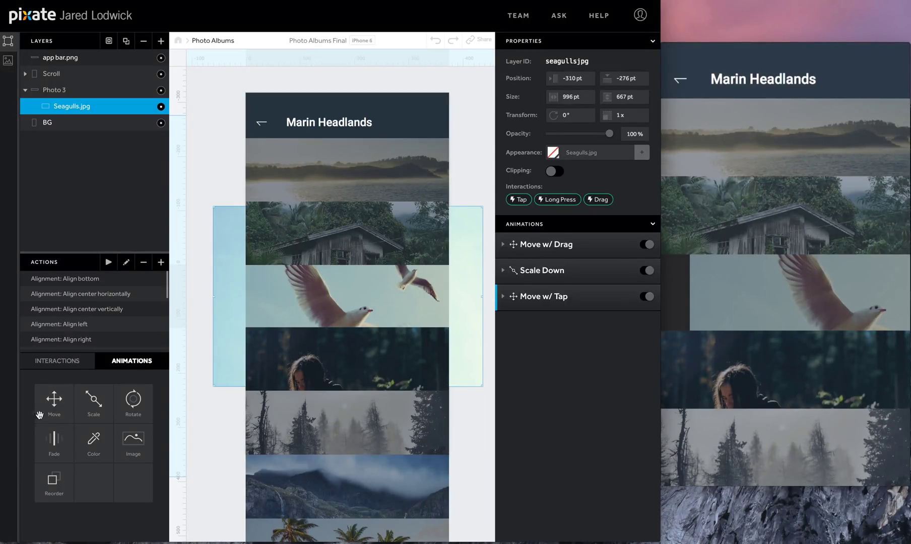
# Add another Move animation to Seagulls.jpg and name it "Move w/ Close"
pyautogui.moveTo(52, 405); pyautogui.dragTo(69, 104)
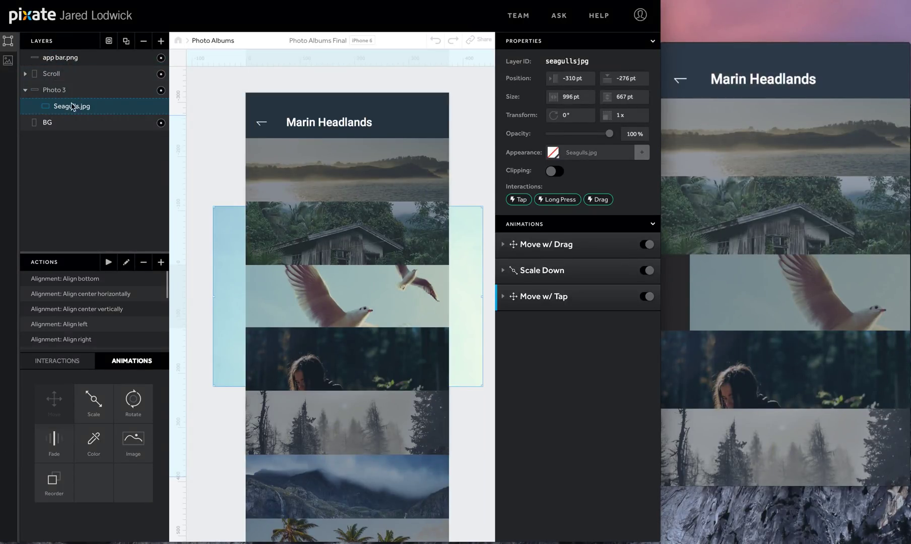
pyautogui.doubleClick(530, 323)
pyautogui.write('Move w/ Tap')
pyautogui.press('BackSpace')
pyautogui.press('BackSpace')
pyautogui.press('BackSpace')
pyautogui.write('Close')
# Base the Move w/ Close animation on the Long Press interaction of Seagulls.jpg
pyautogui.click(565, 344)
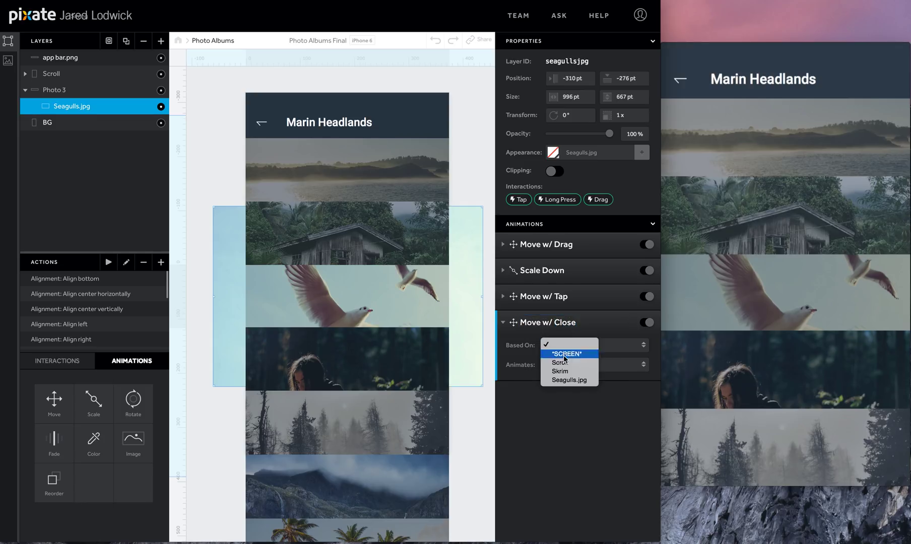
pyautogui.click(613, 354)
pyautogui.click(614, 356)
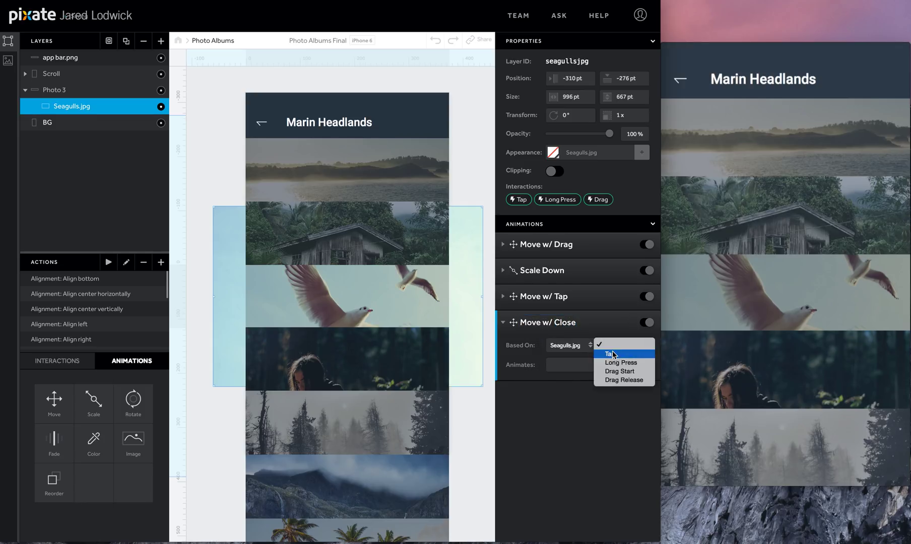
pyautogui.click(615, 360)
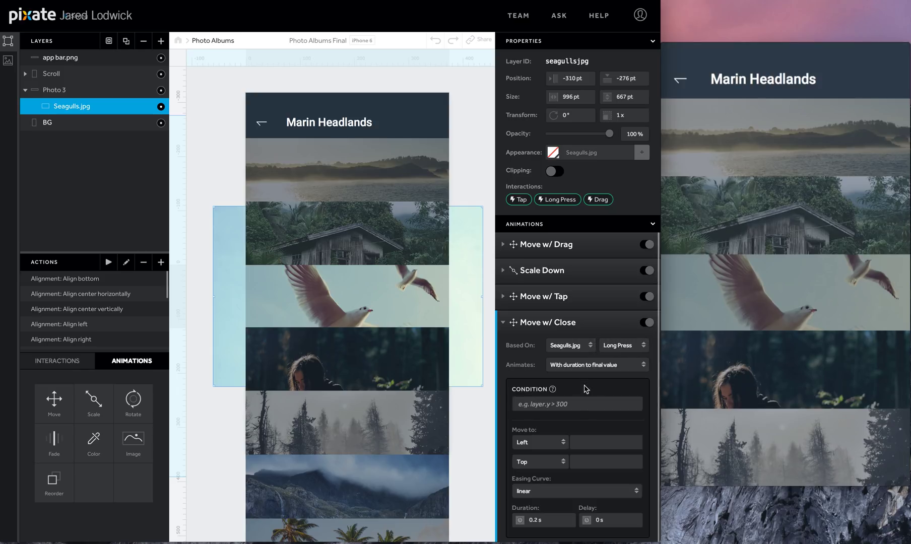
# Set the Move w/ Close destination to Left -310 pt and Top -276 pt
pyautogui.click(581, 442)
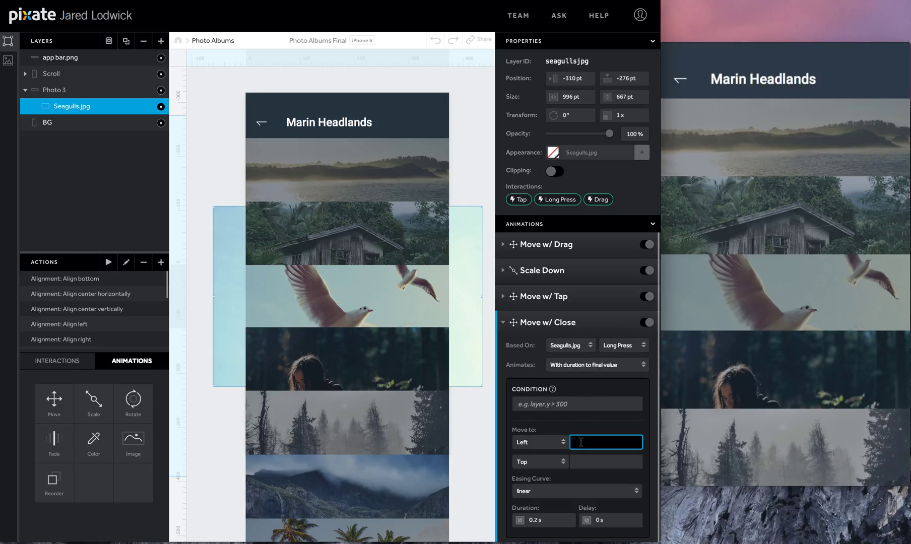
pyautogui.write('-1')
pyautogui.write('10')
pyautogui.press('Tab')
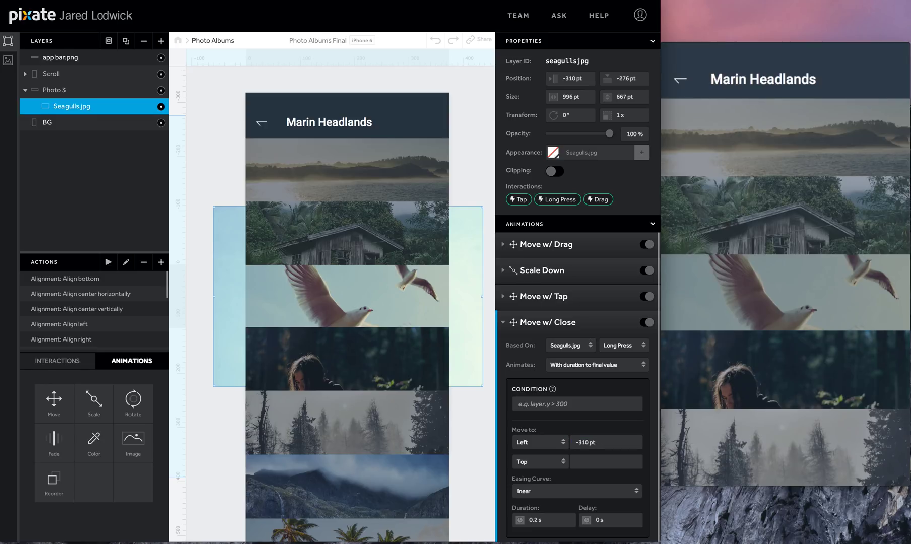
pyautogui.write('-2')
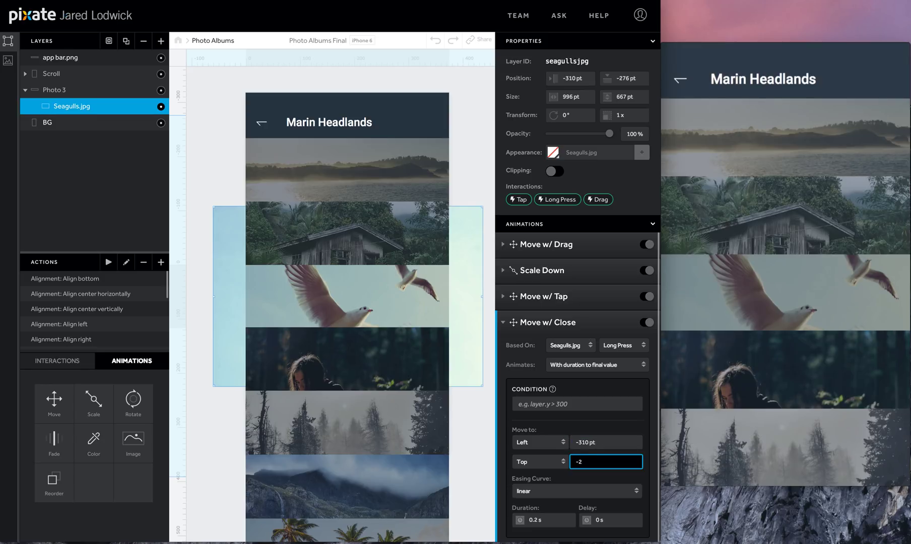
pyautogui.write('76')
pyautogui.press('Return')
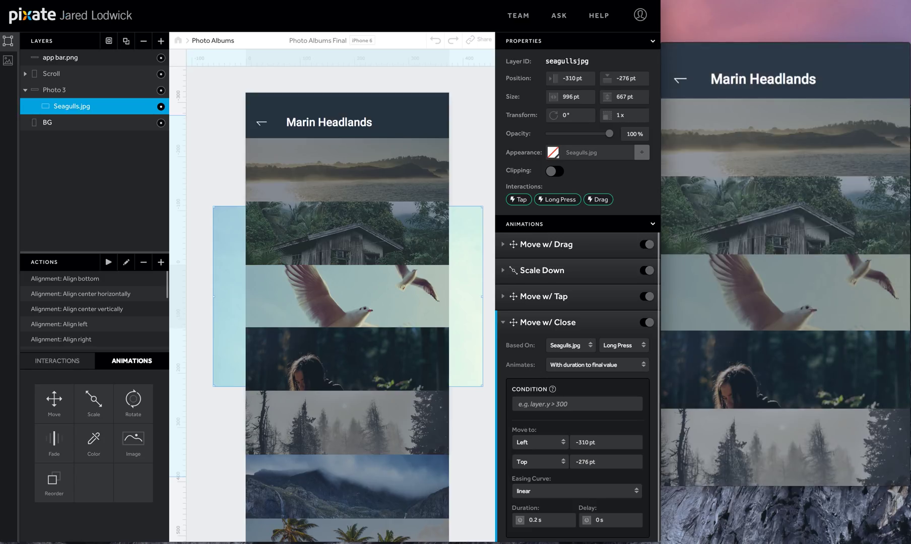
# Give the Move w/ Close animation an ease out circular curve with a duration of 0.4 s
pyautogui.click(585, 489)
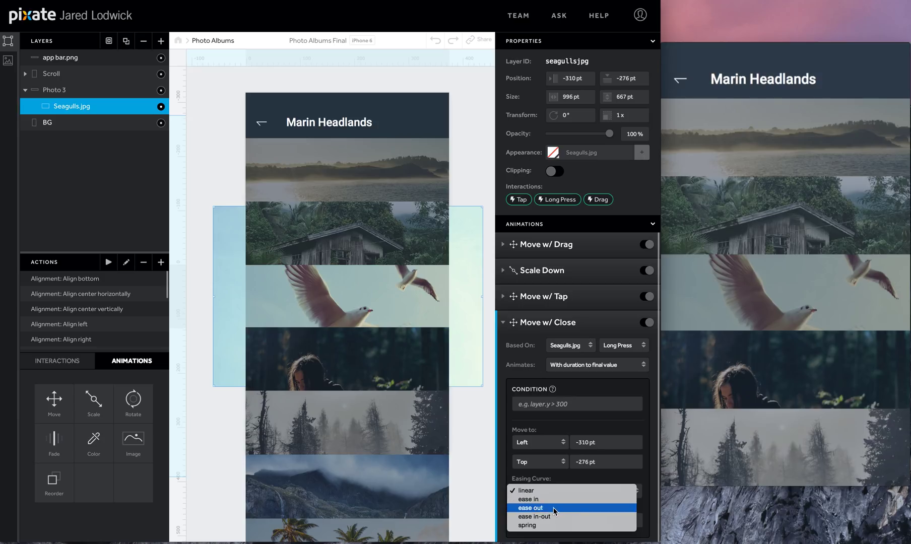
pyautogui.click(592, 491)
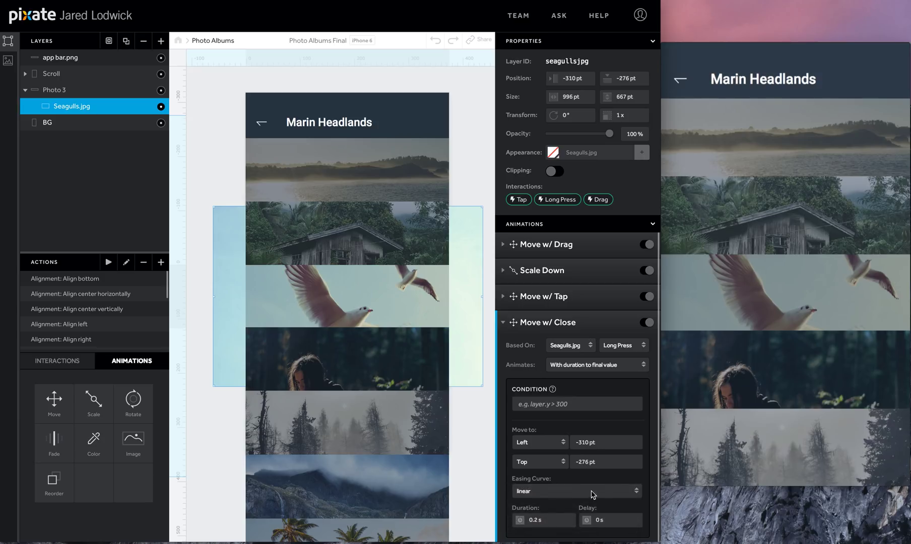
pyautogui.click(606, 492)
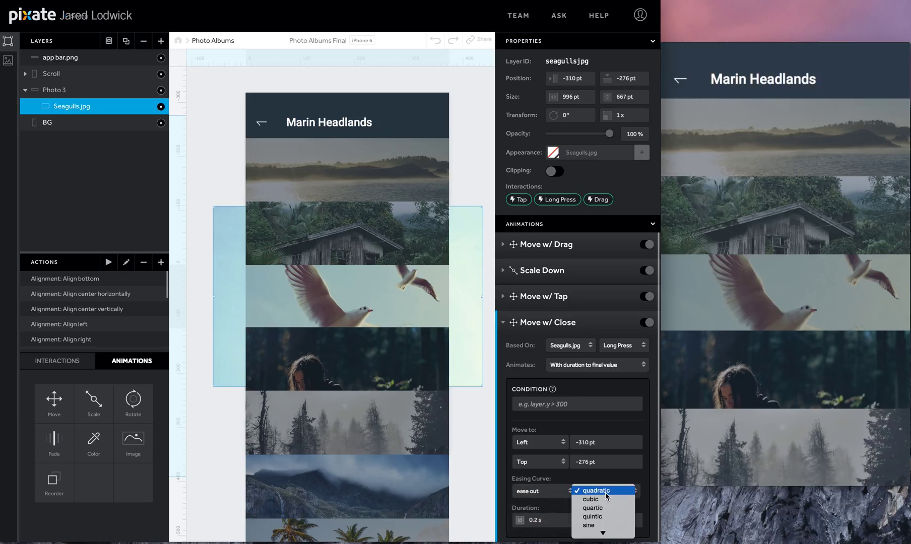
pyautogui.click(592, 515)
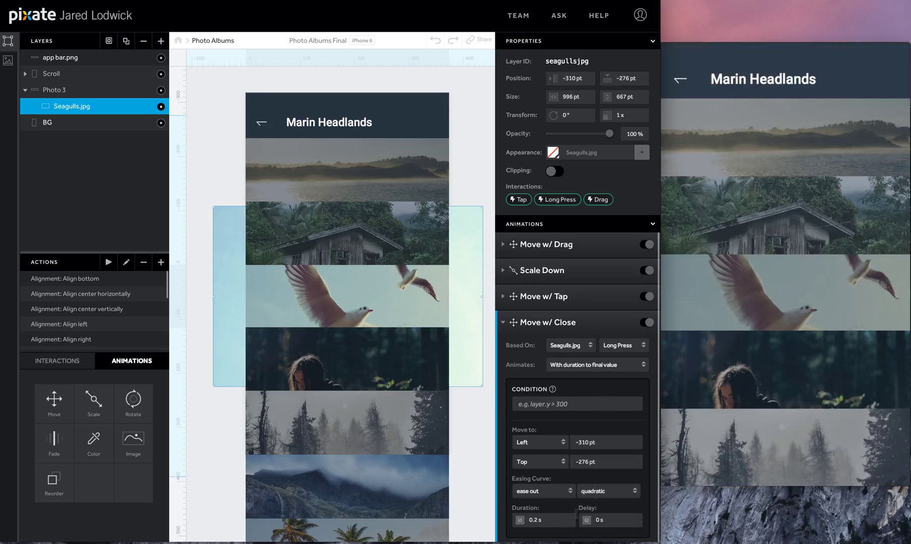
pyautogui.click(546, 521)
pyautogui.write('.4')
pyautogui.press('Tab')
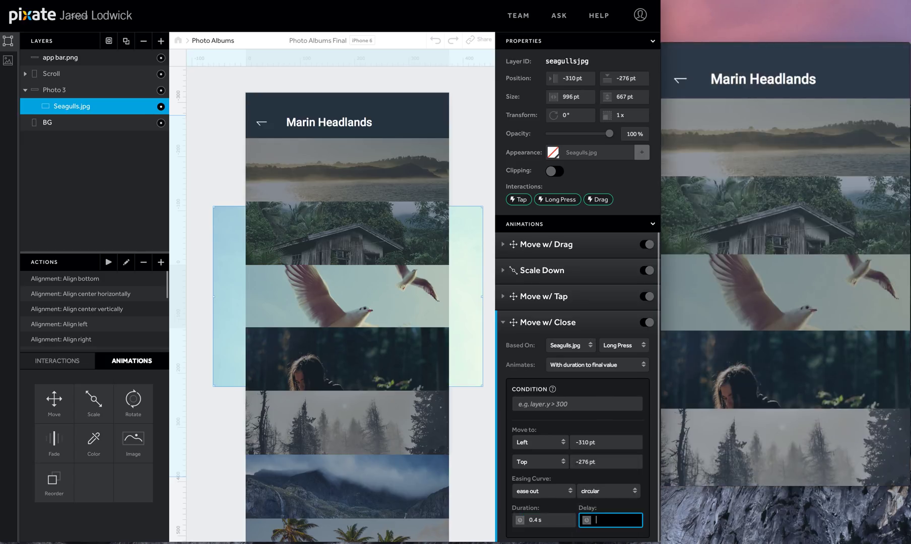
pyautogui.press('Return')
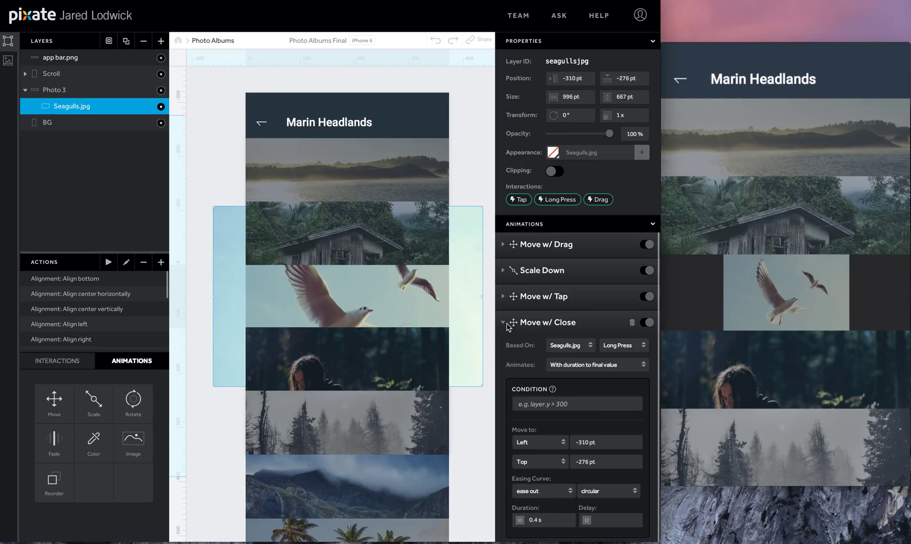
pyautogui.click(504, 322)
# Add a Scale animation to Seagulls.jpg and name it "Scale w/ Close"
pyautogui.moveTo(83, 403); pyautogui.dragTo(81, 106)
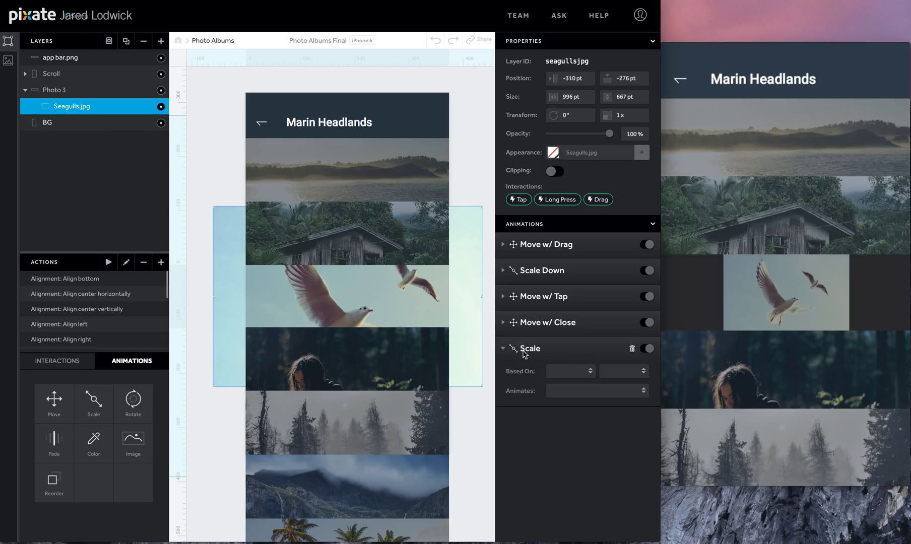
pyautogui.click(529, 348)
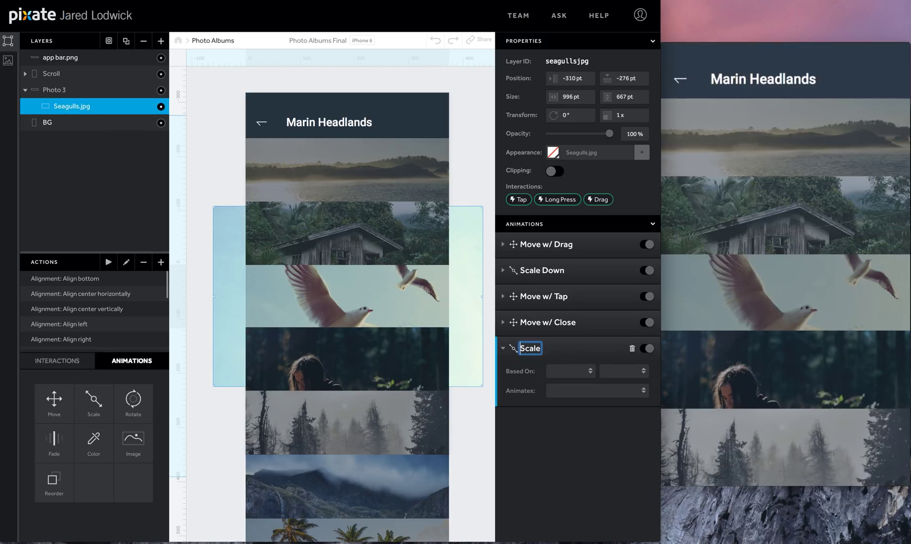
pyautogui.write('w/ Close')
# Base Scale w/ Close on the Long Press of Seagulls.jpg and set its scale factor to 1x
pyautogui.click(557, 371)
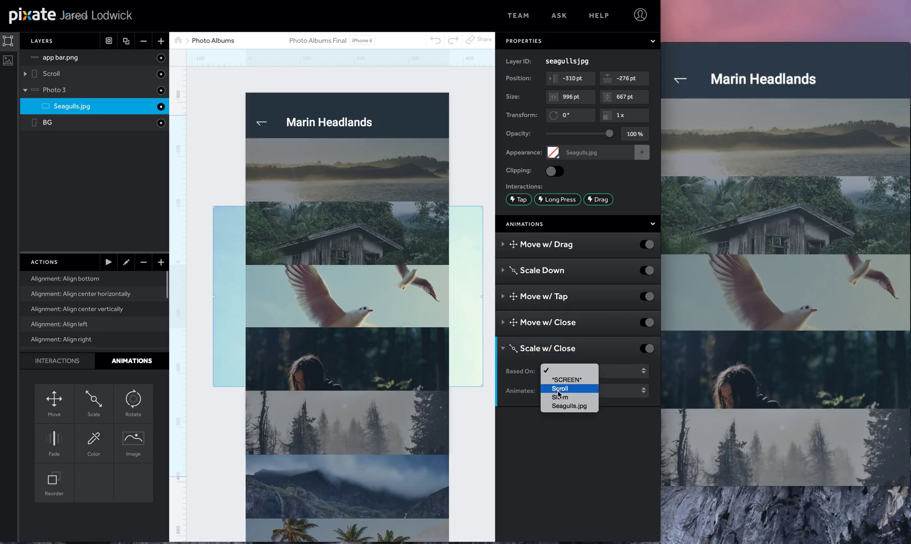
pyautogui.click(569, 405)
pyautogui.click(622, 371)
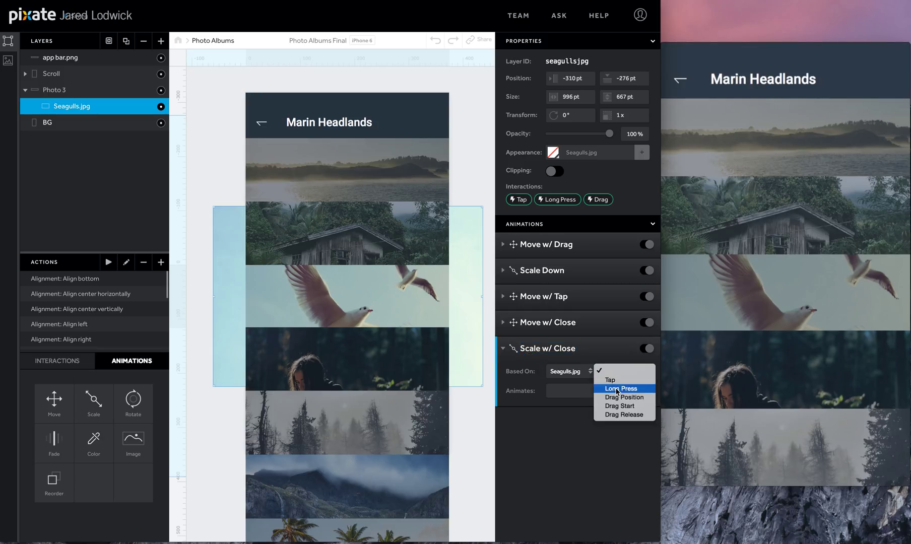
pyautogui.click(619, 389)
pyautogui.click(579, 496)
pyautogui.write('1')
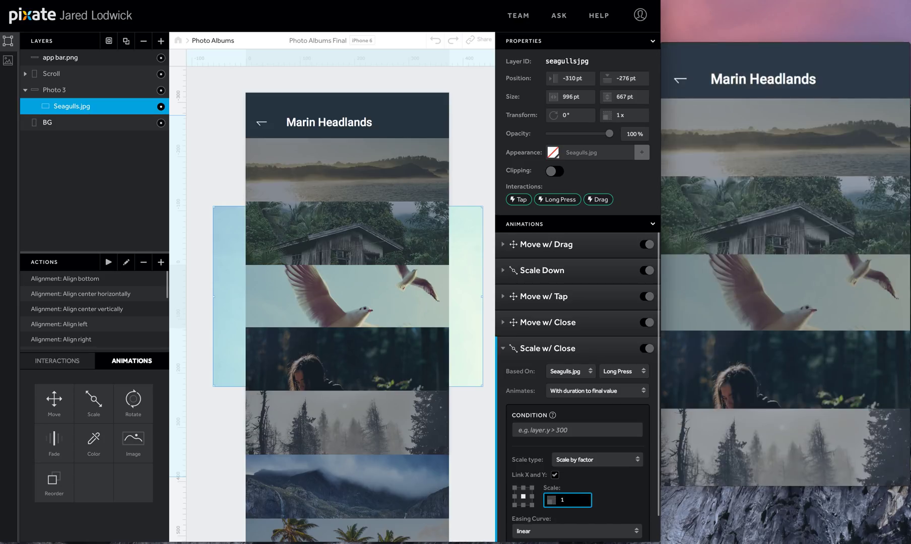
# Give the Scale w/ Close animation a spring curve with friction 10, tension 50 and a delay of 0 seconds
pyautogui.click(585, 531)
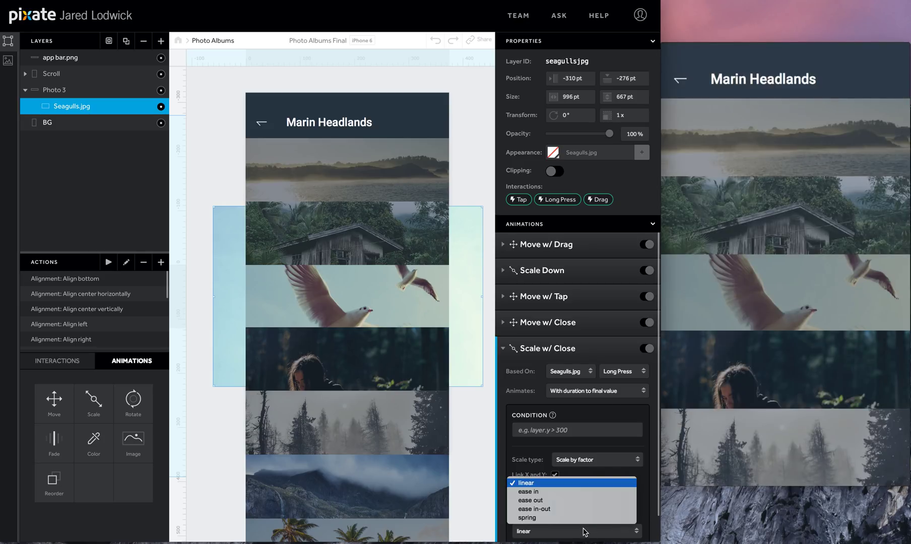
pyautogui.click(580, 517)
pyautogui.scroll(-3, 579, 520)
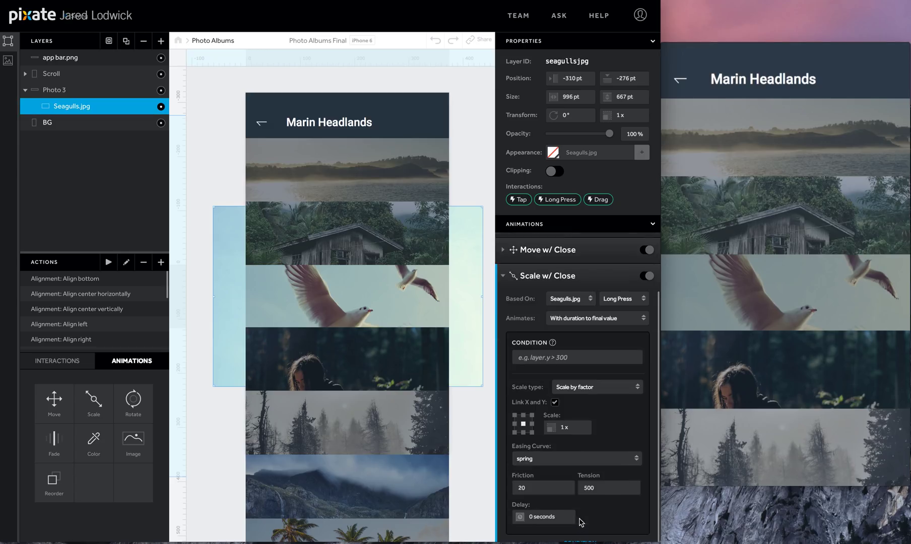
pyautogui.click(548, 485)
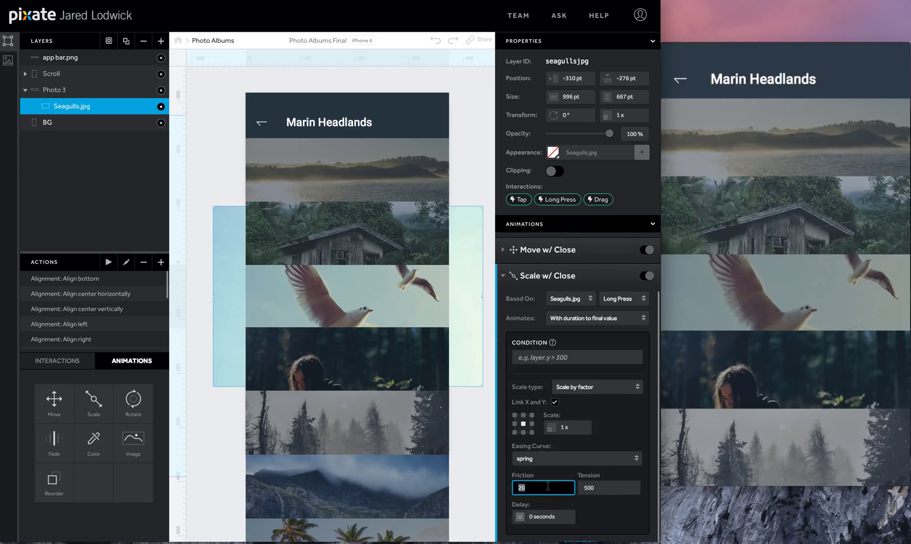
pyautogui.write('10')
pyautogui.press('Tab')
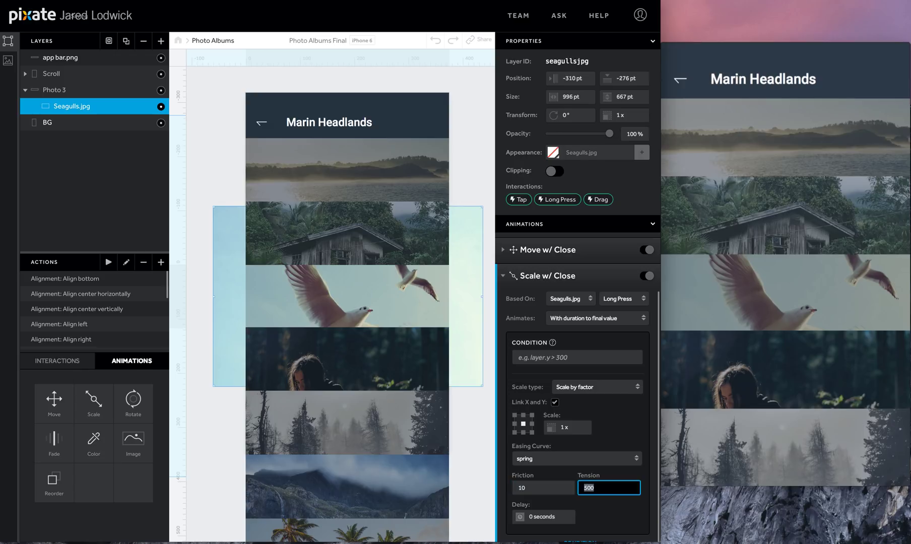
pyautogui.write('50')
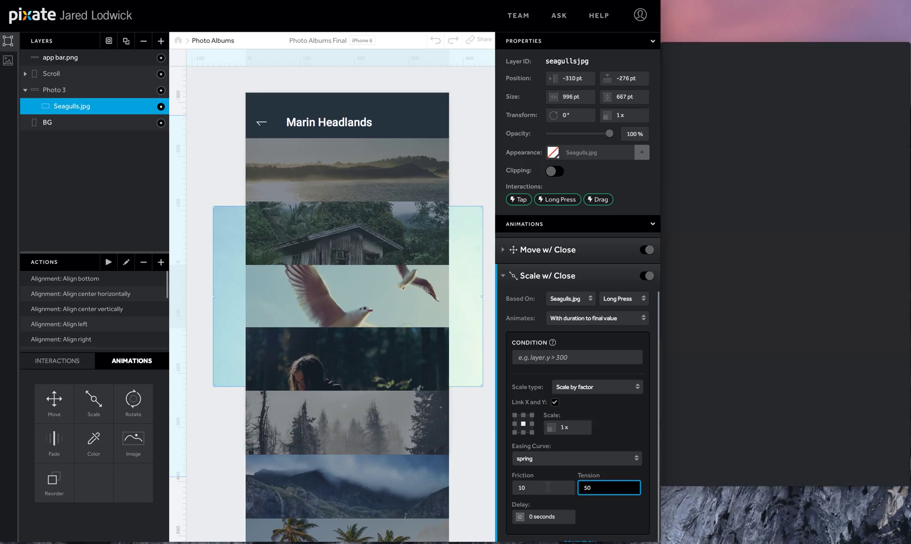
pyautogui.click(548, 517)
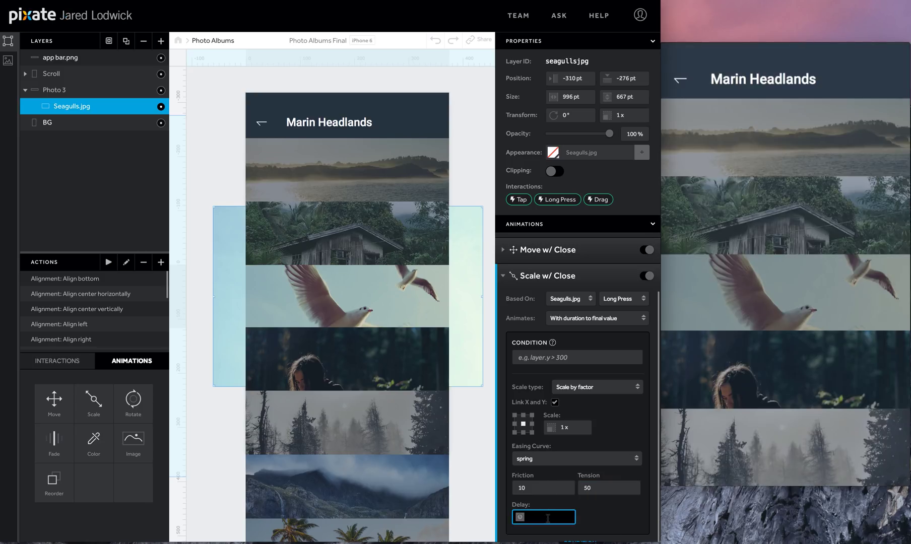
pyautogui.write('0')
pyautogui.press('Return')
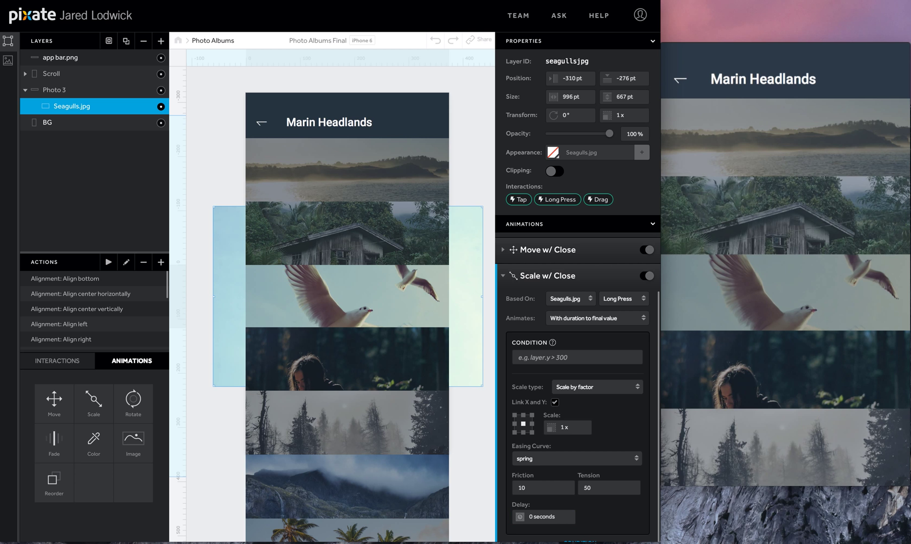